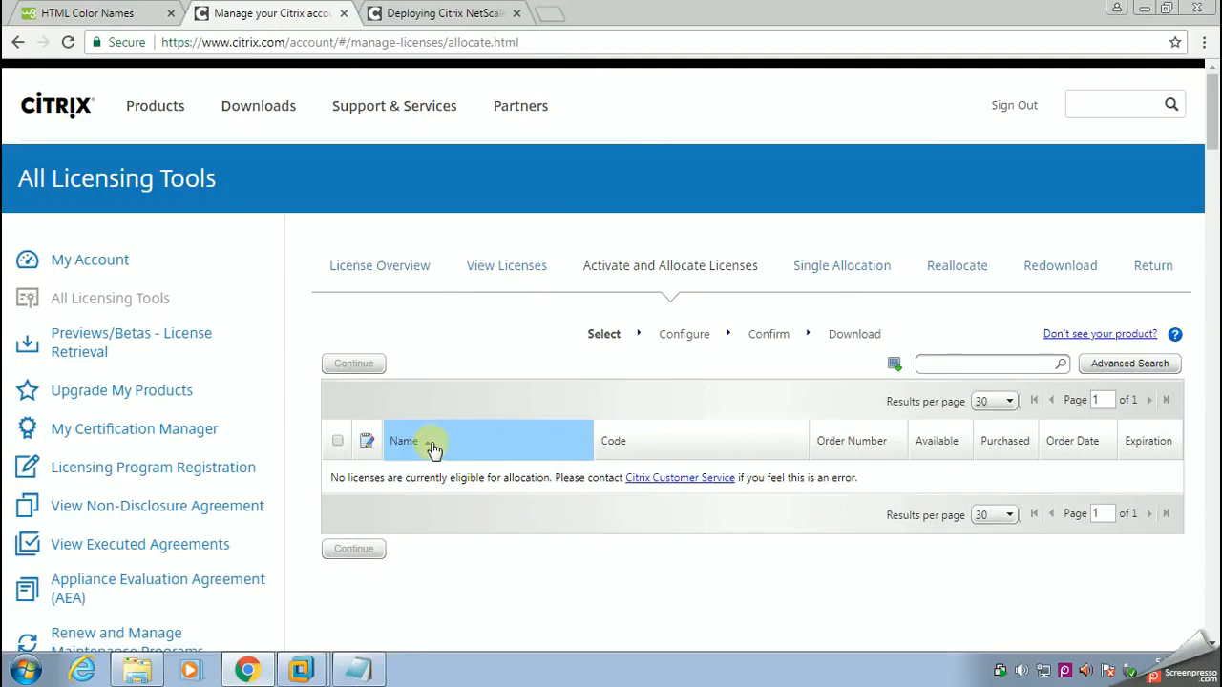
left_click(429, 445)
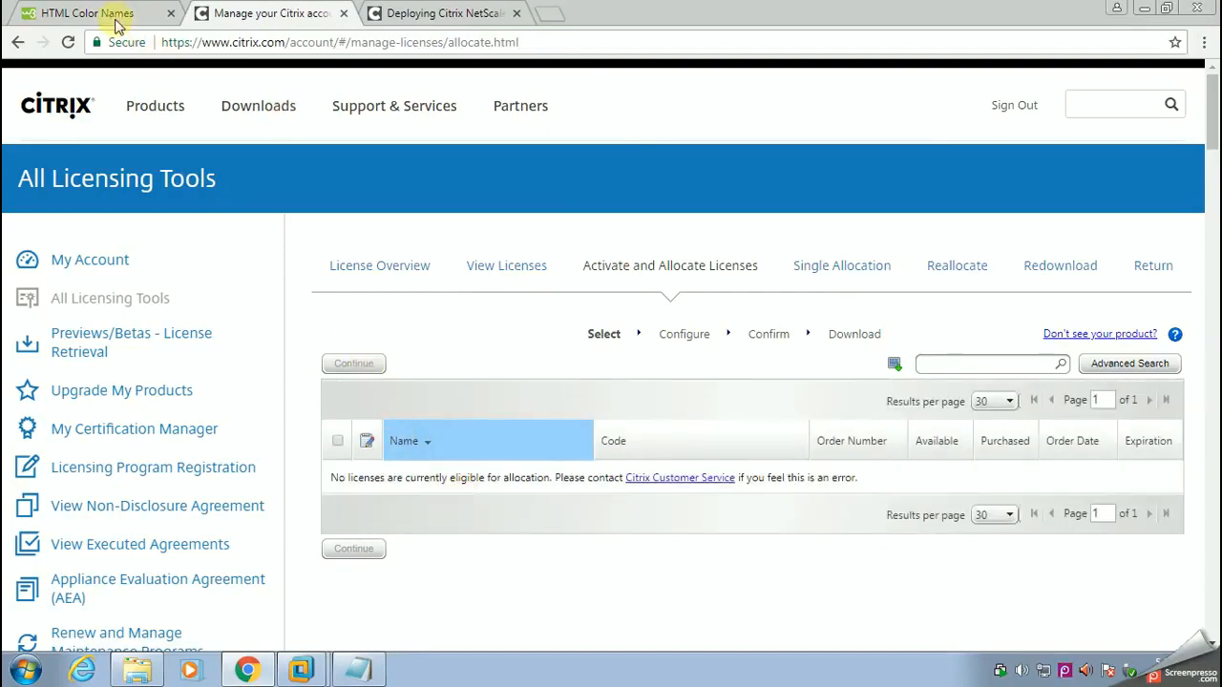
left_click(398, 13)
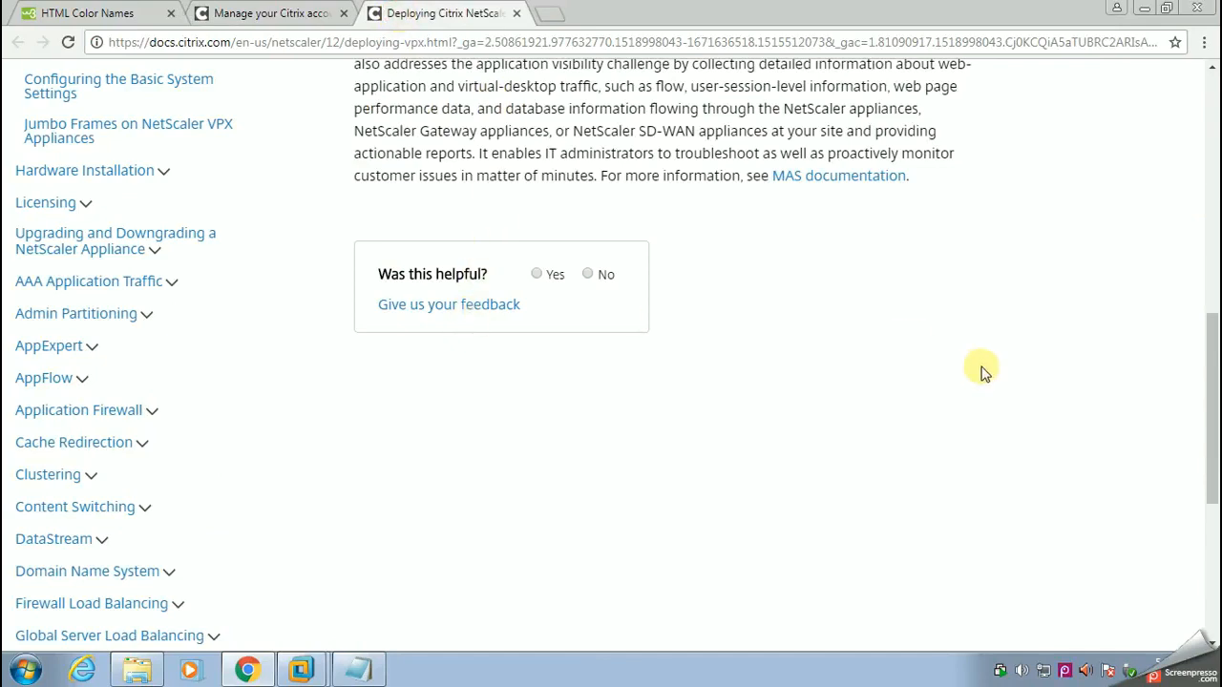
left_click_drag(1203, 425, 1203, 86)
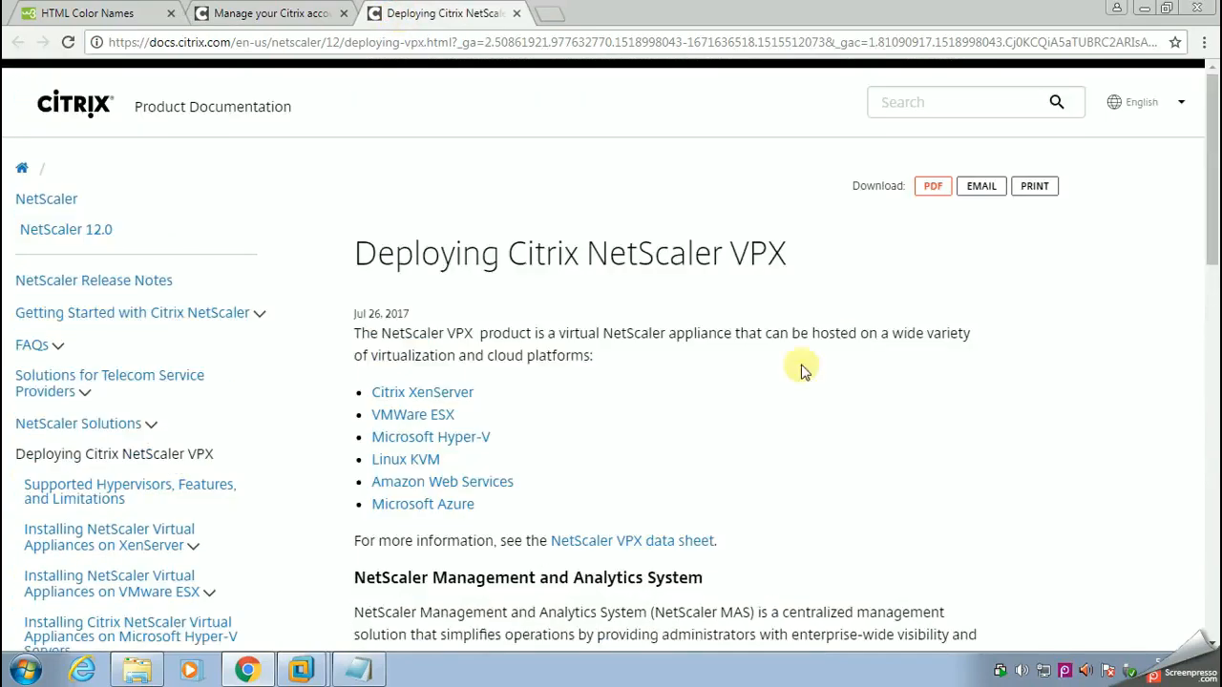
Step: Return from the HTML Color Names page to the Google results for "netscaler license download"
left_click(114, 13)
left_click(17, 43)
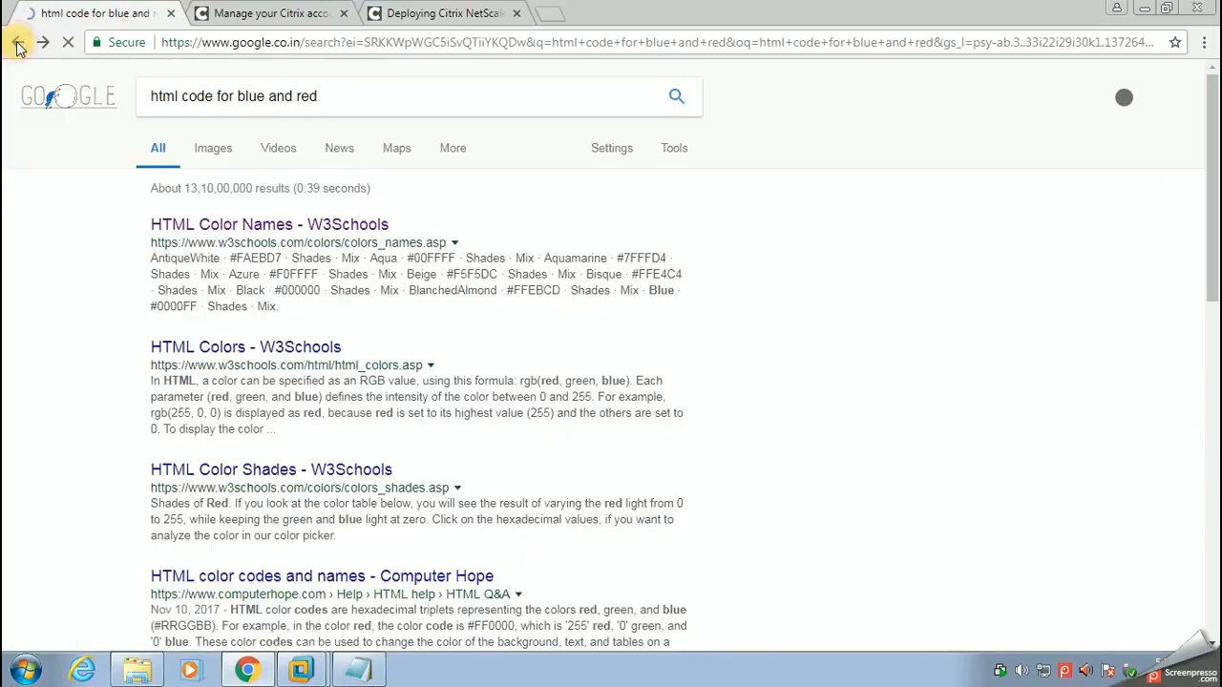
left_click(17, 43)
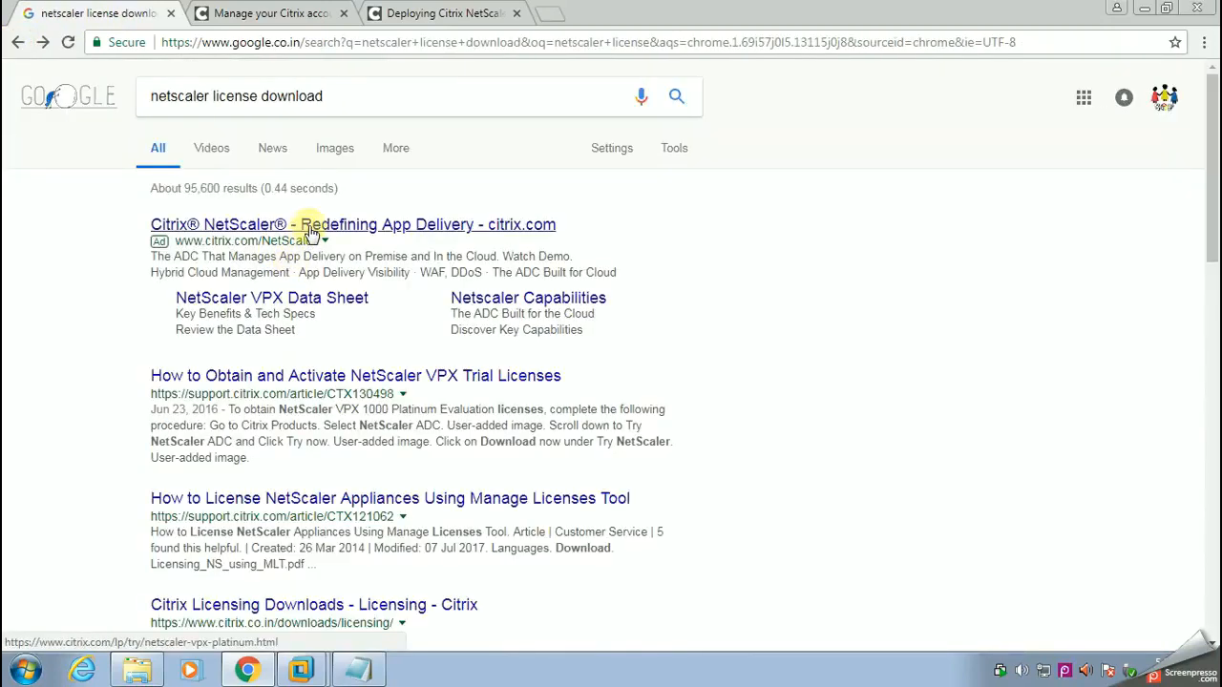
Step: Open the article "How to Obtain and Activate NetScaler VPX Trial Licenses" in a new tab and review its instructions
right_click(381, 380)
left_click(420, 390)
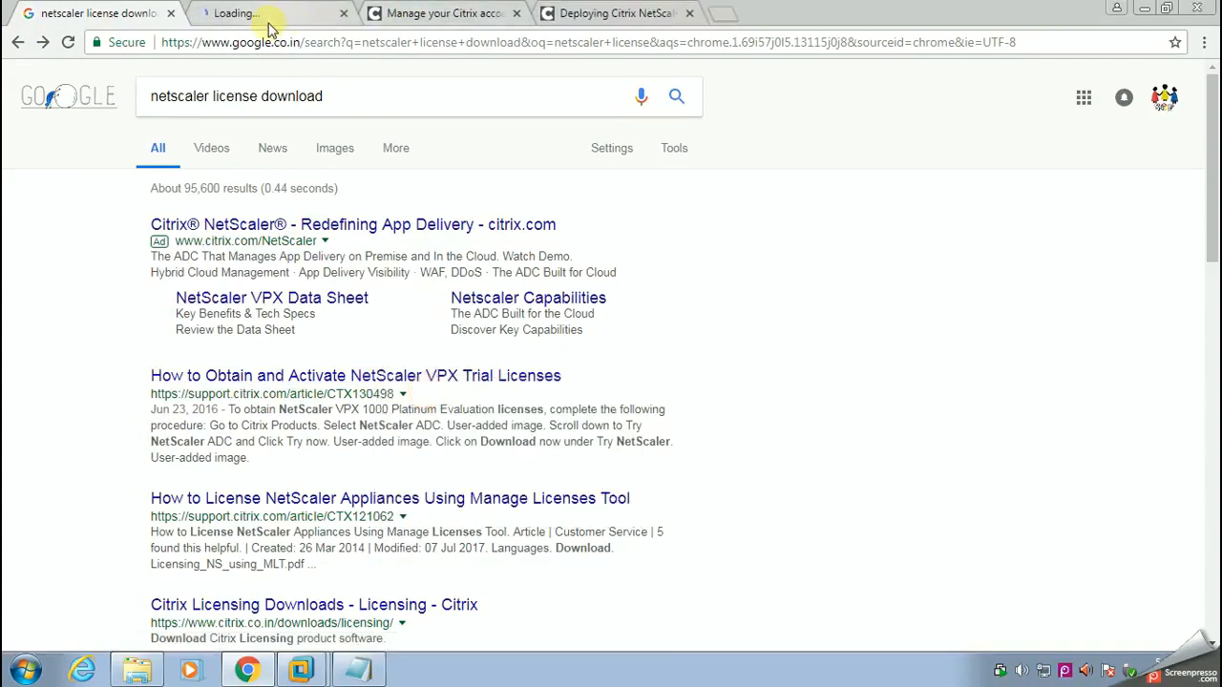
left_click(267, 19)
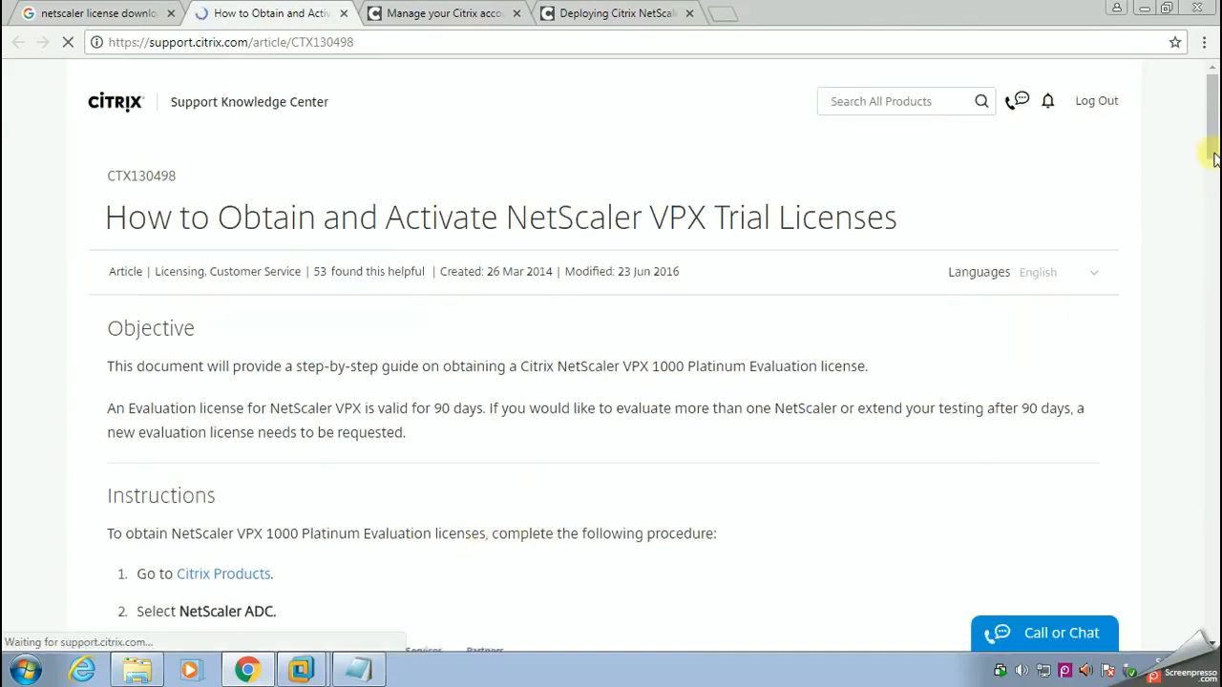
scroll(1213, 210, "down", 5)
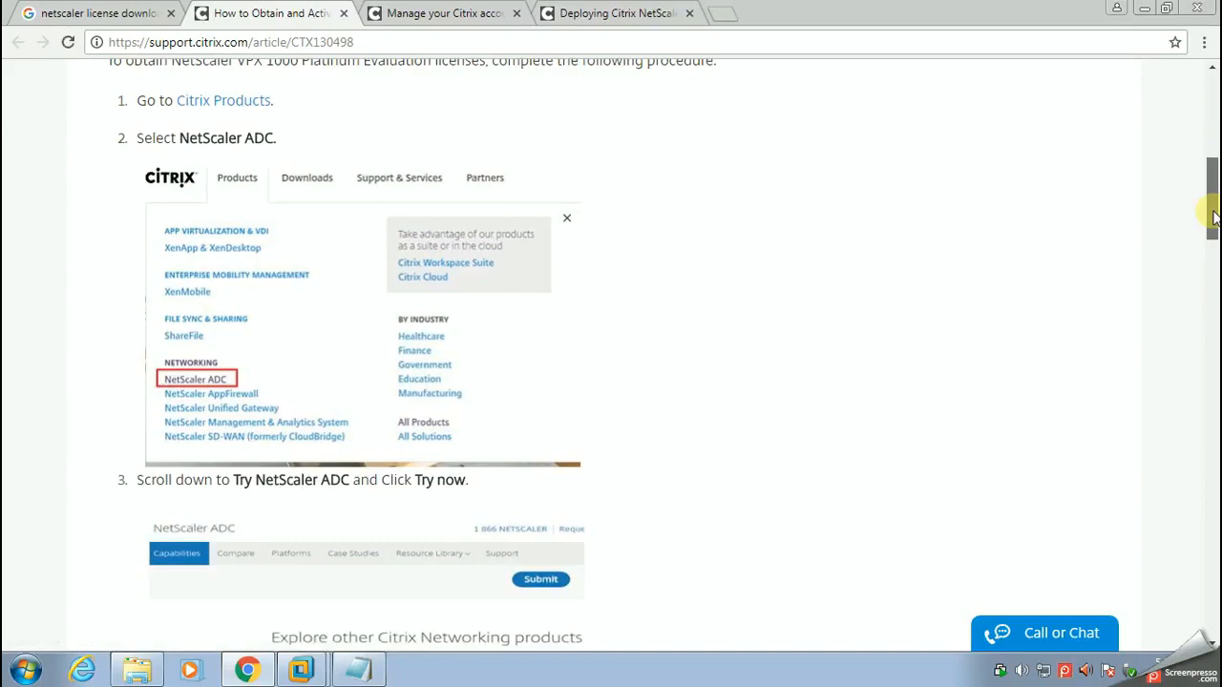
left_click_drag(1212, 217, 1213, 151)
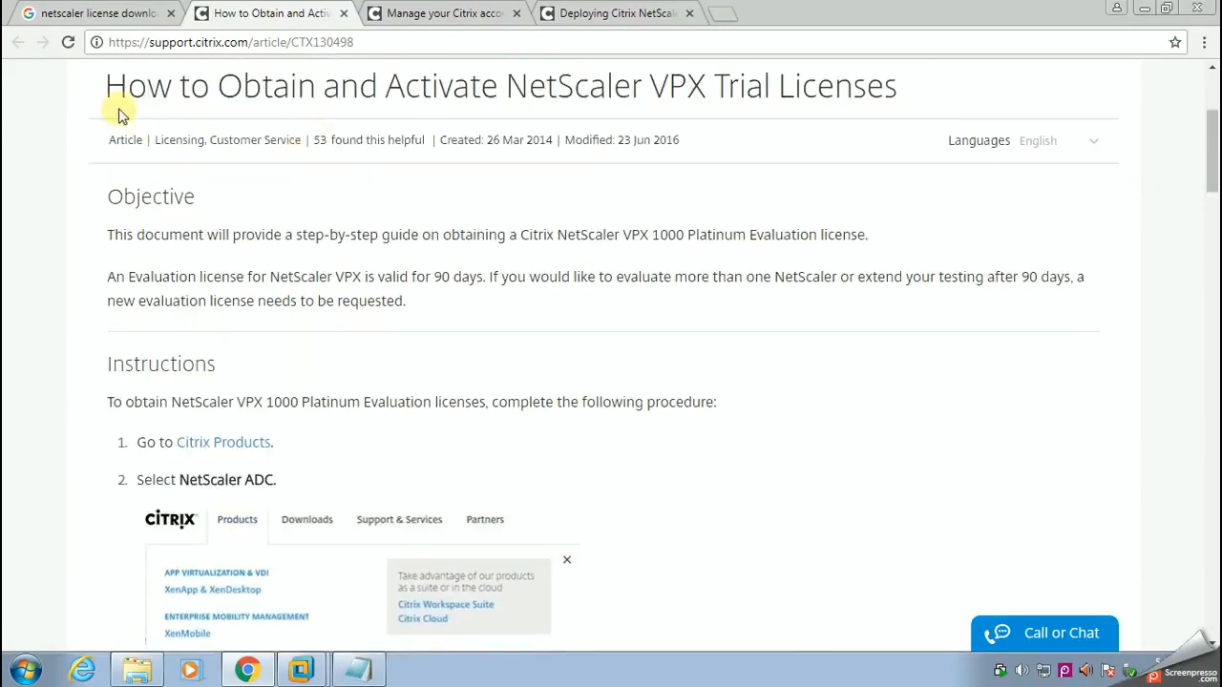
Step: Return to the search results and open the sponsored Citrix NetScaler result "Redefining App Delivery"
left_click(47, 19)
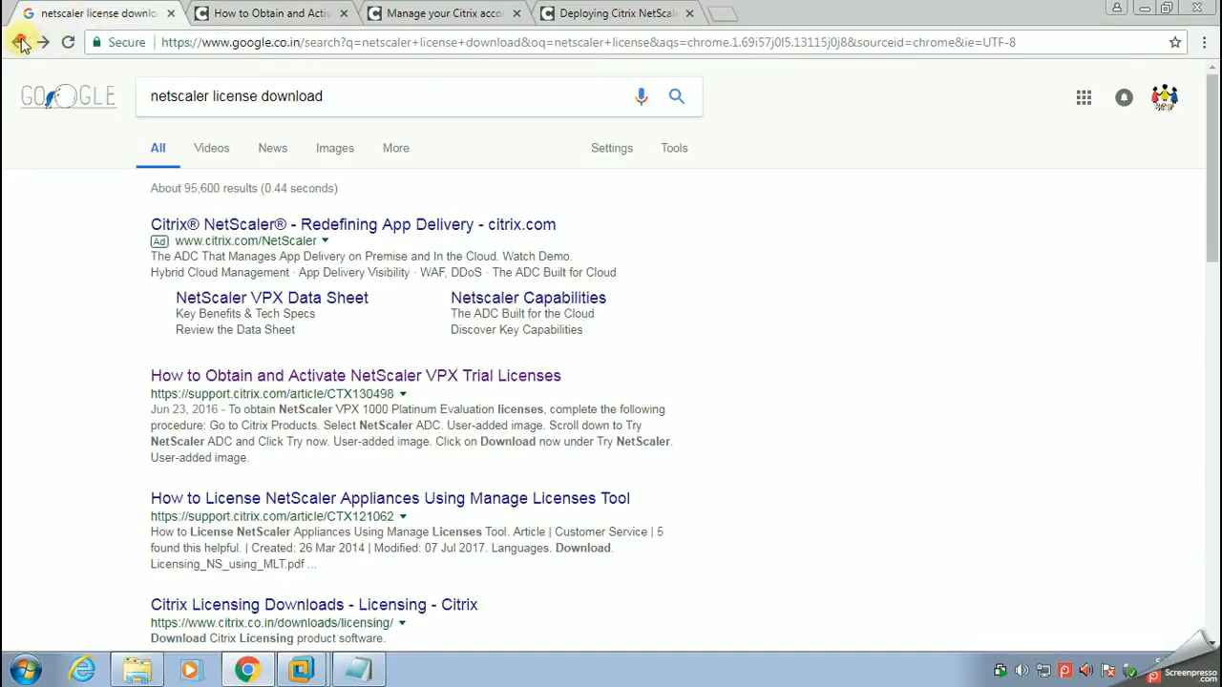
left_click(19, 44)
left_click(43, 42)
left_click(175, 222)
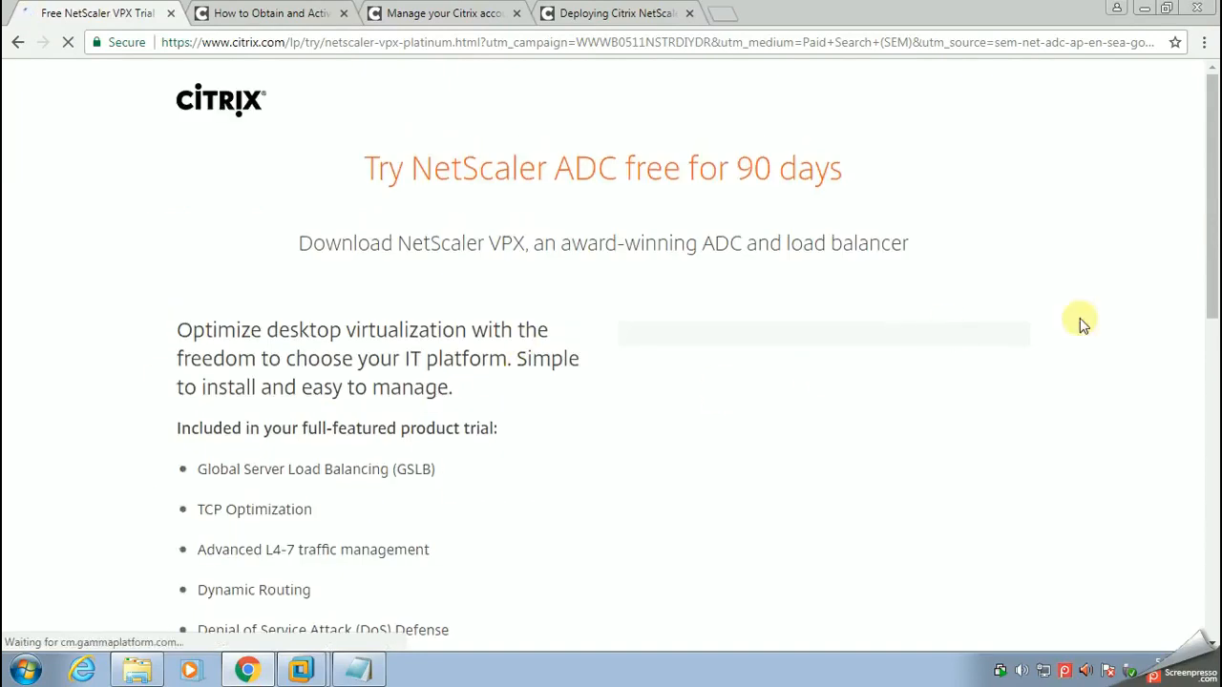
Step: Accept the Citrix End User License Agreement and request the 90-day NetScaler trial license
scroll(1213, 236, "down", 1)
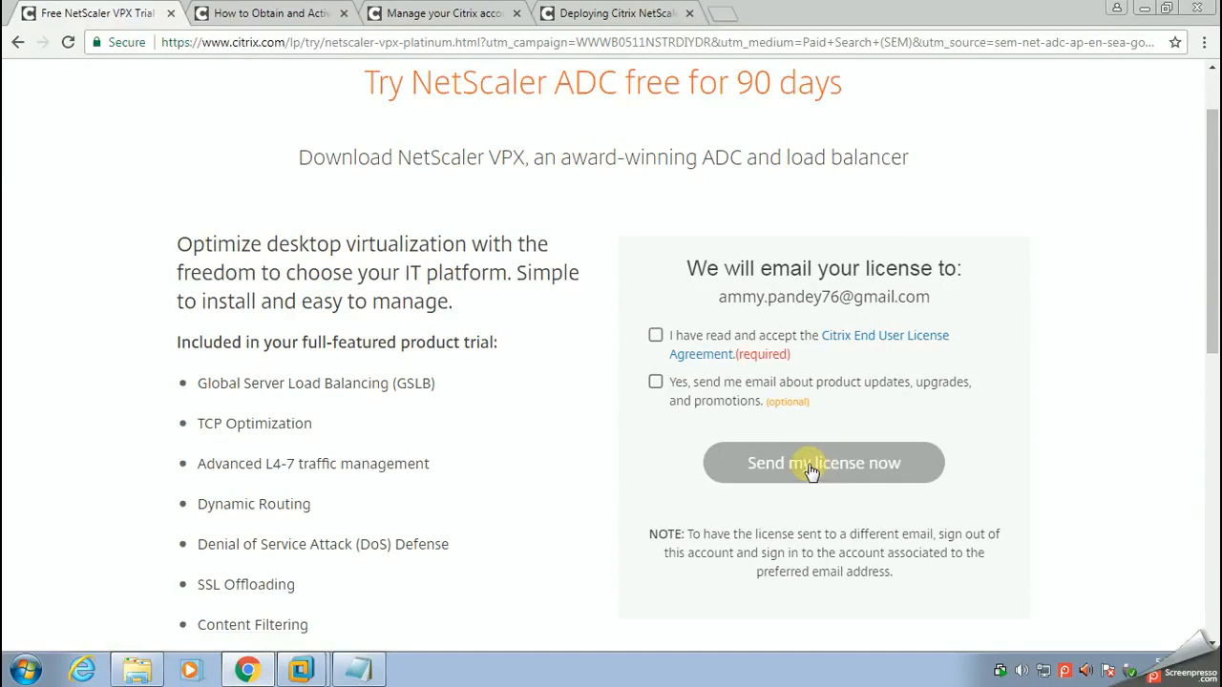
left_click(656, 336)
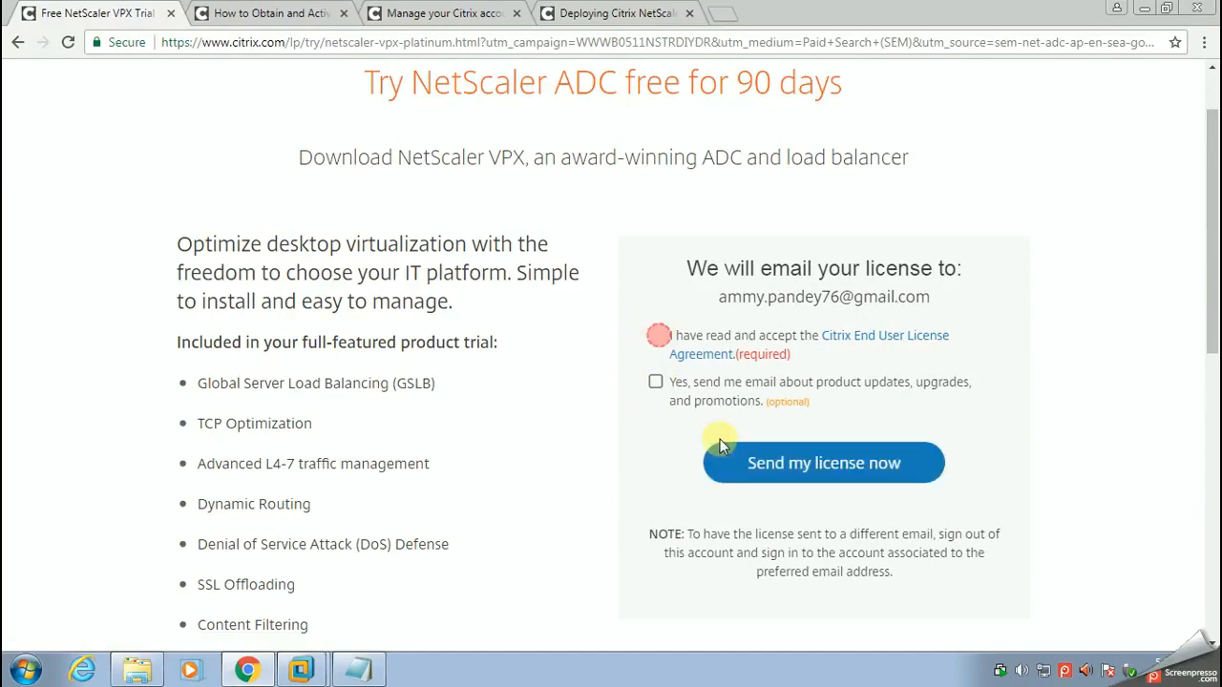
left_click(792, 466)
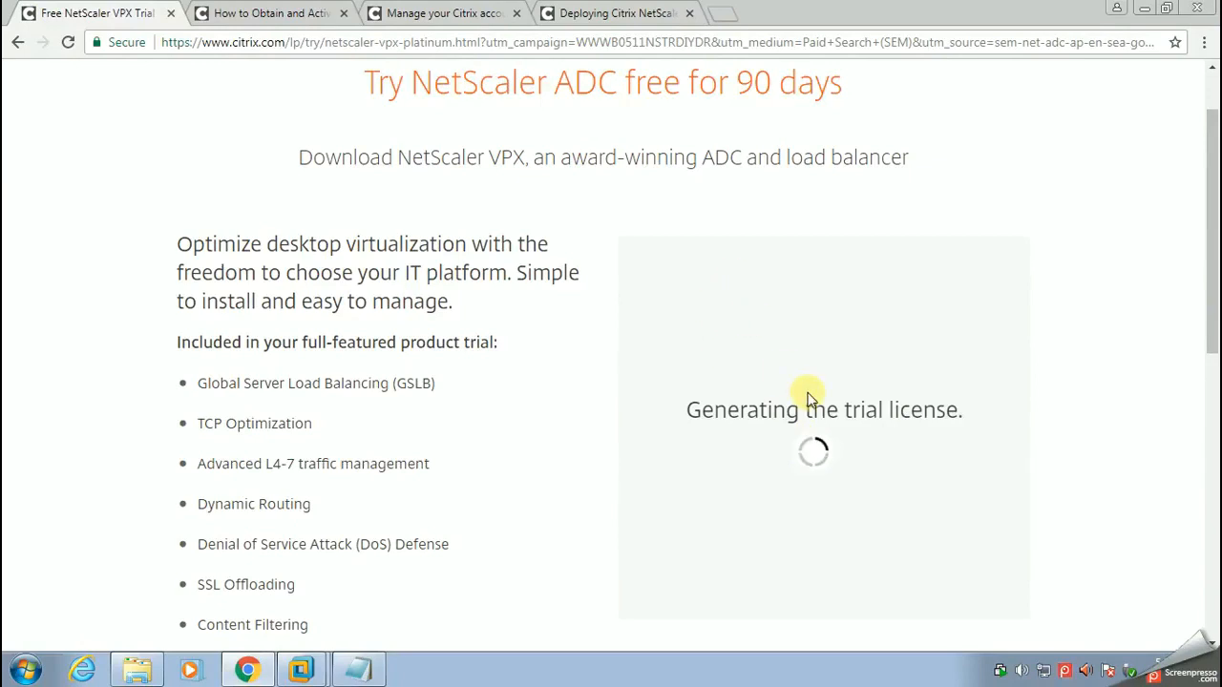
Step: Switch to Notepad and add the line "Downloading Netscaler license" below the existing title, separated by blank space
left_click(358, 670)
key("Return")
key("Return")
type("Do")
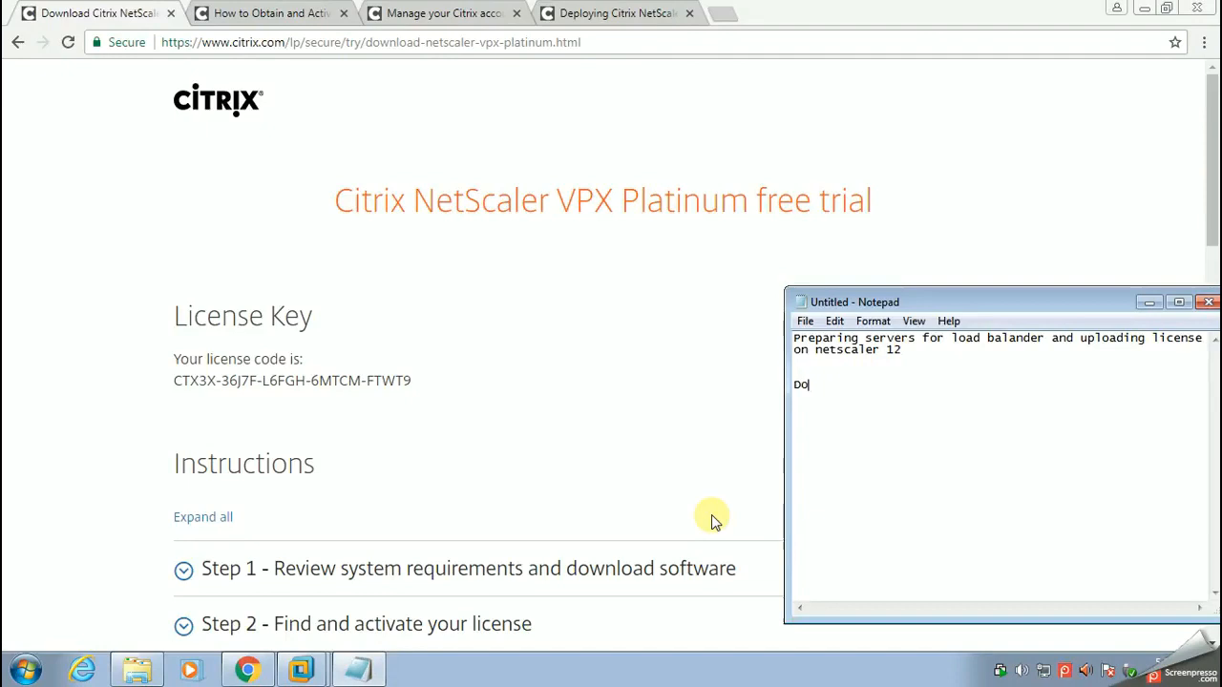
type("wnloading Netscaler 1")
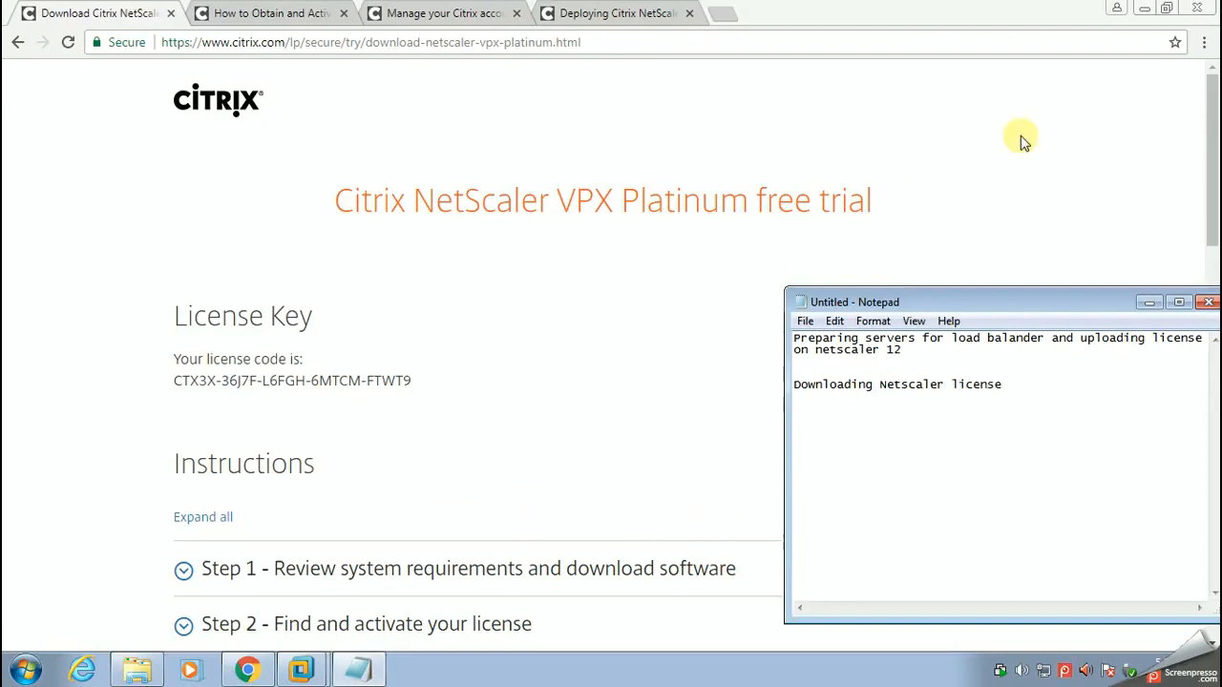
Step: Return to the trial page, expand Step 1 and review the NetScaler VPX deployment instructions and software downloads
left_click(1212, 187)
left_click_drag(1212, 187, 1209, 254)
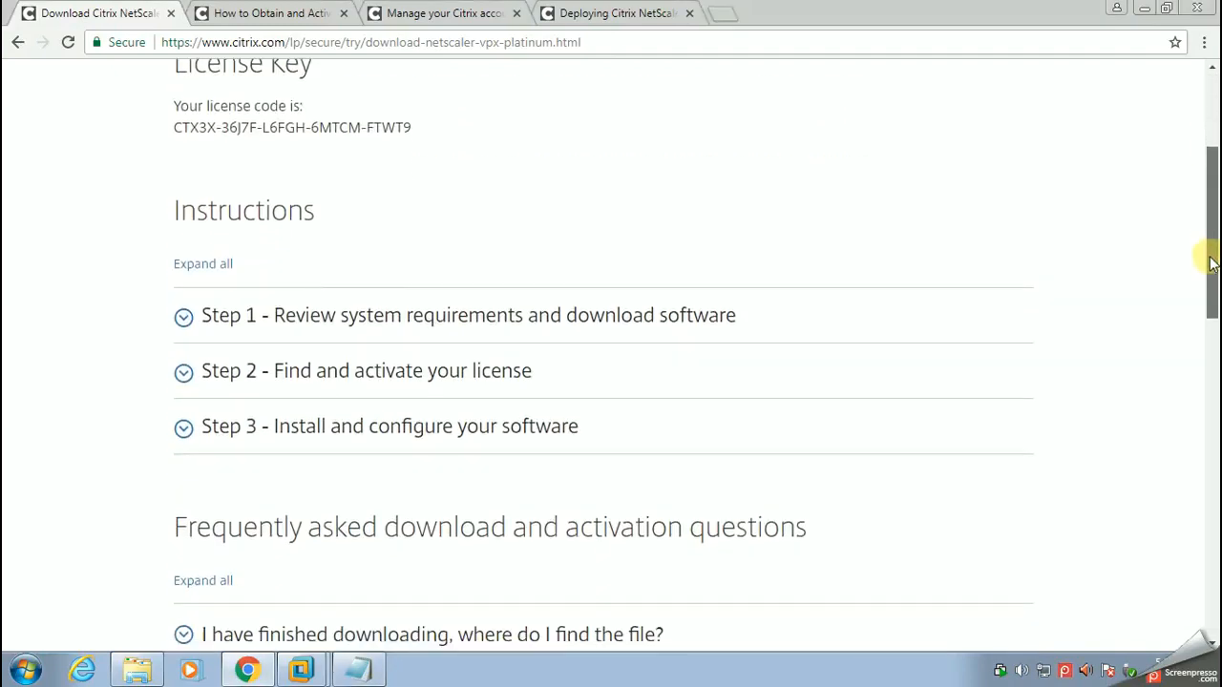
left_click(182, 319)
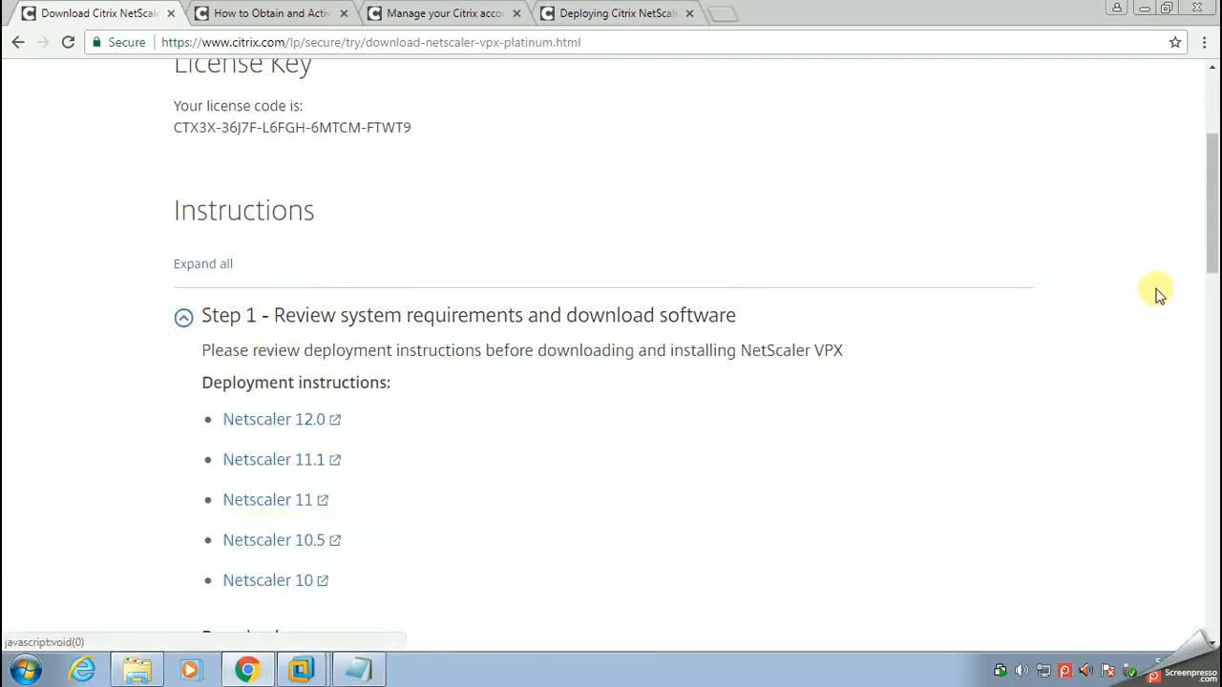
scroll(1211, 239, "down", 3)
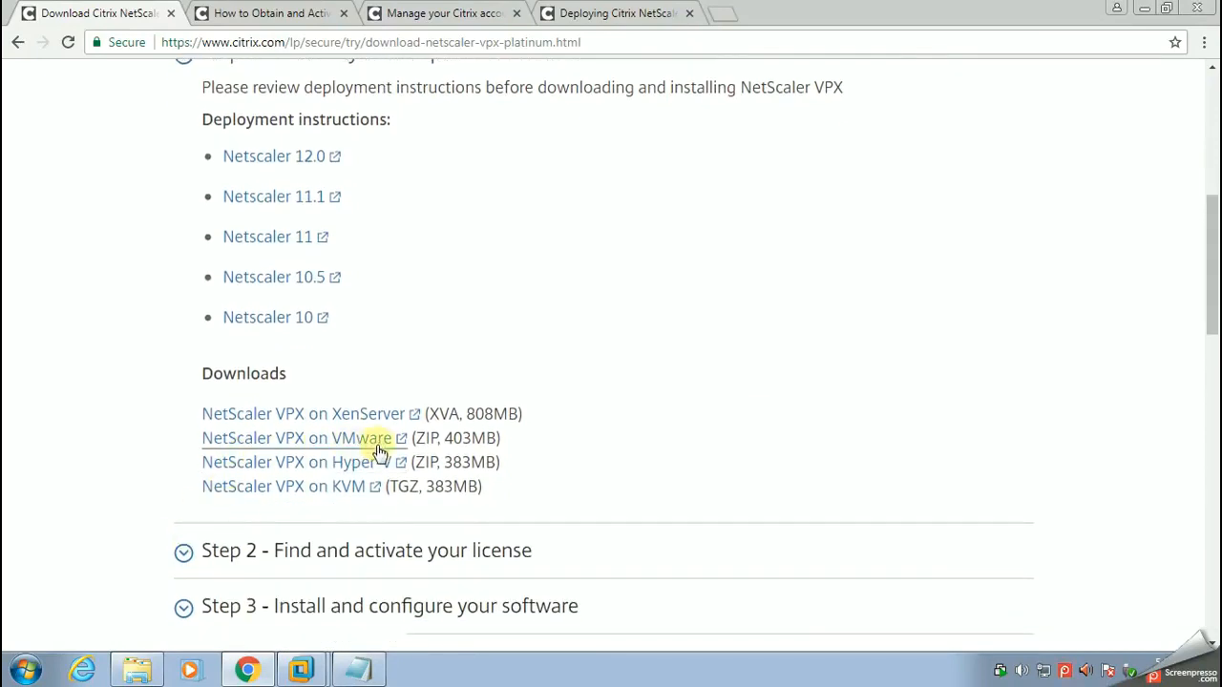
Step: Expand Step 2 on finding and activating the license and open the License Management System
left_click(188, 558)
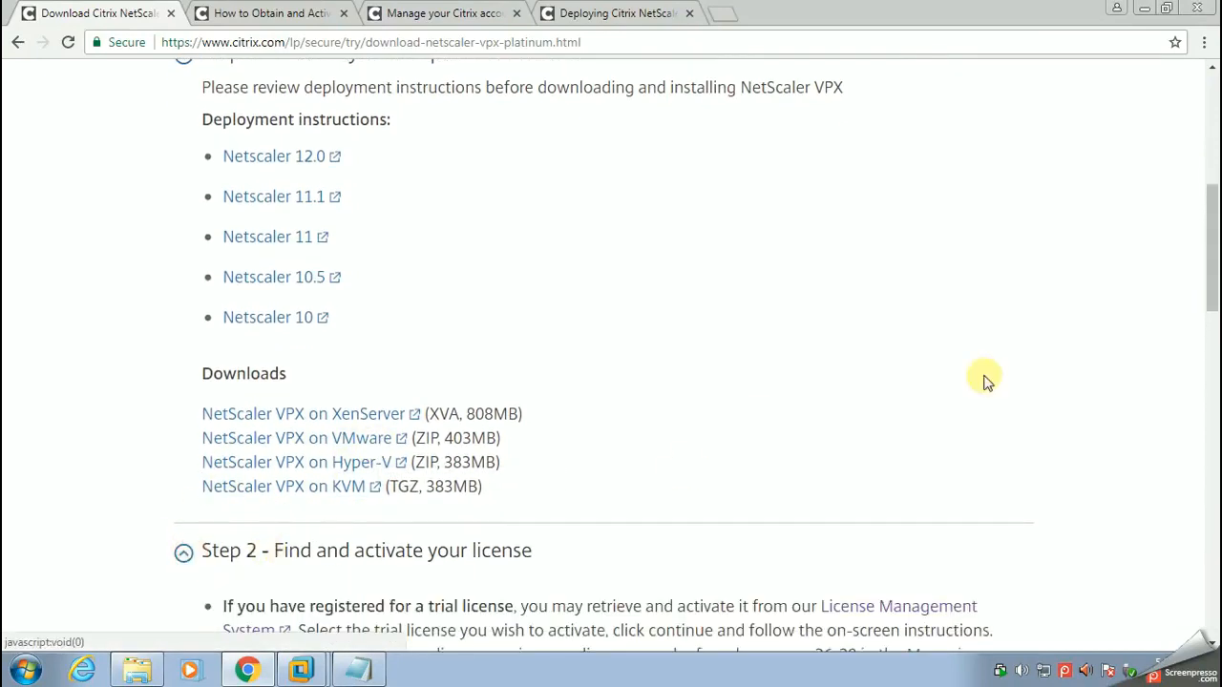
left_click_drag(1213, 280, 1199, 380)
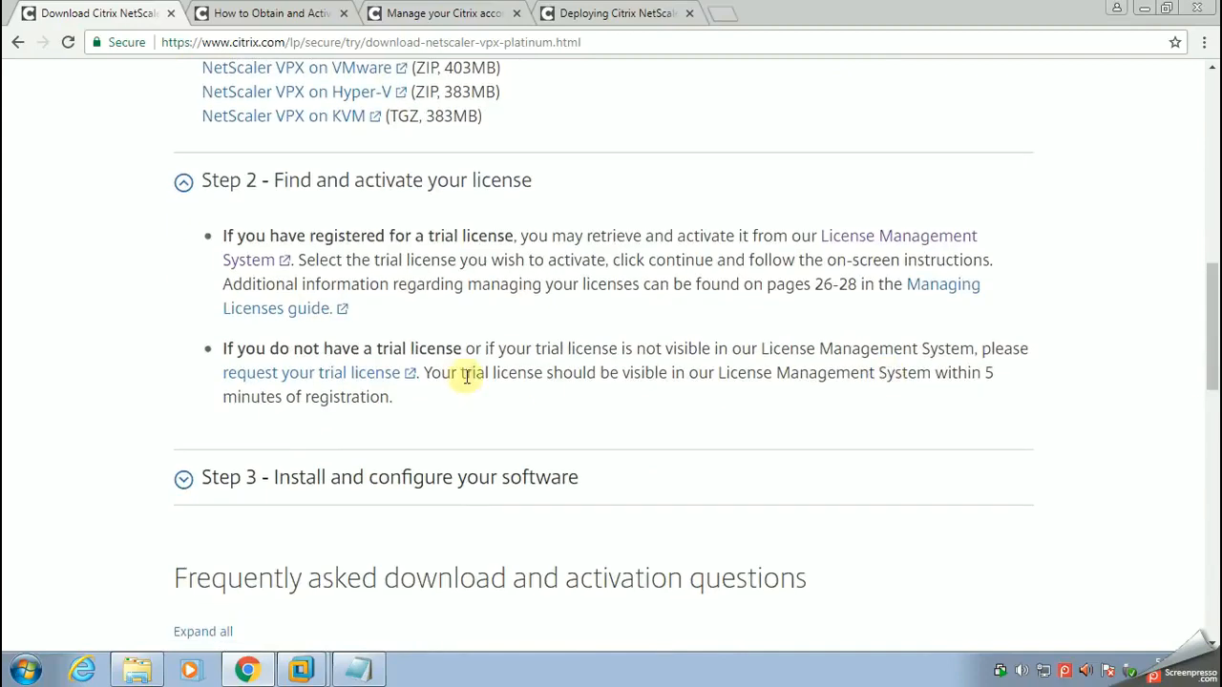
left_click(909, 246)
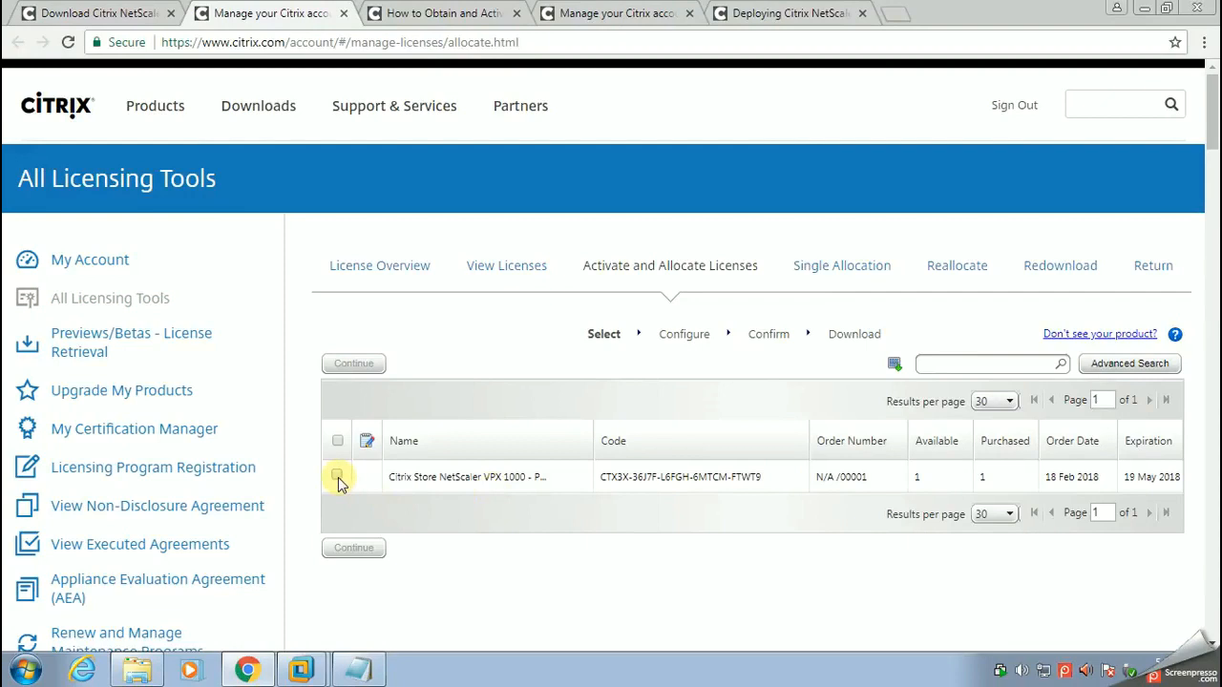
Step: Select the Citrix Store NetScaler VPX 1000 license for allocation and paste 000c297262f8 as its host ID
left_click(337, 476)
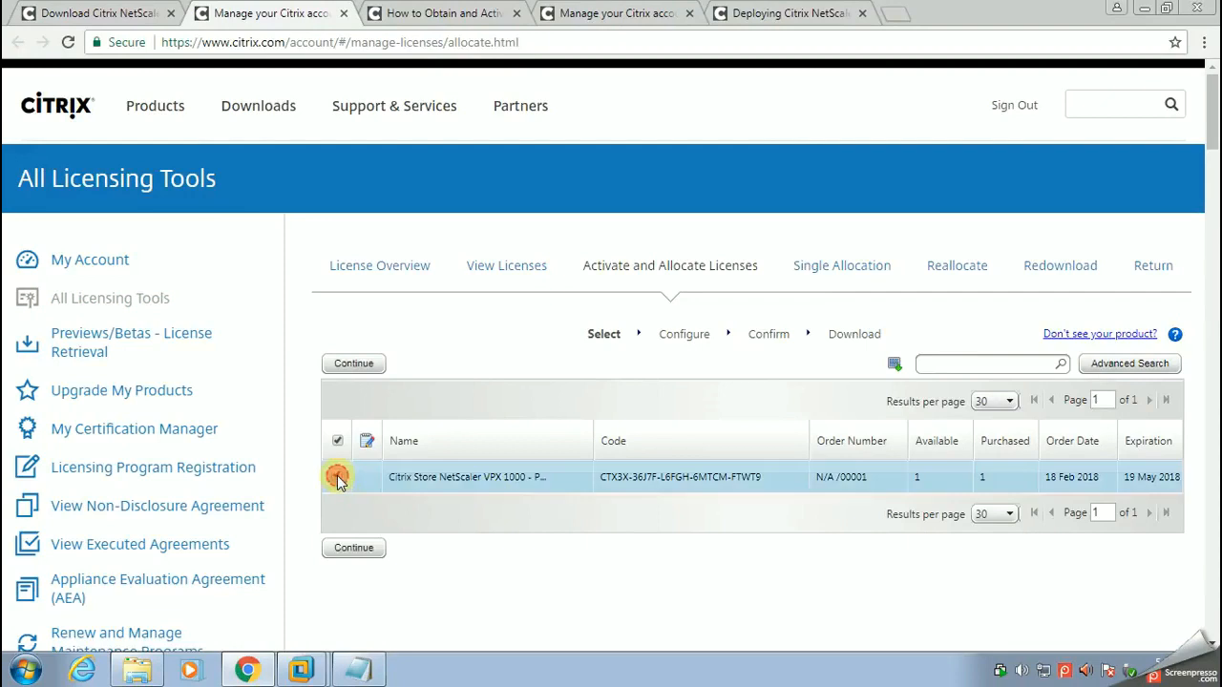
left_click(360, 548)
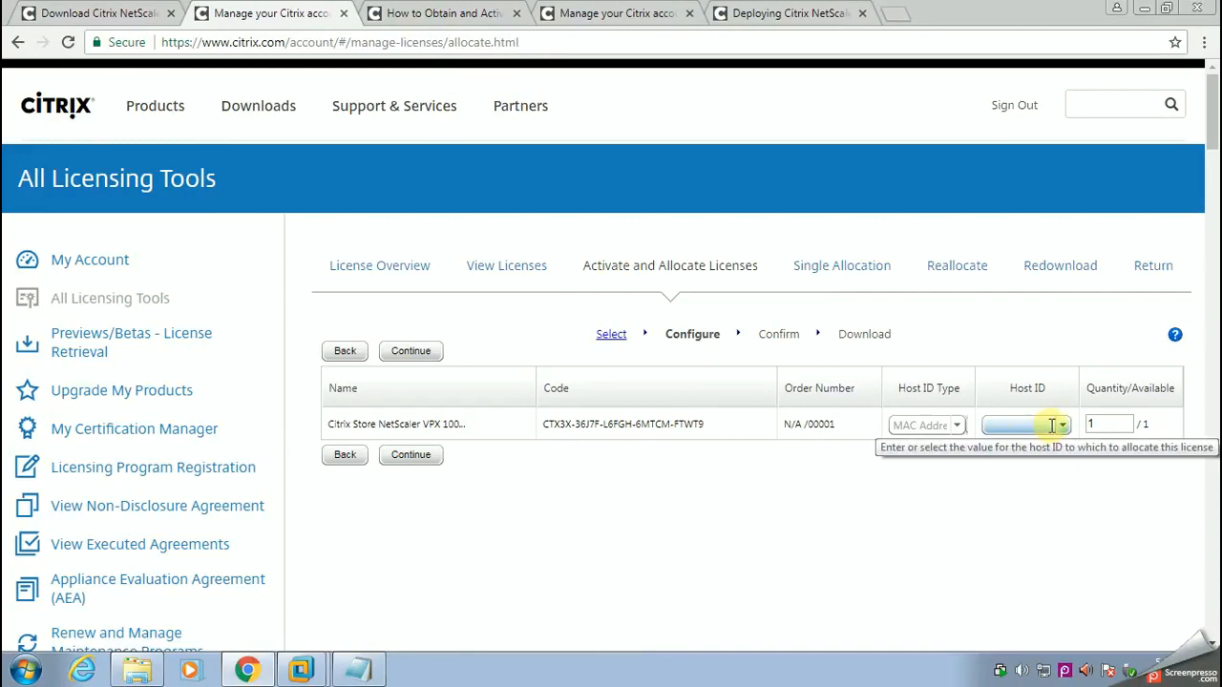
left_click(1022, 426)
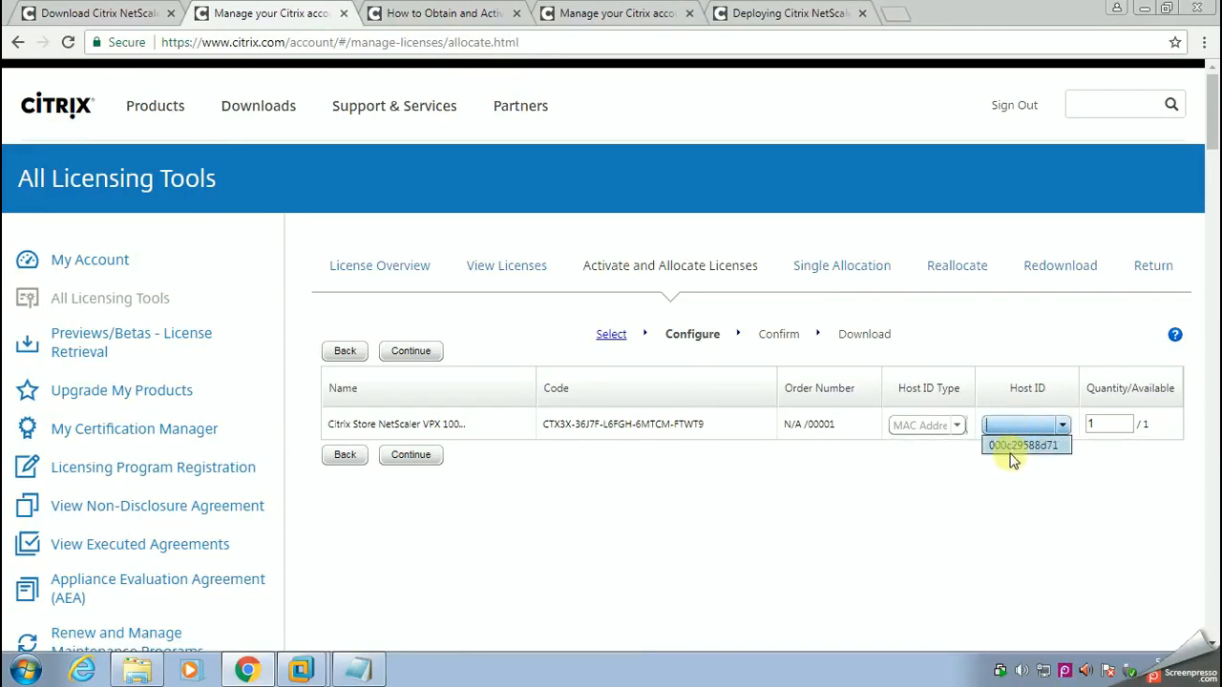
right_click(1009, 426)
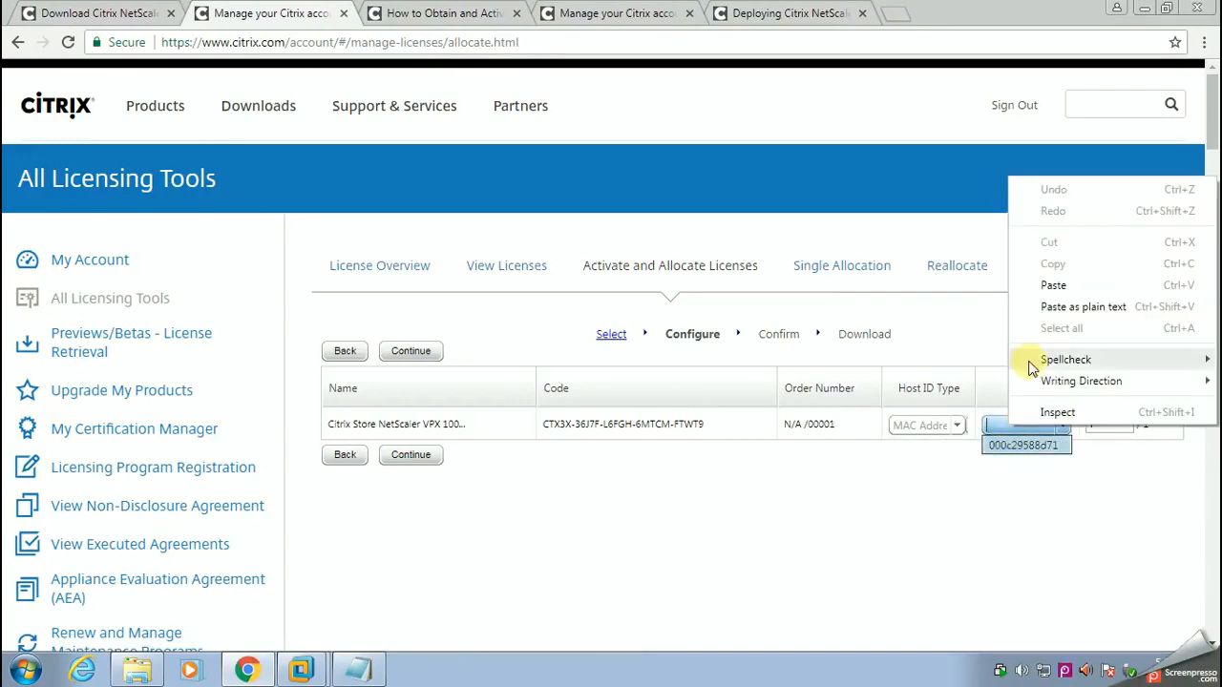
left_click(1046, 286)
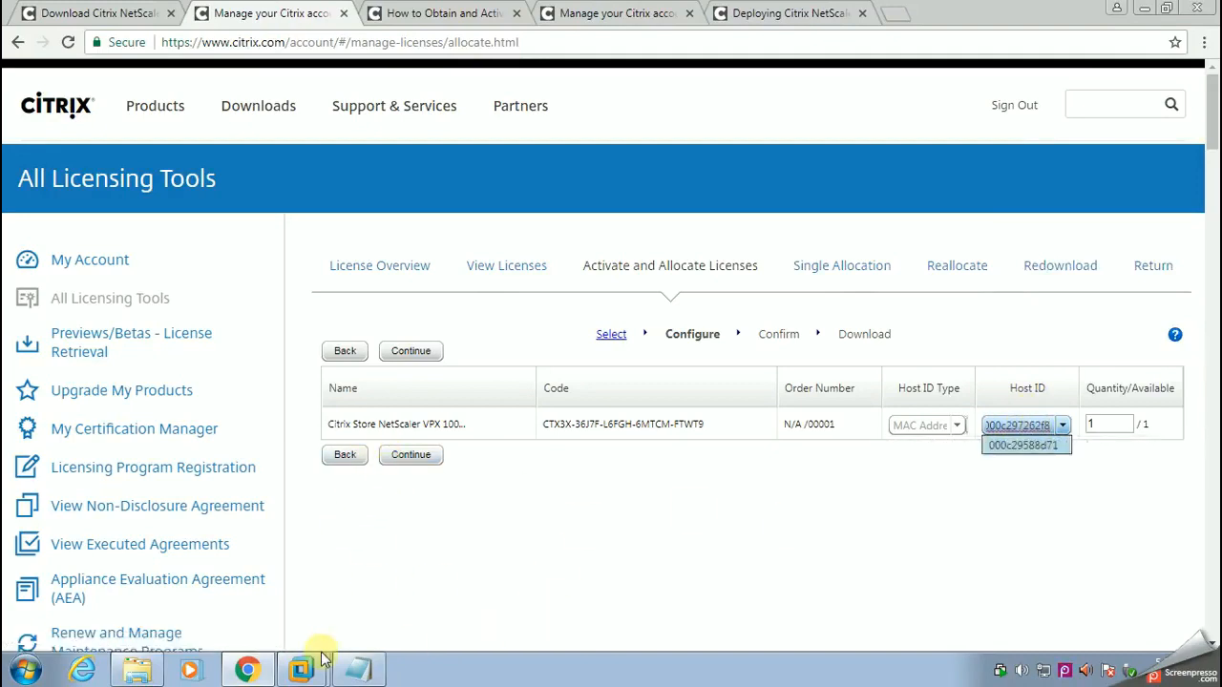
Step: Check the pasted host ID against the NetScaler hardware information in VMware's windowsAD machine, returning to the browser
mouse_move(304, 669)
left_click(289, 563)
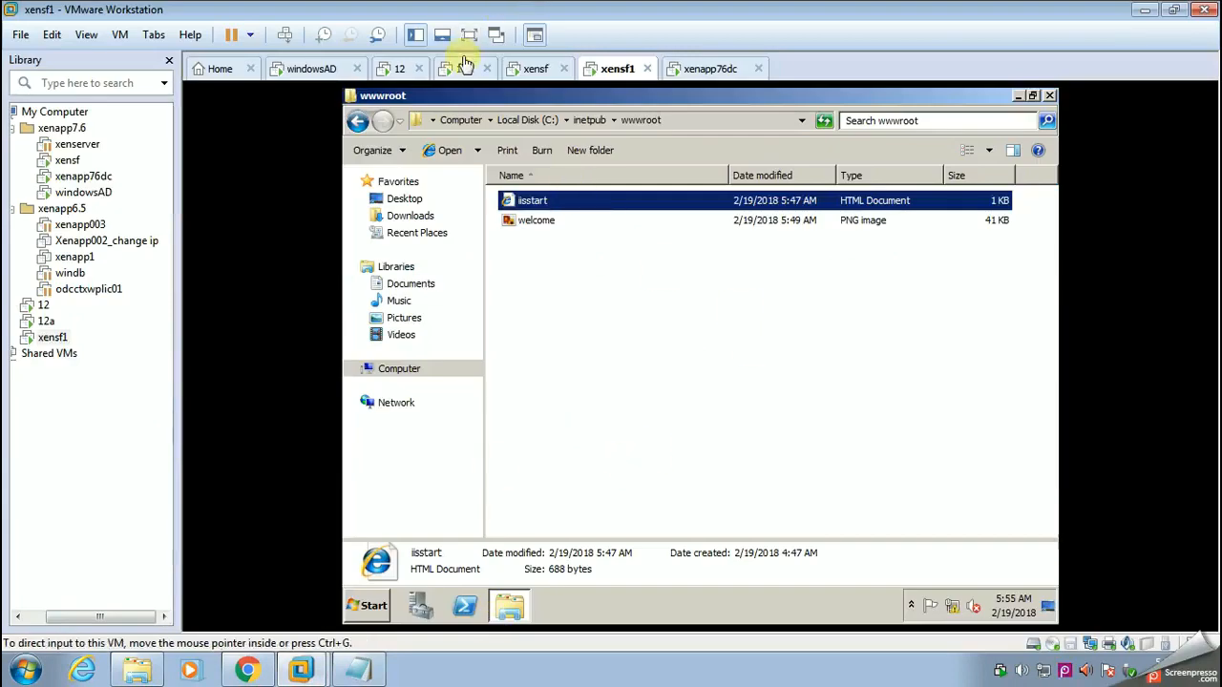
left_click(330, 72)
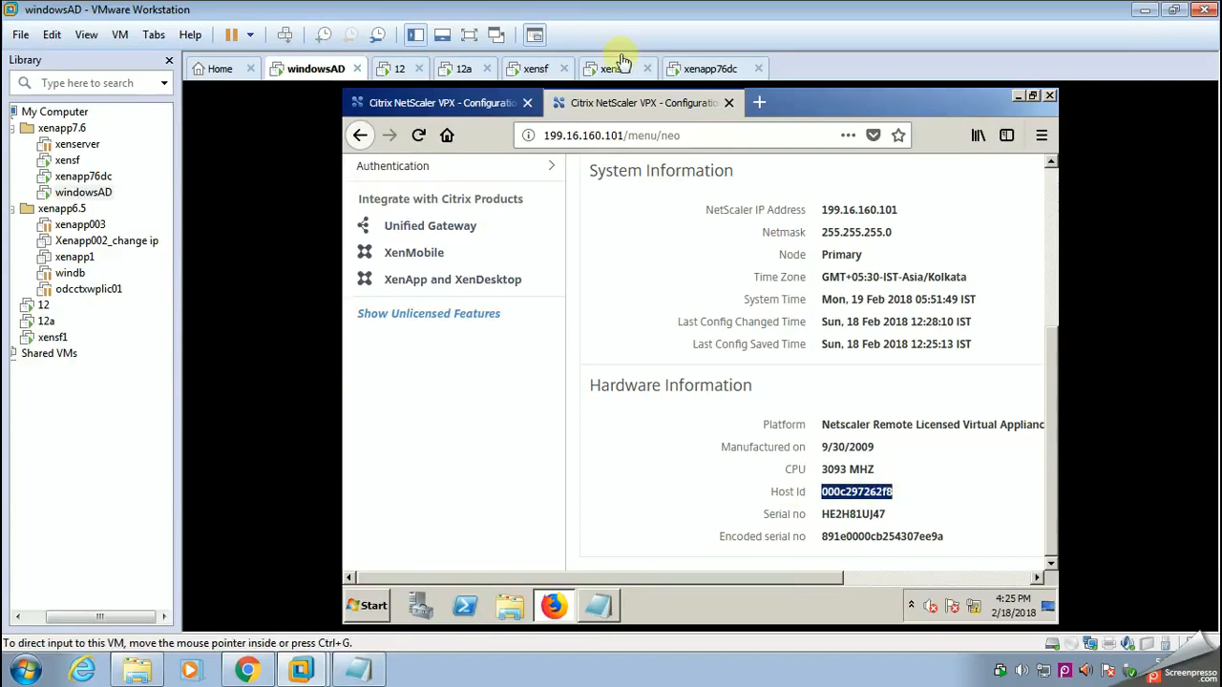
left_click(247, 671)
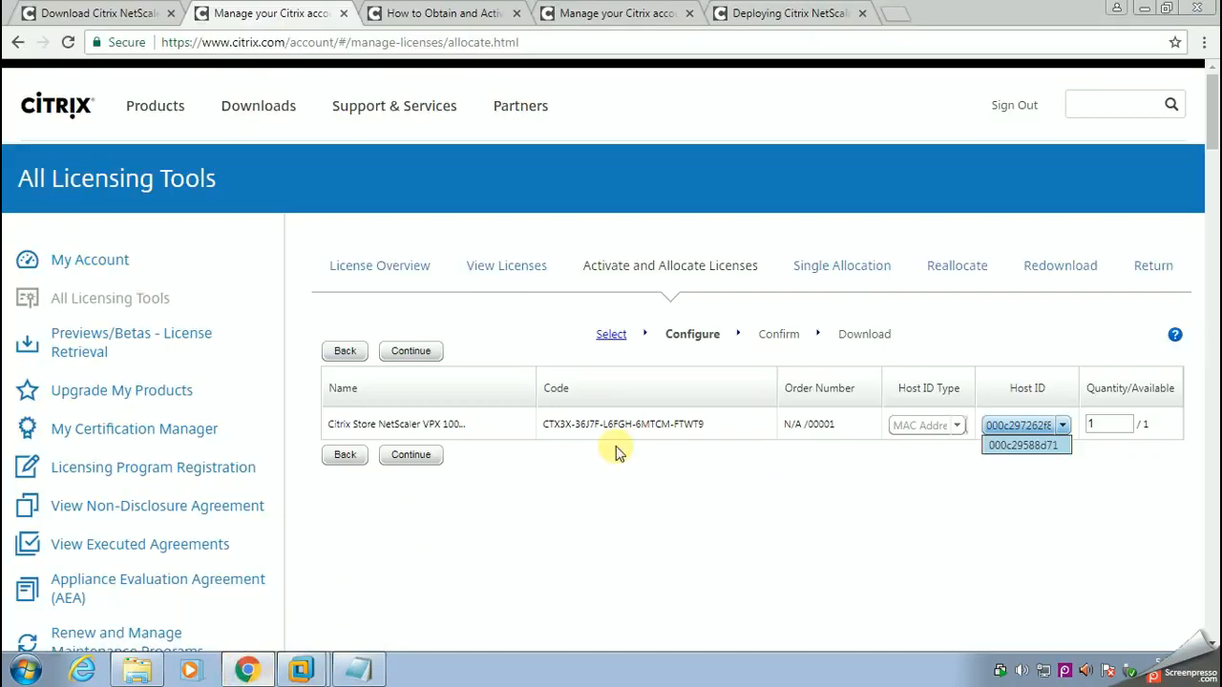
Step: Submit and confirm the license allocation, and accept the offer to download the license file
left_click(410, 456)
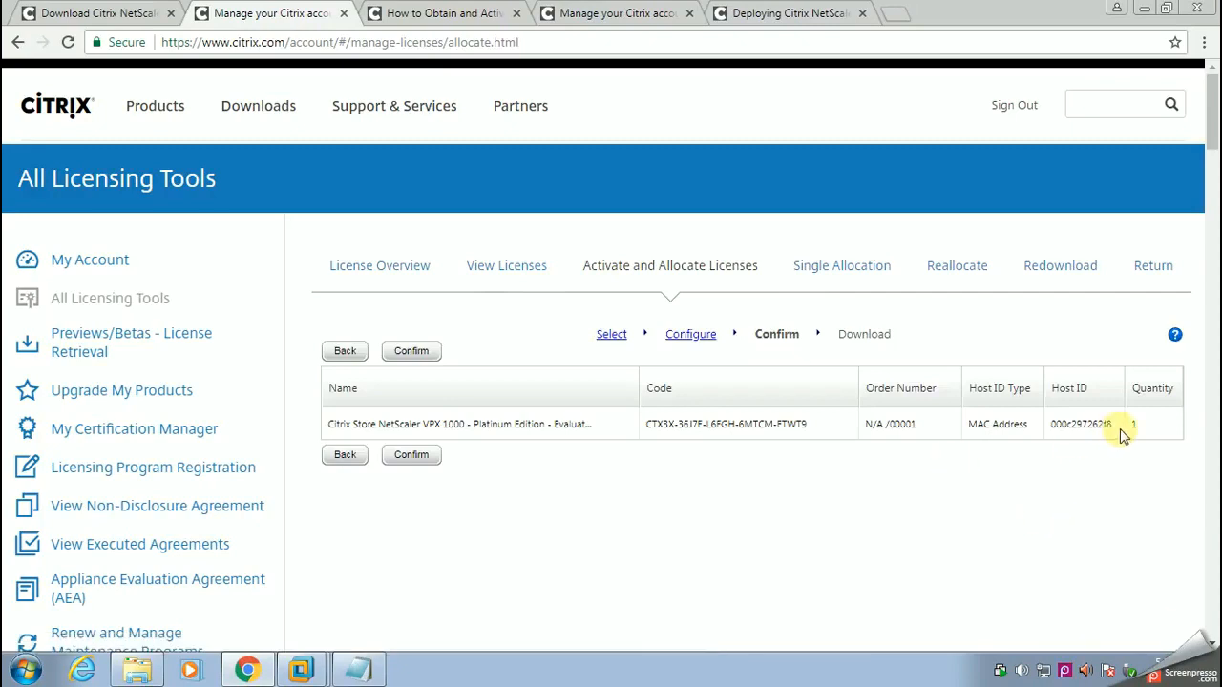
left_click(413, 457)
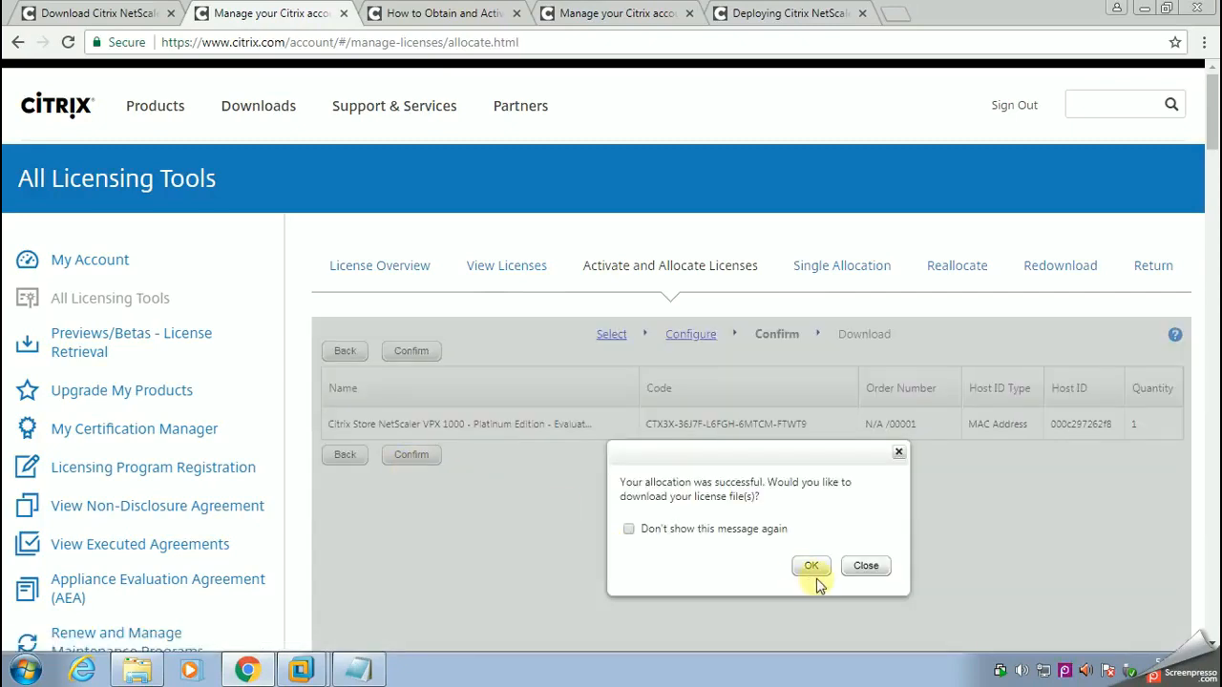
left_click(811, 566)
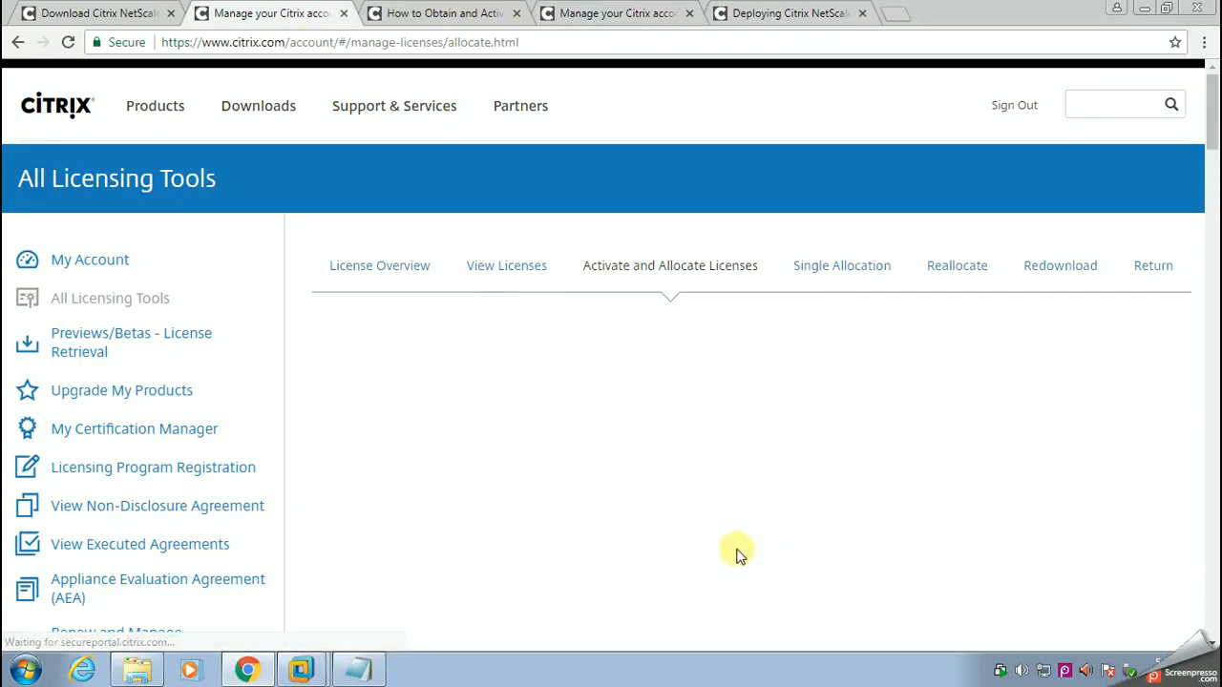
Step: Download the license file for host 000c297262f8 and show FID_6d5a0152_1614d6005b2_5c56.lic in its folder
left_click(440, 567)
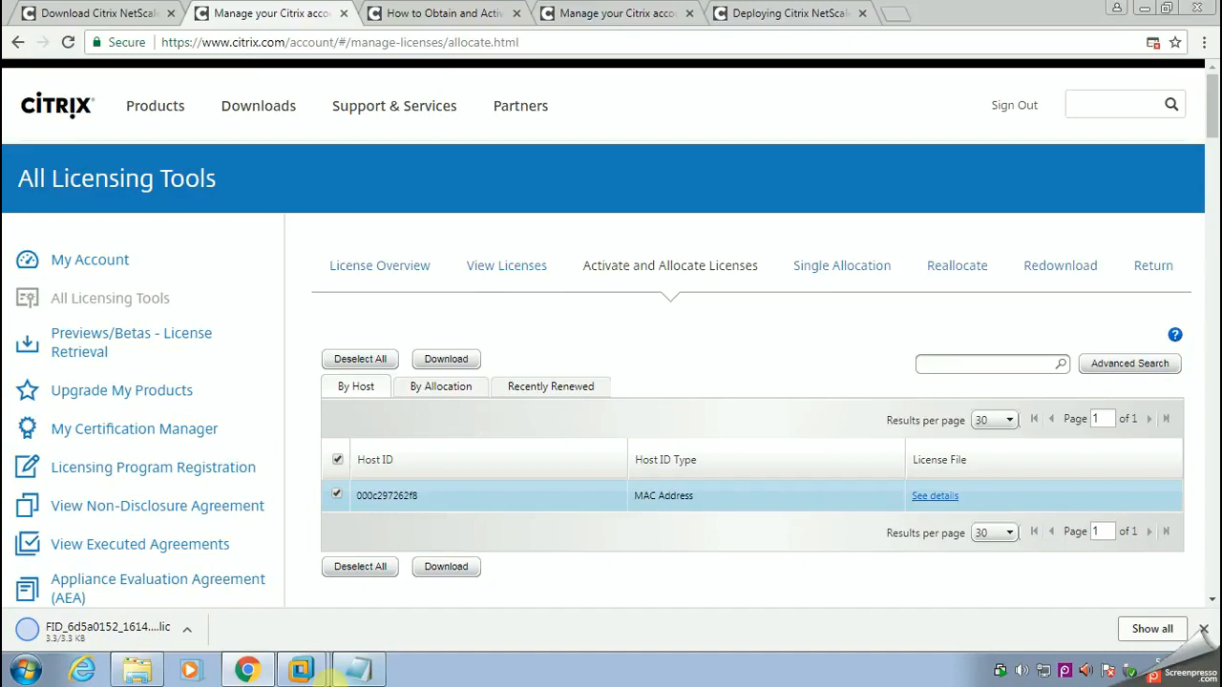
left_click(1152, 629)
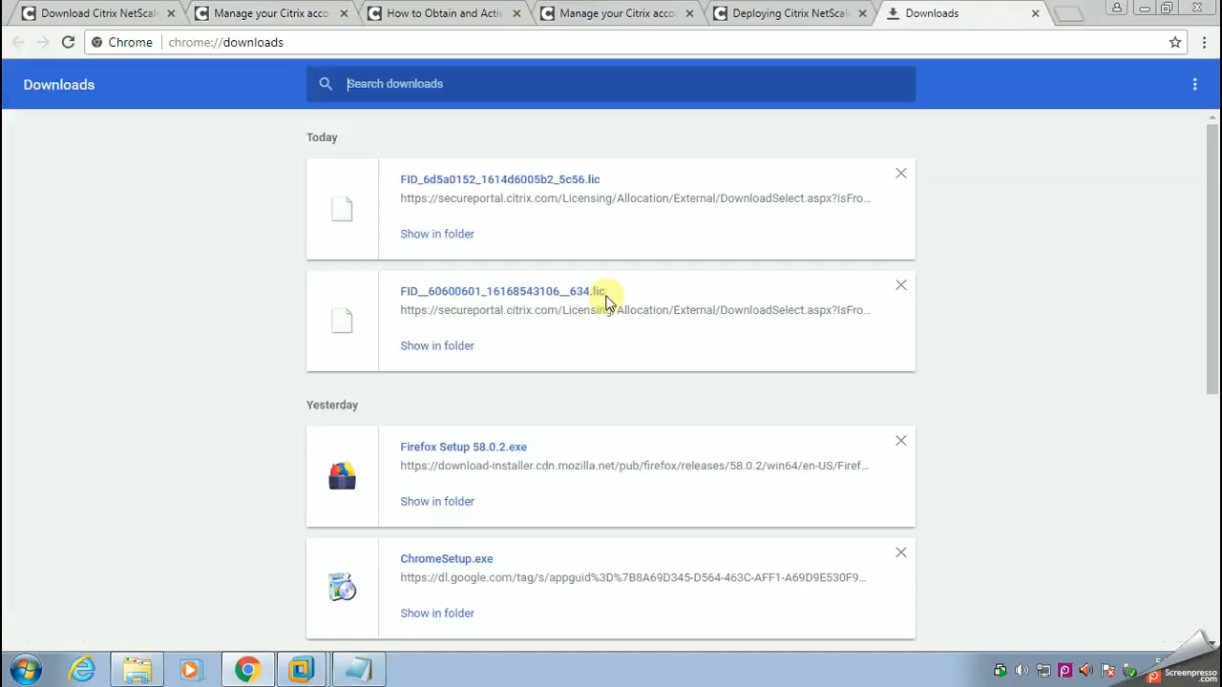
left_click(448, 239)
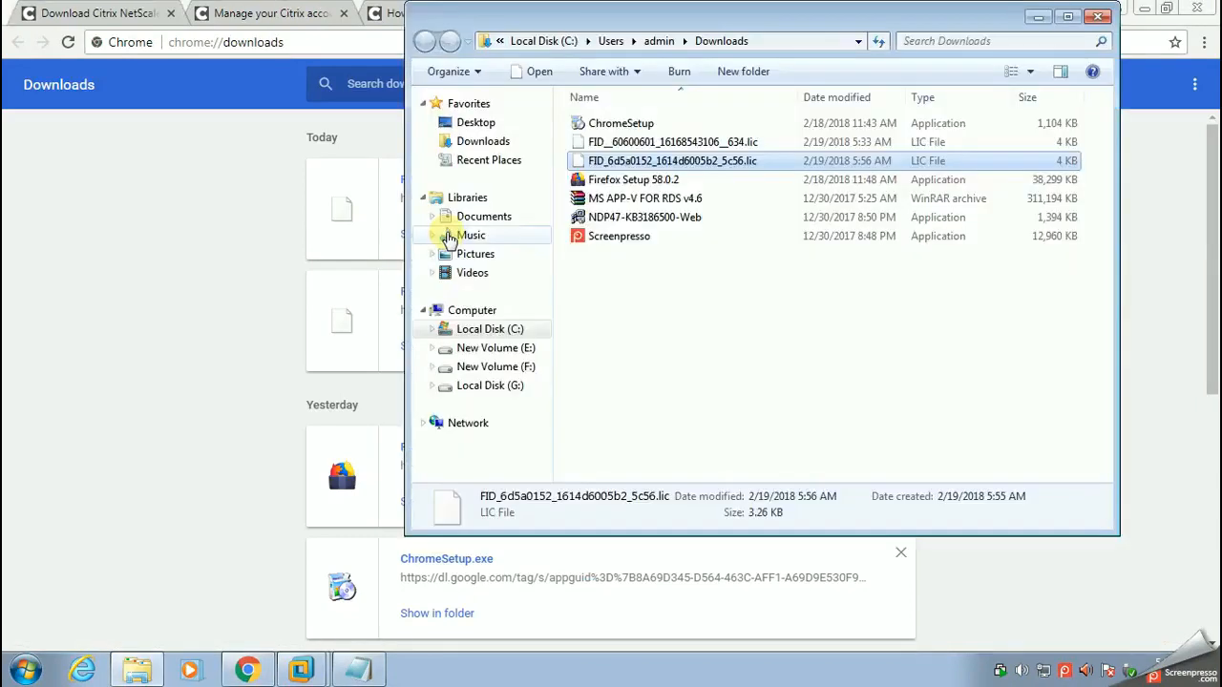
Step: Copy FID_6d5a0152_1614d6005b2_5c56.lic from the Downloads folder and switch to the windowsAD machine in VMware Workstation
right_click(626, 165)
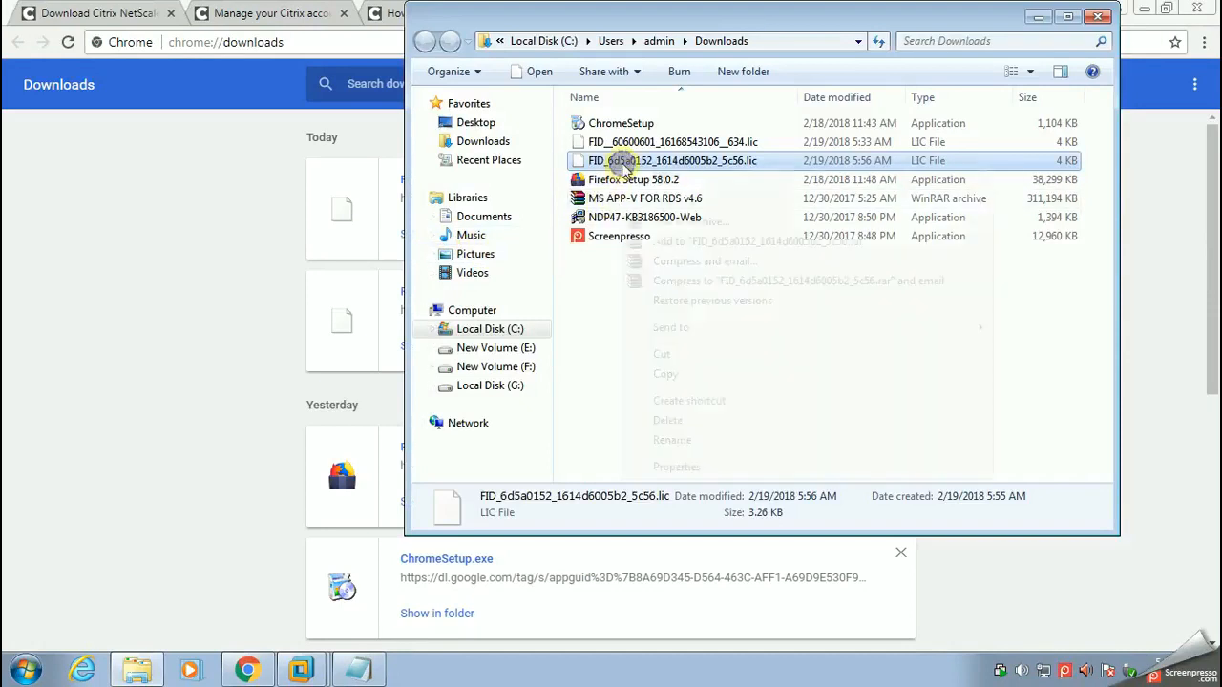
left_click(671, 377)
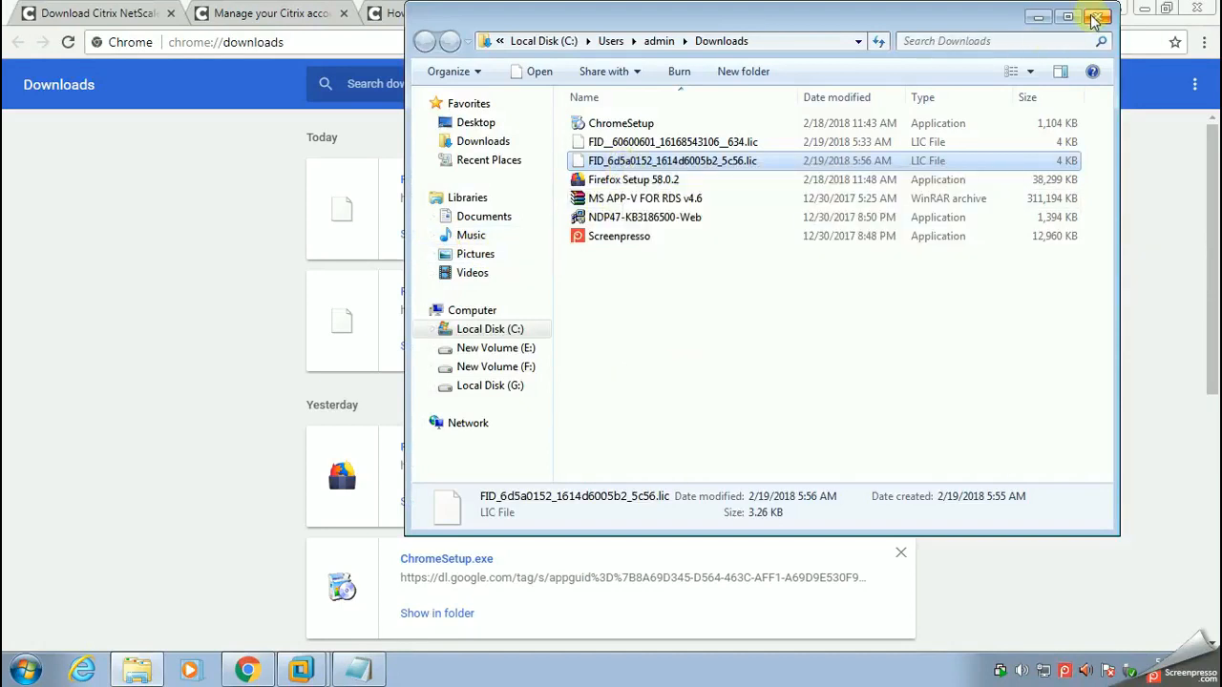
left_click(1039, 17)
left_click(285, 664)
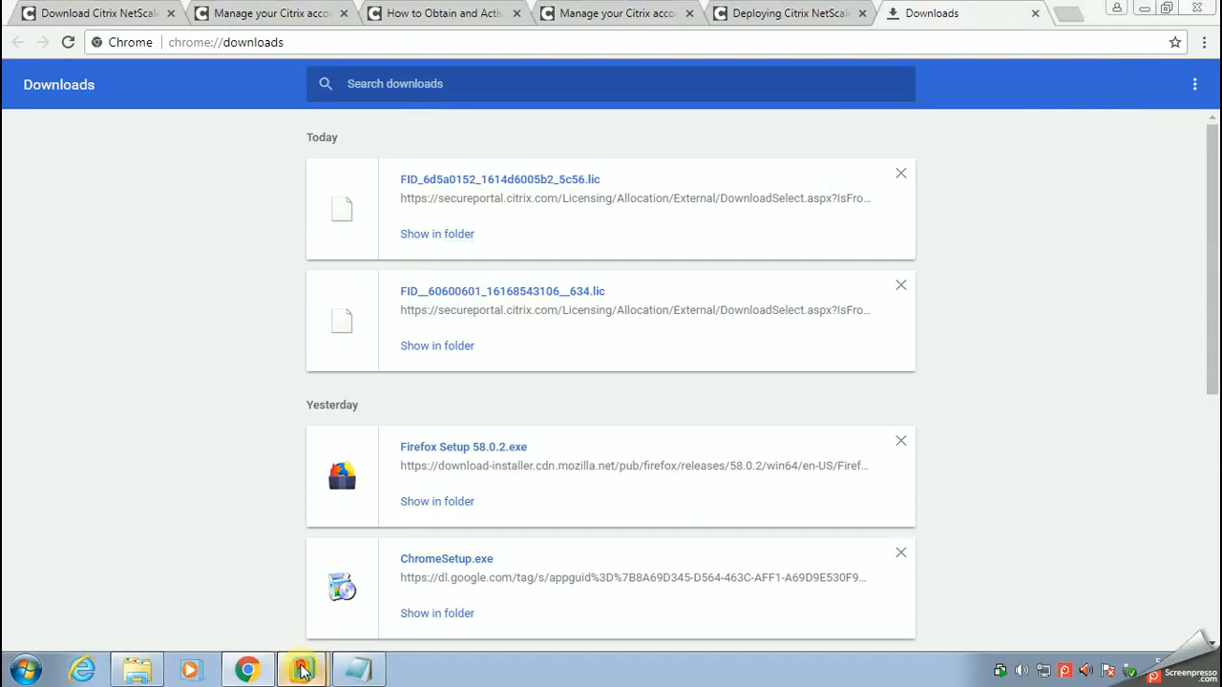
left_click(286, 603)
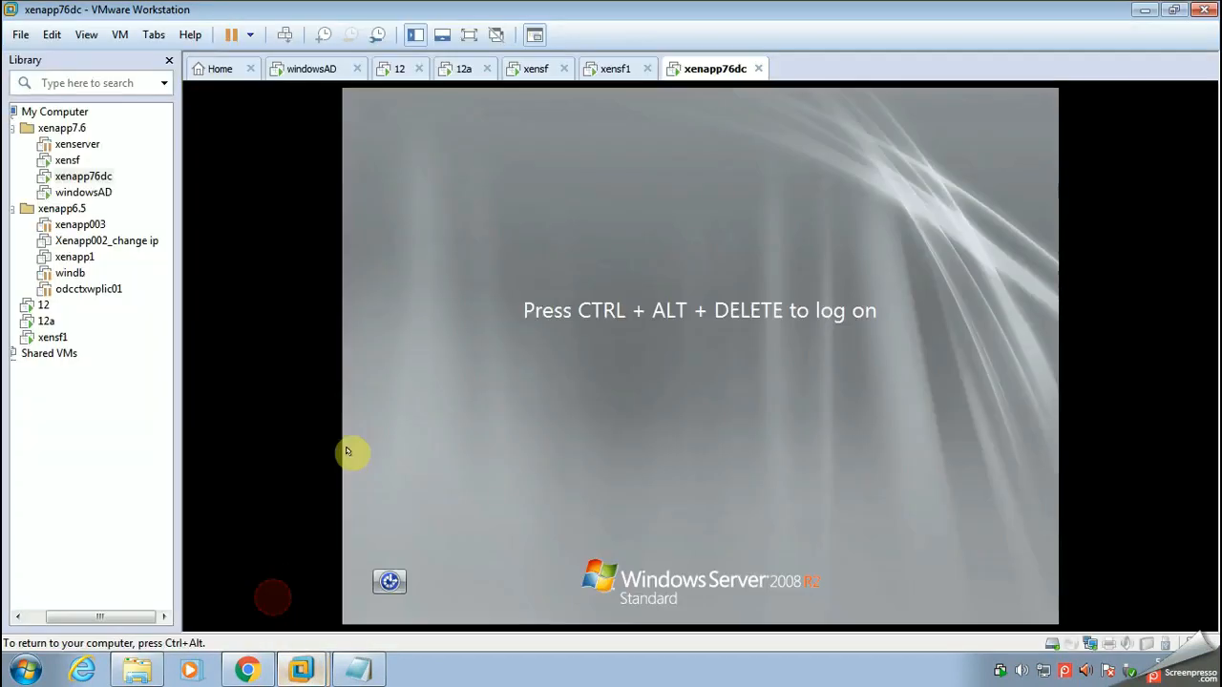
left_click(306, 70)
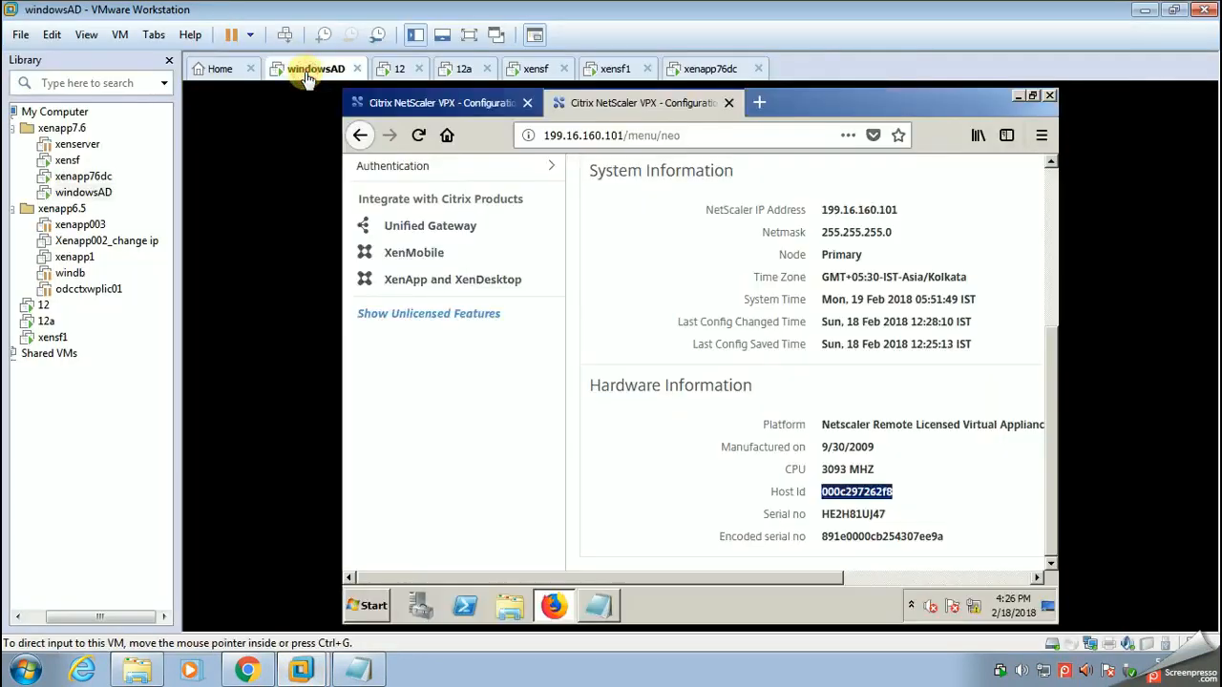
Step: Power off the xenapp76dc virtual machine and confirm the action
left_click(732, 68)
right_click(731, 68)
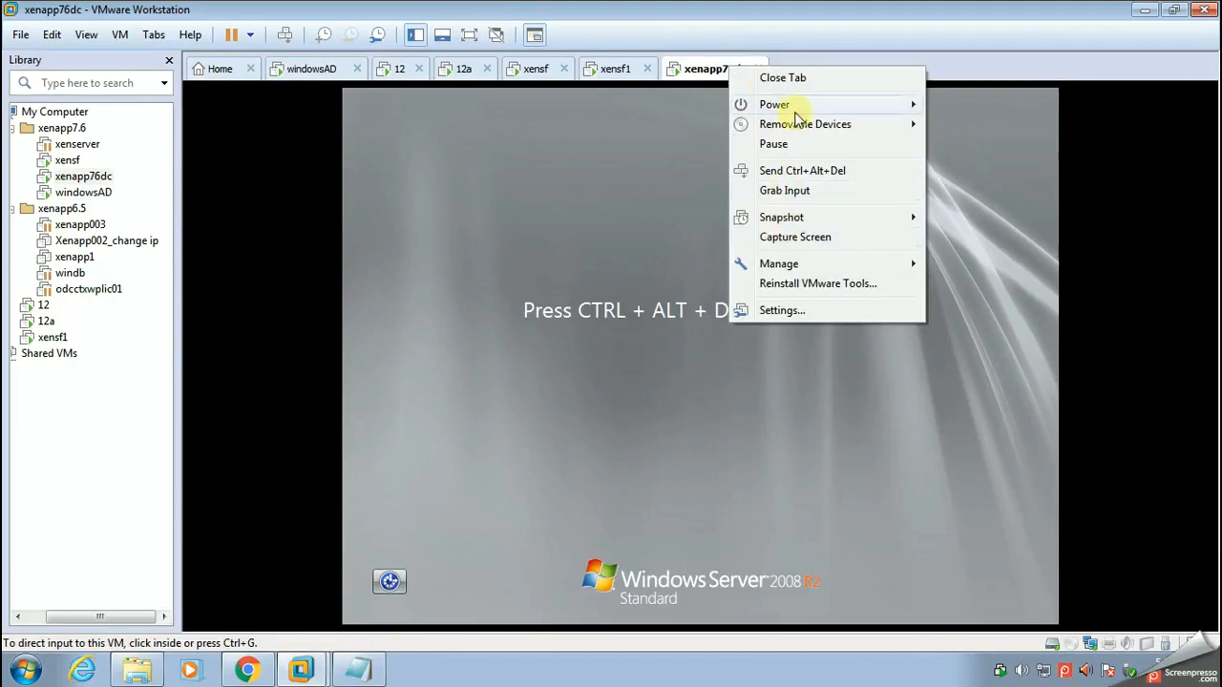
mouse_move(801, 106)
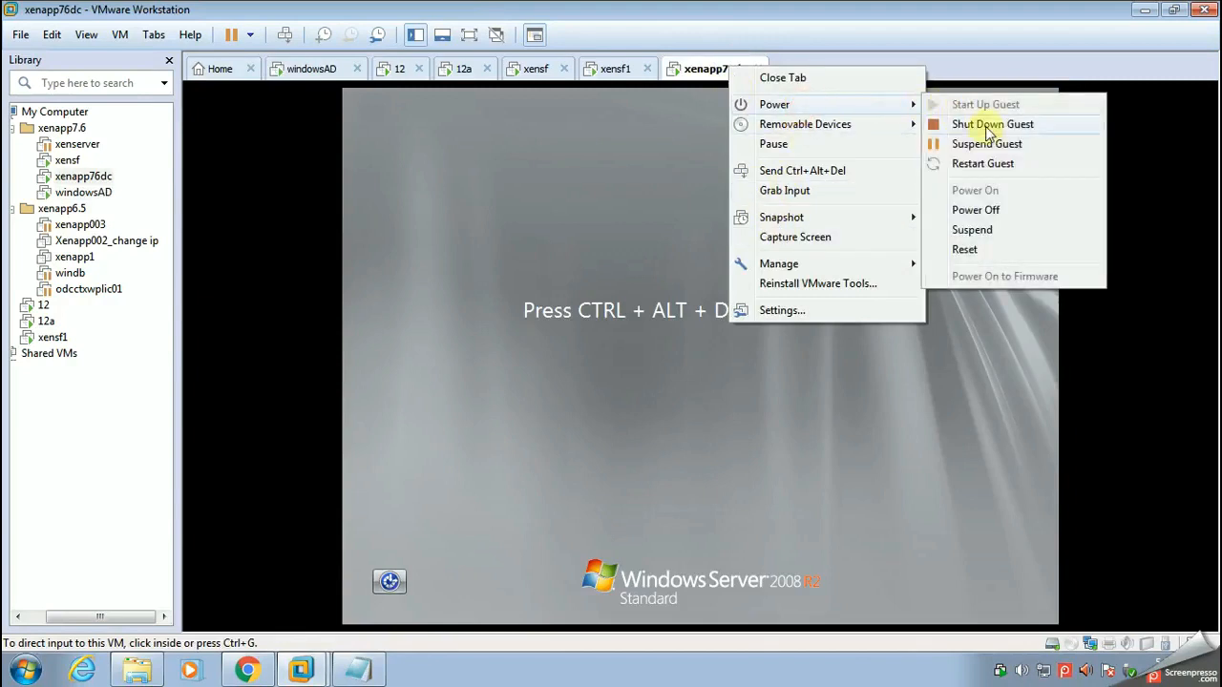
left_click(976, 210)
left_click(636, 381)
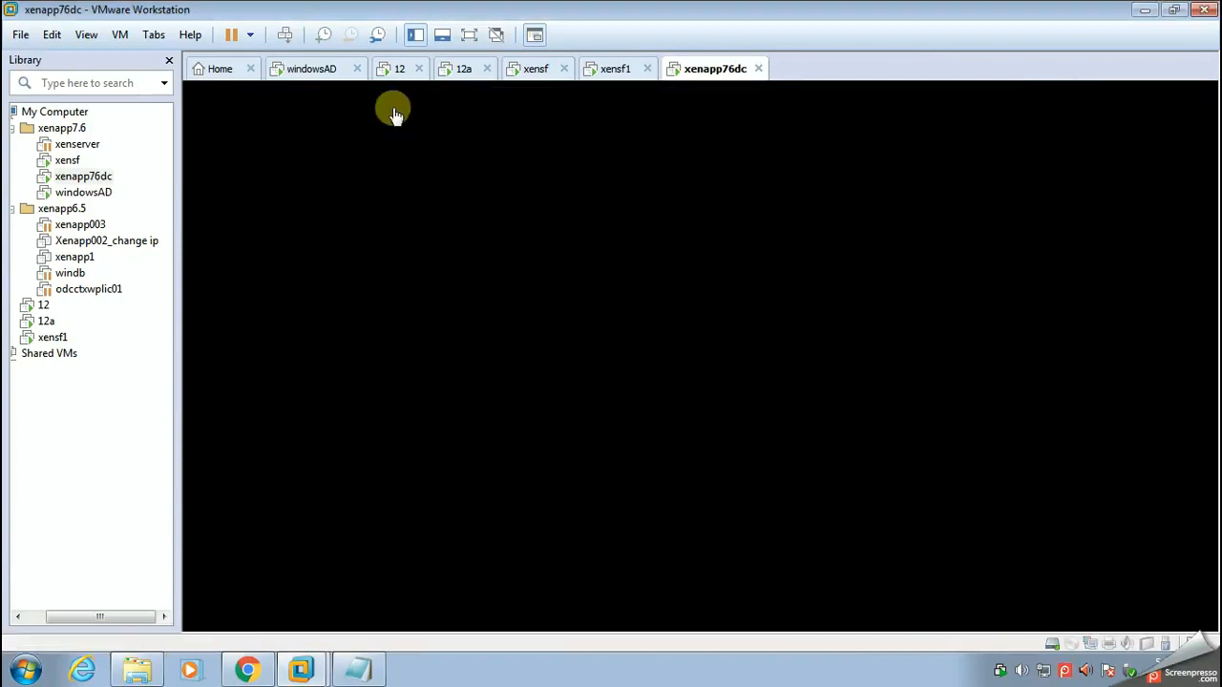
Step: Paste the copied license file onto the desktop of the windowsAD virtual machine
left_click(317, 70)
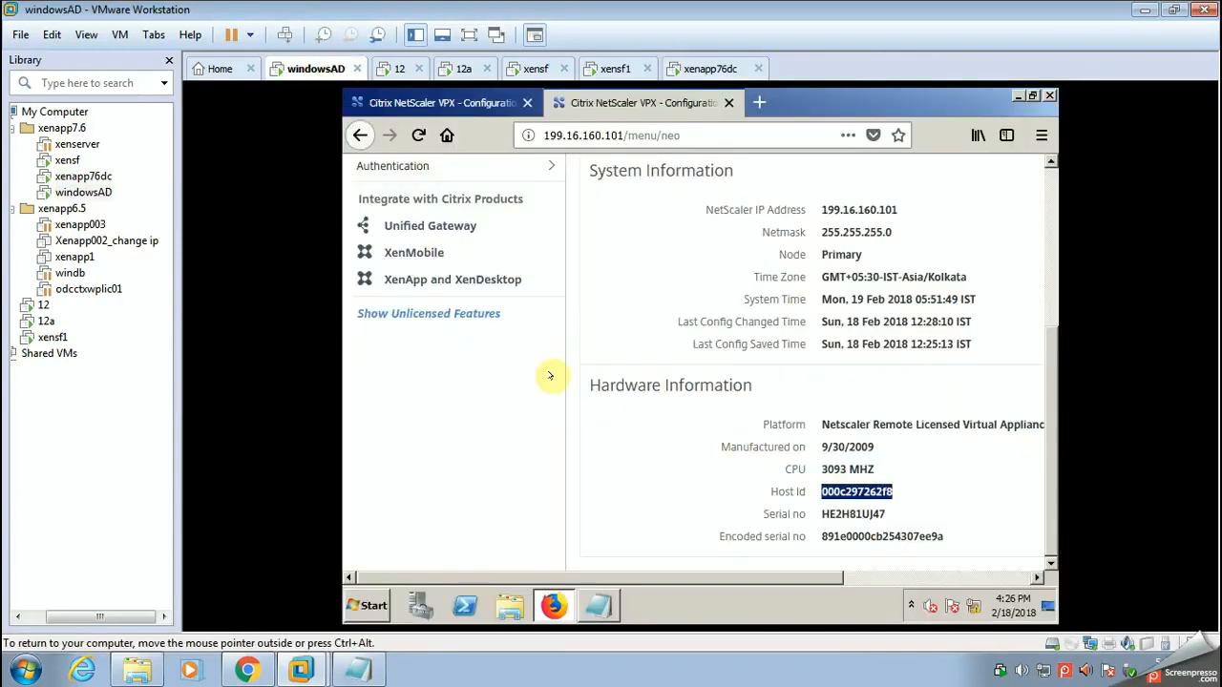
left_click(1018, 96)
left_click(754, 246)
right_click(805, 310)
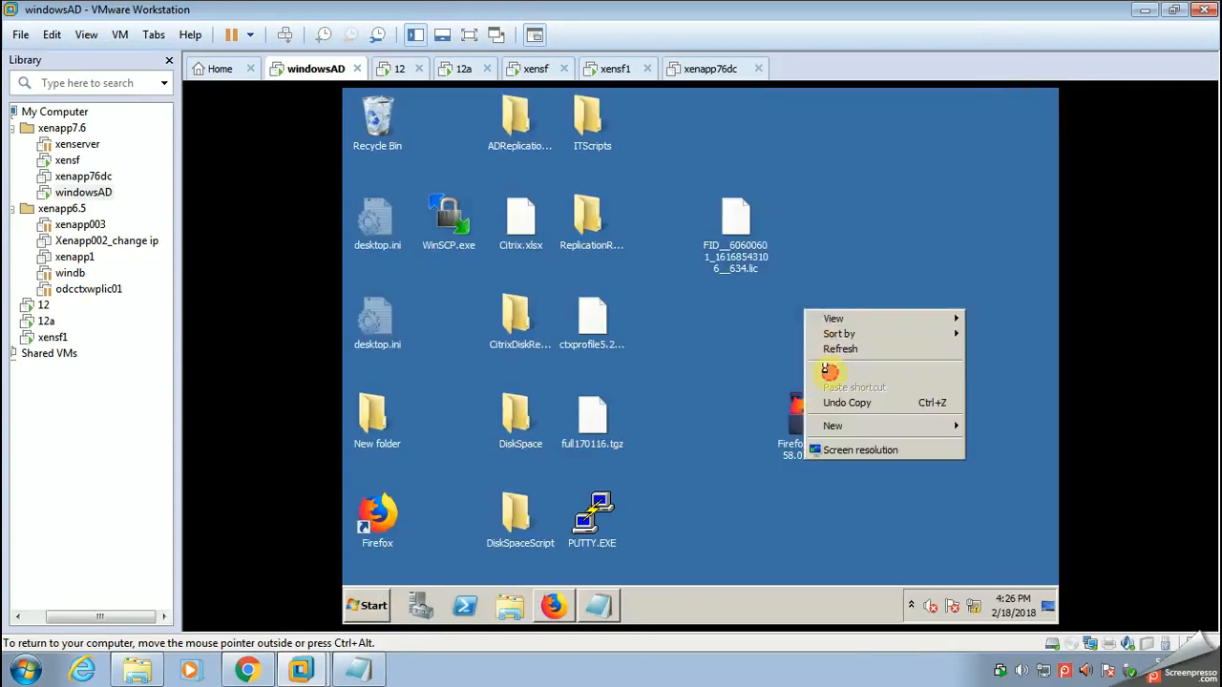
left_click(835, 371)
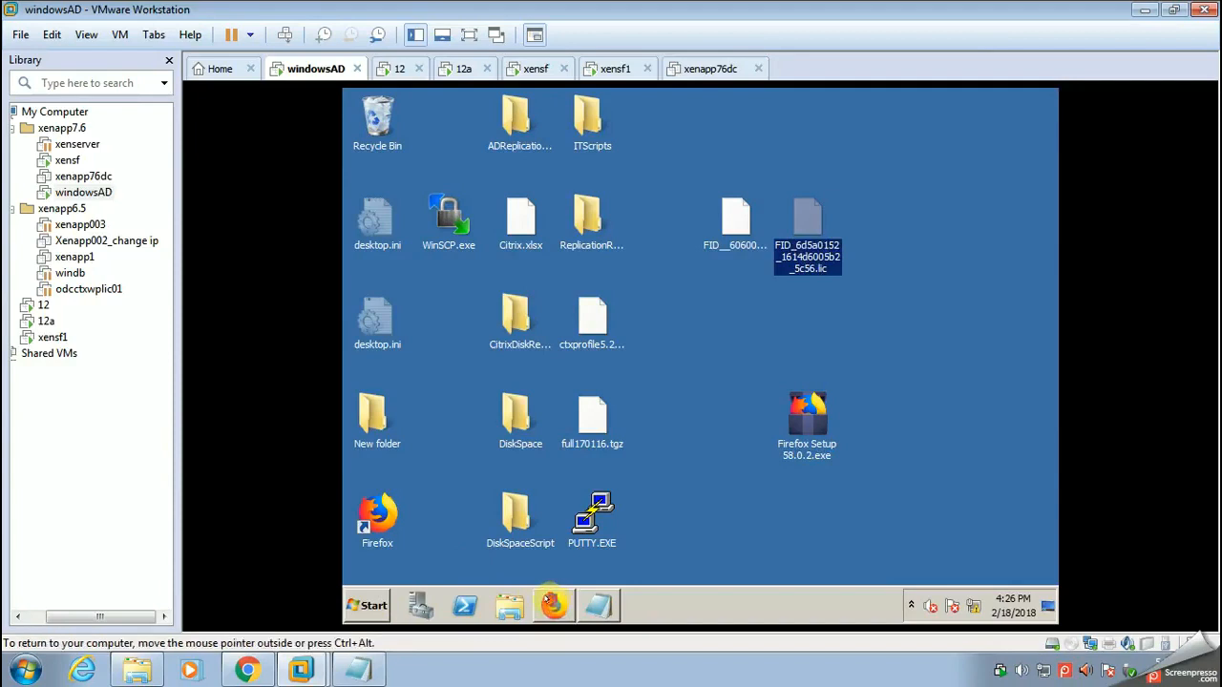
Step: Return to the NetScaler configuration page in Firefox and open the Manage Licenses page under System
mouse_move(552, 603)
left_click(550, 573)
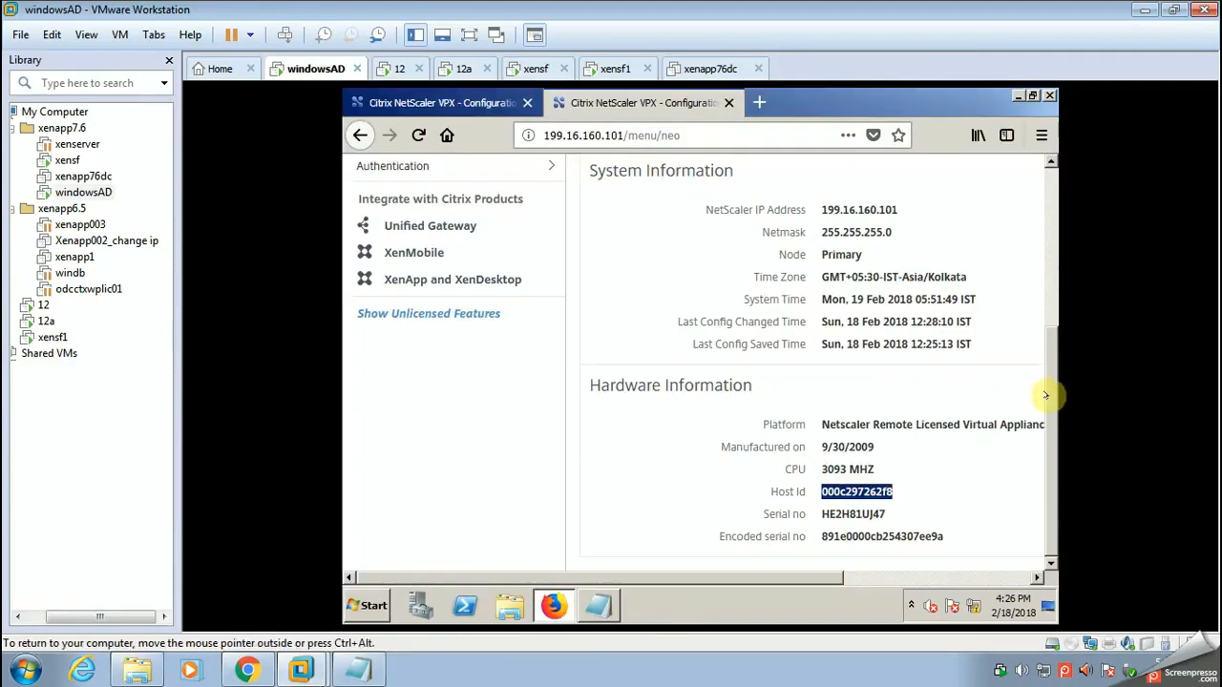
scroll(1015, 401, "up", 5)
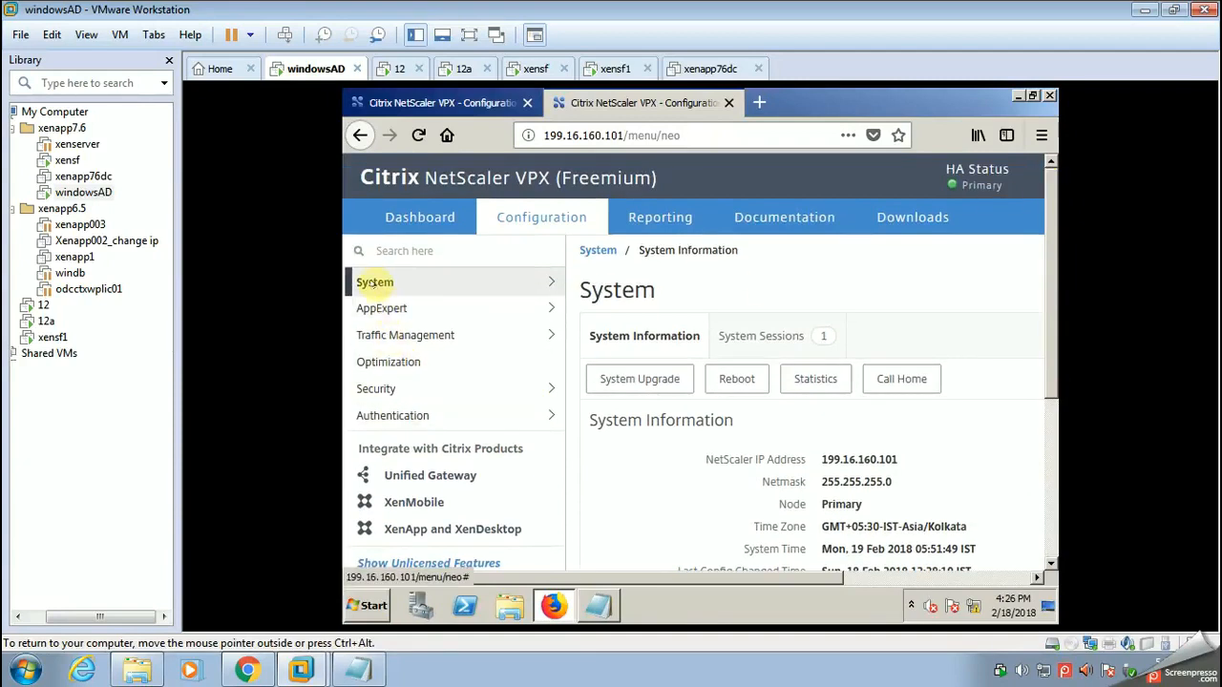
left_click(372, 282)
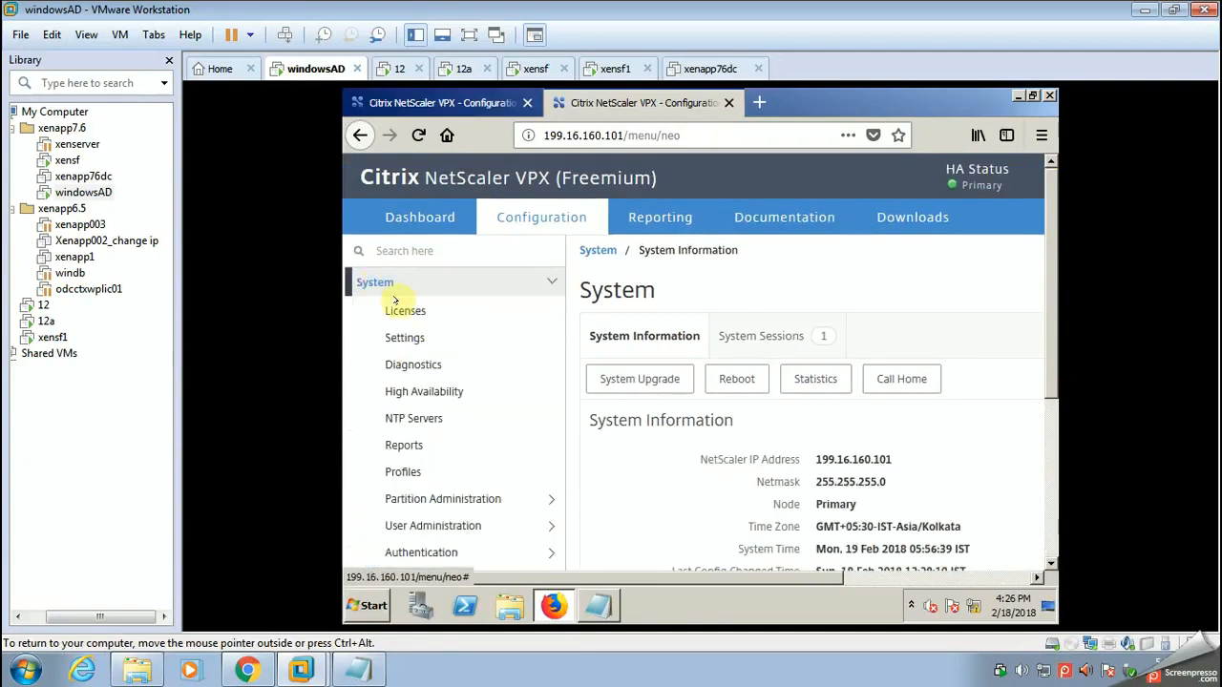
left_click(396, 311)
left_click(622, 332)
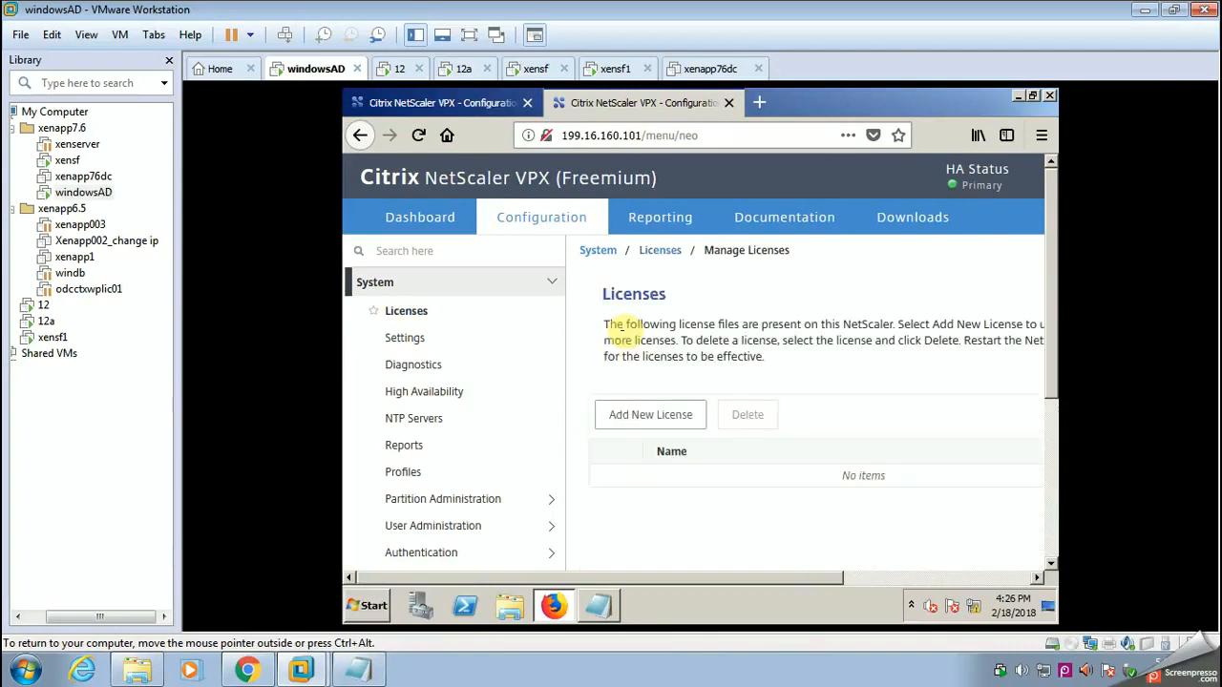
Step: Upload FID_6d5a0152_1614d6005b2_5c56.lic from the desktop as a new license and reboot the appliance, saving its configuration
left_click(650, 415)
left_click(663, 562)
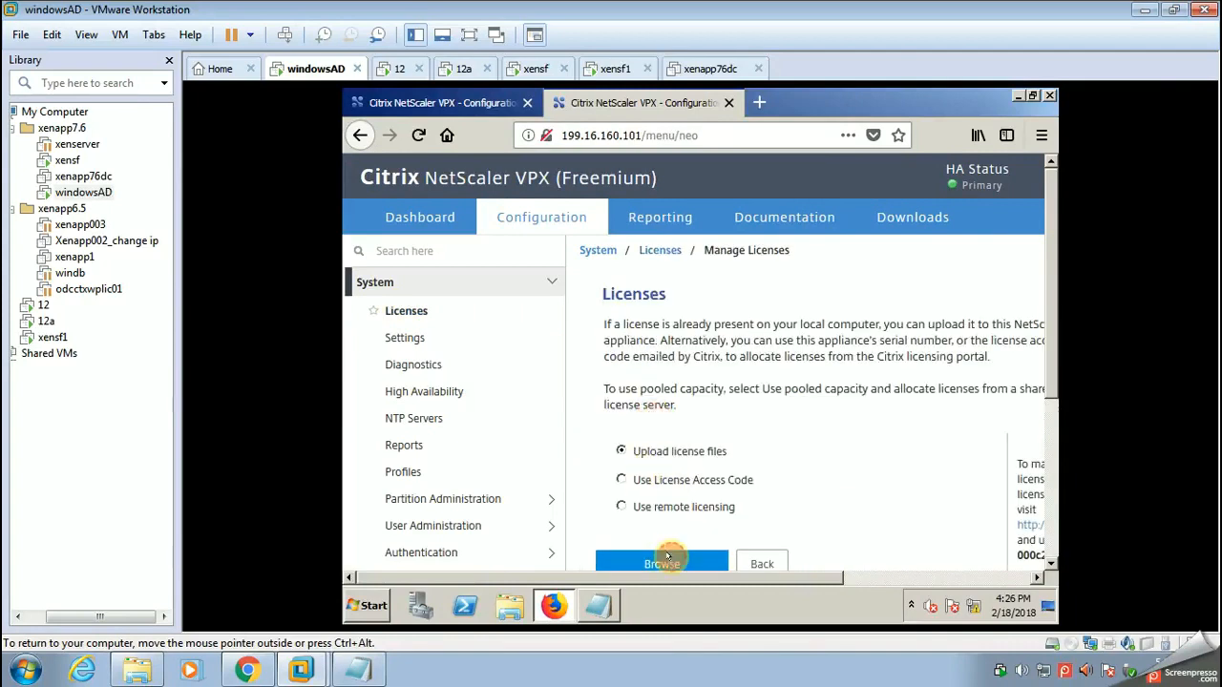
left_click_drag(892, 247, 894, 431)
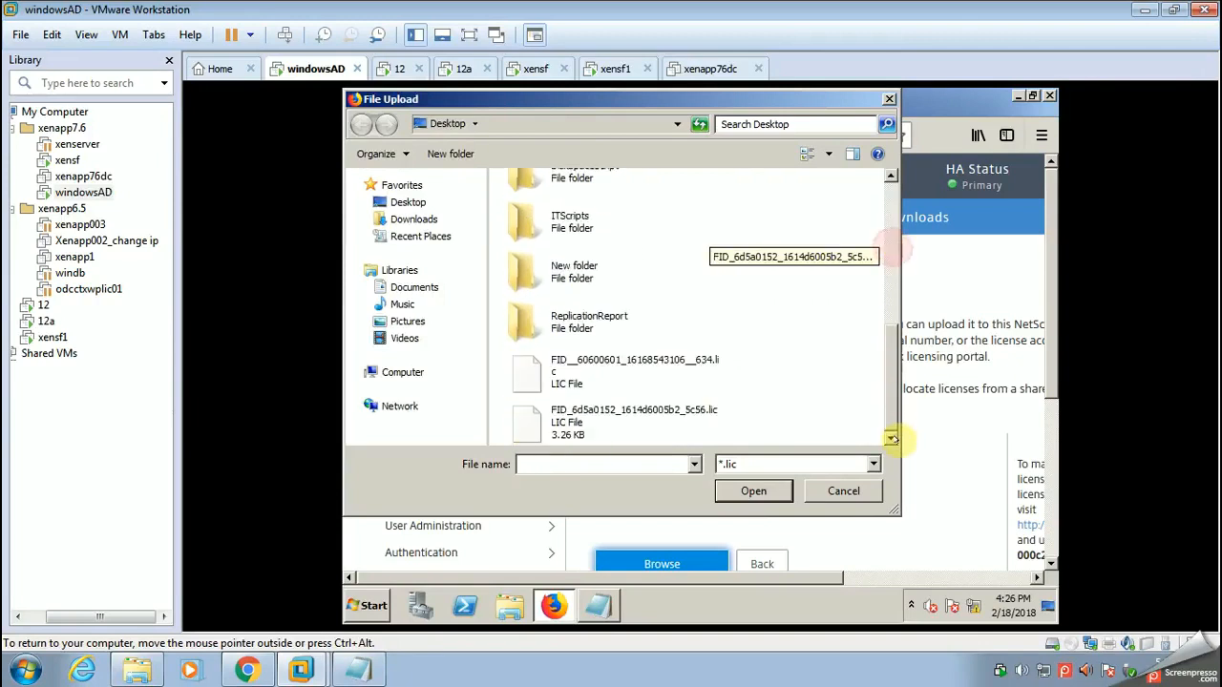
left_click(579, 420)
left_click(743, 492)
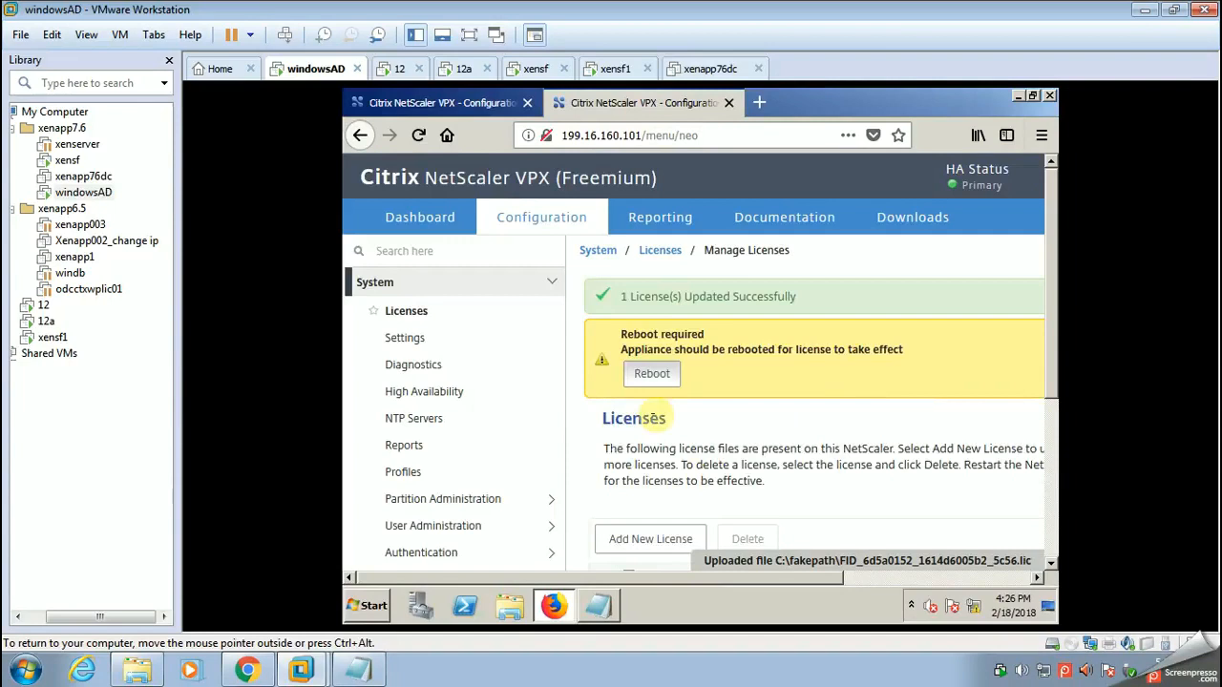
left_click(649, 373)
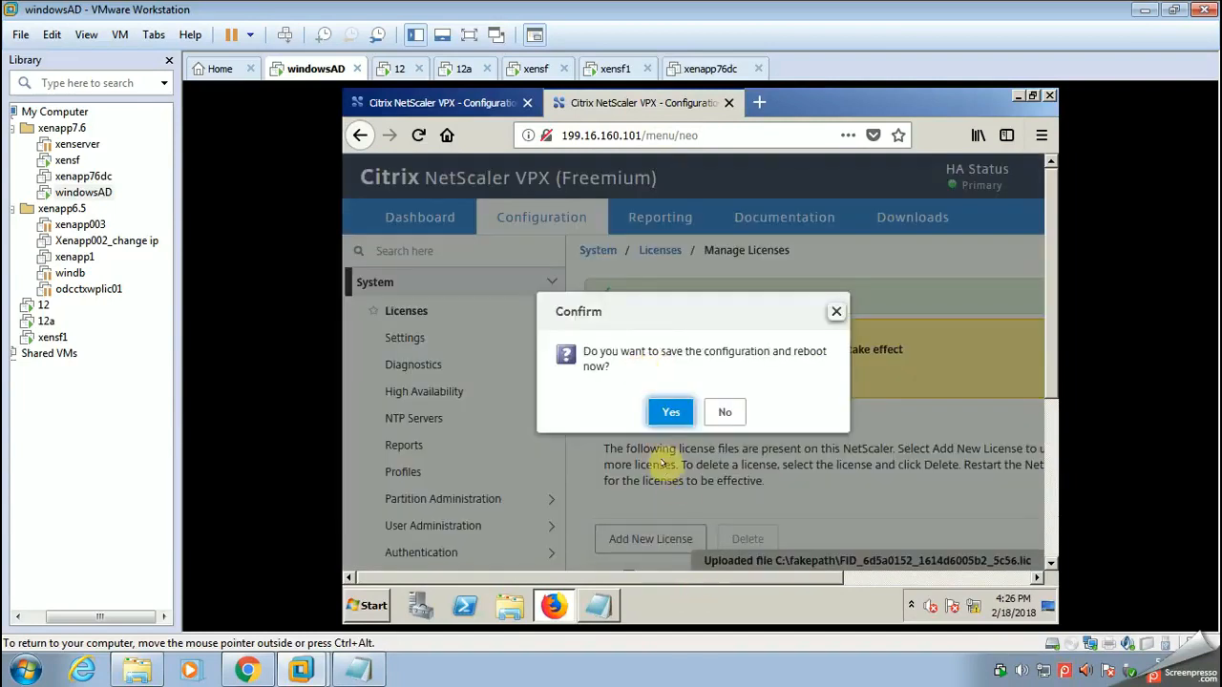
left_click(671, 414)
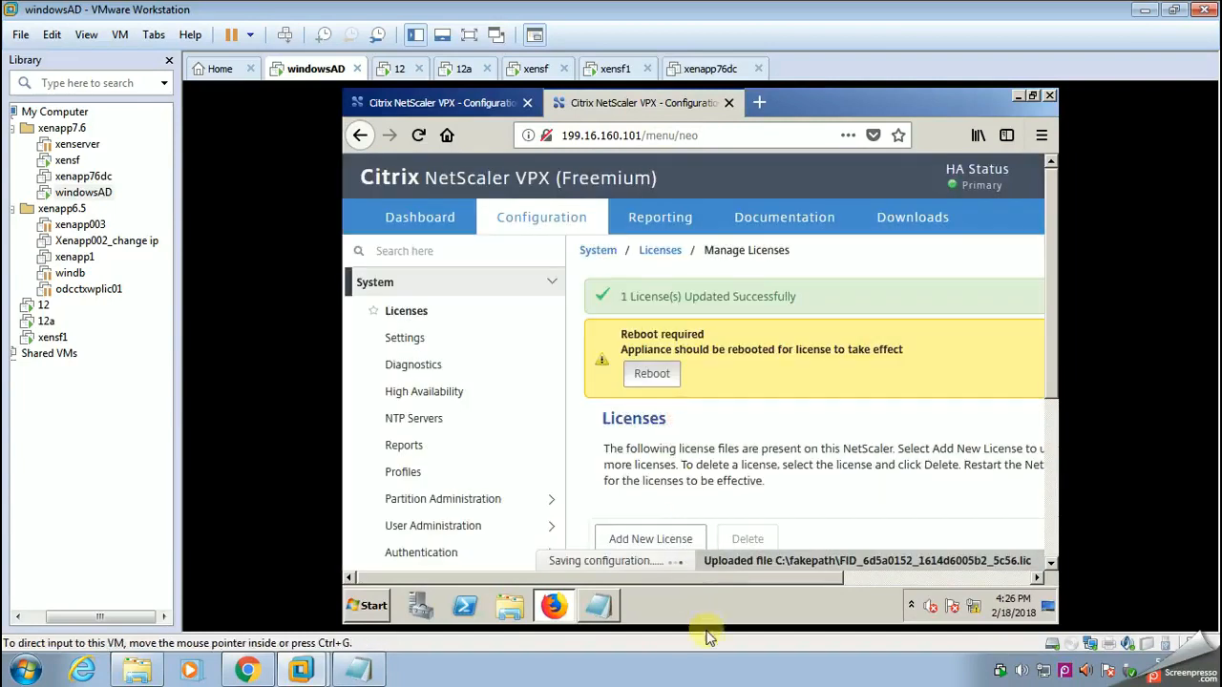
Step: Clear all the old notes from the untitled Notepad document inside the windowsAD machine
left_click(599, 606)
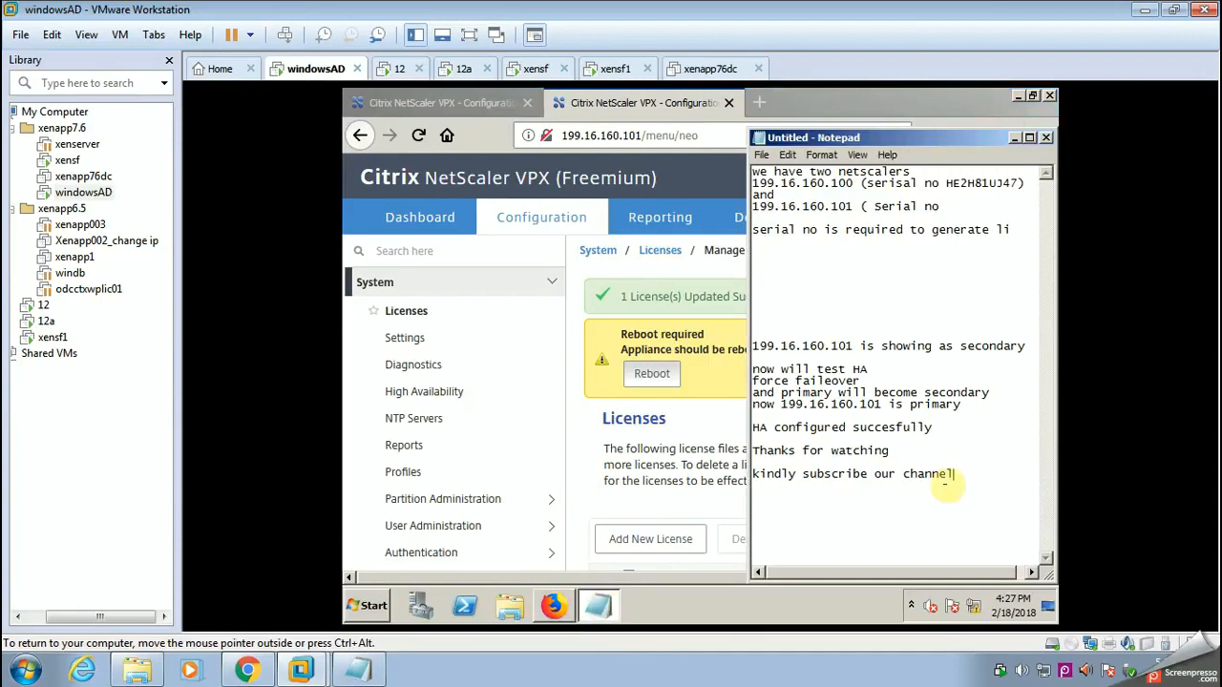
left_click_drag(954, 482, 737, 161)
key("Delete")
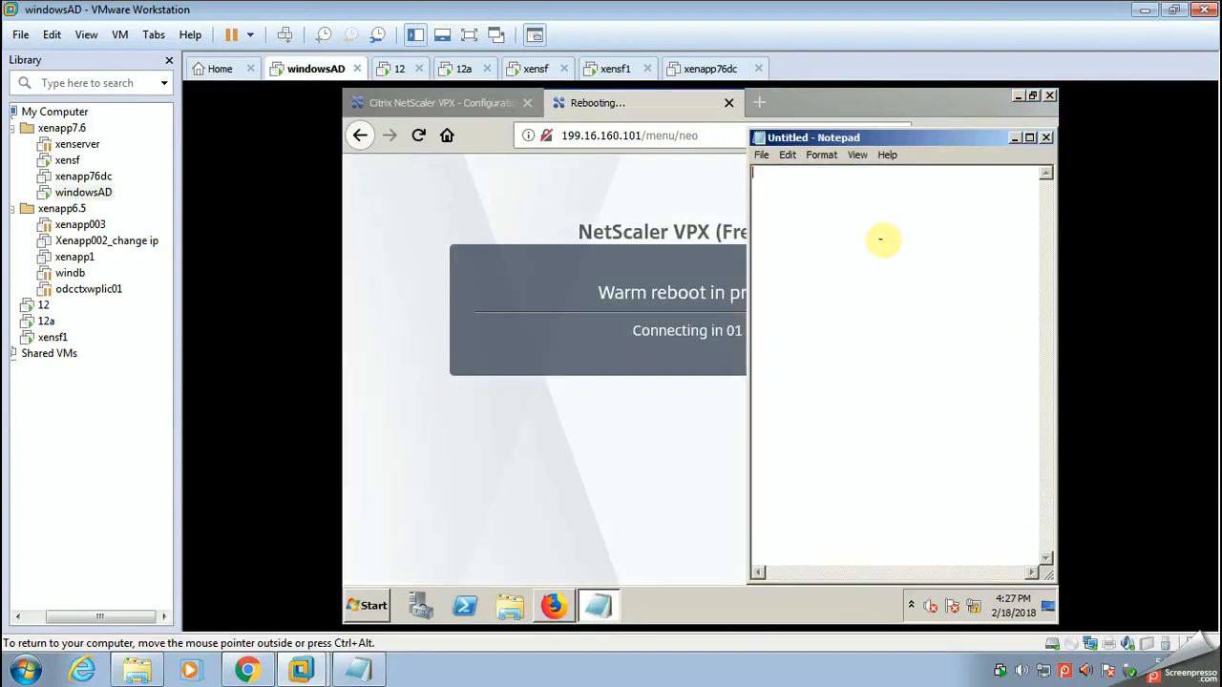
Step: Add the lines "Netscaler license has been uploaded" and "once reboot will check the featured" to the host computer's Notepad notes
left_click(303, 671)
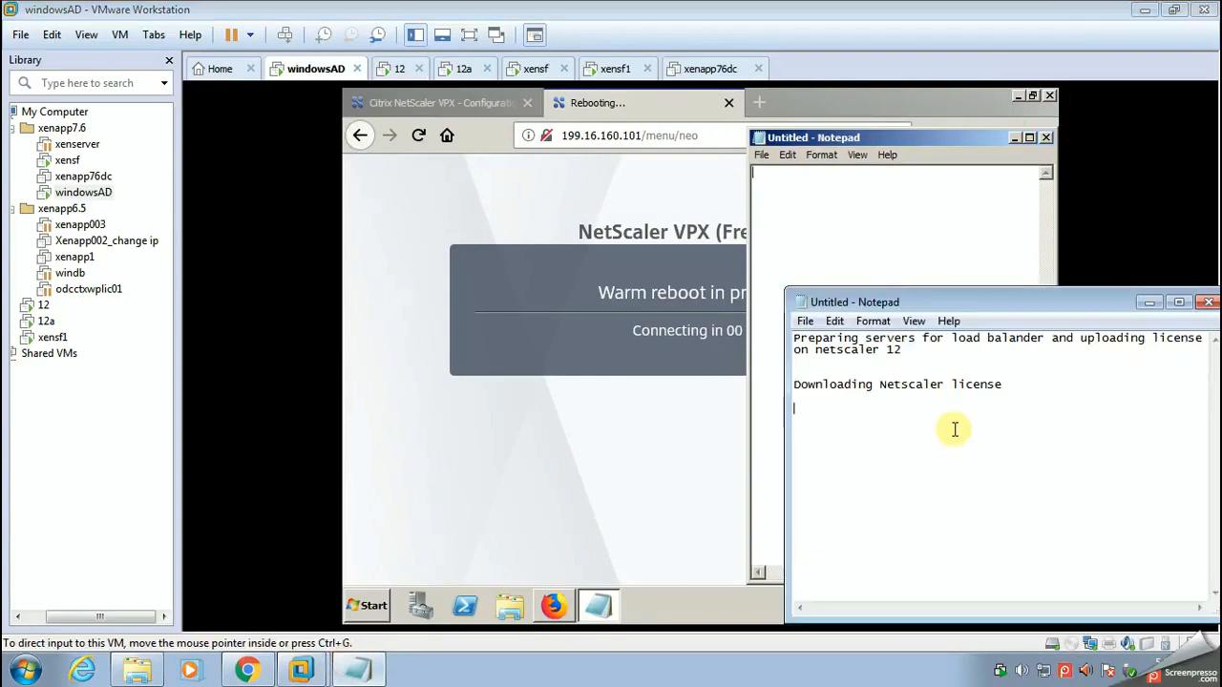
left_click(934, 395)
type("L")
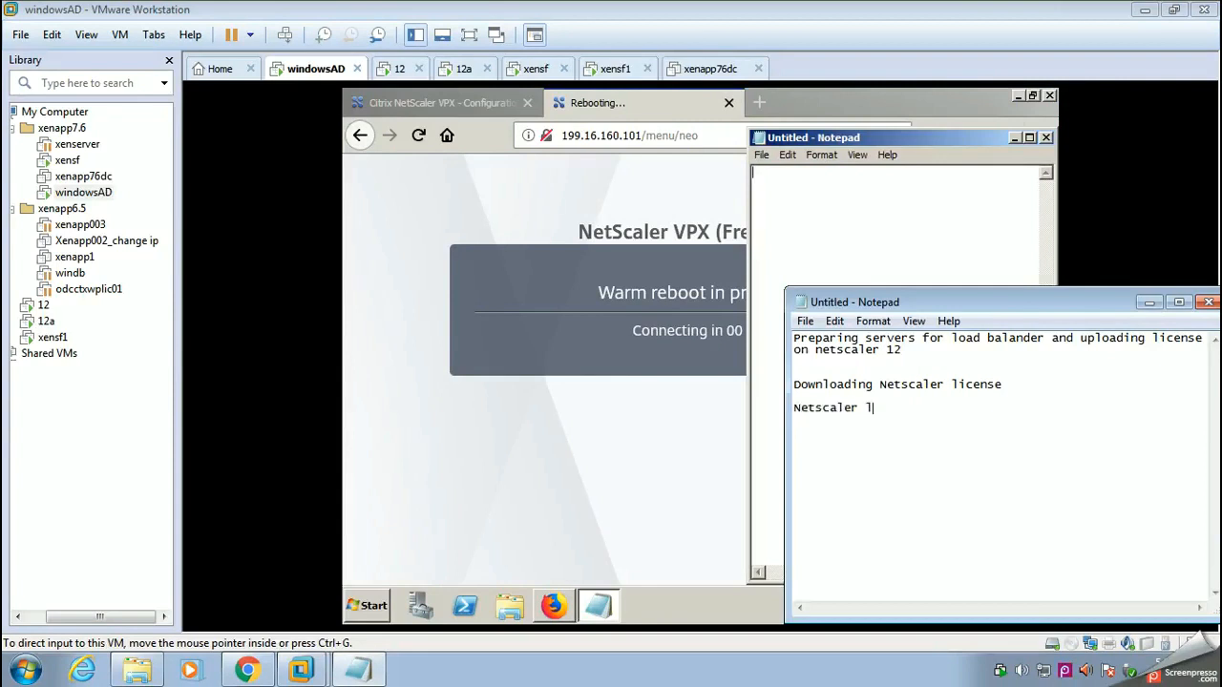
type("nse has been uploaded")
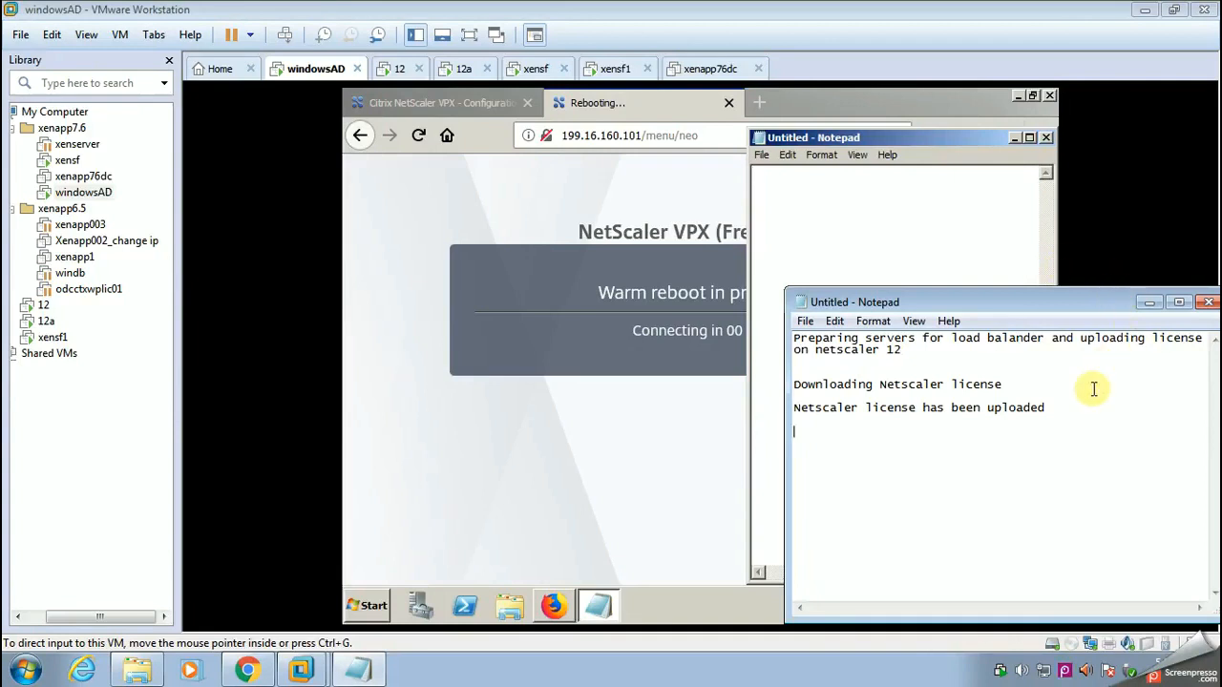
type("once reboot will check the featured")
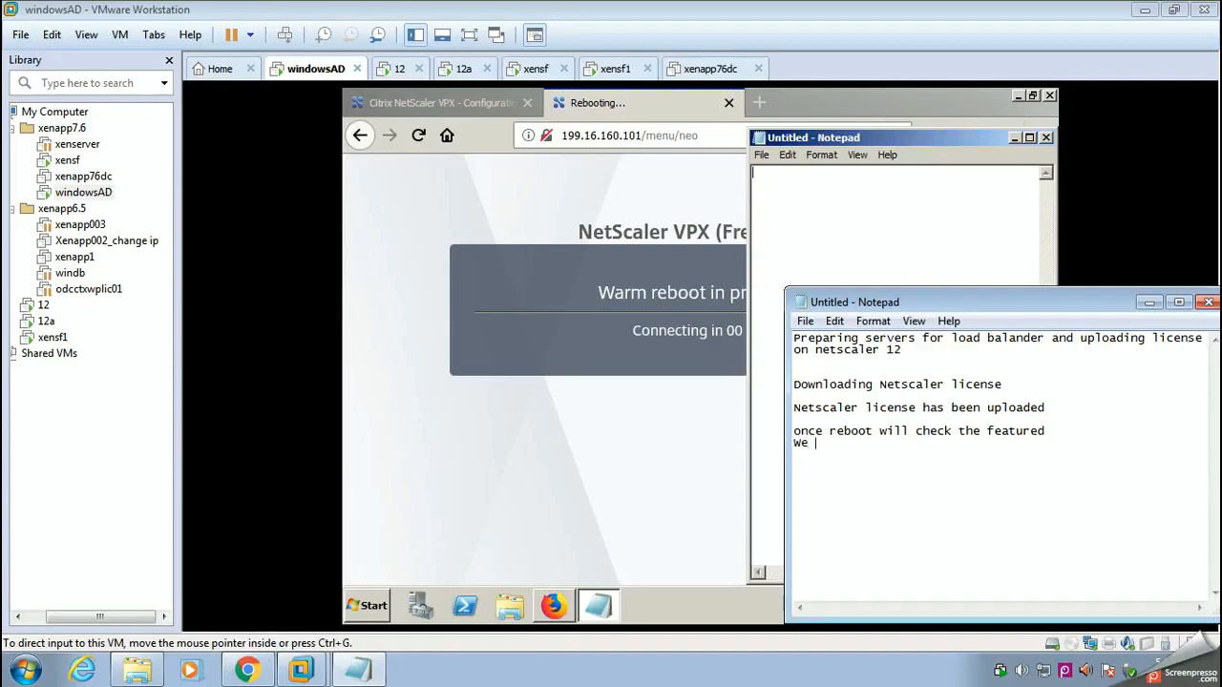
Step: Add the line "We have created two web server xensf and xensf1 (red)" to the notes
type("e created two ")
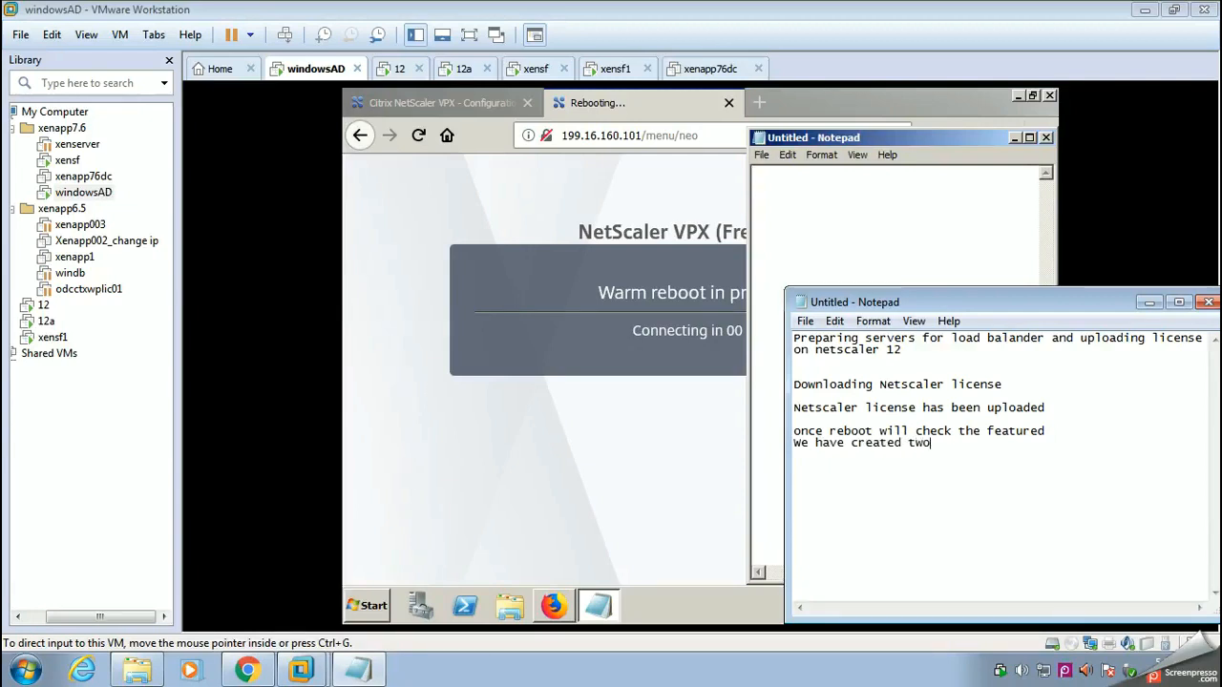
type("be")
key("BackSpace")
type("eb serve")
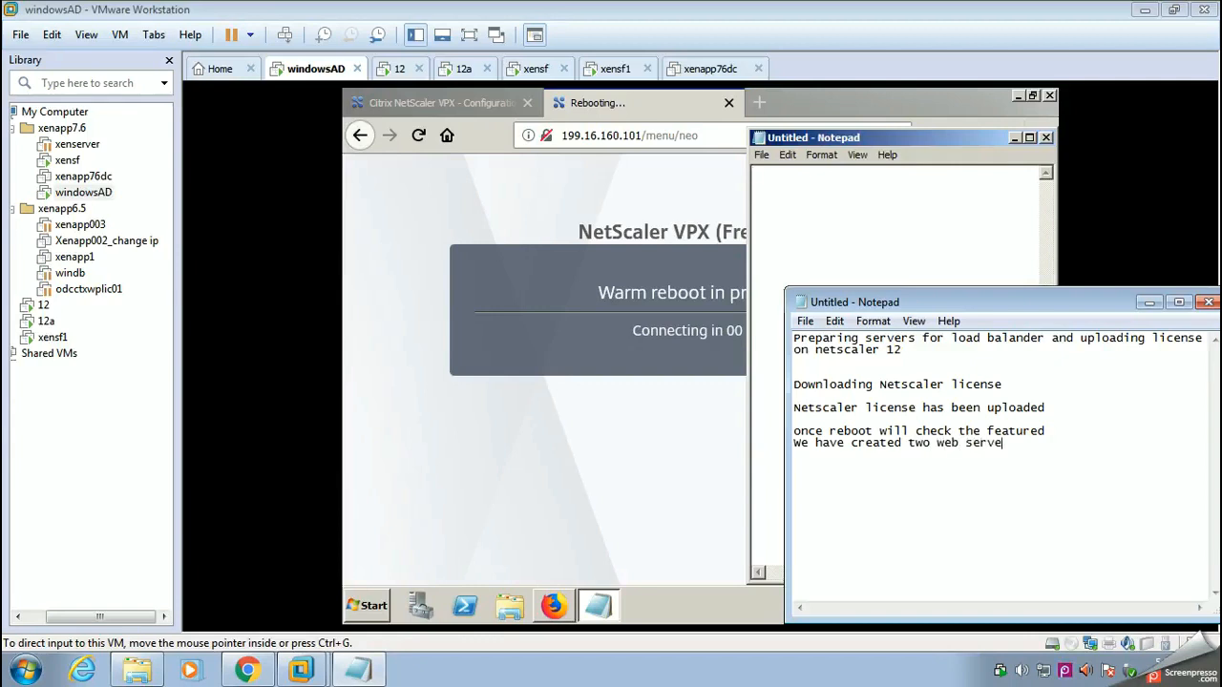
type("r xens")
type("p")
type("1")
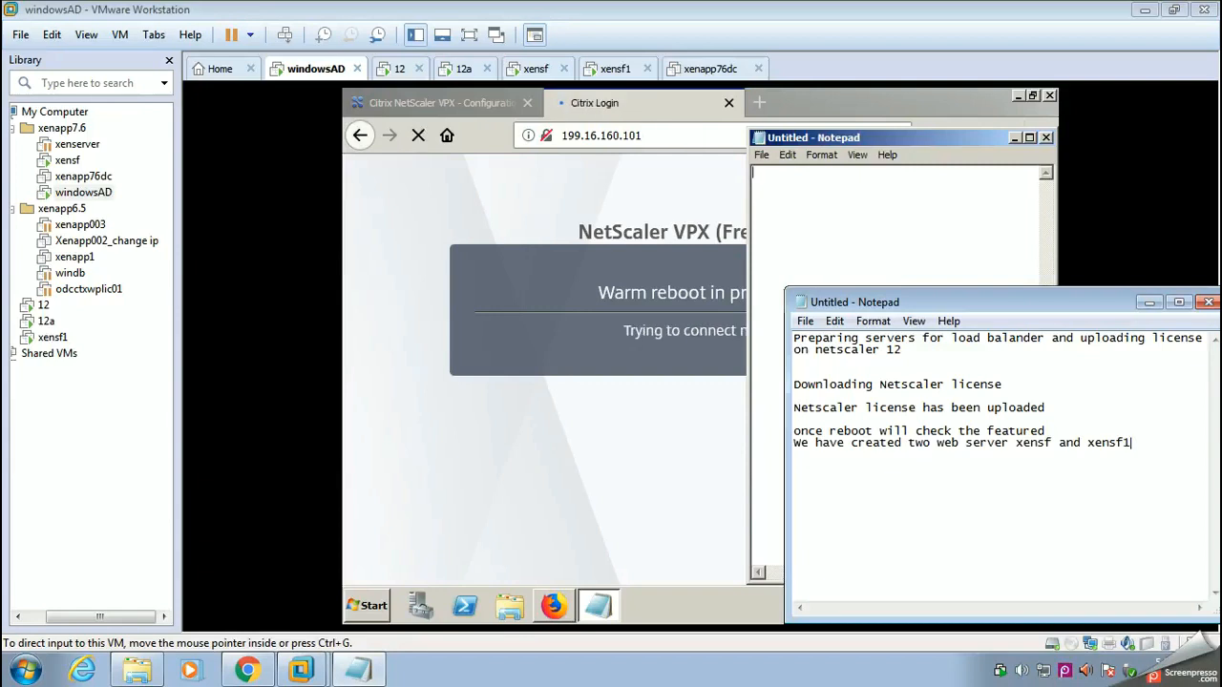
type(" (red")
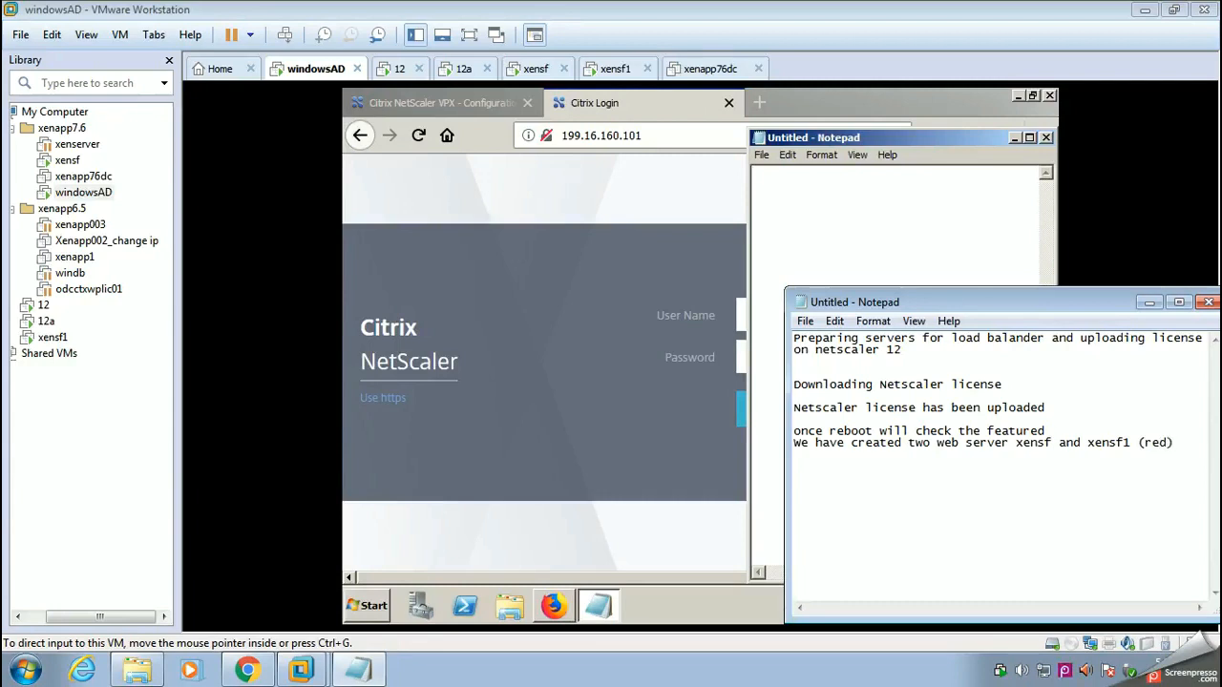
Step: Insert "(blue)" after xensf in the last line of the notes and minimize the host's Notepad window
left_click(1054, 443)
type("( ")
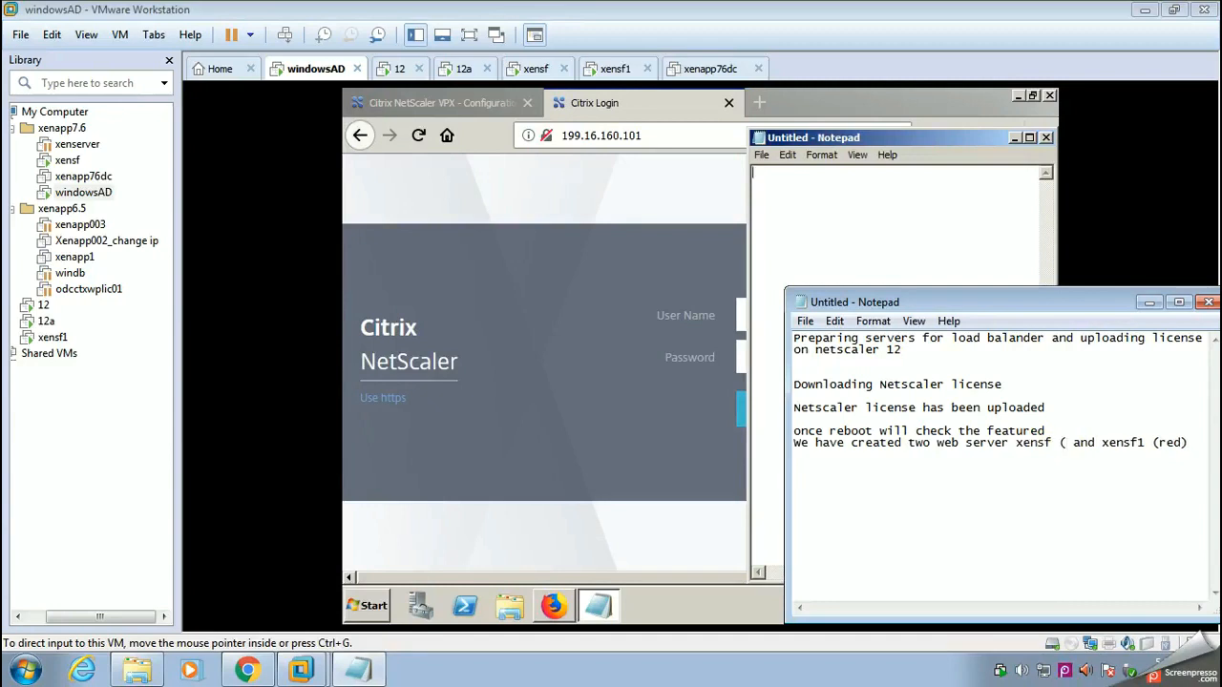
type("b")
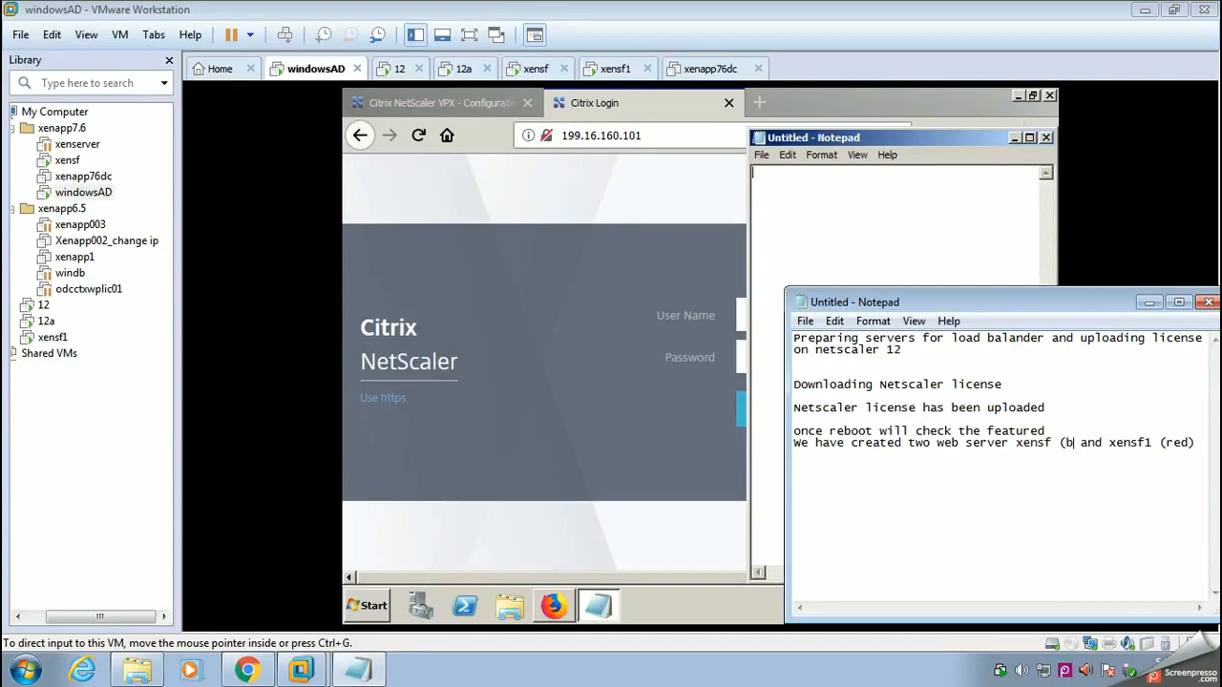
type("lue")
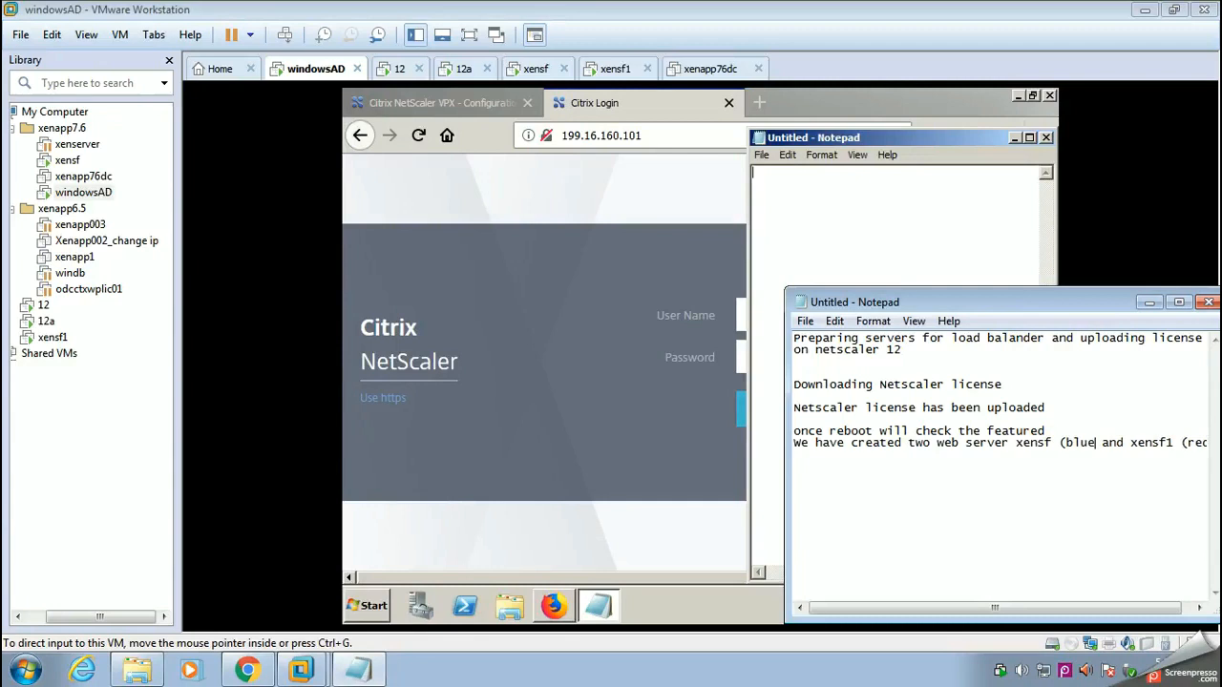
type(")")
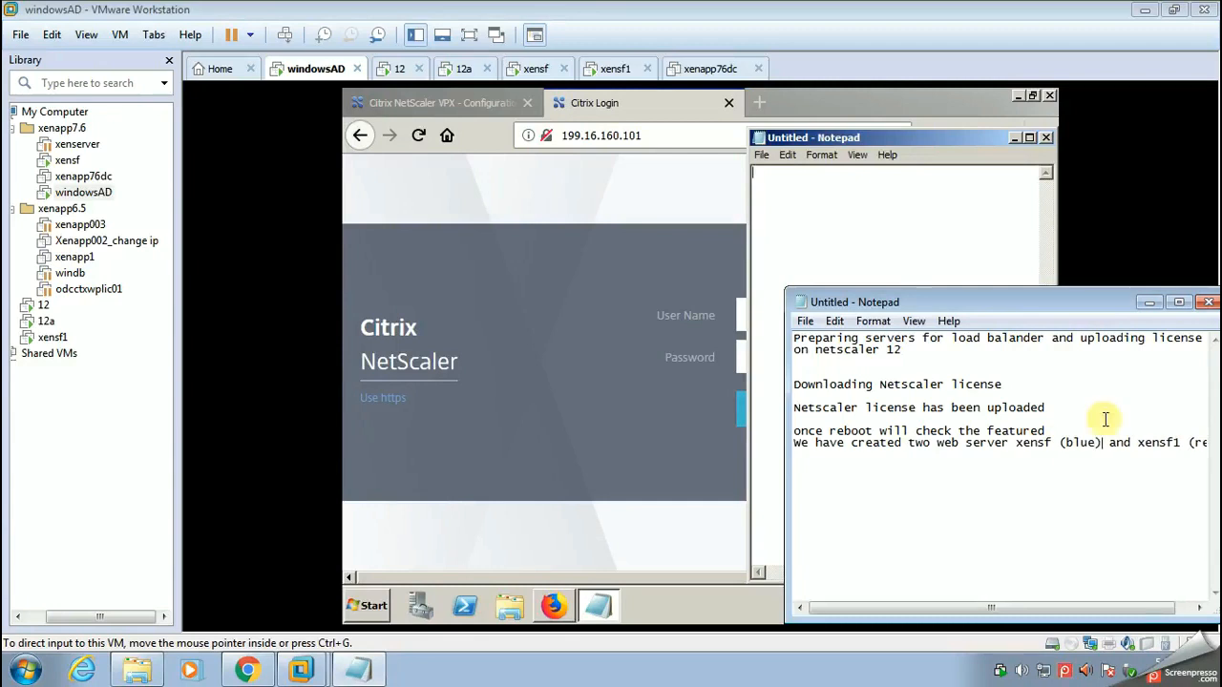
left_click(1150, 302)
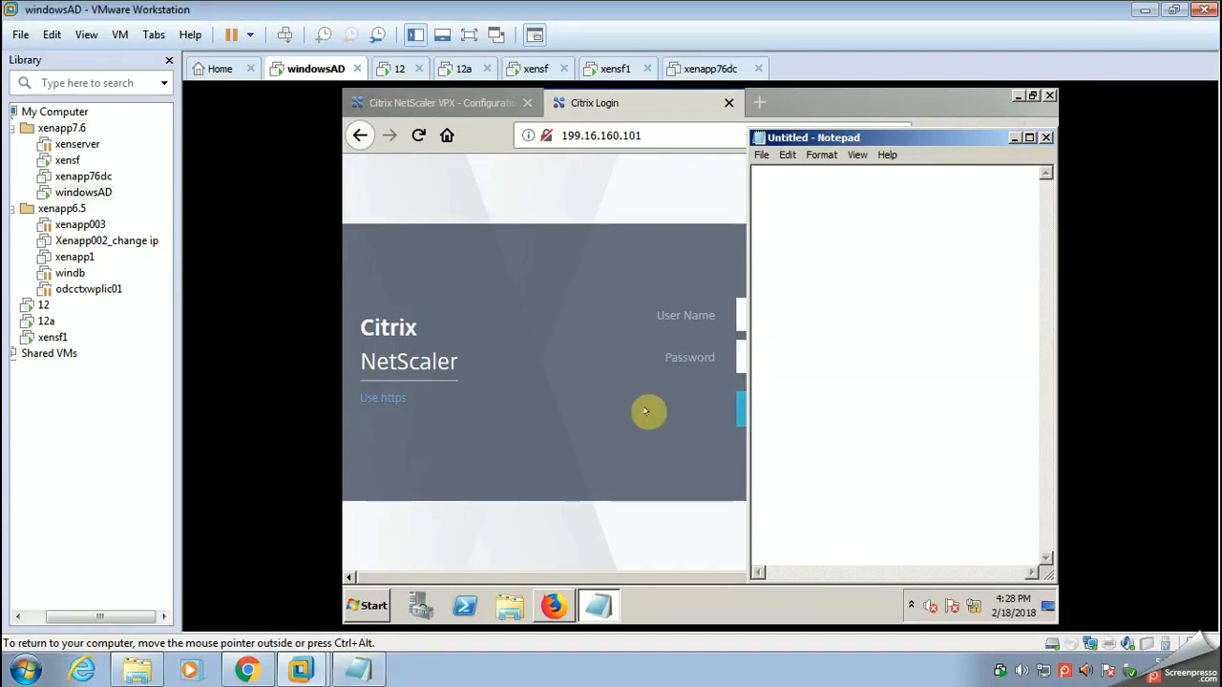
left_click(772, 322)
left_click(754, 317)
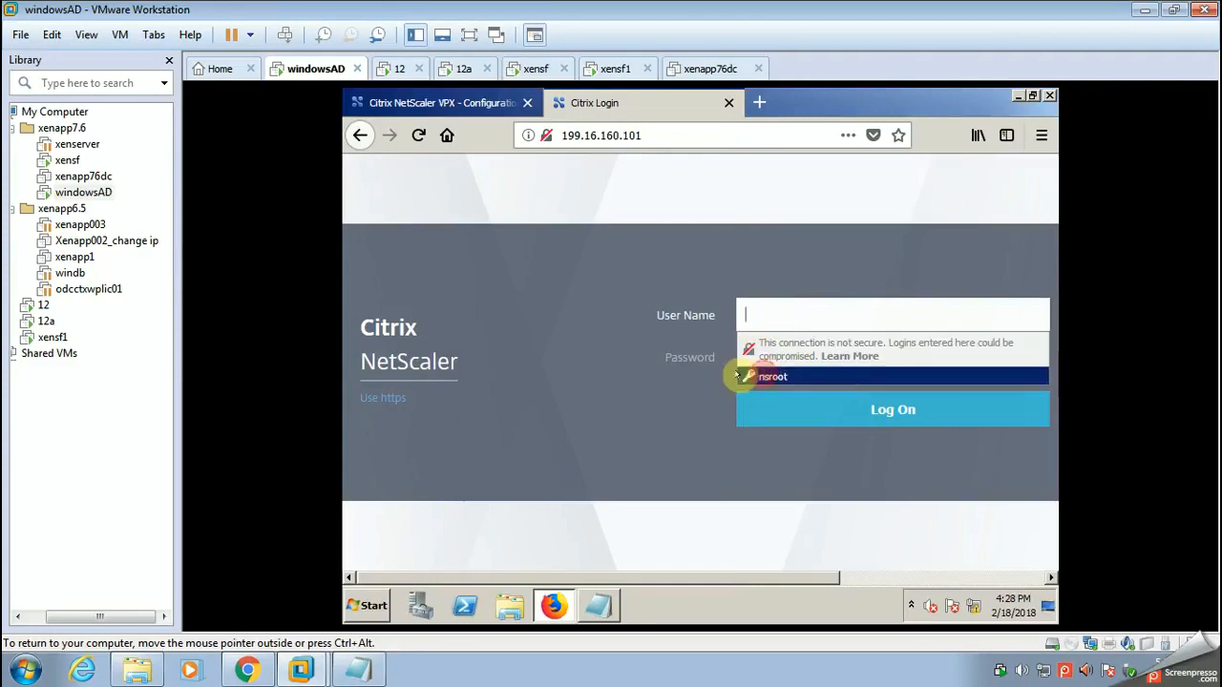
Step: Switch to the xensf virtual machine and open the C:\inetpub\wwwroot folder
left_click(538, 70)
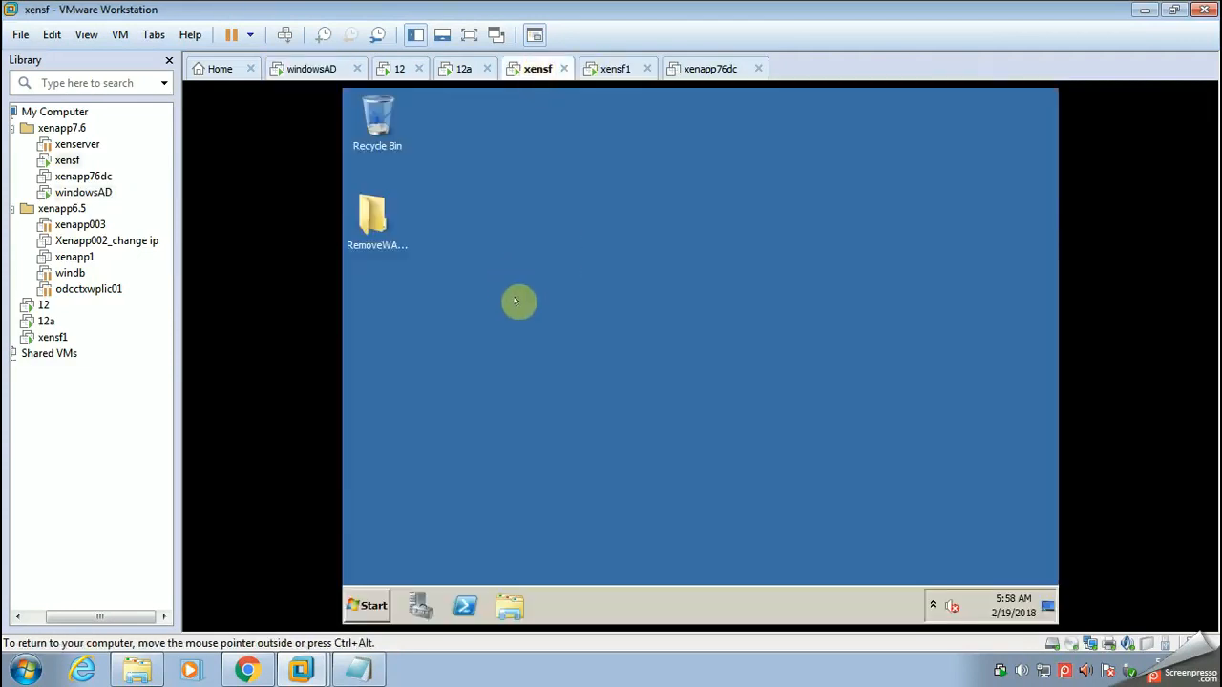
left_click(366, 601)
left_click(605, 325)
double_click(571, 227)
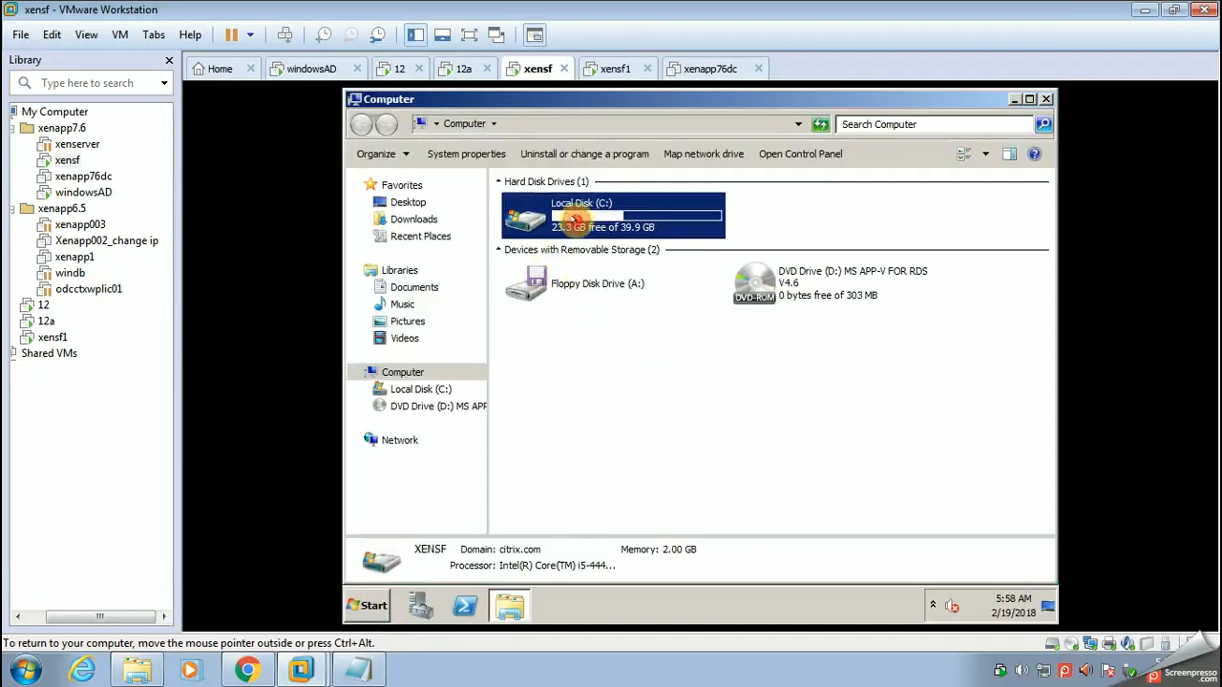
double_click(531, 224)
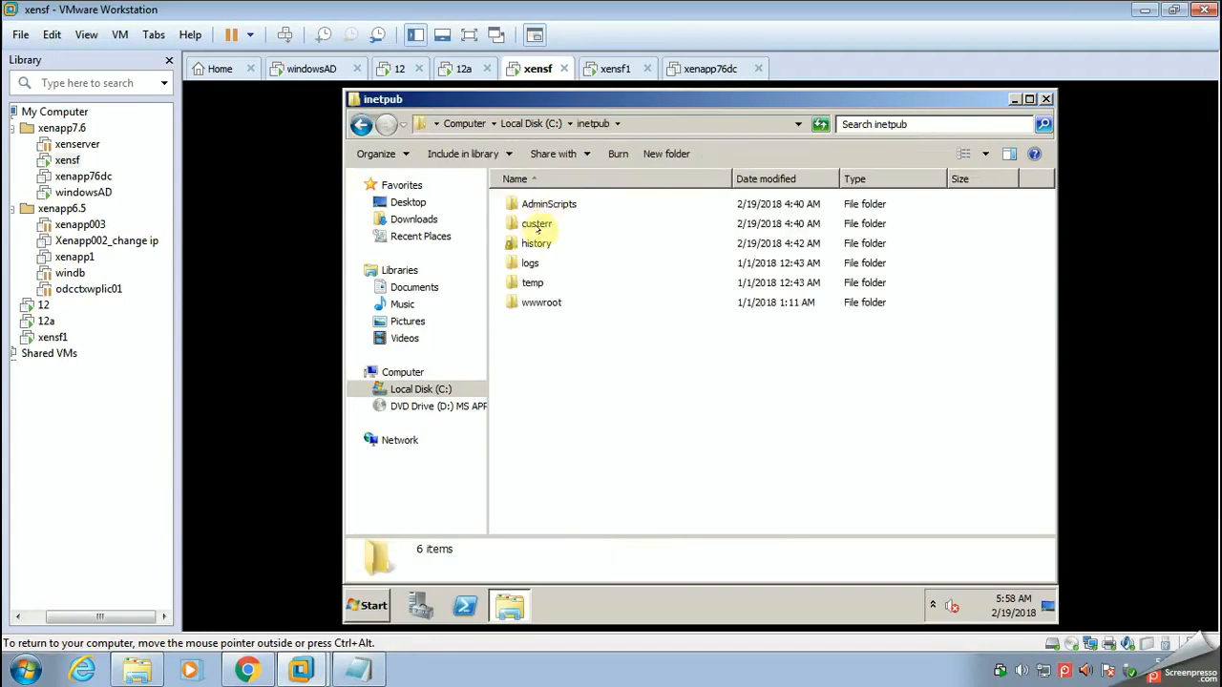
left_click(539, 301)
double_click(539, 302)
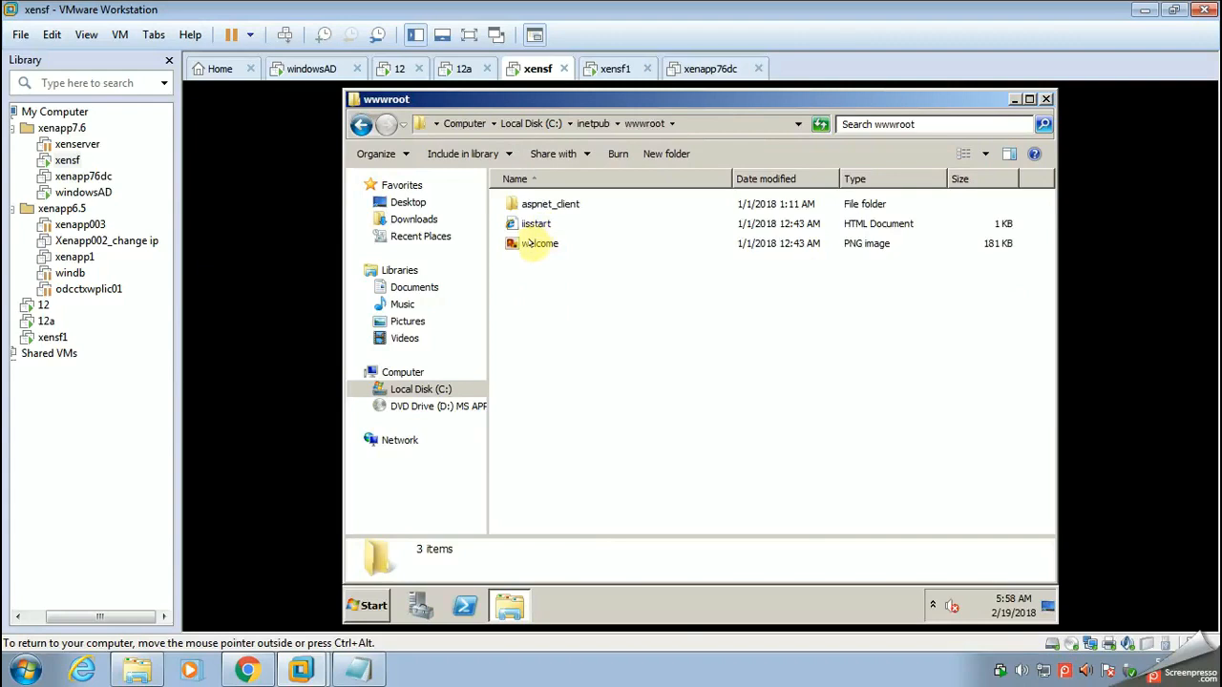
Step: Open the welcome PNG image from wwwroot for editing in Paint
left_click(532, 243)
right_click(533, 245)
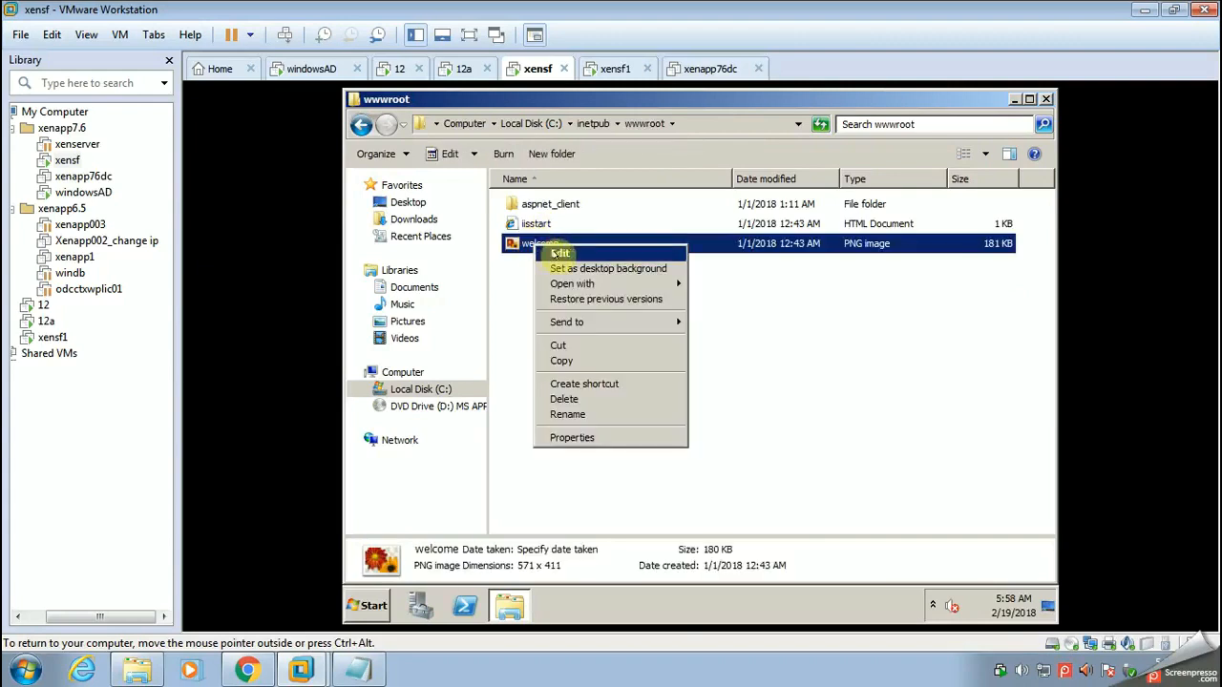
left_click(561, 253)
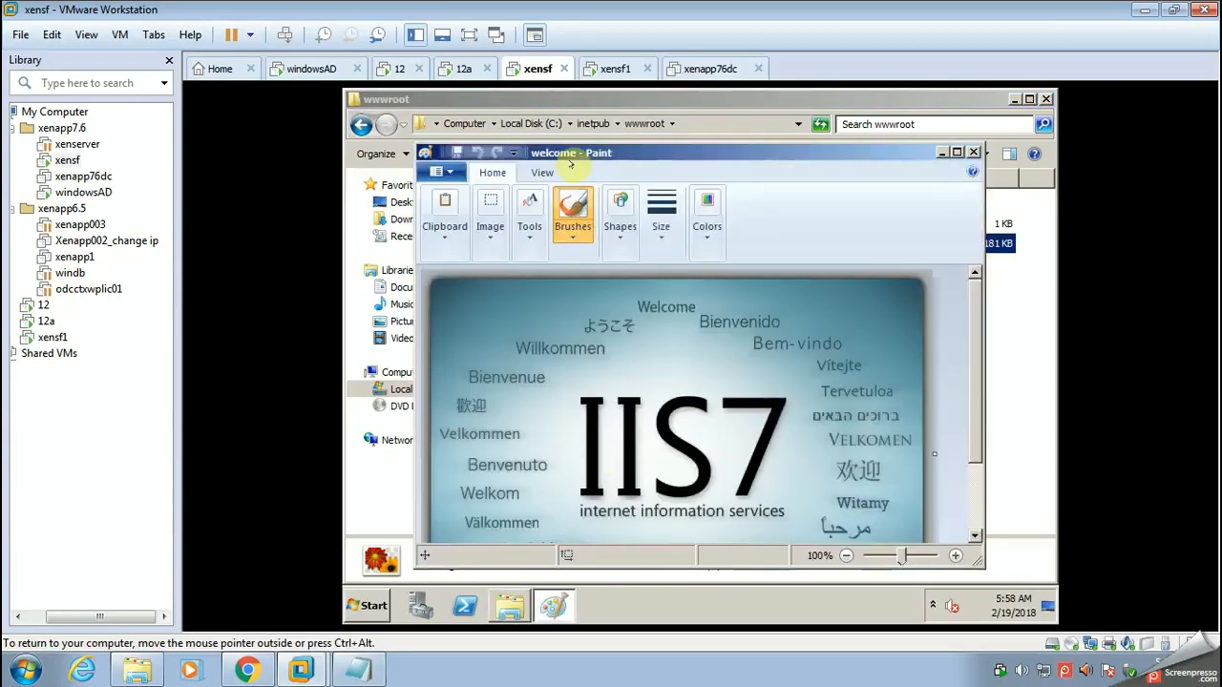
left_click(565, 204)
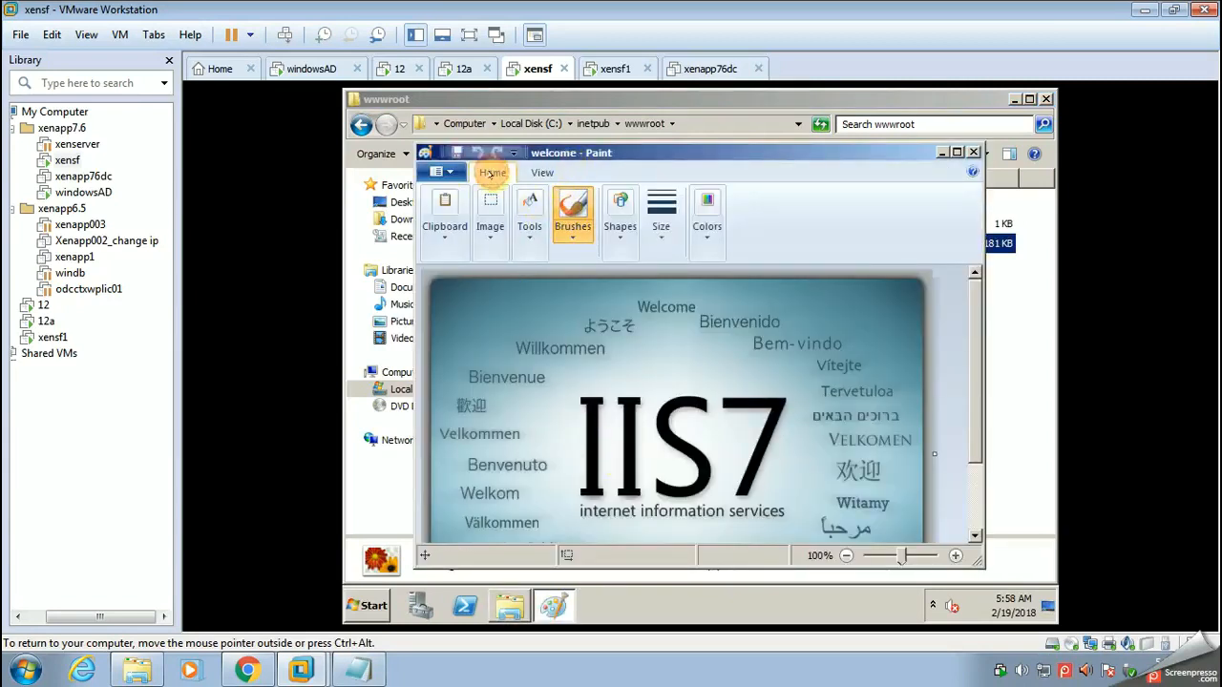
Step: Maximize Paint, make a rectangular selection of about 525 × 356 px over the IIS7 artwork and delete its contents
mouse_move(974, 327)
left_mouse_down()
mouse_move(974, 395)
mouse_move(977, 363)
left_mouse_up()
left_click(528, 203)
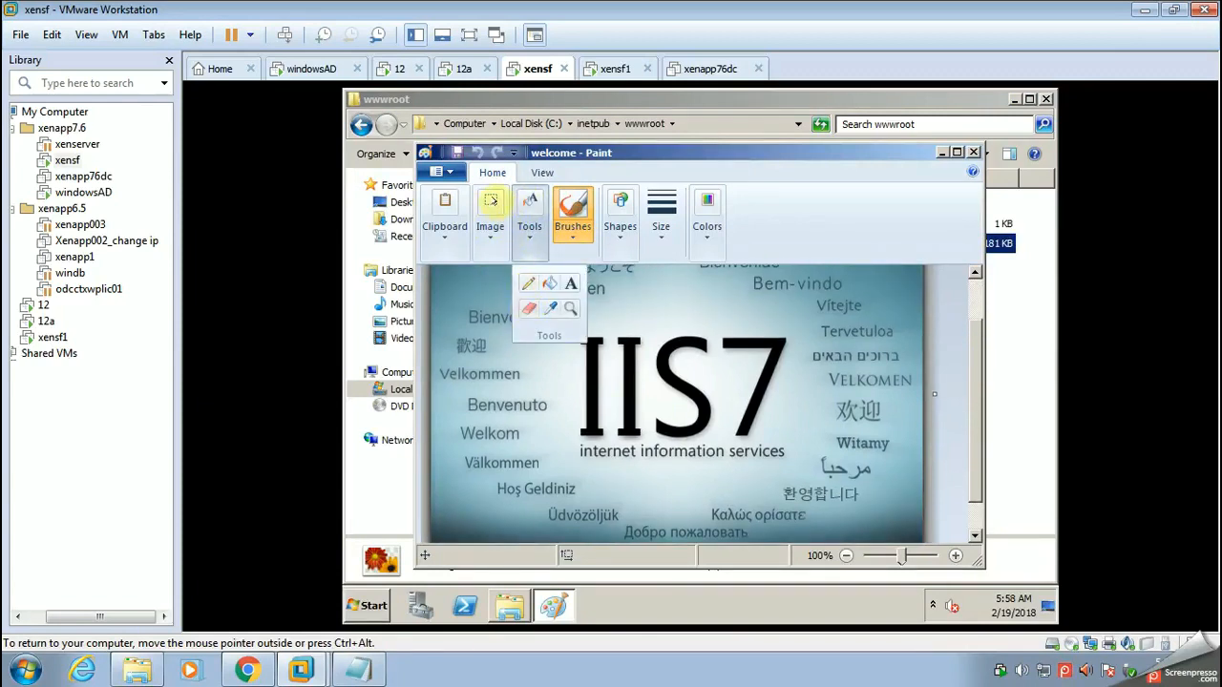
left_click(490, 205)
left_click(497, 286)
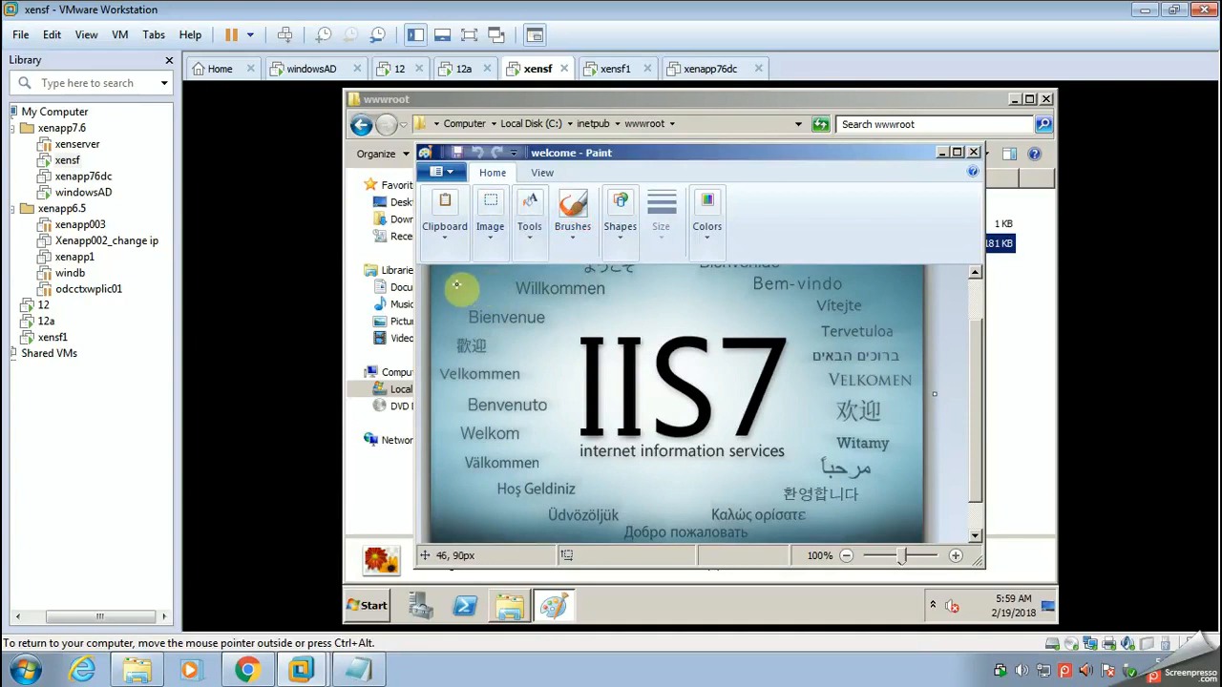
double_click(646, 153)
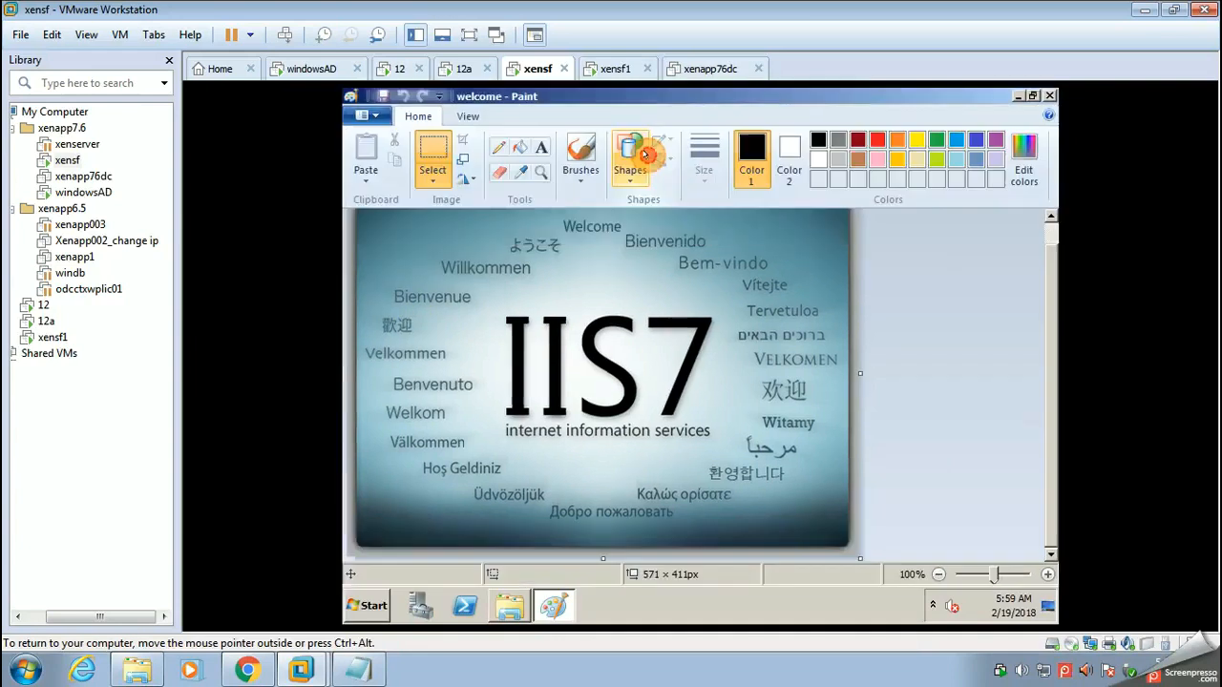
left_click_drag(1051, 396, 1042, 372)
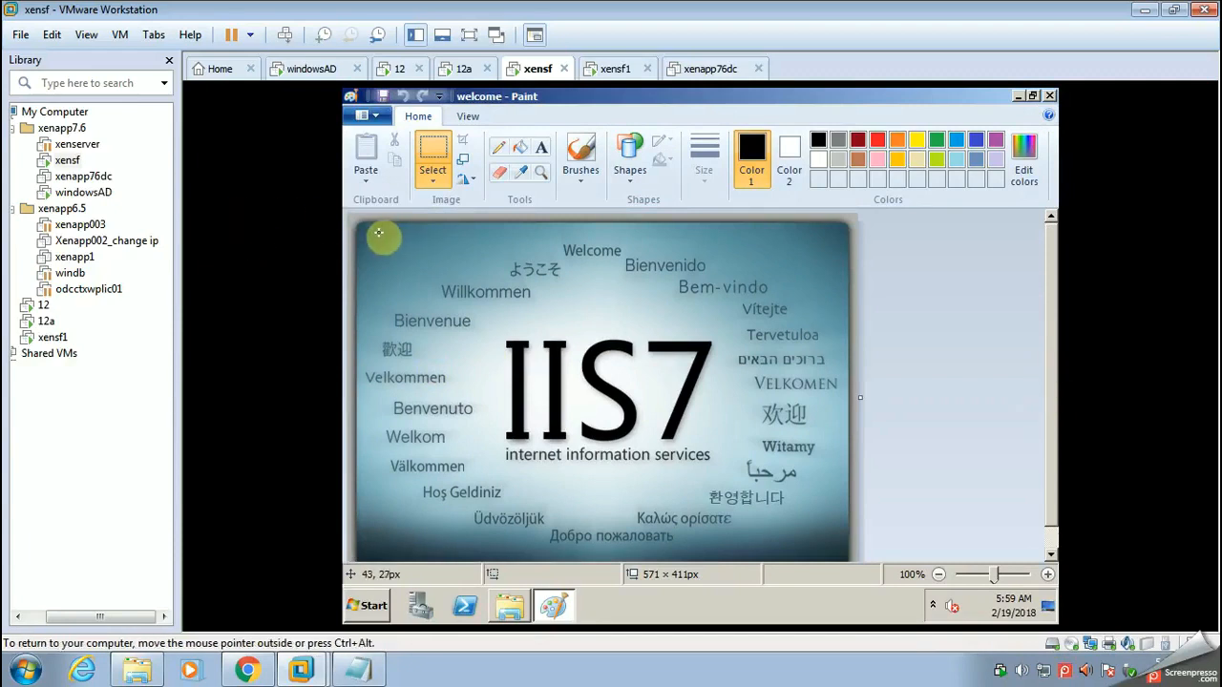
left_click_drag(367, 229, 836, 546)
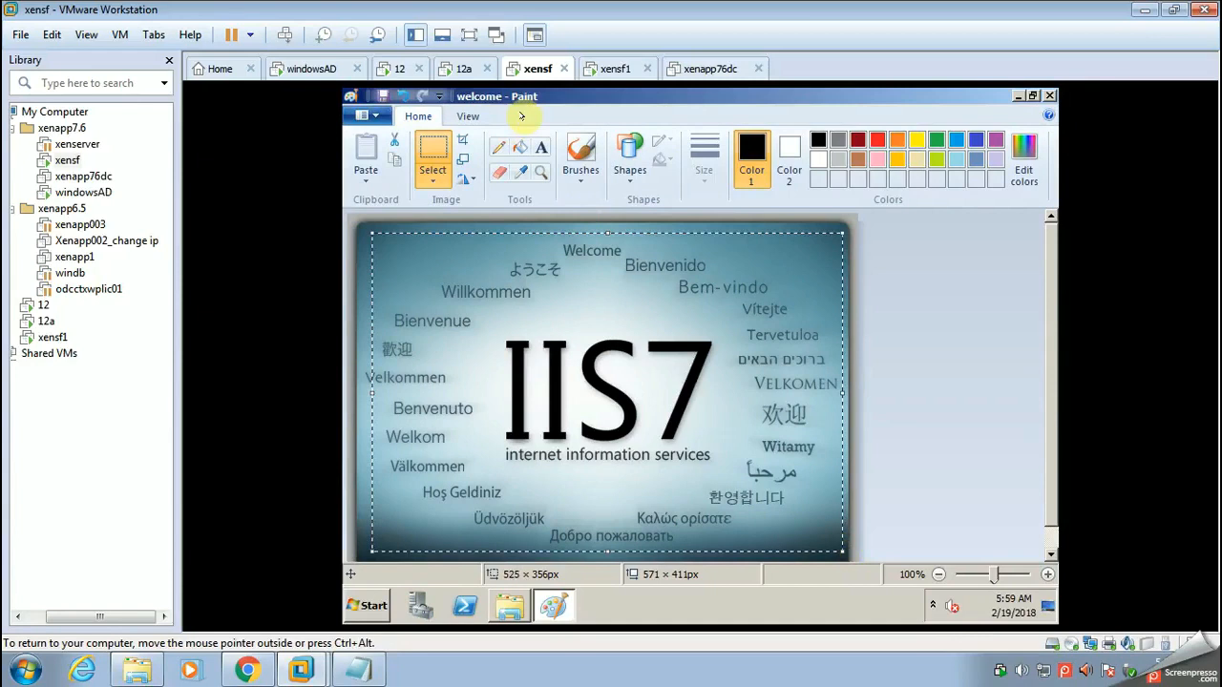
key("Delete")
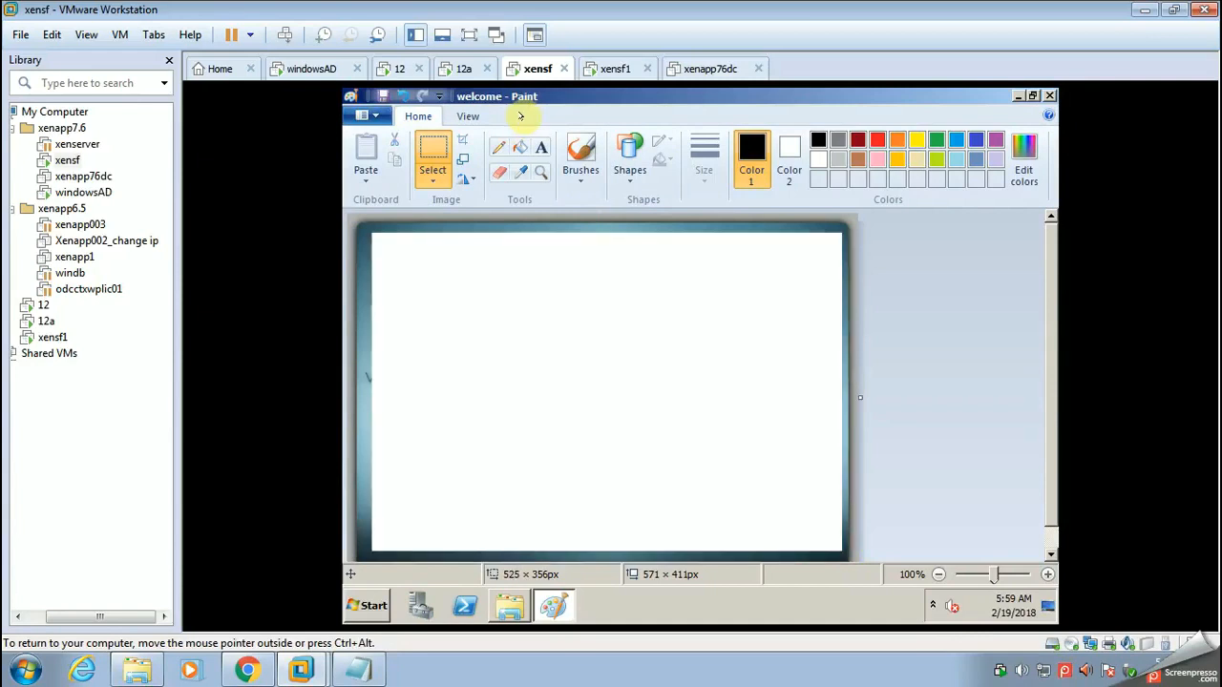
Step: Fill the cleared white rectangle of the welcome image with solid blue
left_click(519, 146)
left_click(789, 156)
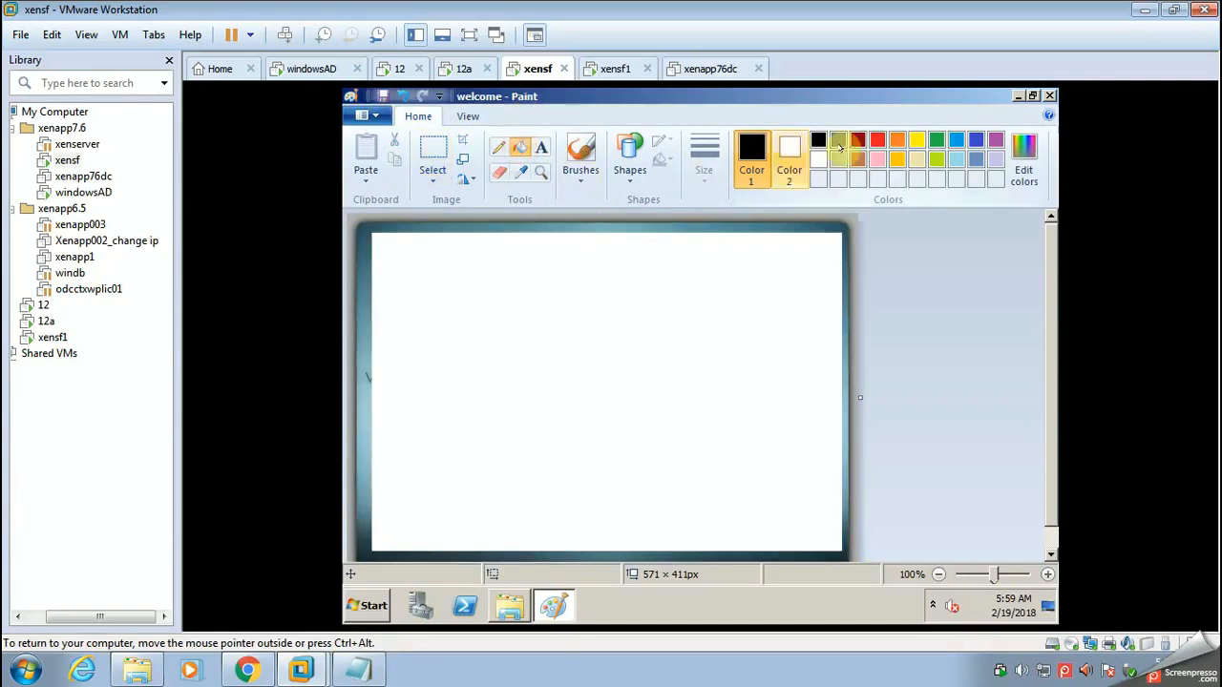
left_click(976, 140)
left_click(584, 375)
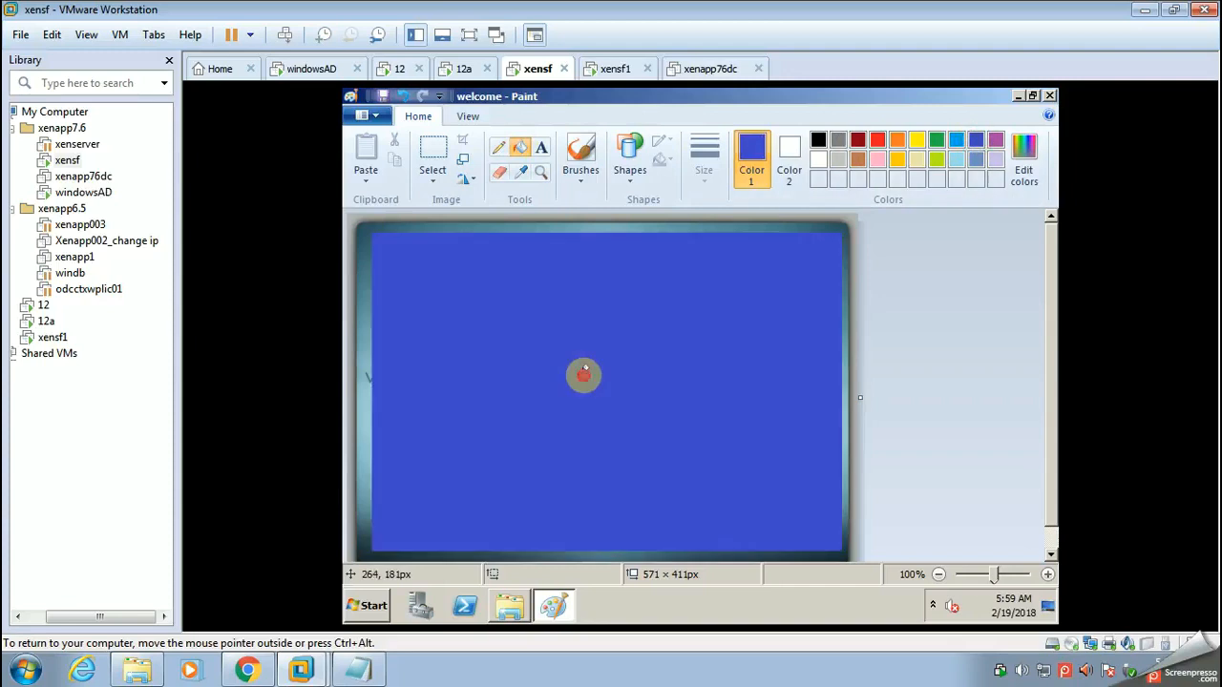
Step: Place the text "xensf" in blue bold Calibri, size 48, with a transparent background on the blue area
left_click(540, 147)
left_click(422, 395)
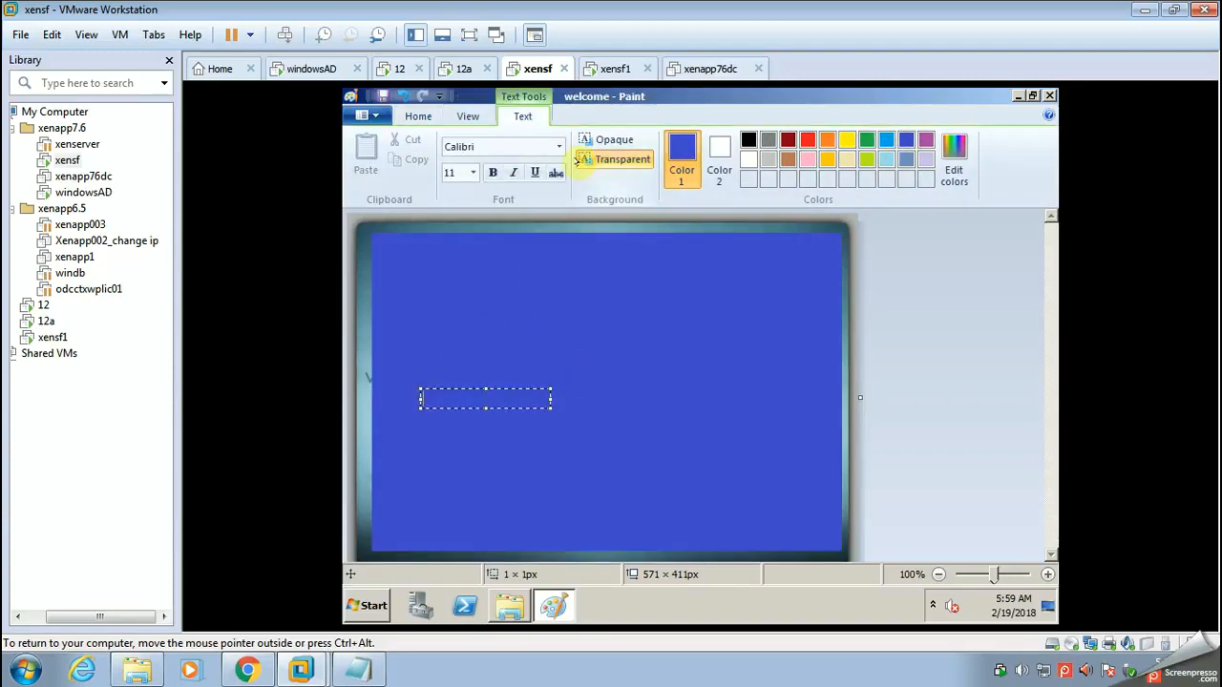
left_click(578, 161)
type("xensf")
left_click_drag(415, 382, 499, 368)
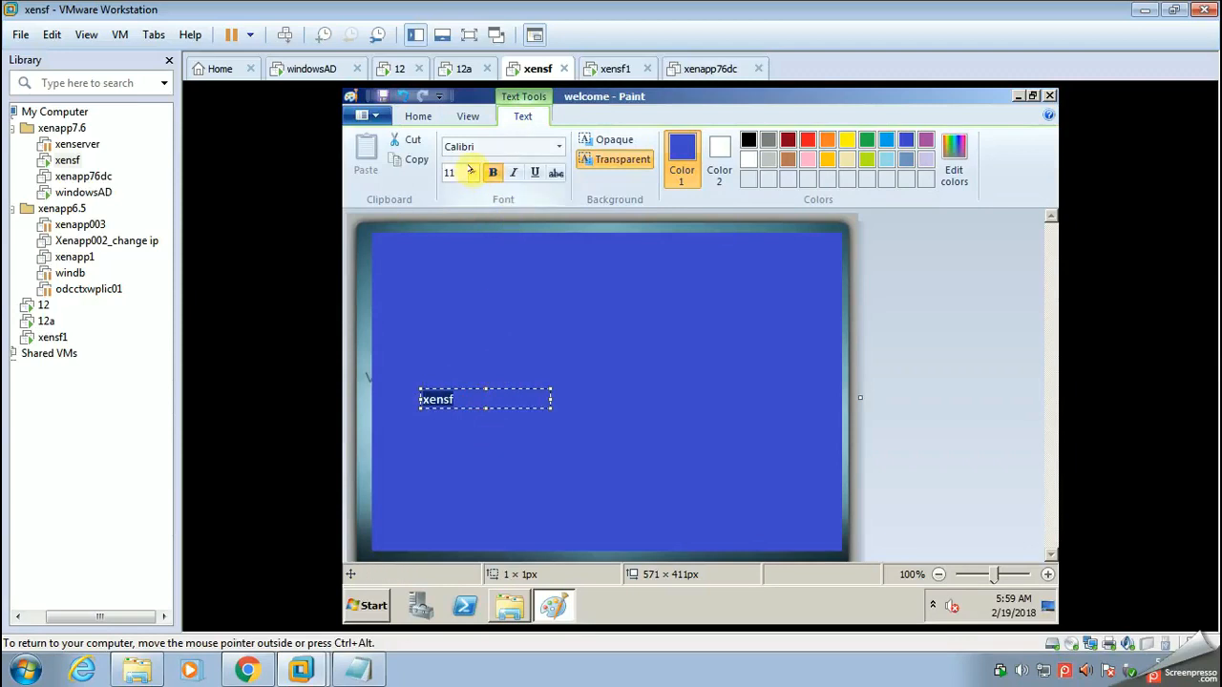
left_click(471, 171)
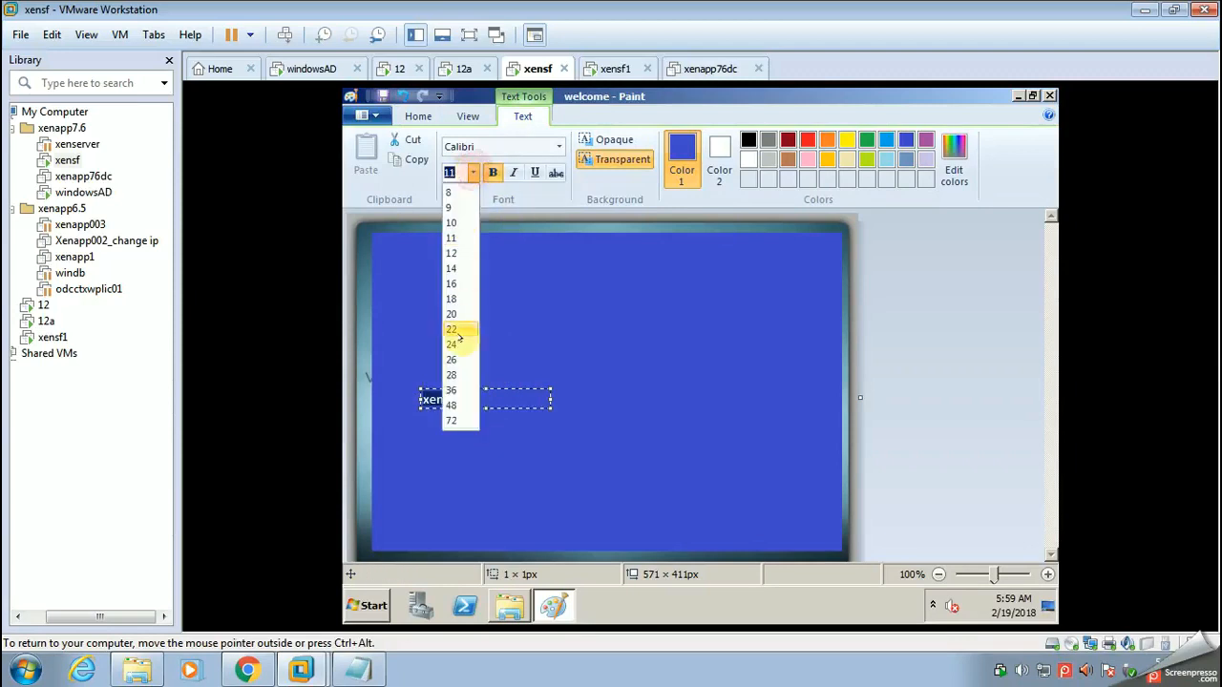
left_click(453, 405)
left_click_drag(593, 383, 823, 332)
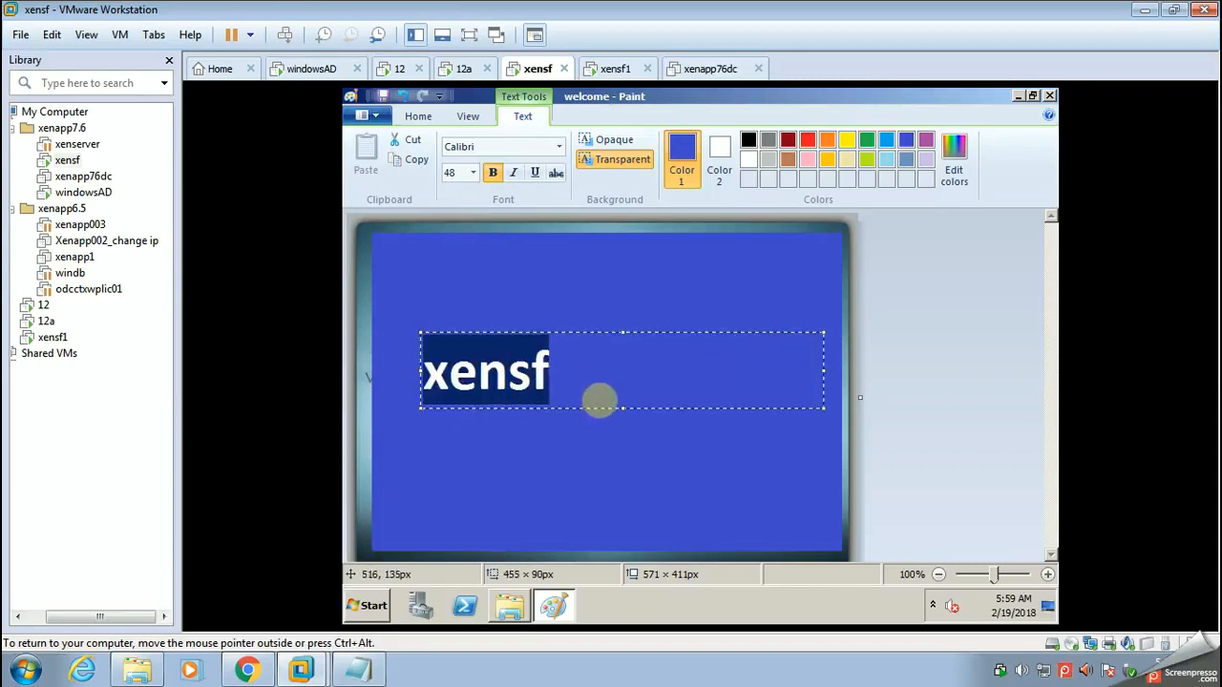
left_click(558, 499)
Step: Add the text "xensf" in black near the centre of the blue area, and close the image with its changes saved
left_click(531, 374)
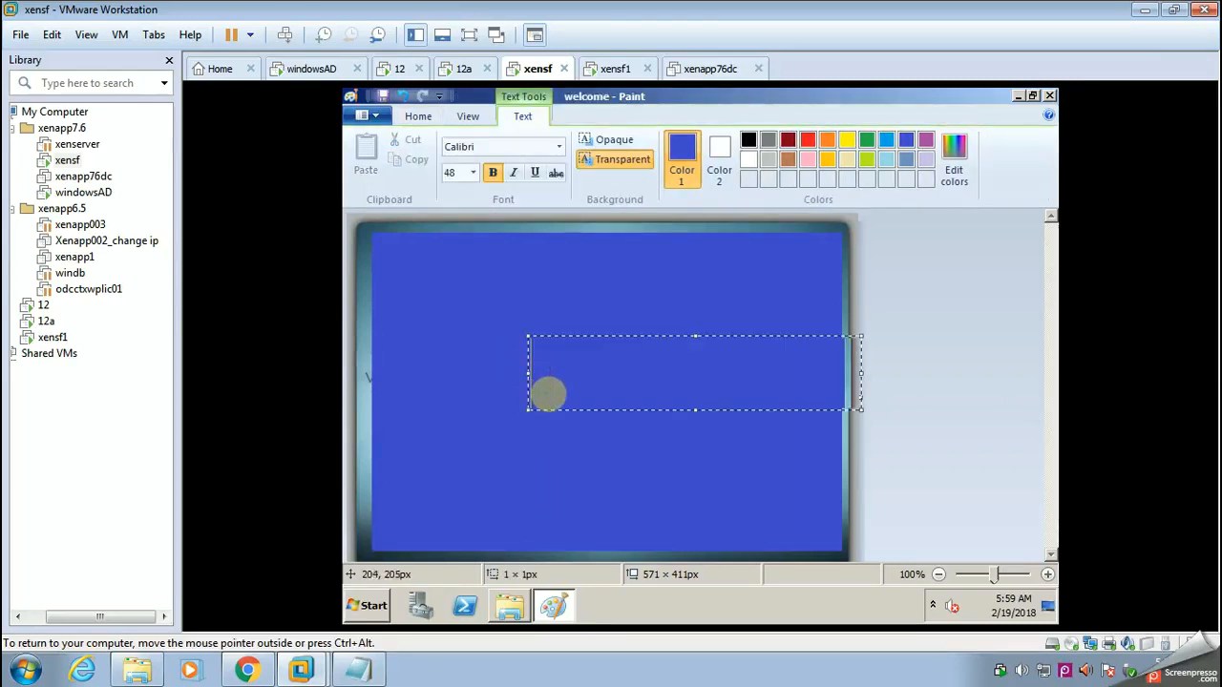
type("xen")
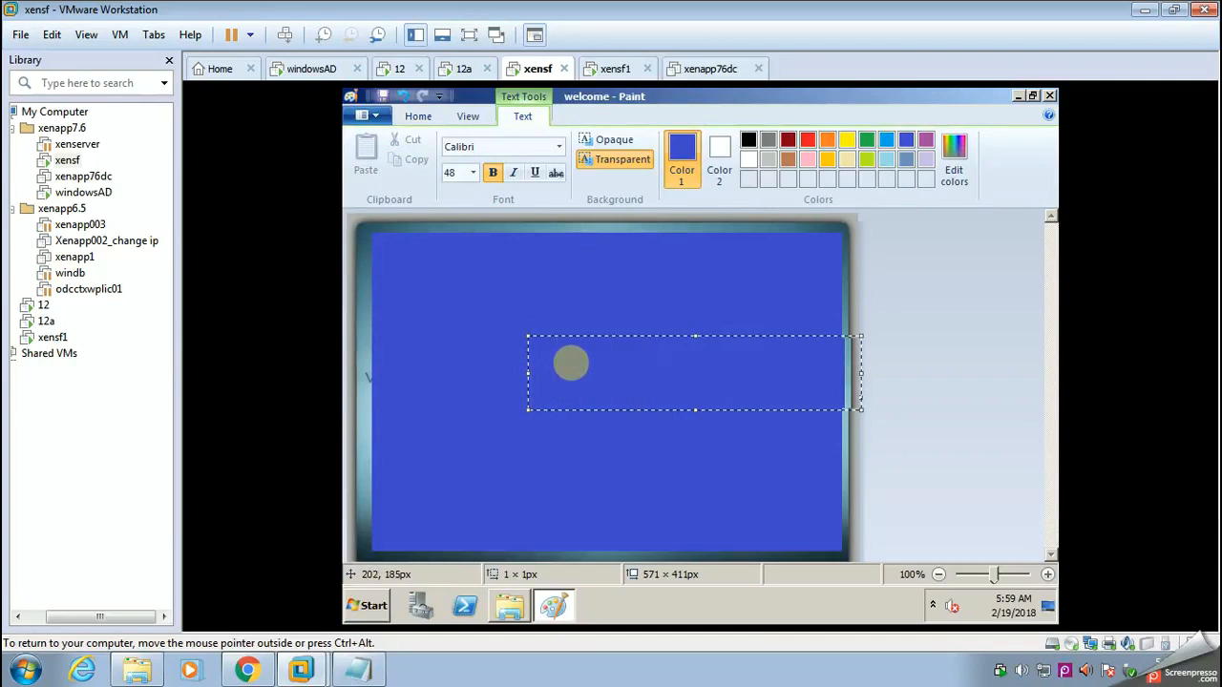
left_click_drag(717, 373, 527, 373)
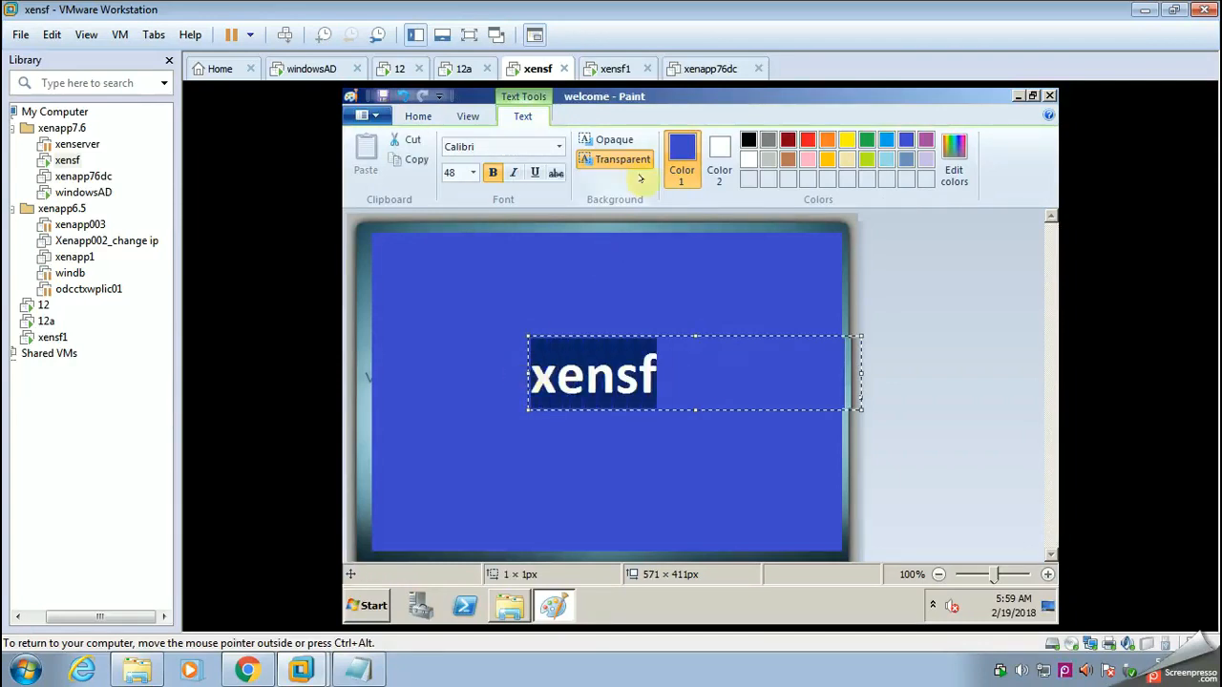
left_click(749, 139)
left_click(704, 457)
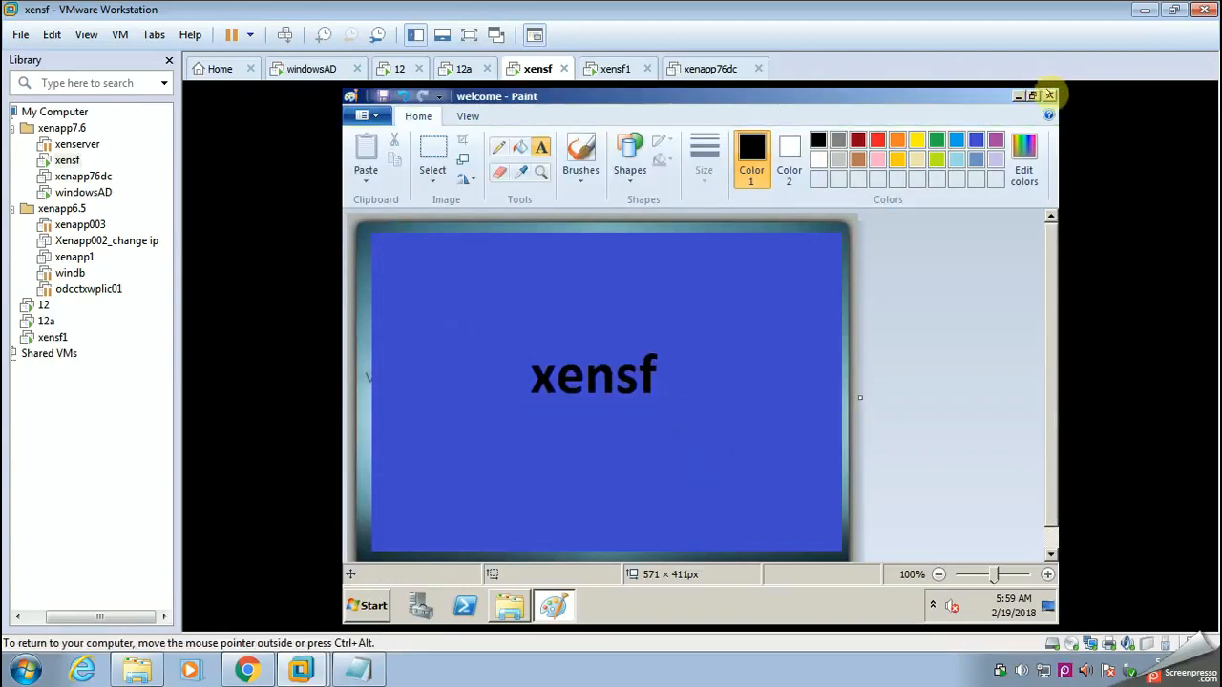
left_click(1049, 94)
left_click(660, 356)
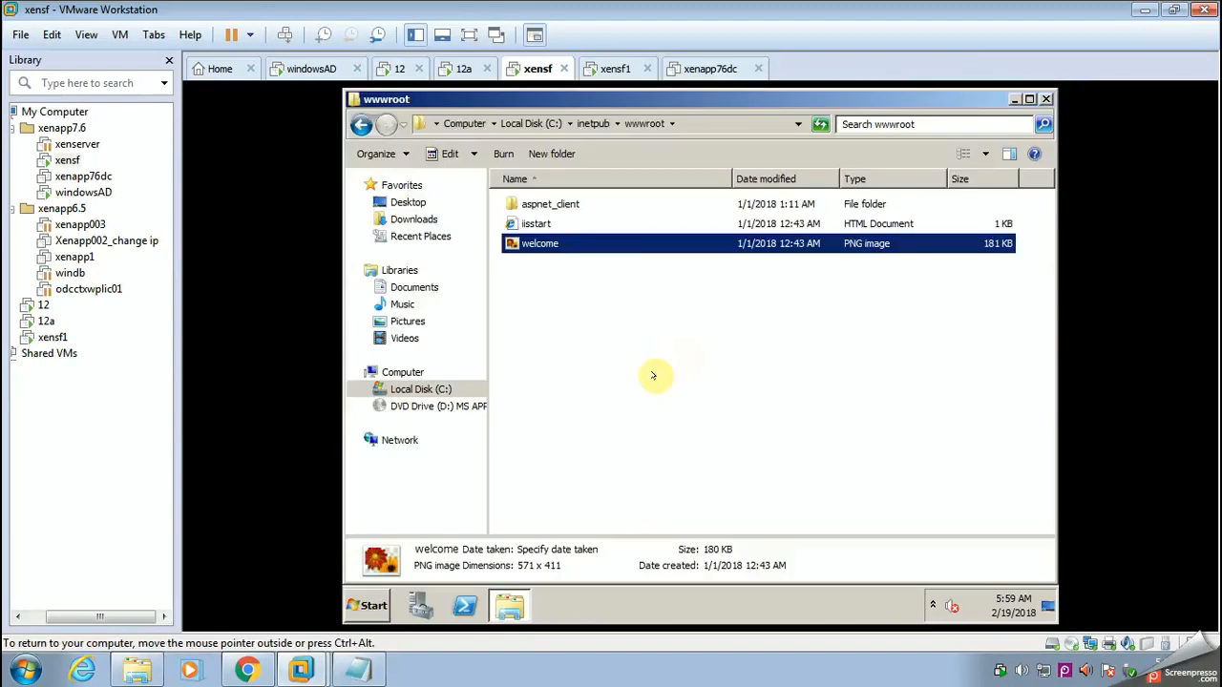
Step: Open the iisstart HTML document from wwwroot in Notepad
left_click(535, 223)
right_click(540, 223)
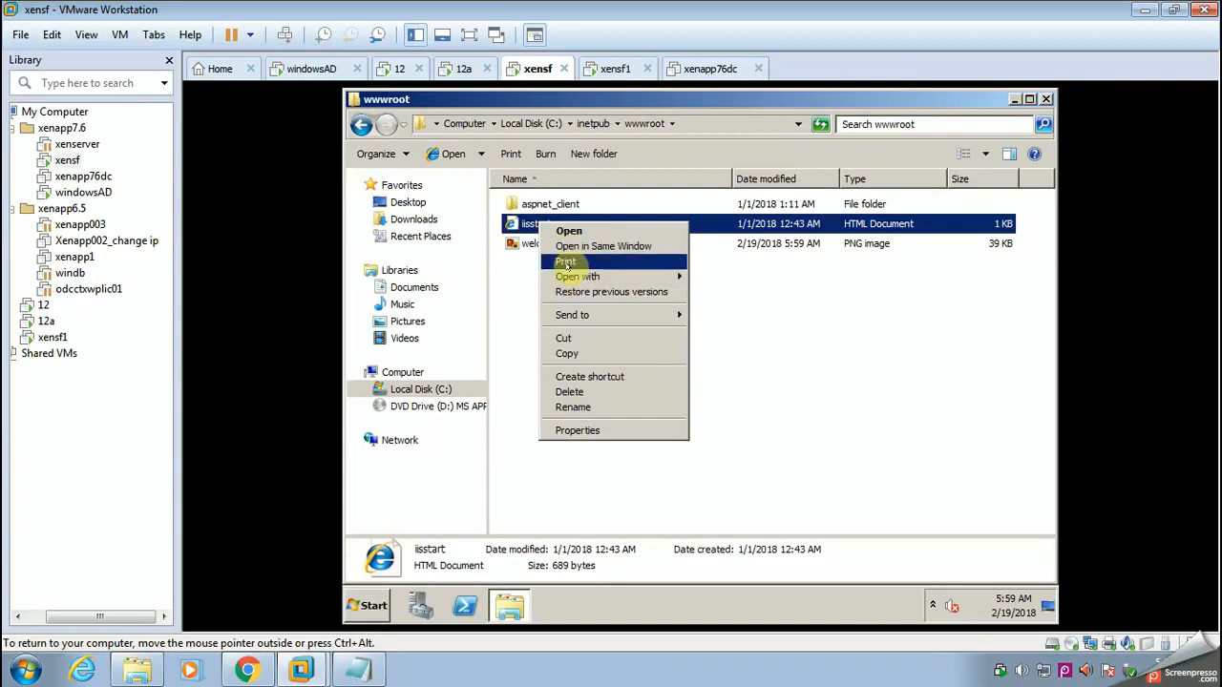
mouse_move(635, 277)
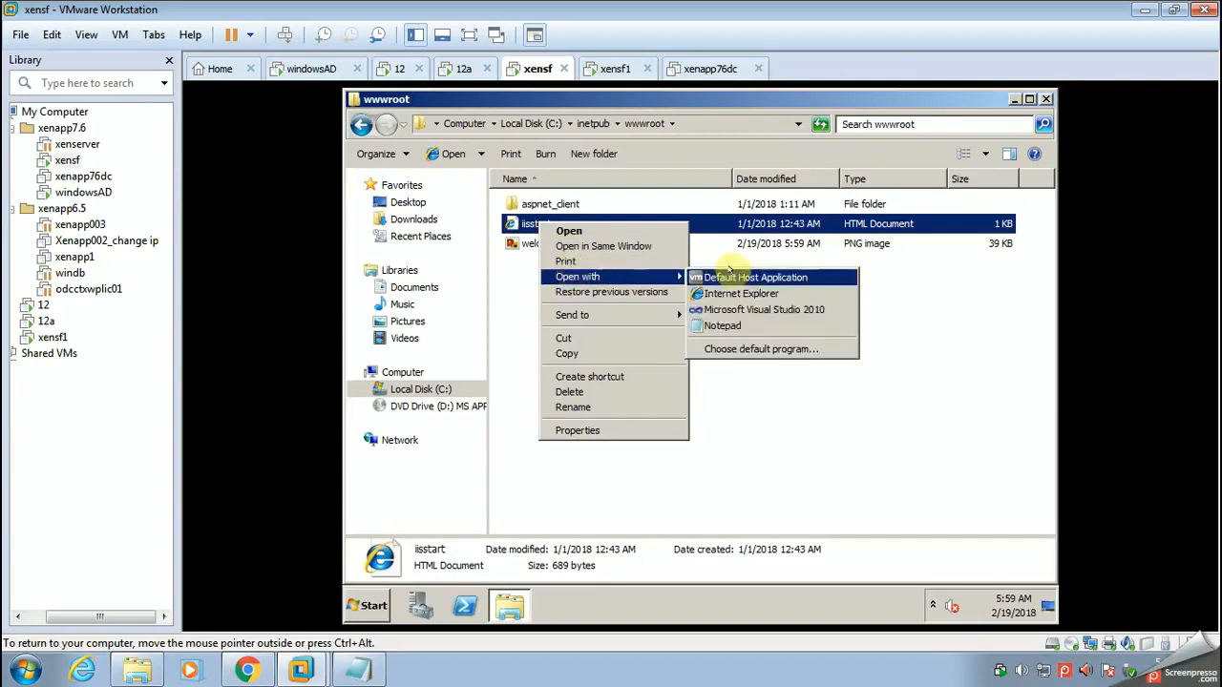
left_click(714, 326)
Step: Switch to Chrome, return the NetScaler download tab to its new tab page, and search Google for "html code for blue and red"
left_click(247, 671)
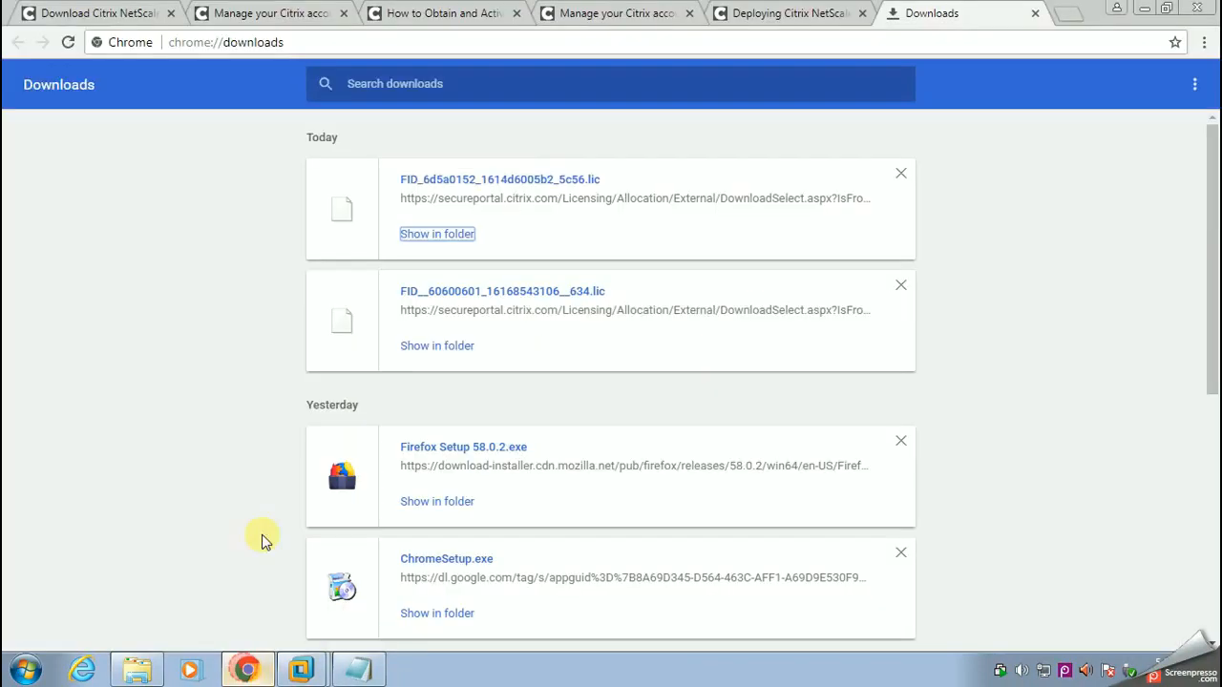
left_click(57, 15)
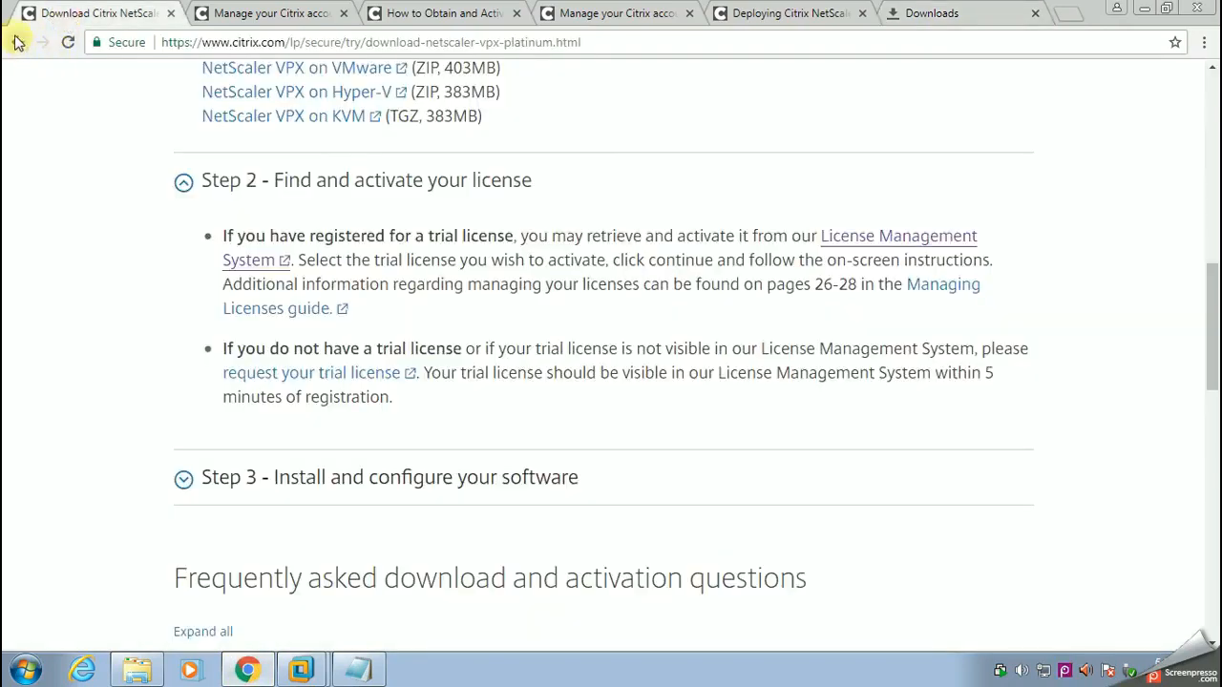
left_click(16, 44)
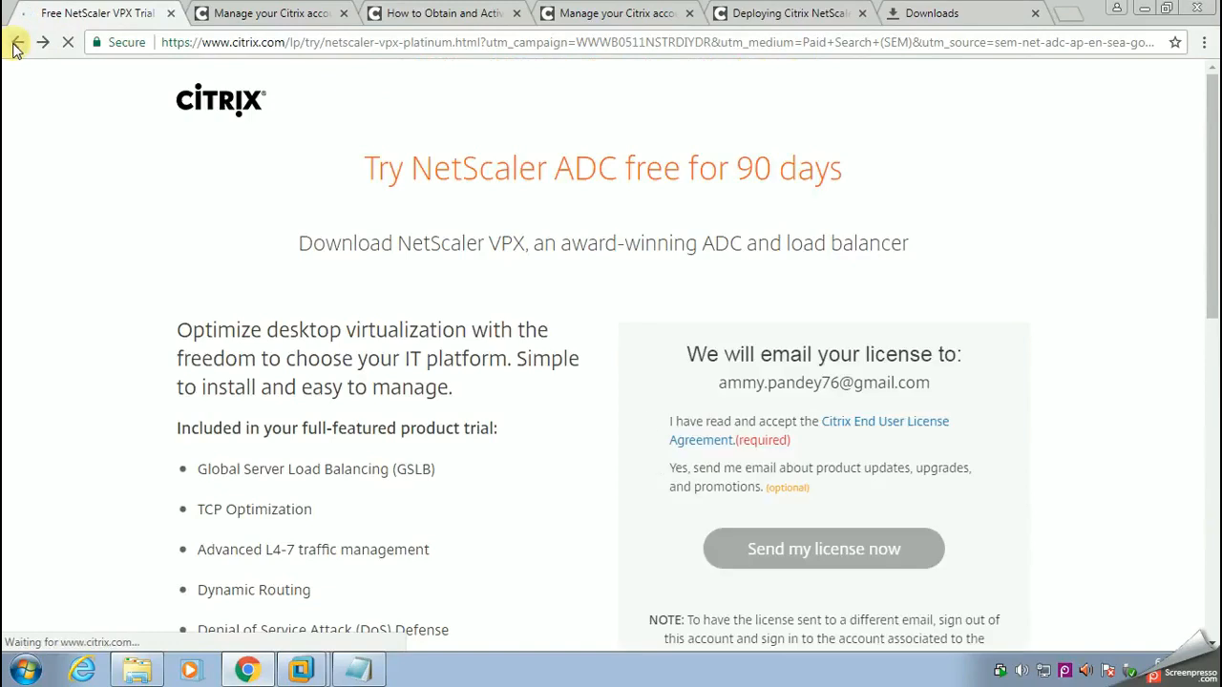
left_click(16, 46)
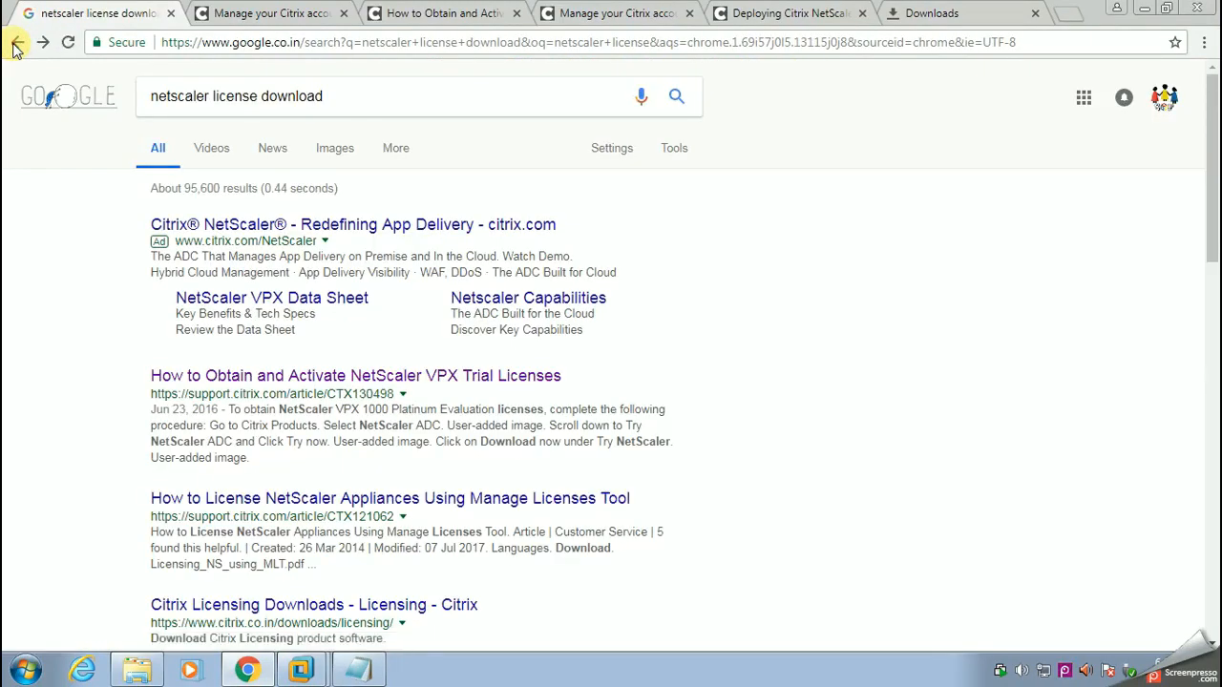
left_click(16, 46)
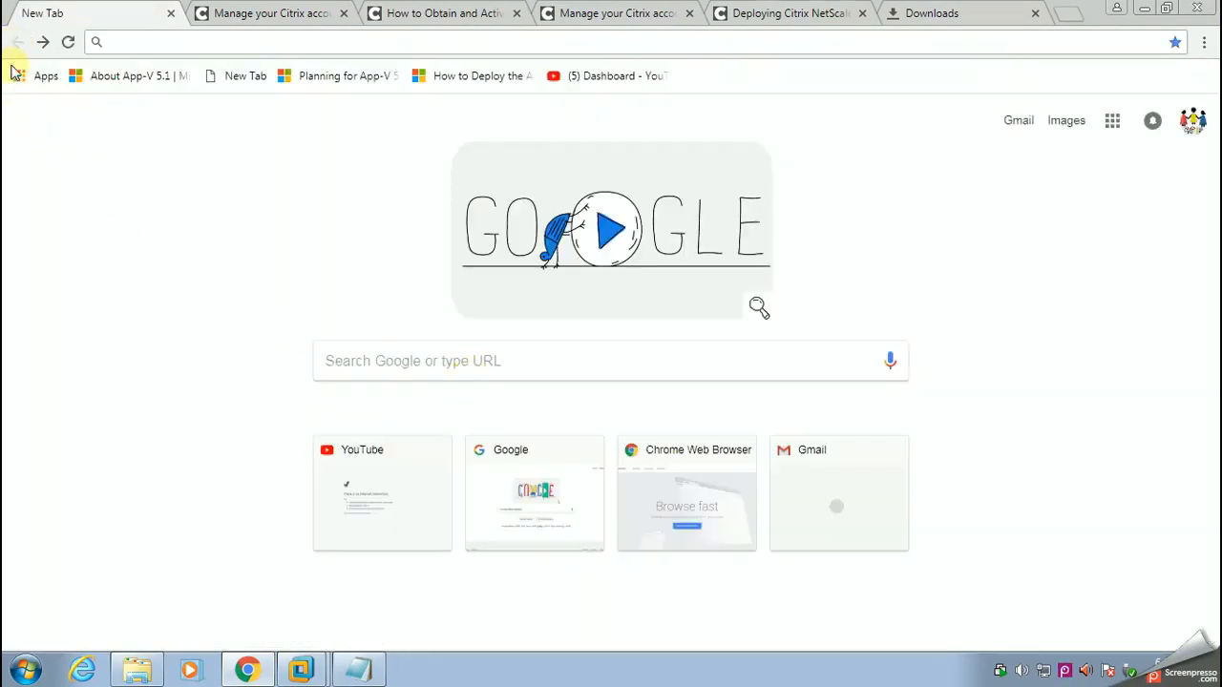
left_click(382, 362)
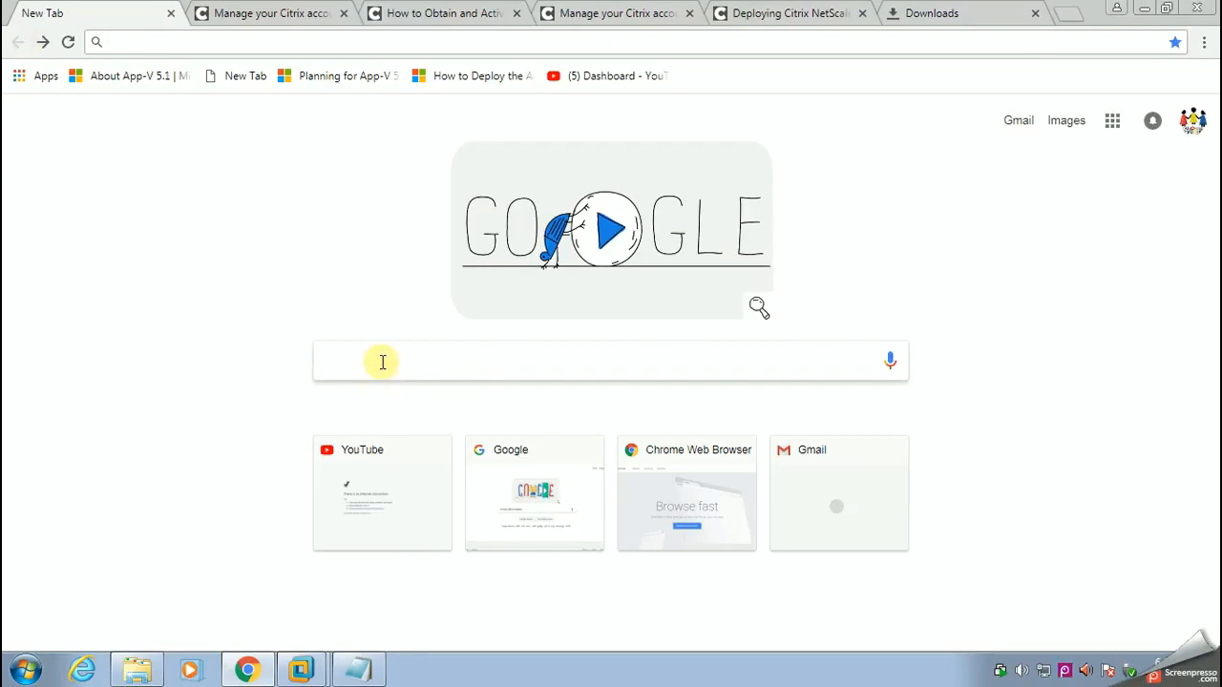
type("html")
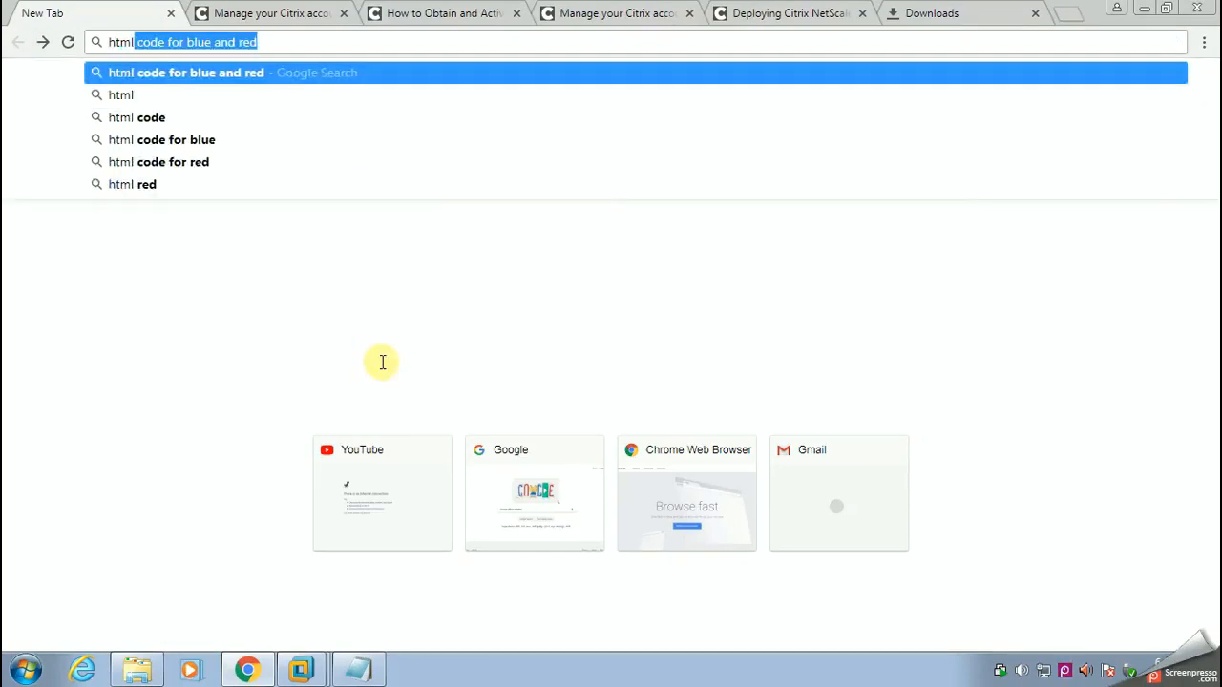
type(" code for ")
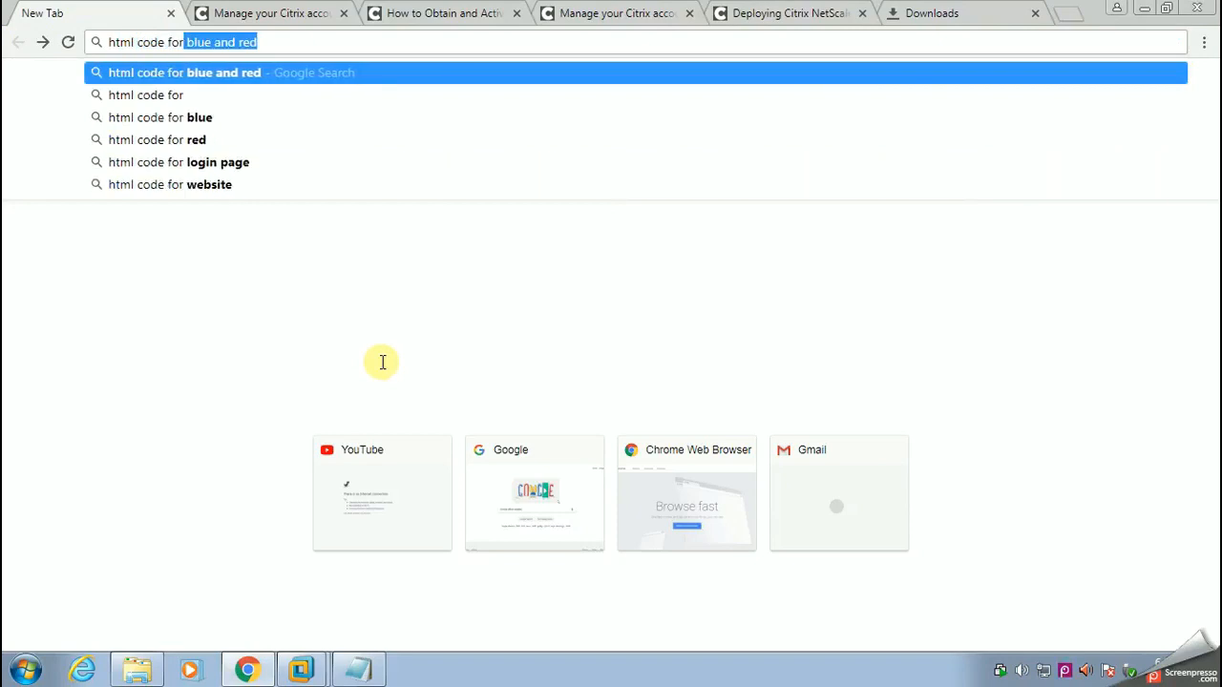
type("blu")
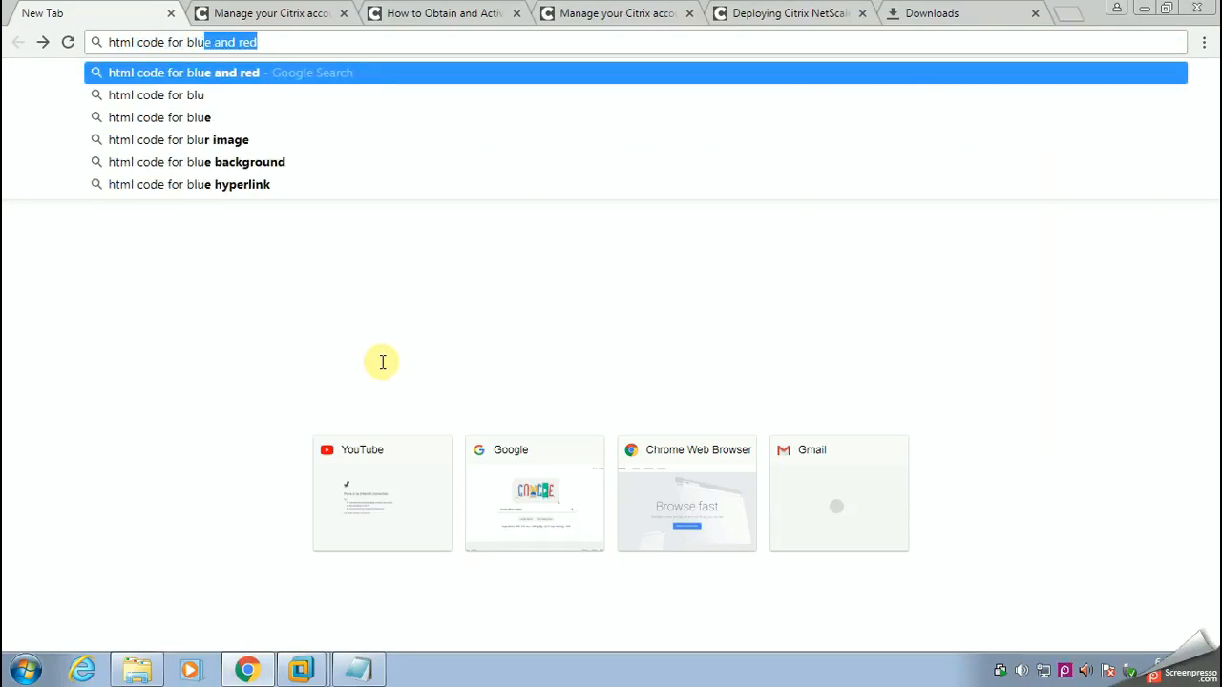
type("e")
key("Return")
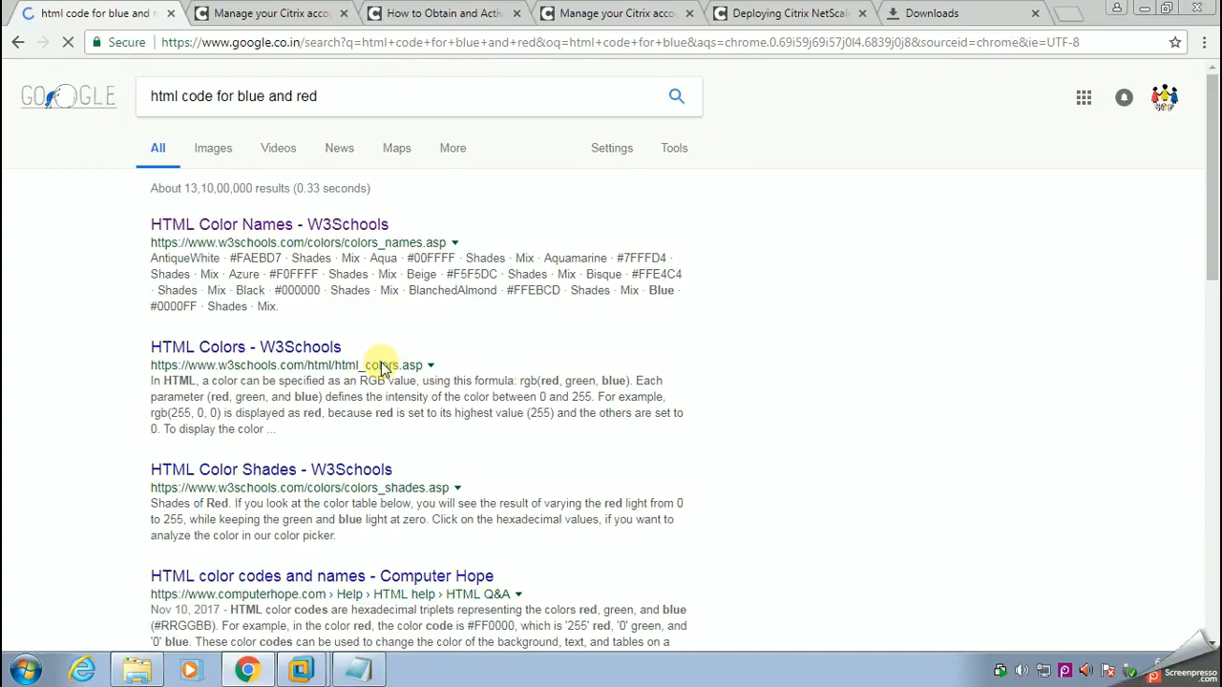
Step: Open the W3Schools HTML Color Names page and copy the Bisque hex code FFE4C4 without the hash sign
left_click(277, 226)
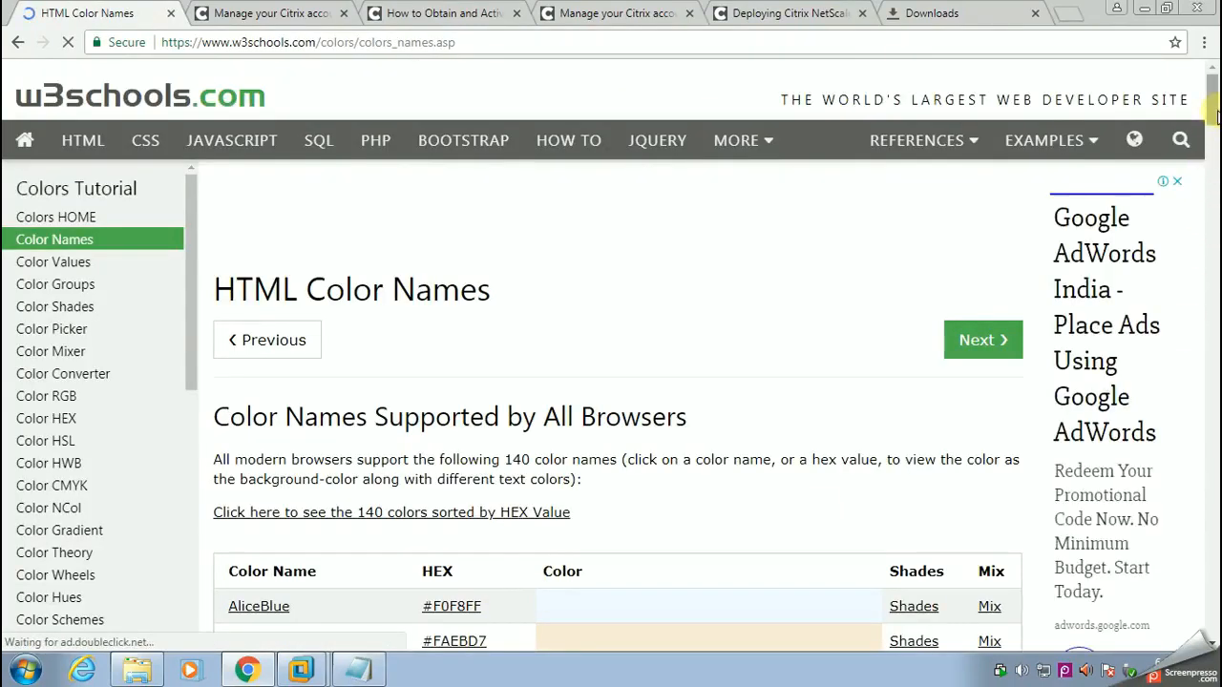
scroll(1213, 162, "down", 4)
mouse_move(1217, 164)
left_mouse_down()
mouse_move(1214, 184)
mouse_move(1210, 167)
left_mouse_up()
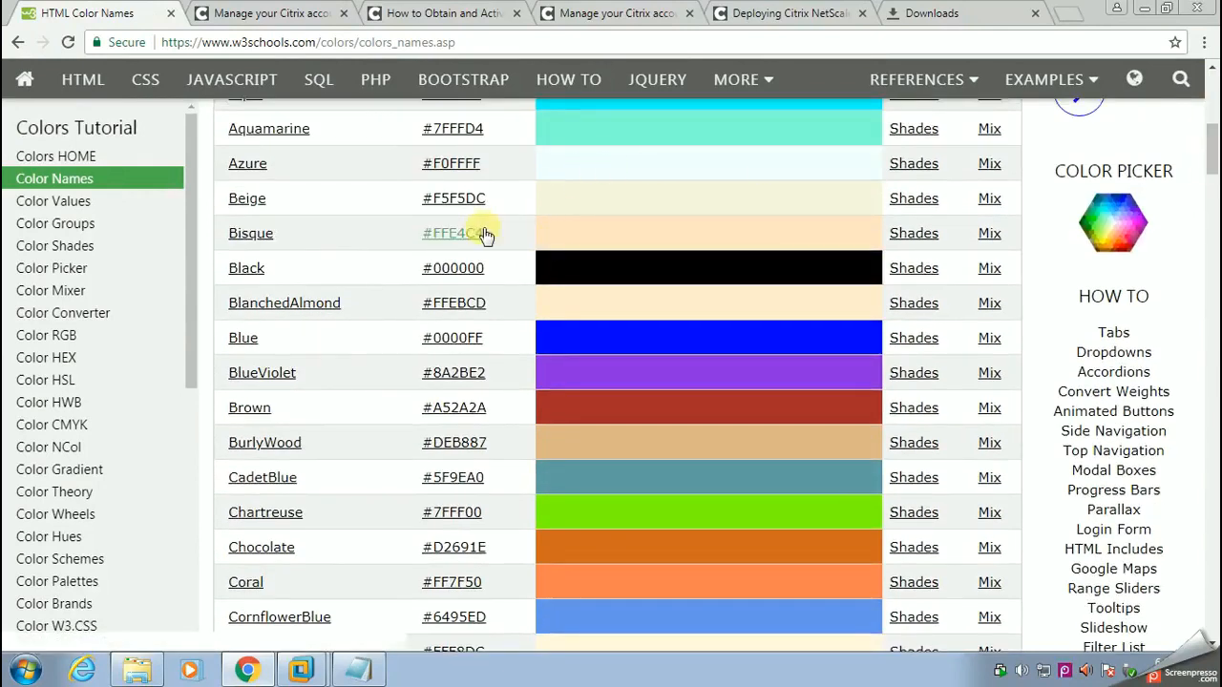
left_click_drag(491, 232, 439, 233)
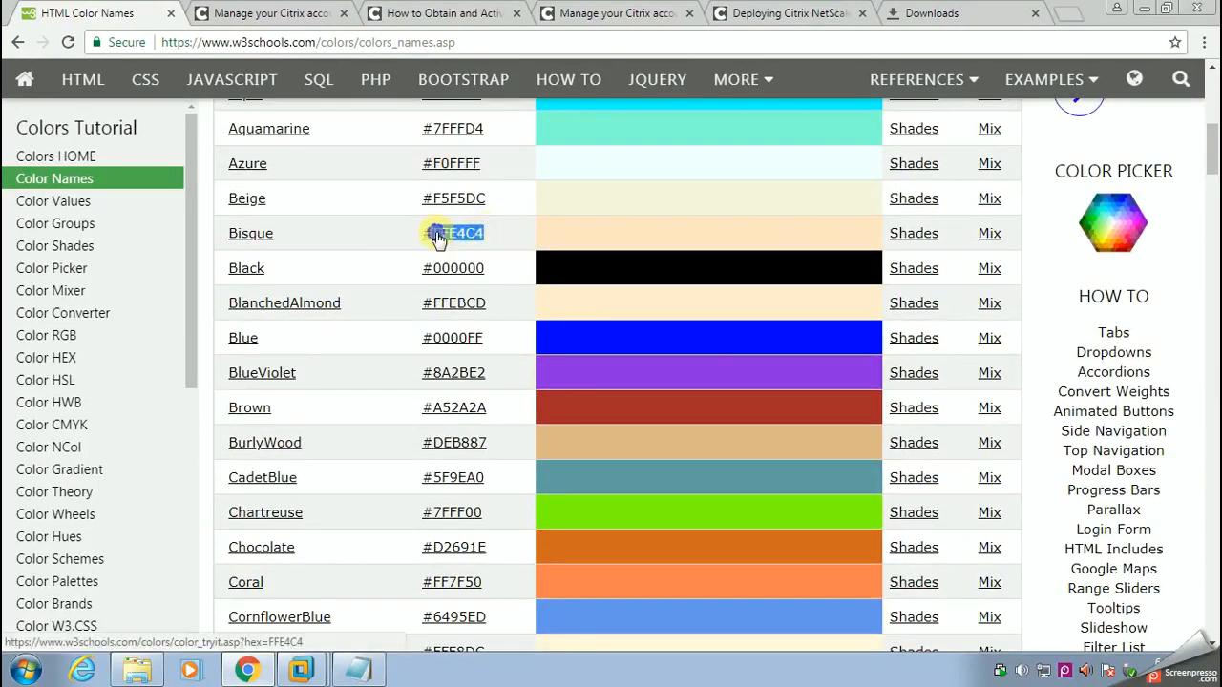
right_click(437, 237)
left_click(477, 374)
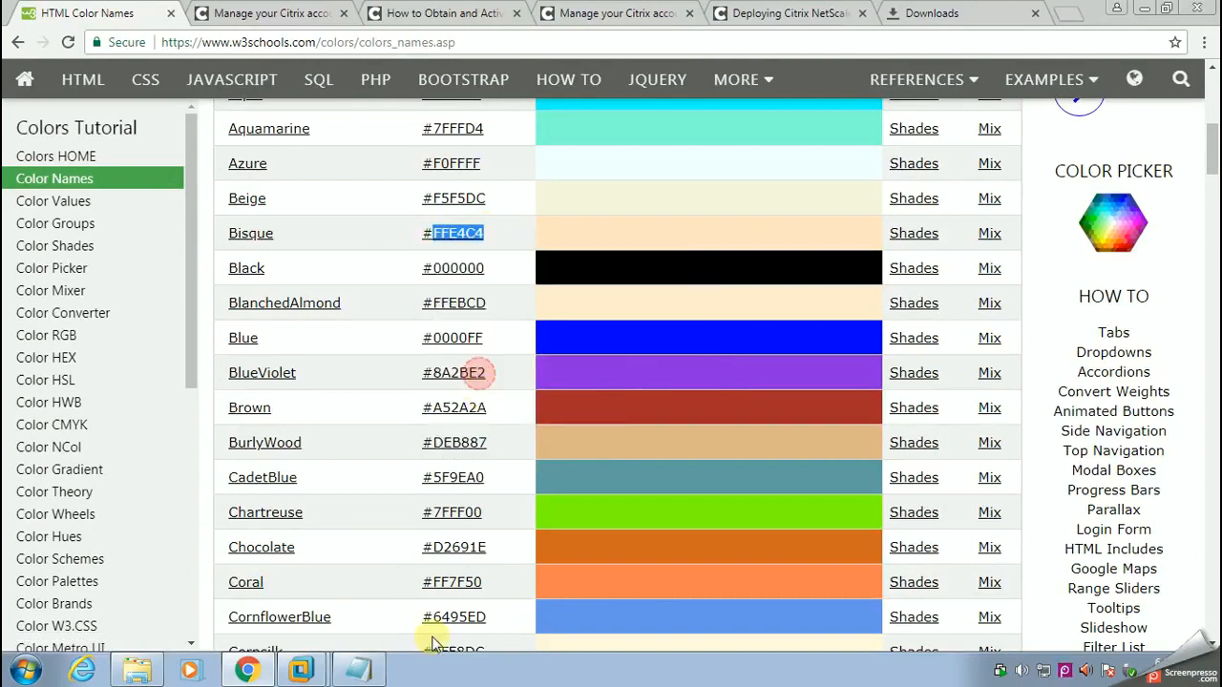
Step: Return to the xensf machine in VMware Workstation, closing the xenapp76dc tab, and set the body text color in iisstart to #FFE4C4
left_click(302, 670)
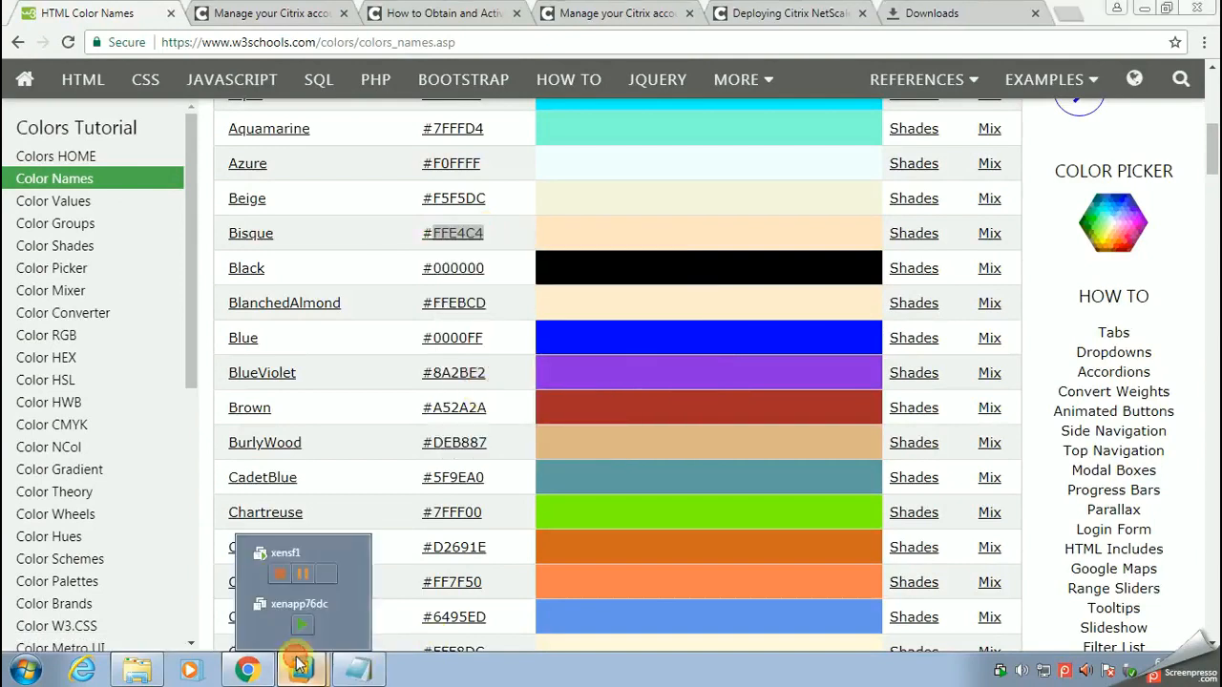
left_click(260, 603)
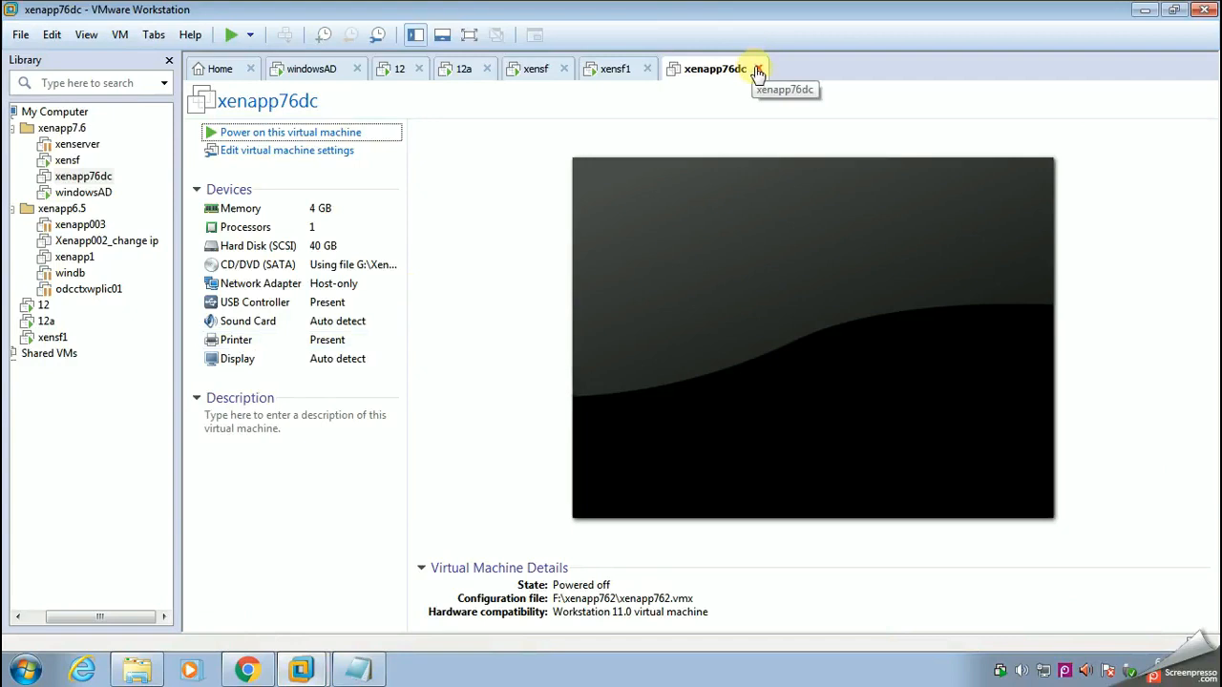
left_click(758, 69)
left_click(315, 68)
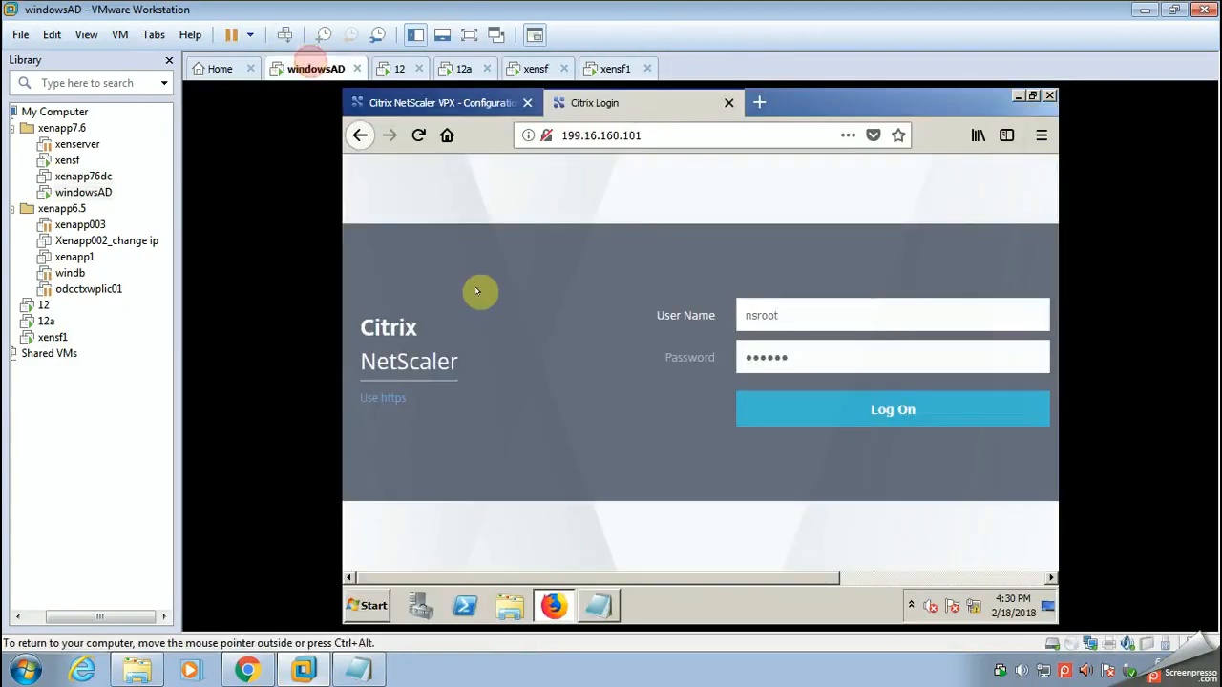
left_click(537, 73)
left_click_drag(575, 344, 619, 345)
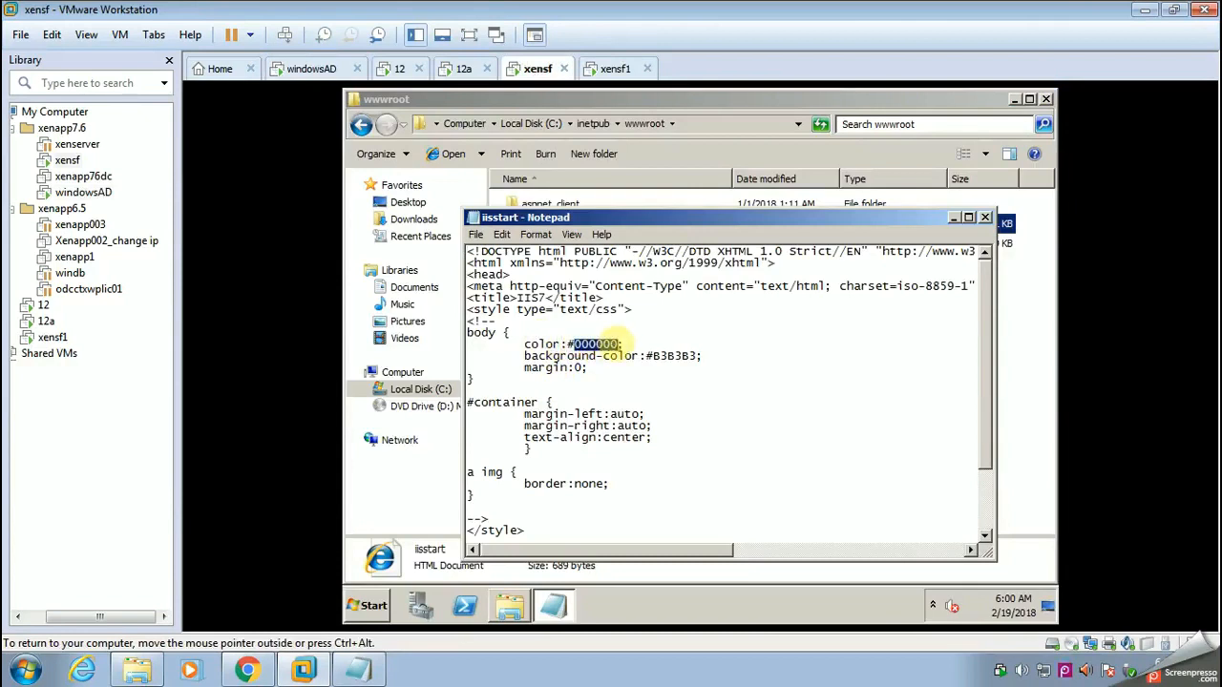
key("ctrl+v")
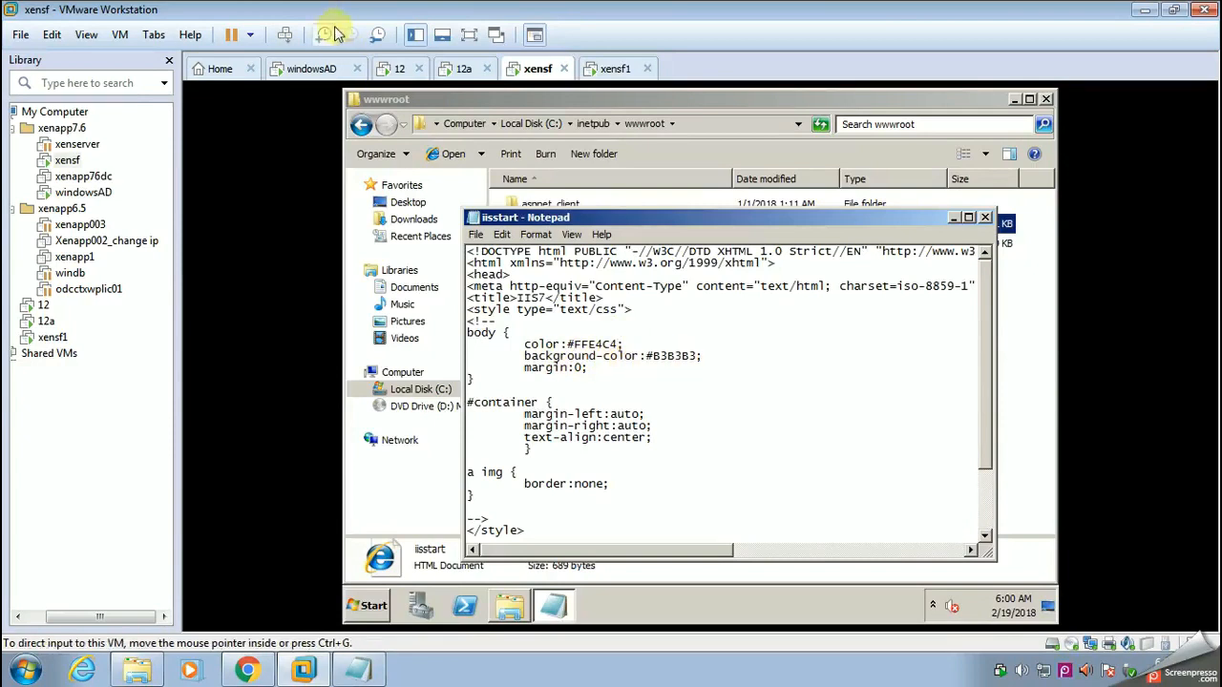
Step: Switch back to the color names page in Chrome and copy the Blue hex code 0000FF
left_click(247, 670)
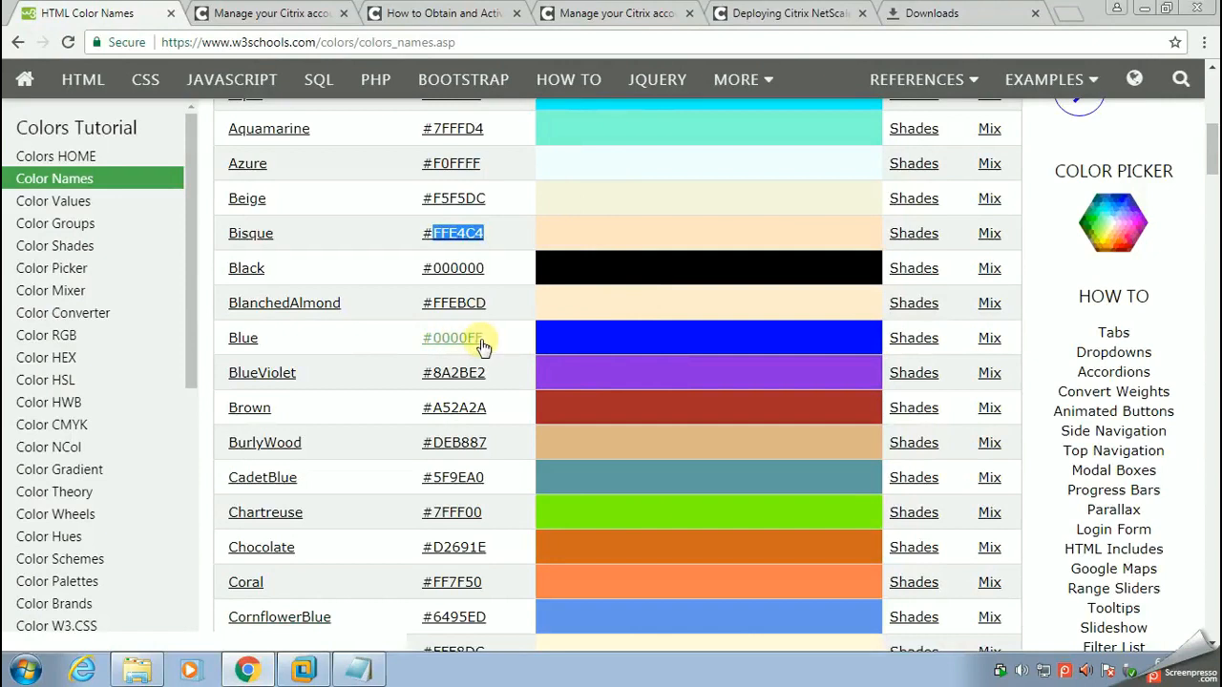
left_click_drag(487, 338, 435, 339)
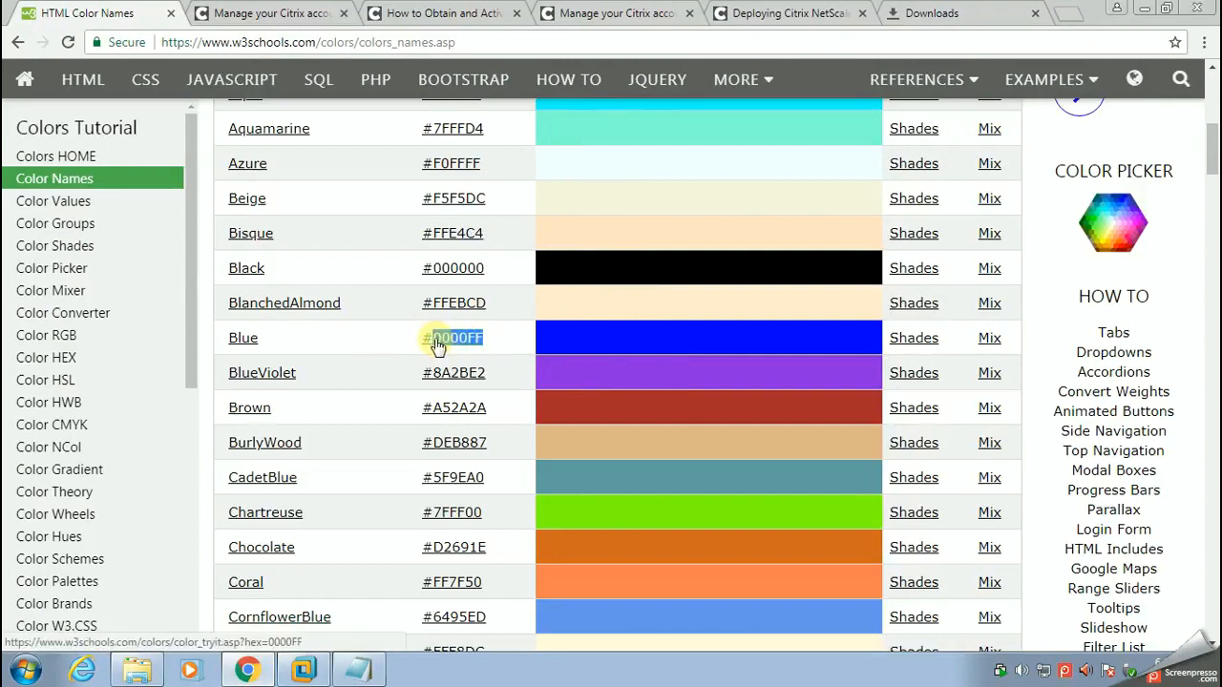
right_click(435, 338)
left_click(485, 478)
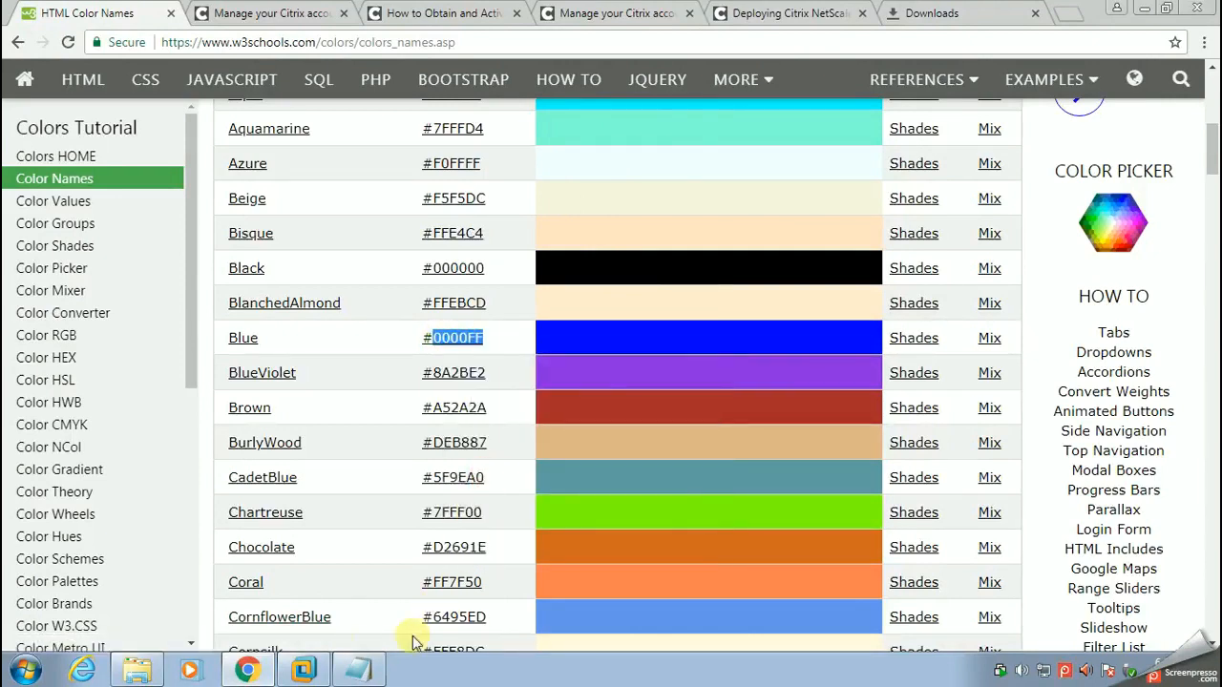
Step: Set the body background-color in xensf's iisstart to #0000FF, save and close the file, and close the wwwroot folder
left_click(304, 671)
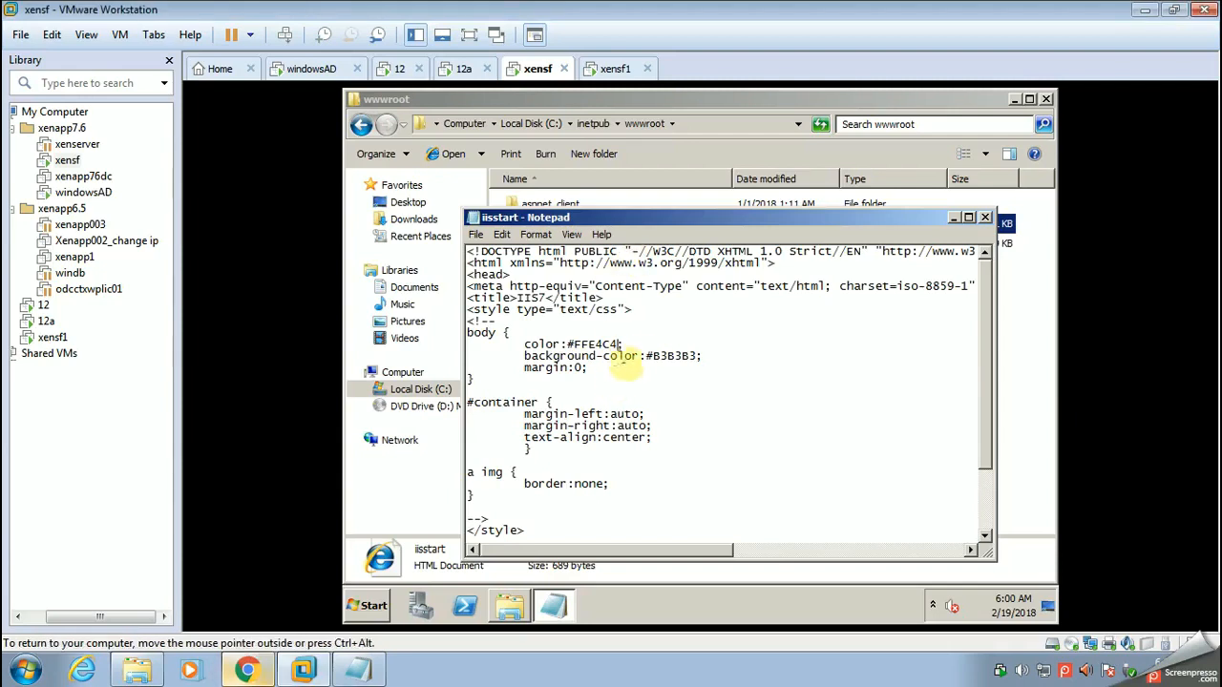
left_click_drag(655, 355, 696, 355)
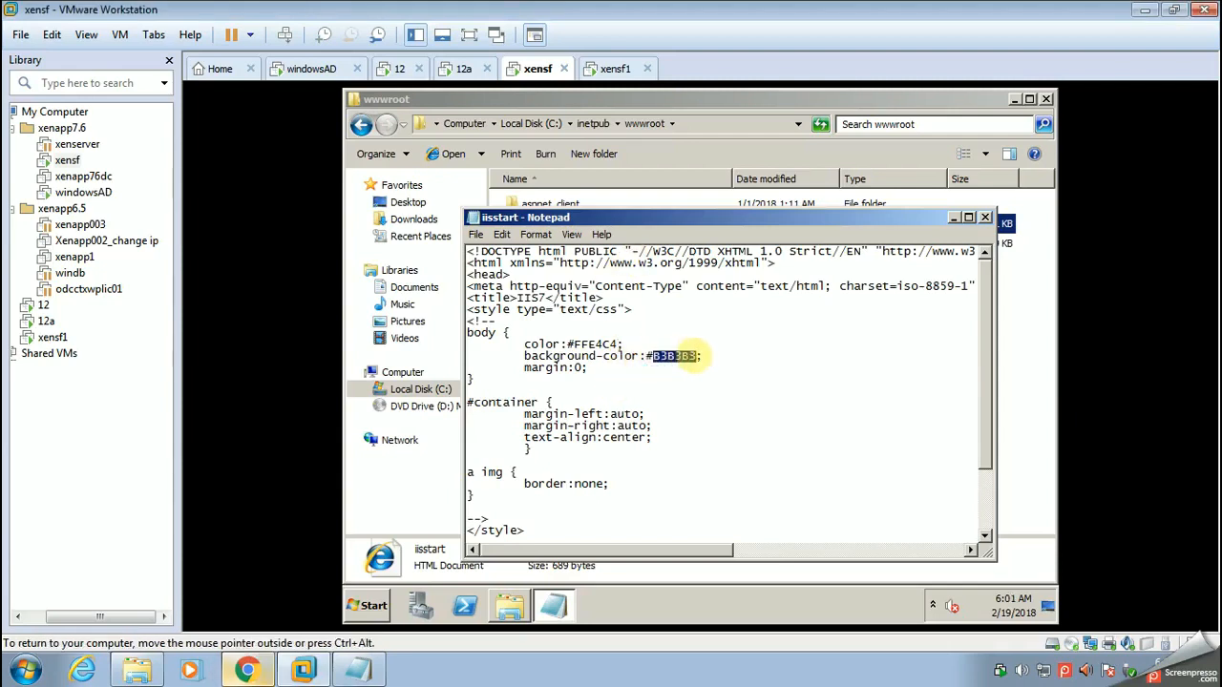
right_click(680, 355)
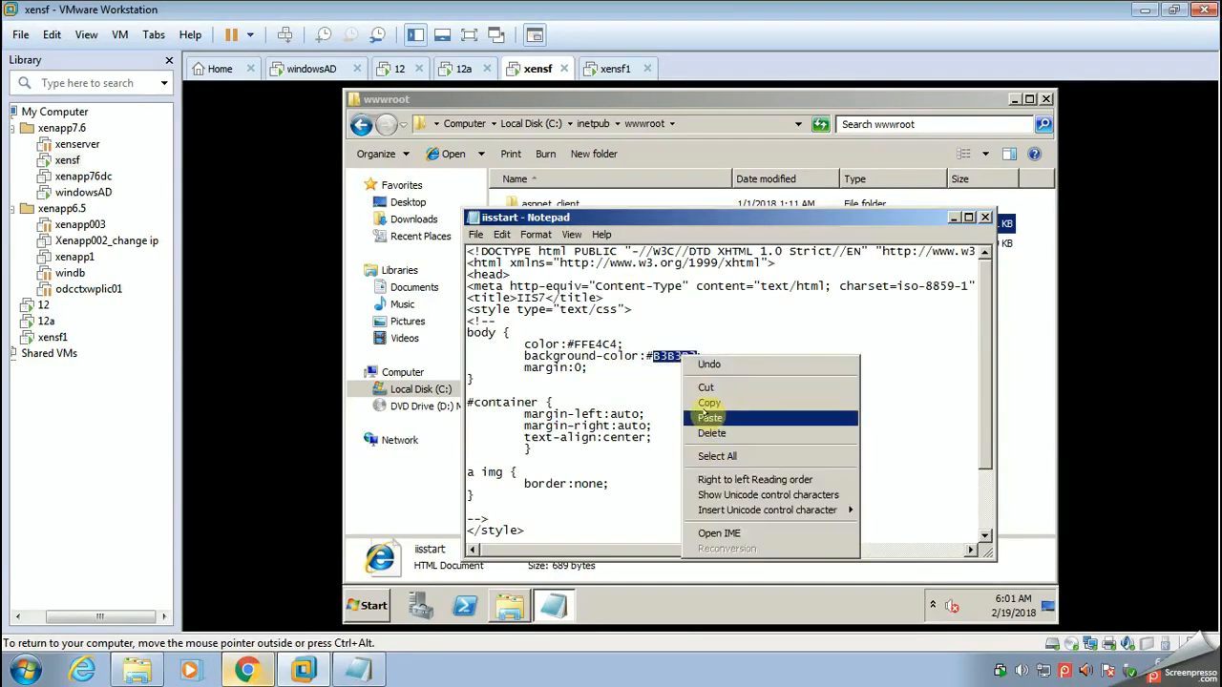
left_click(709, 414)
left_click(986, 218)
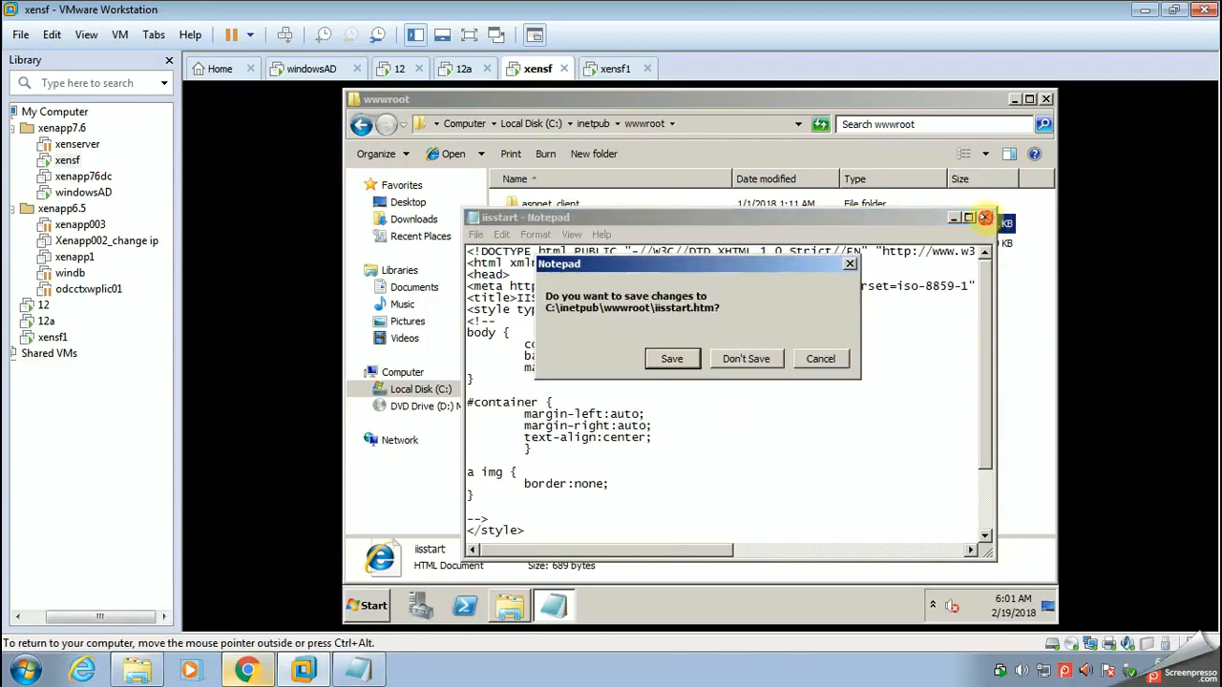
left_click(673, 358)
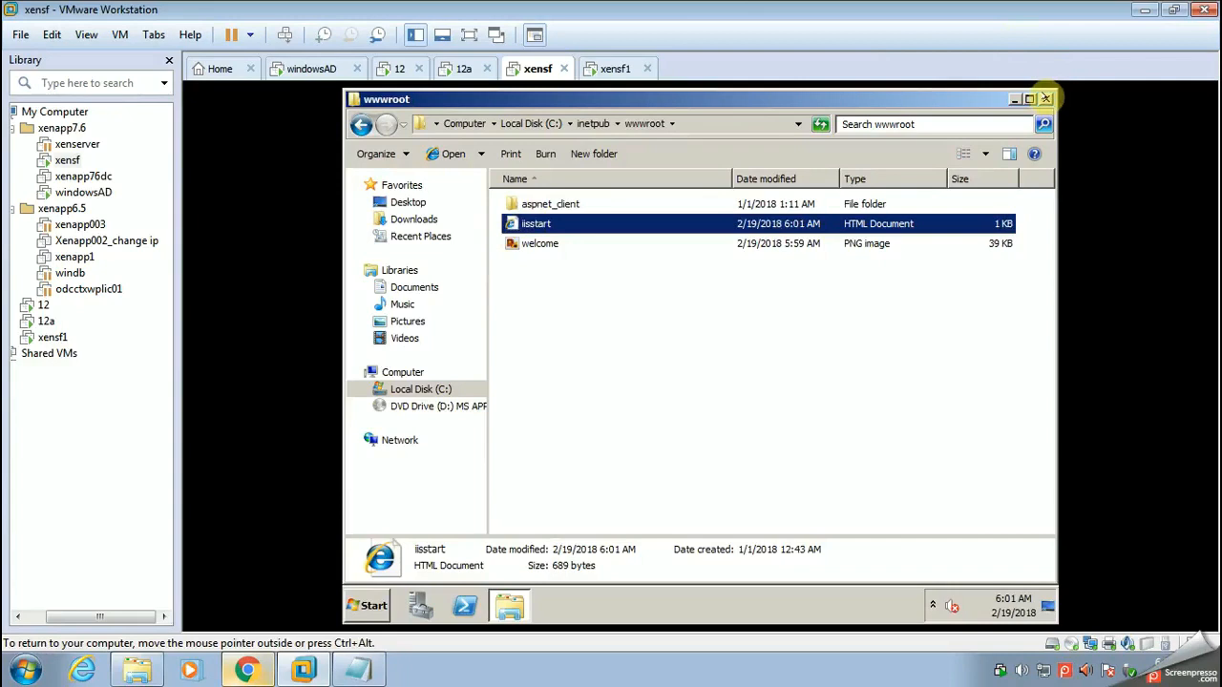
left_click(1046, 98)
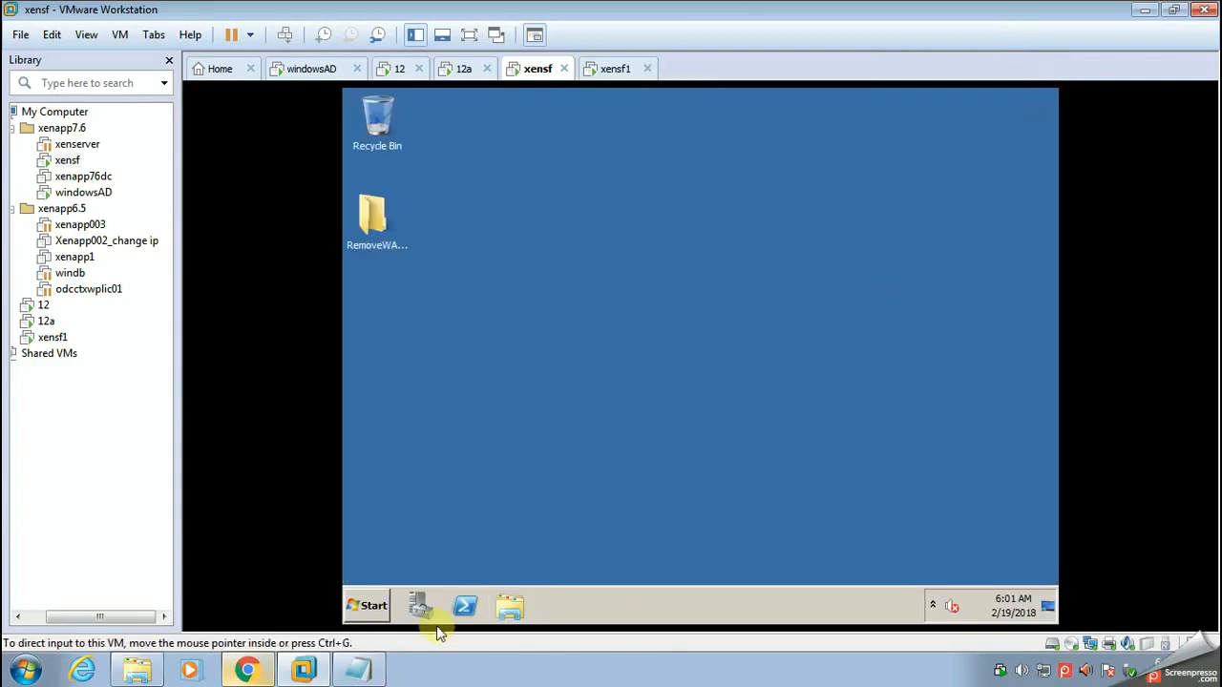
left_click(367, 606)
mouse_move(655, 449)
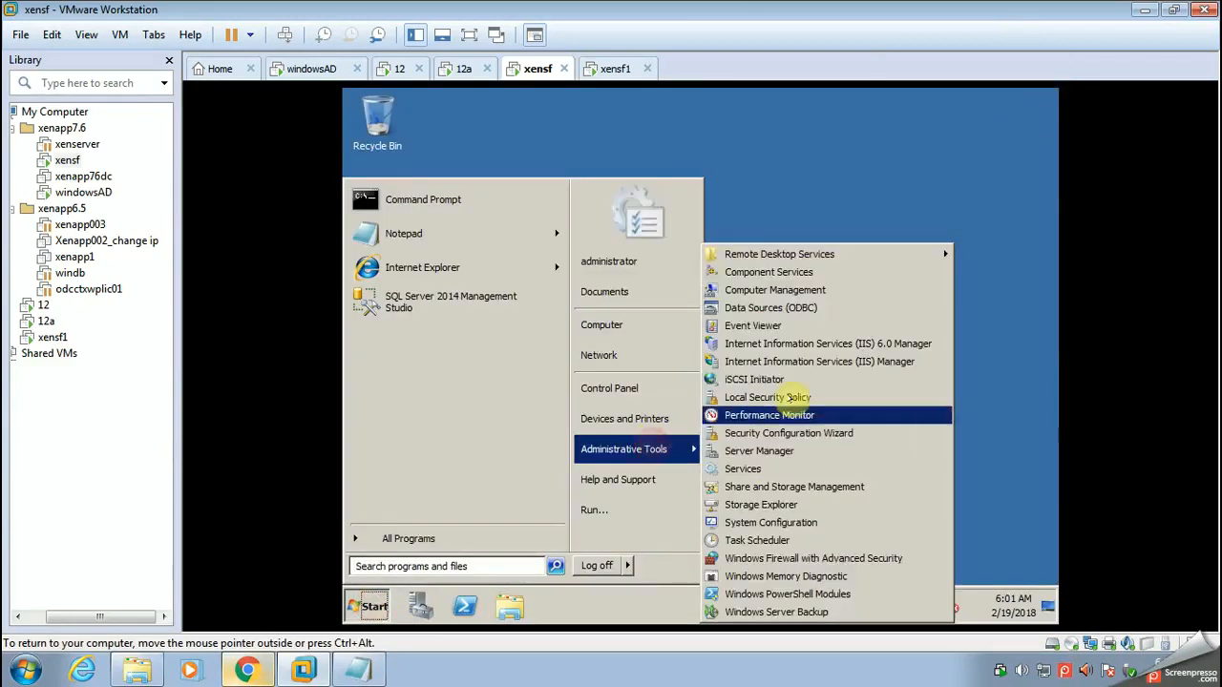
left_click(819, 344)
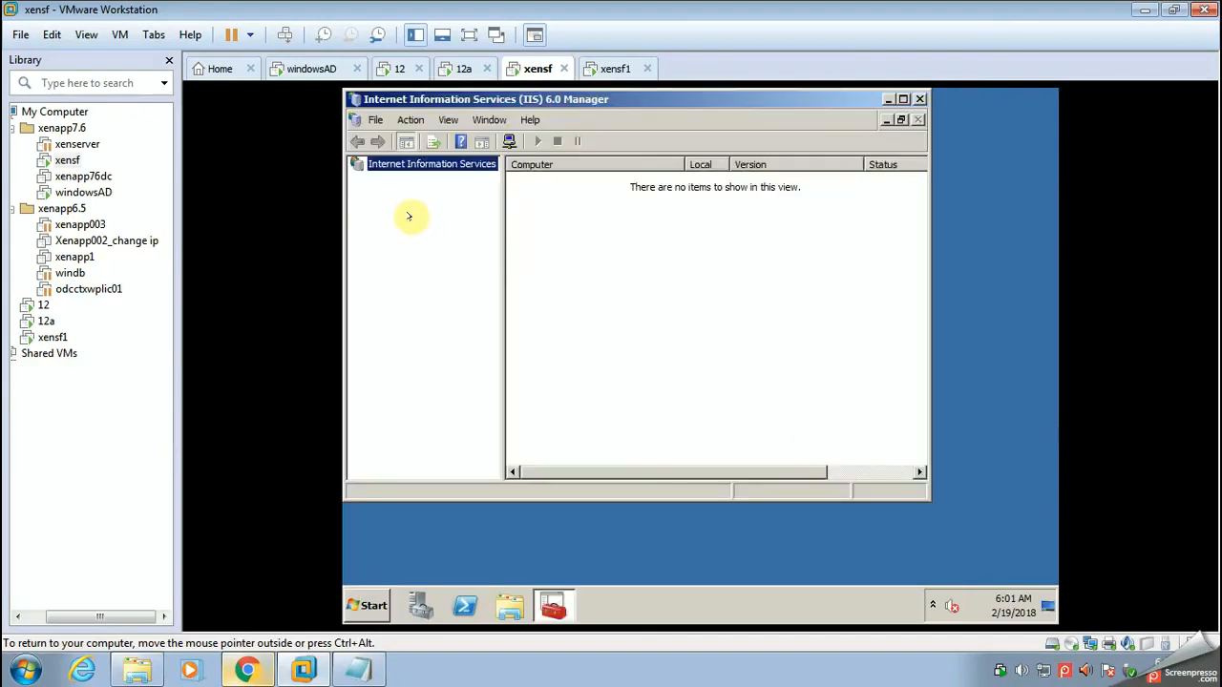
Step: Open Internet Information Services (IIS) Manager on xensf, close the IIS 6.0 Manager, and expand the XENSF server connection
left_click(369, 606)
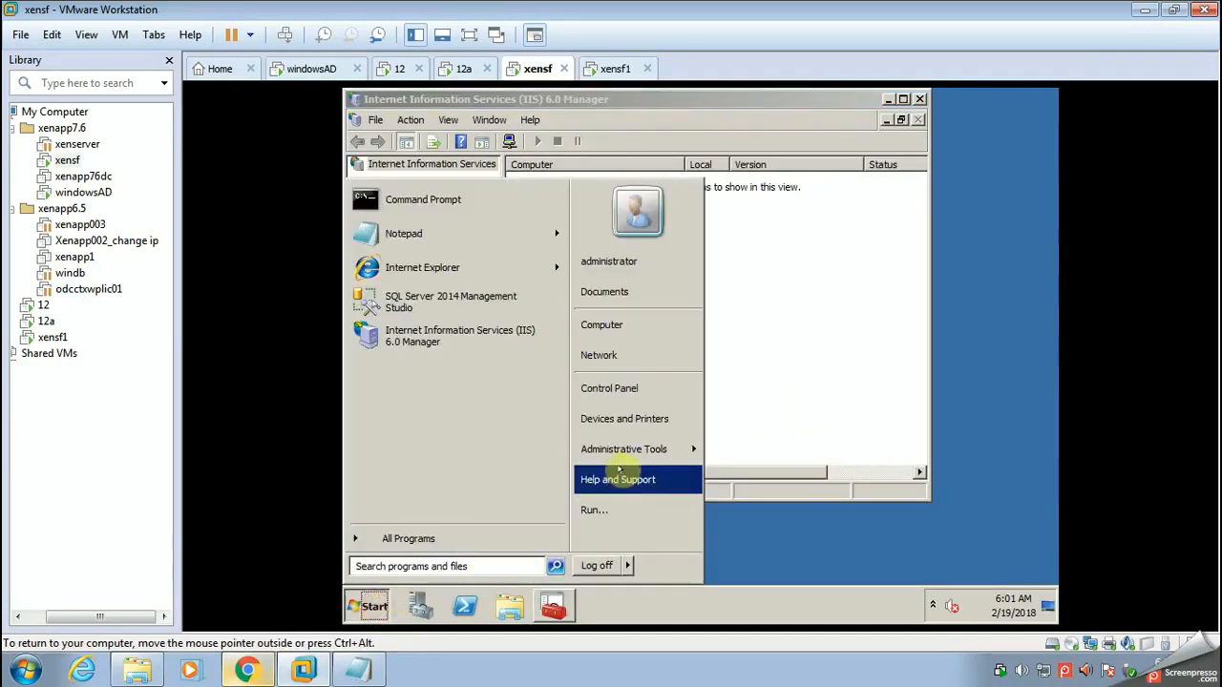
mouse_move(655, 447)
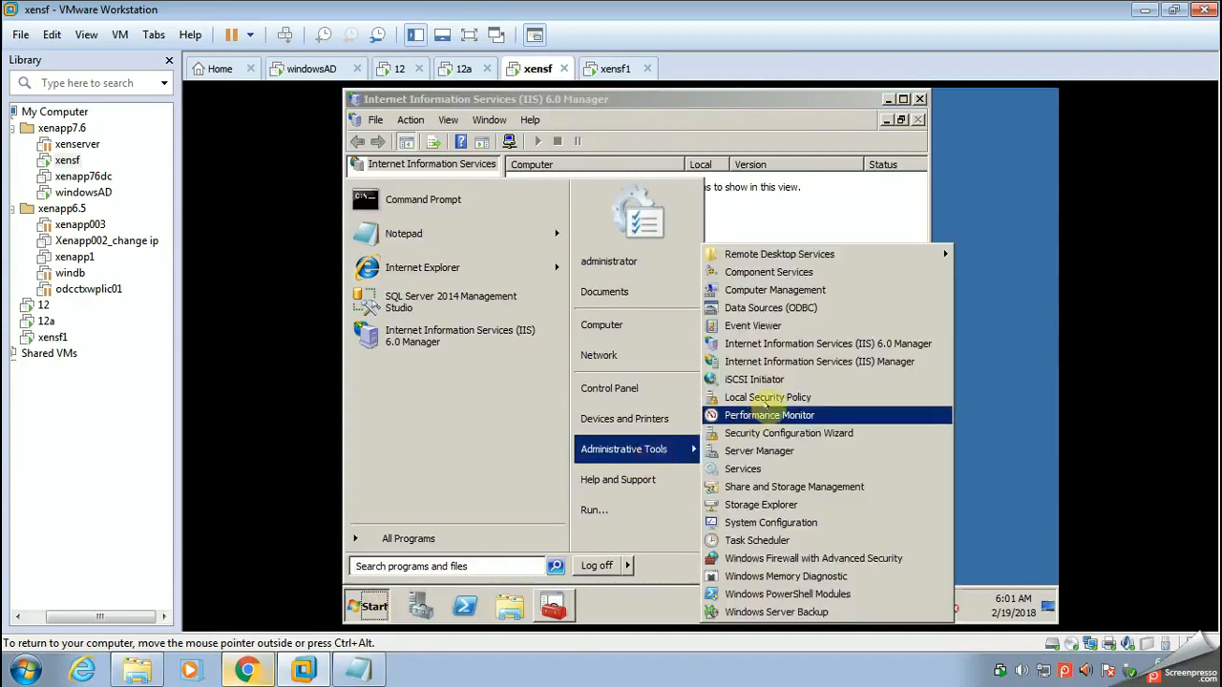
left_click(864, 361)
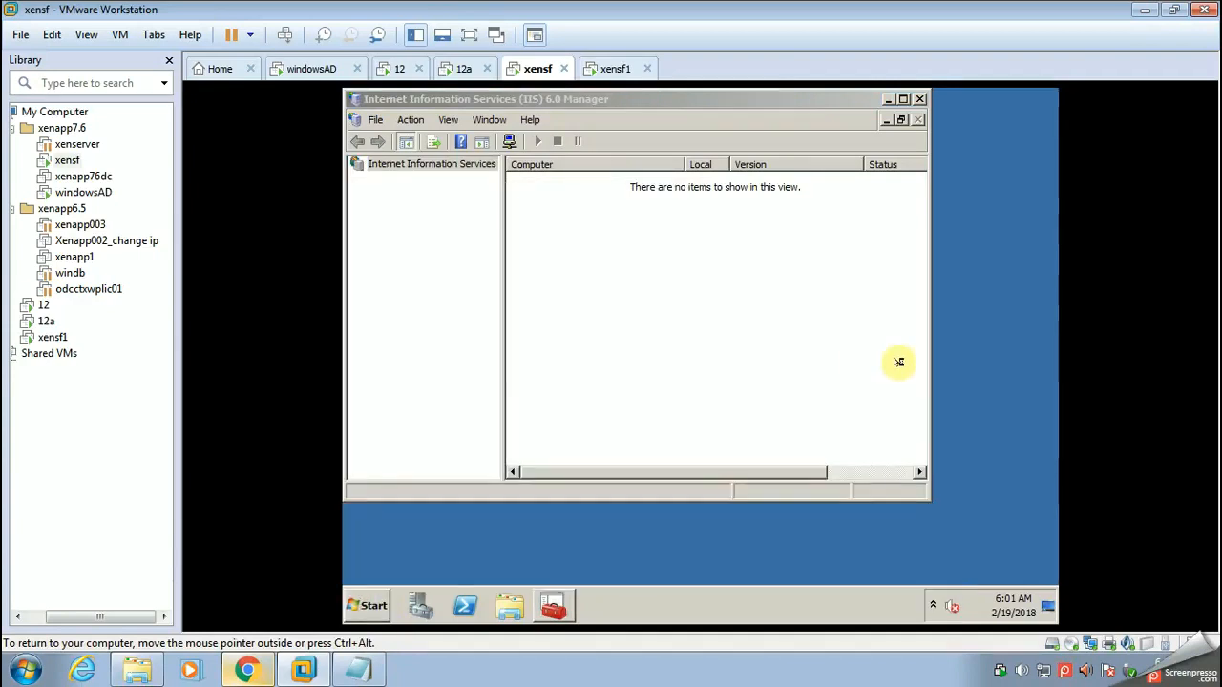
left_click(921, 99)
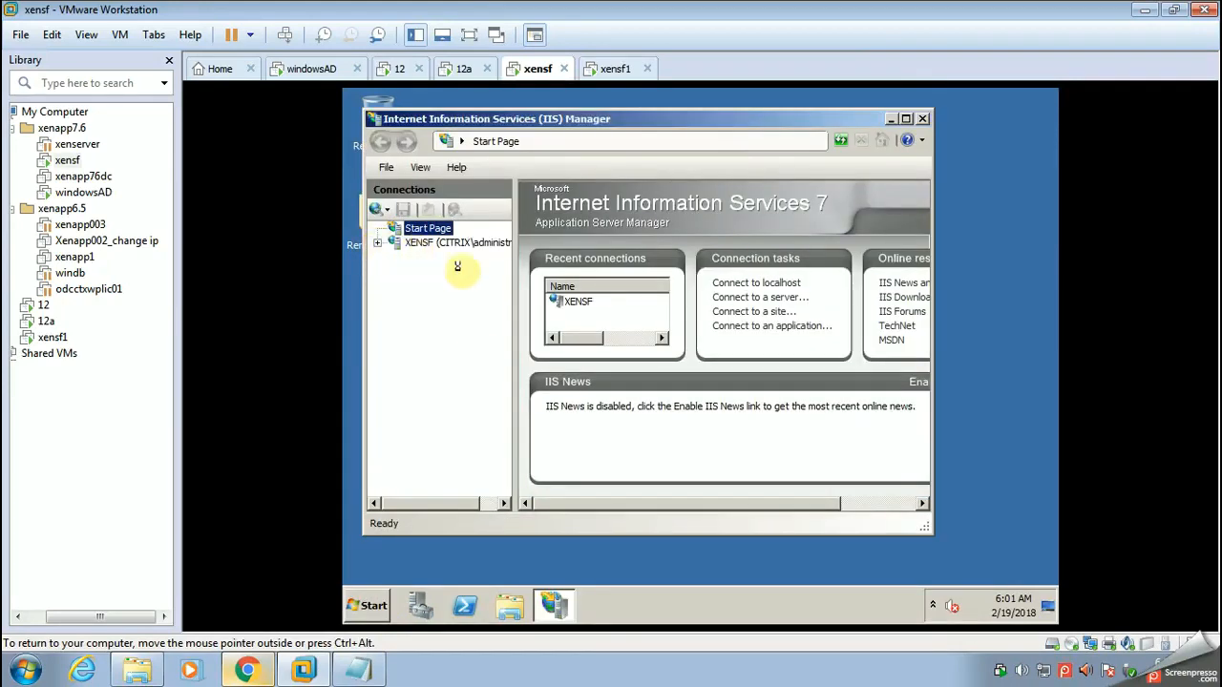
left_click(378, 243)
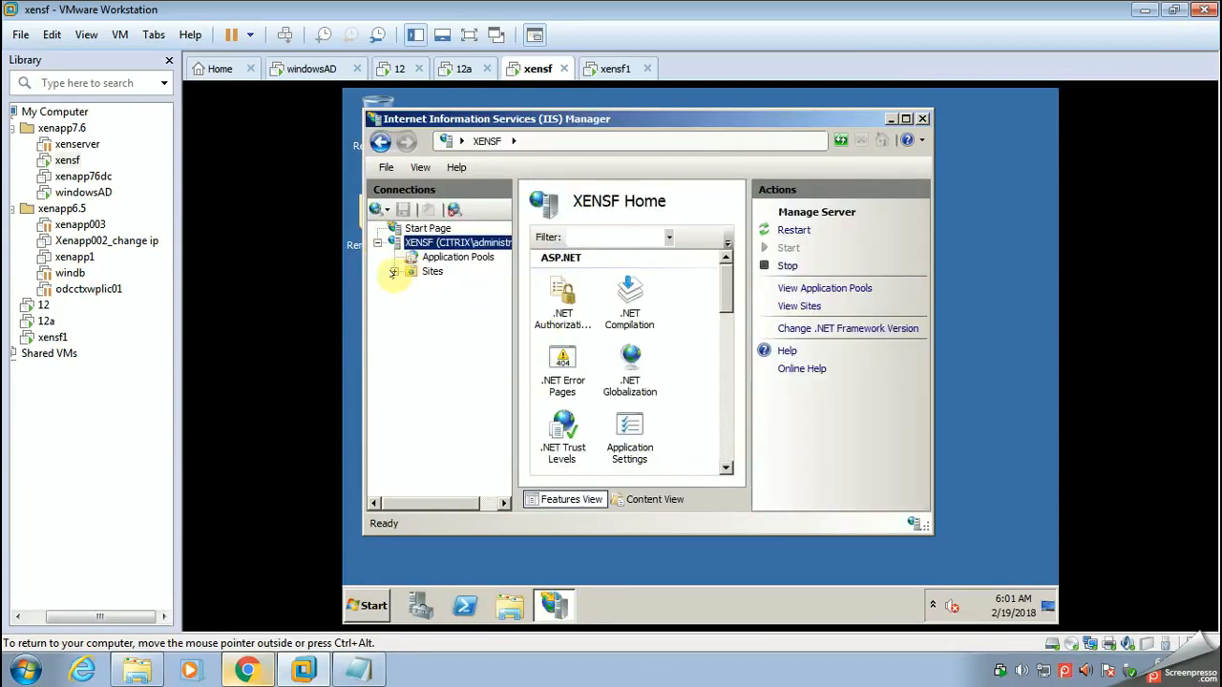
Step: Open the Default Web Site of the XENSF server in a browser over port 80 (http)
left_click(394, 272)
left_click(430, 286)
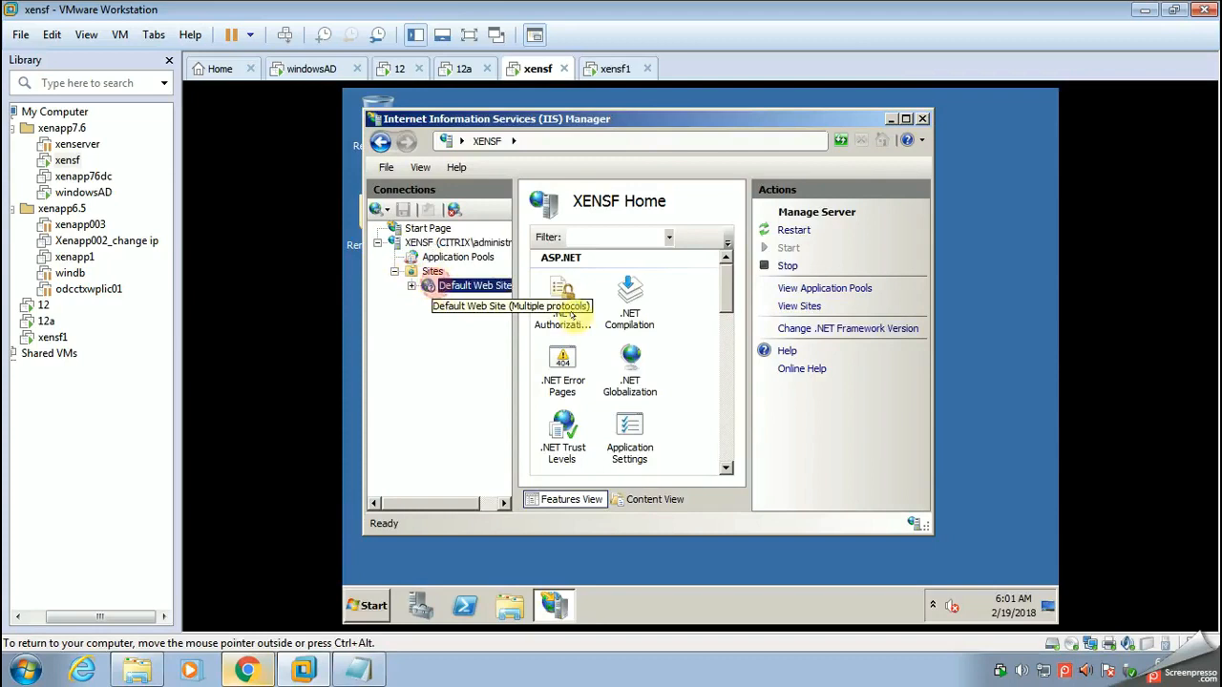
left_click(816, 448)
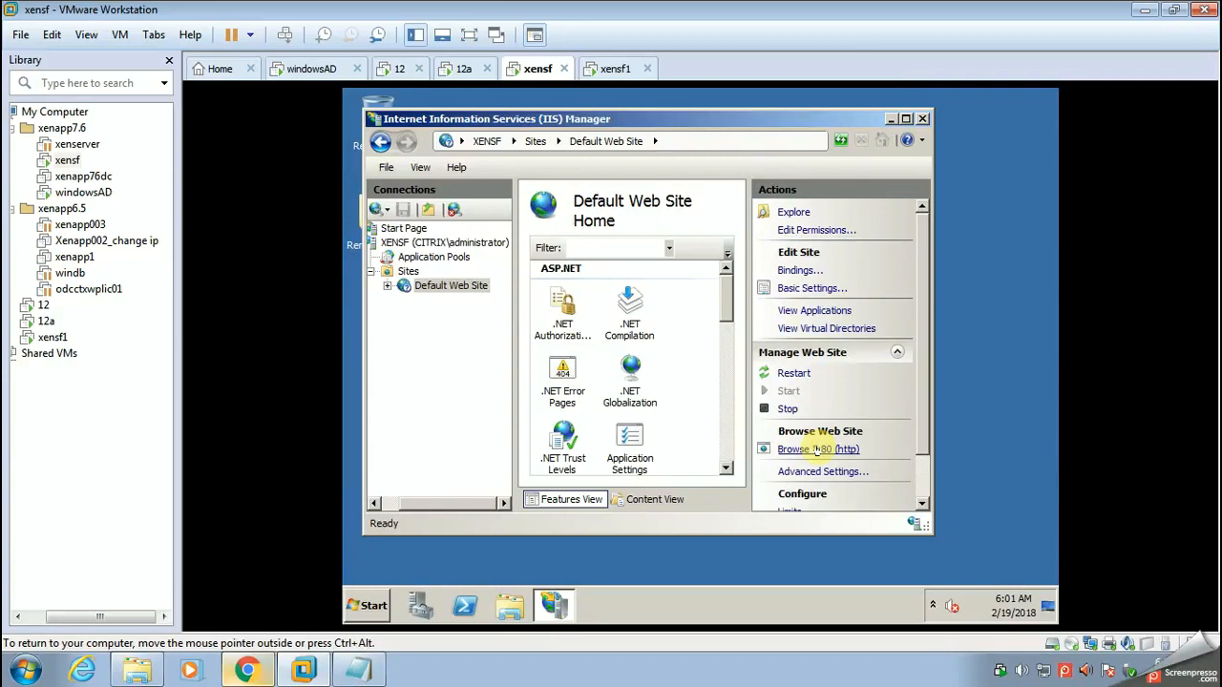
Step: Add the line "default website colour is changed one is blue and another red" to the host's Notepad notes and minimize them
left_click(358, 670)
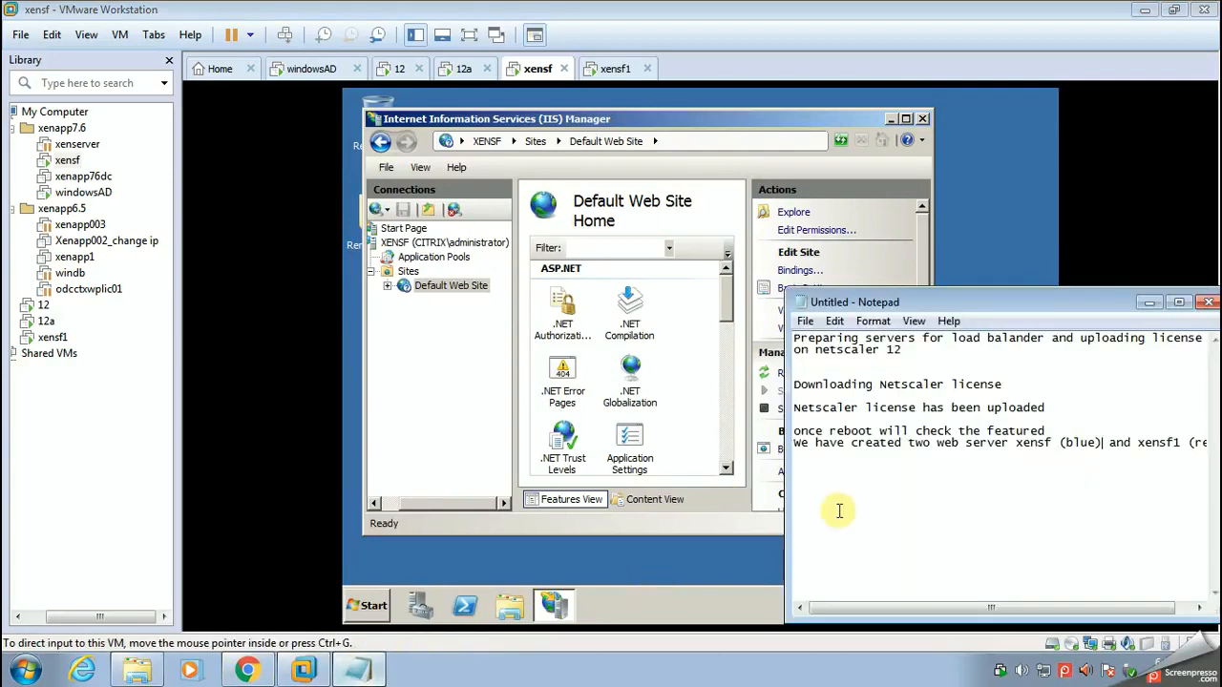
left_click(1178, 442)
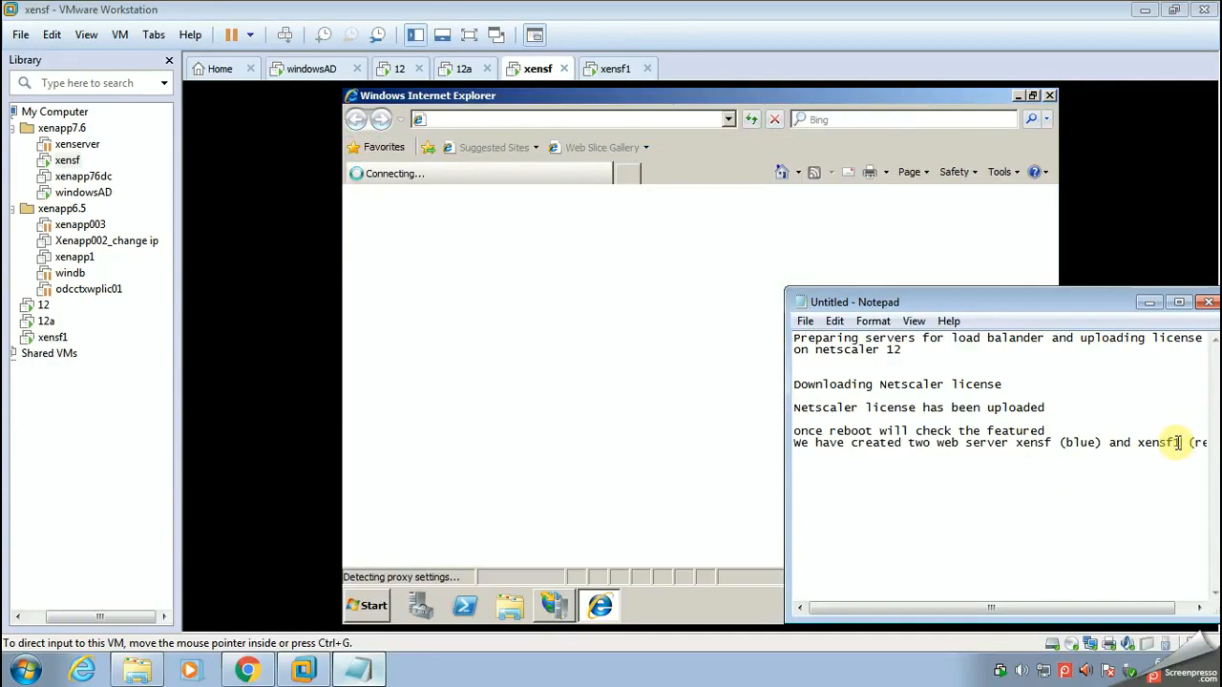
key("End")
key("Return")
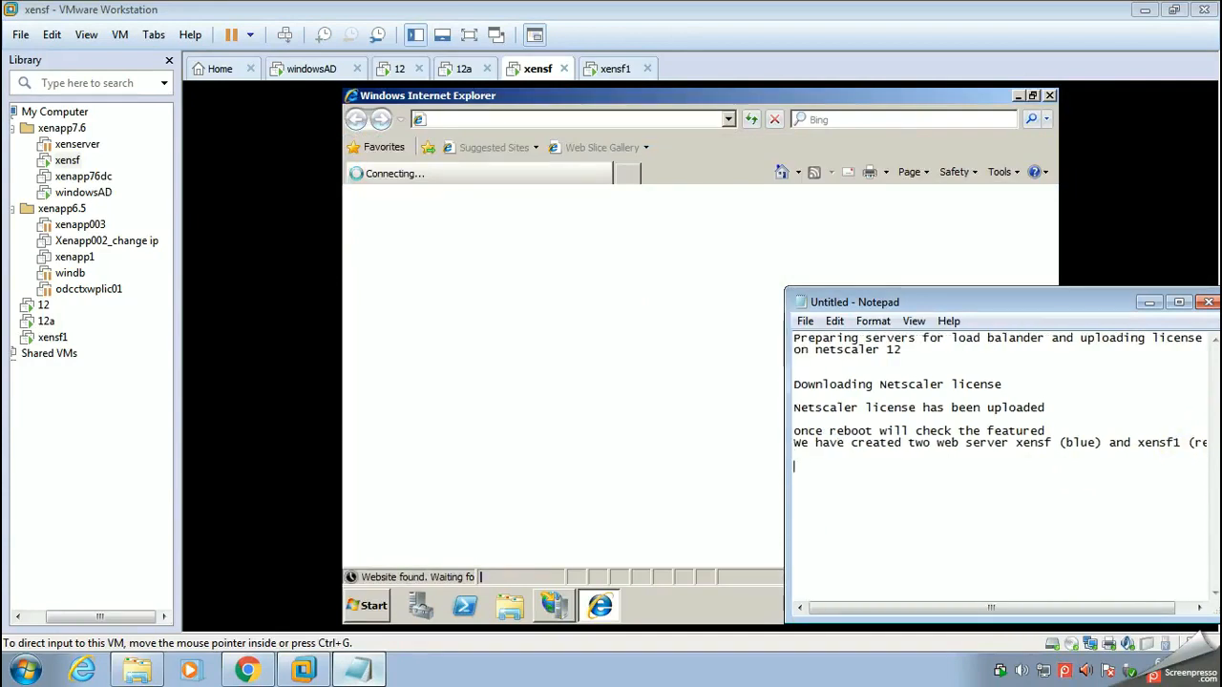
type("de")
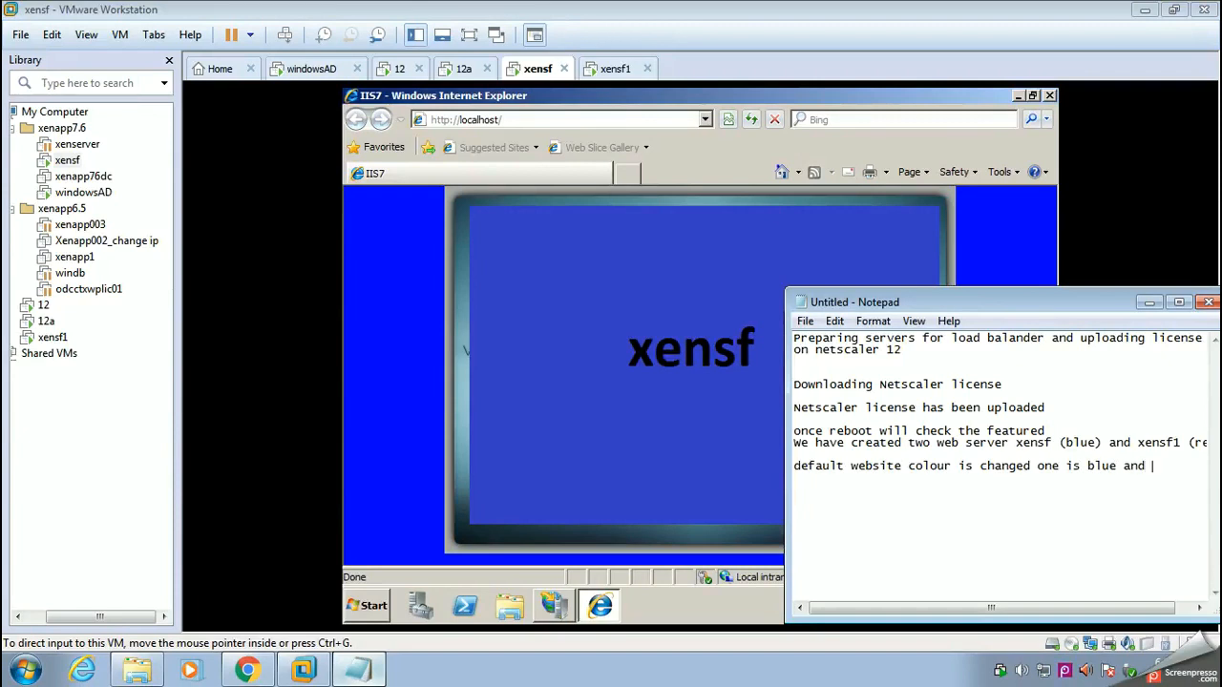
type("r red")
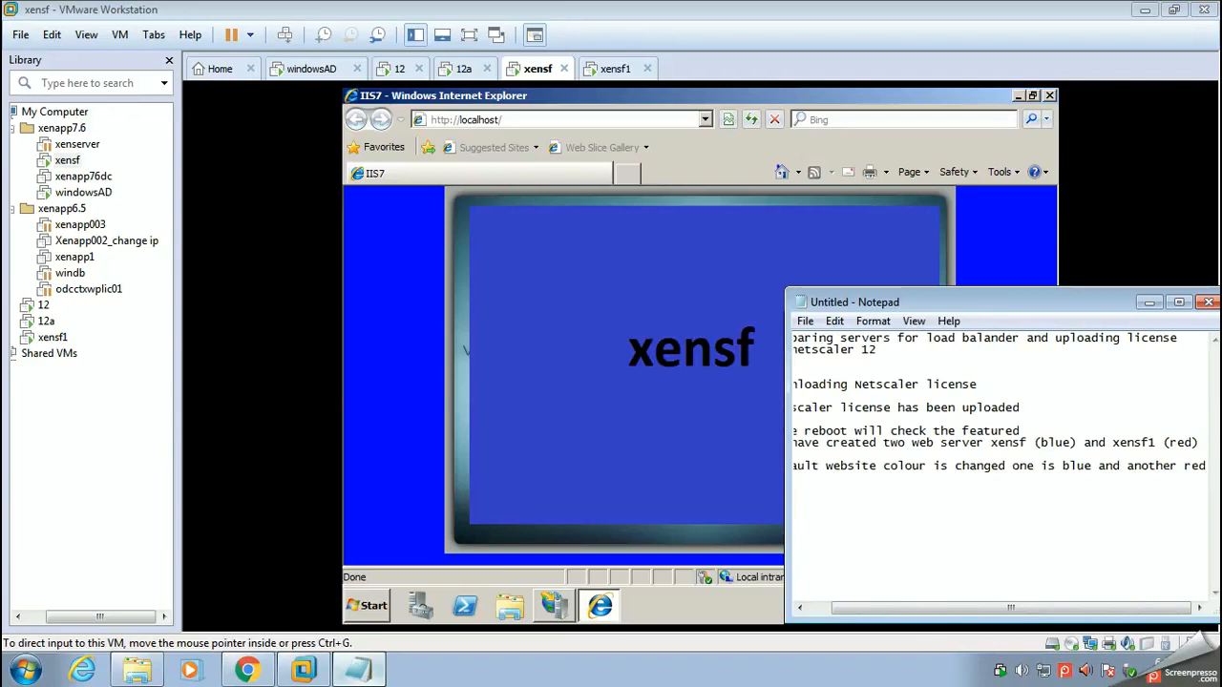
key("Return")
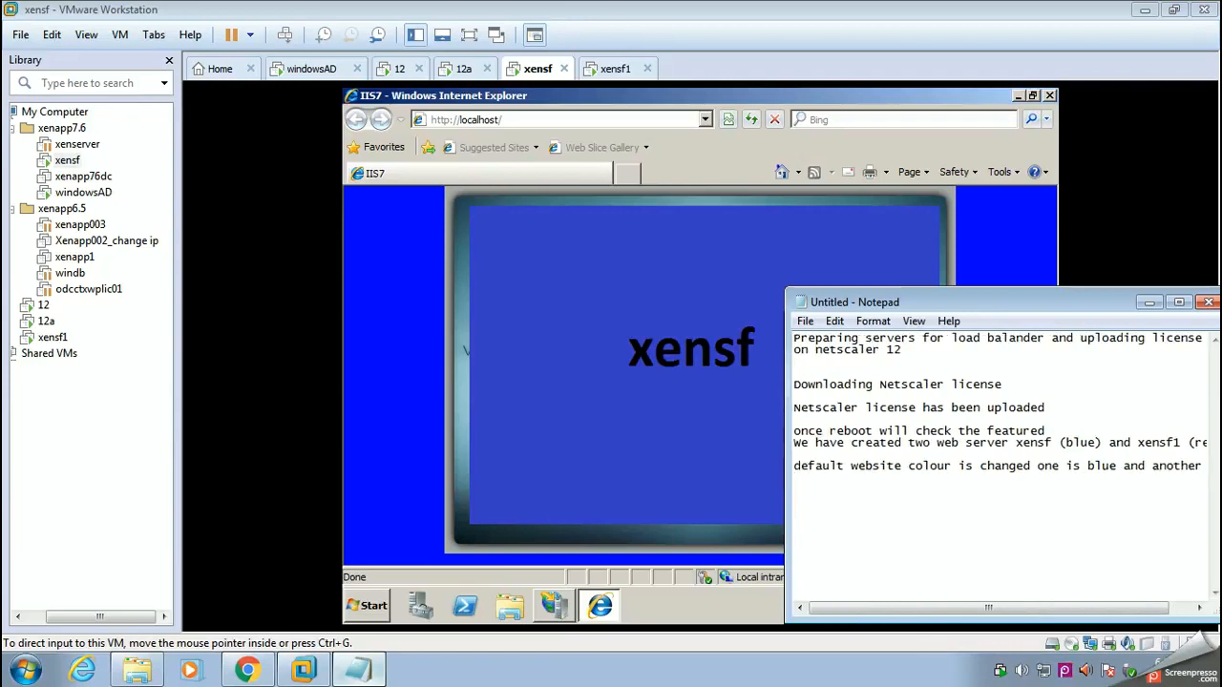
left_click(1149, 302)
Step: Switch to the xensf1 machine, view its iisstart page in Internet Explorer, and close the page and the wwwroot folder
left_click(610, 69)
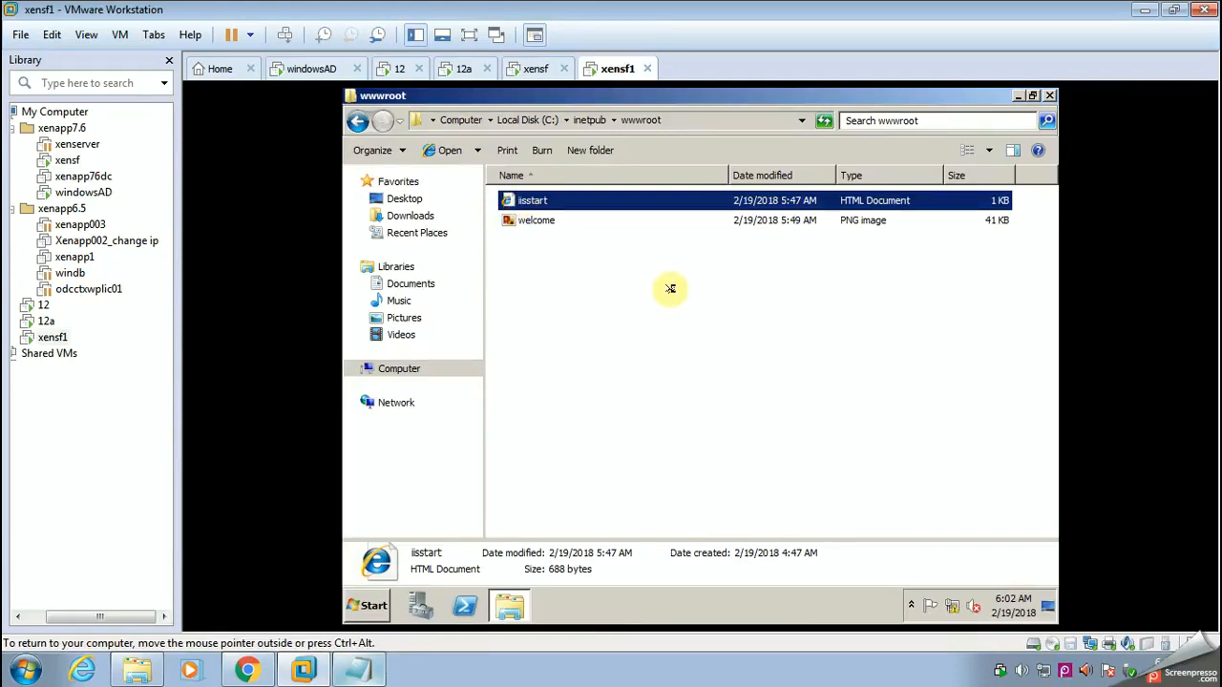
key("Return")
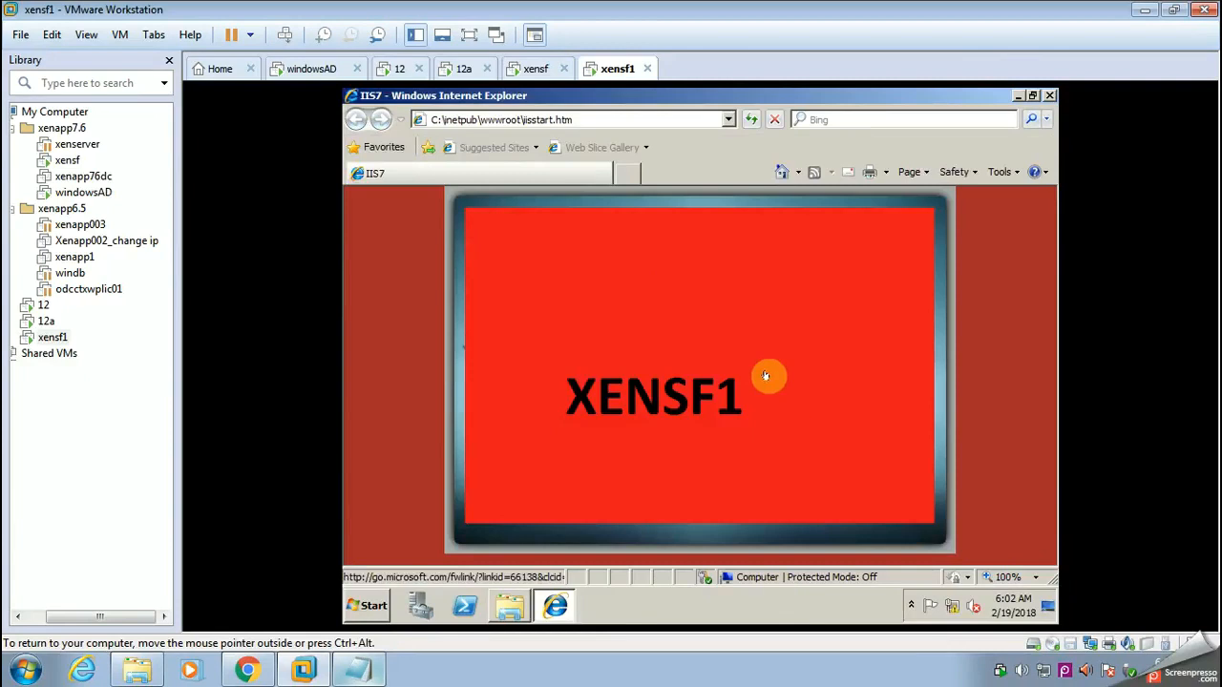
left_click(1048, 96)
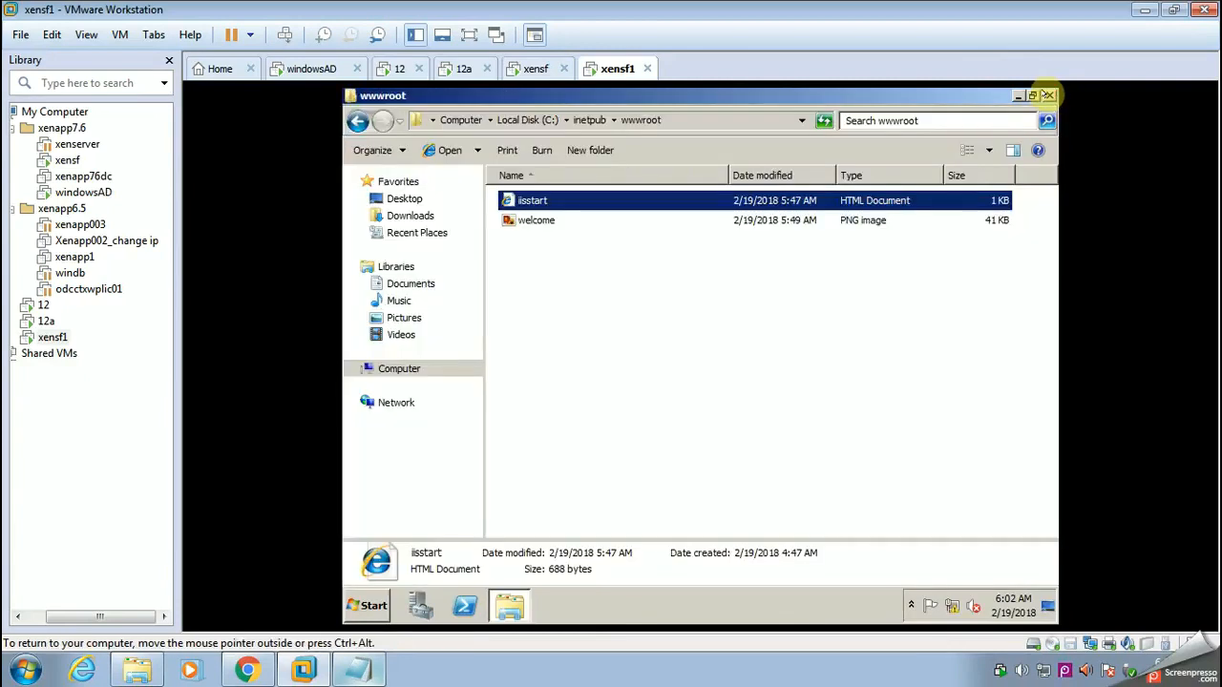
left_click(1048, 95)
Step: Switch to the windowsAD machine, log on to the NetScaler at 199.16.160.101, show the machine full screen and dismiss the secondary-node warning
left_click(316, 69)
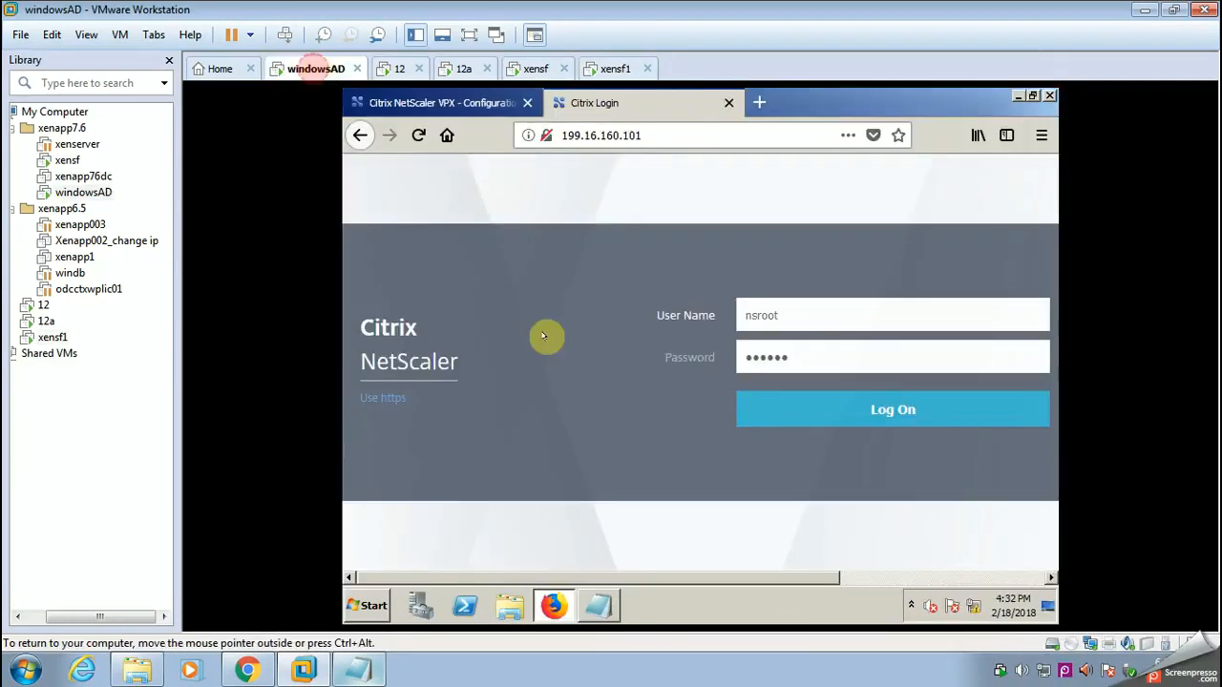
left_click(800, 405)
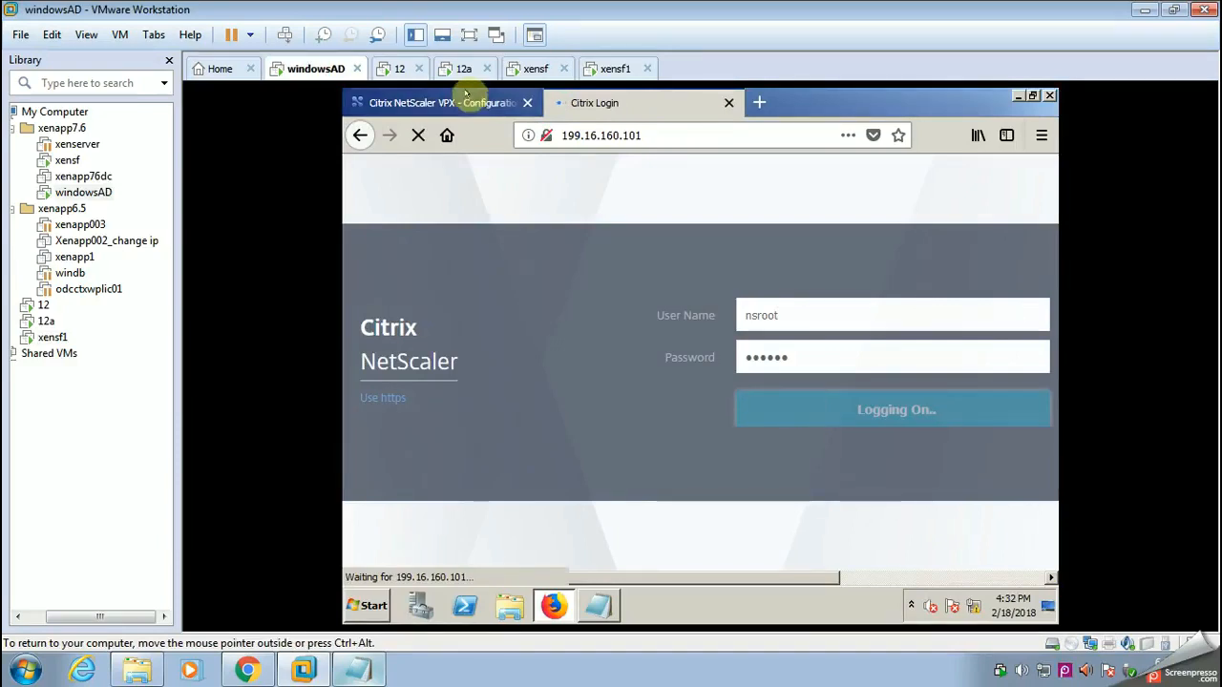
left_click(469, 36)
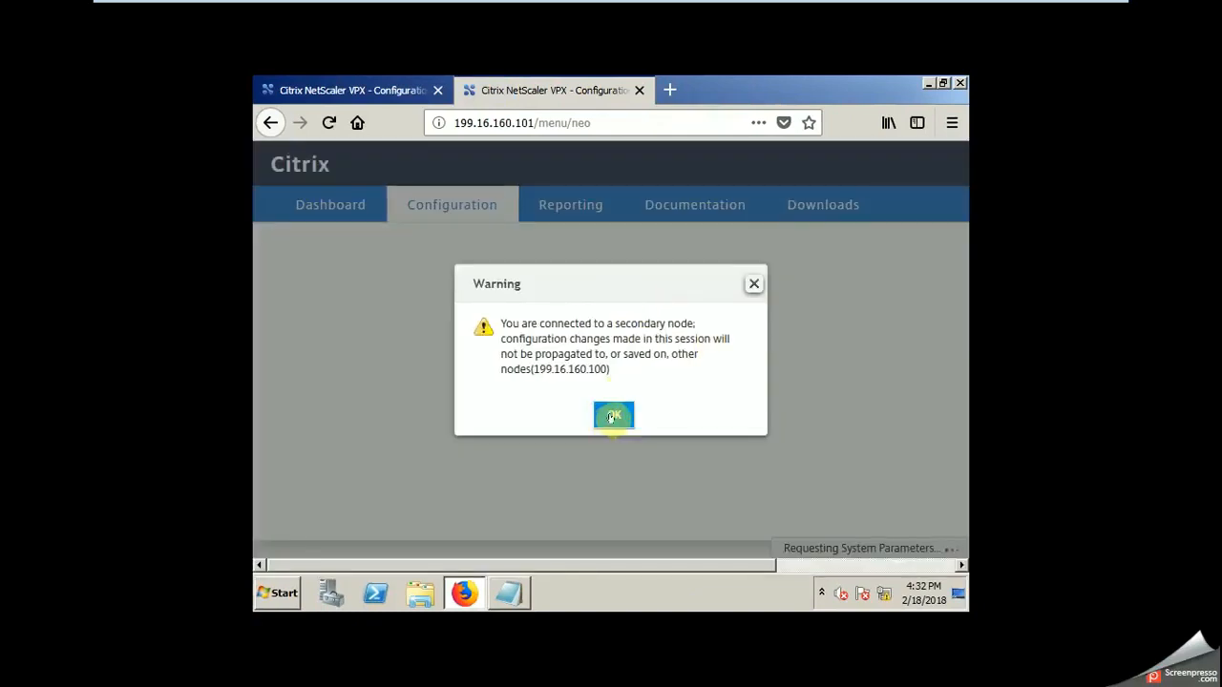
left_click(612, 417)
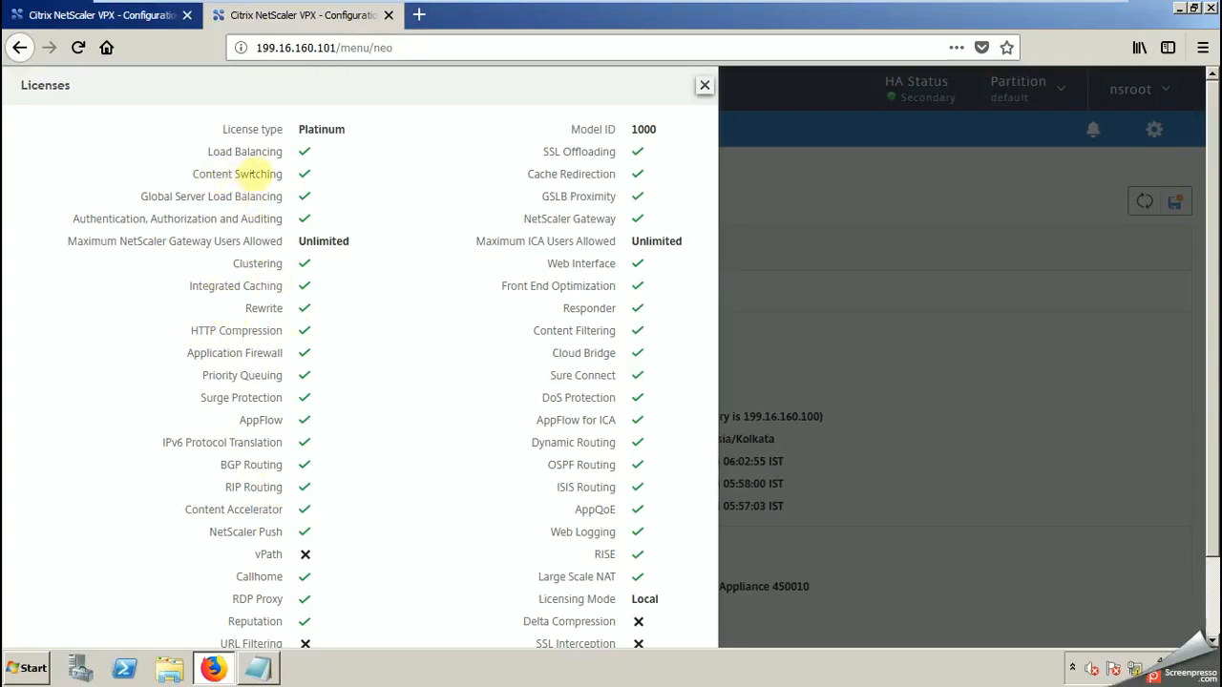
Step: Close the license details of the secondary NetScaler and review the licensed features of the primary at 199.16.160.100
left_click(705, 85)
left_click(358, 342)
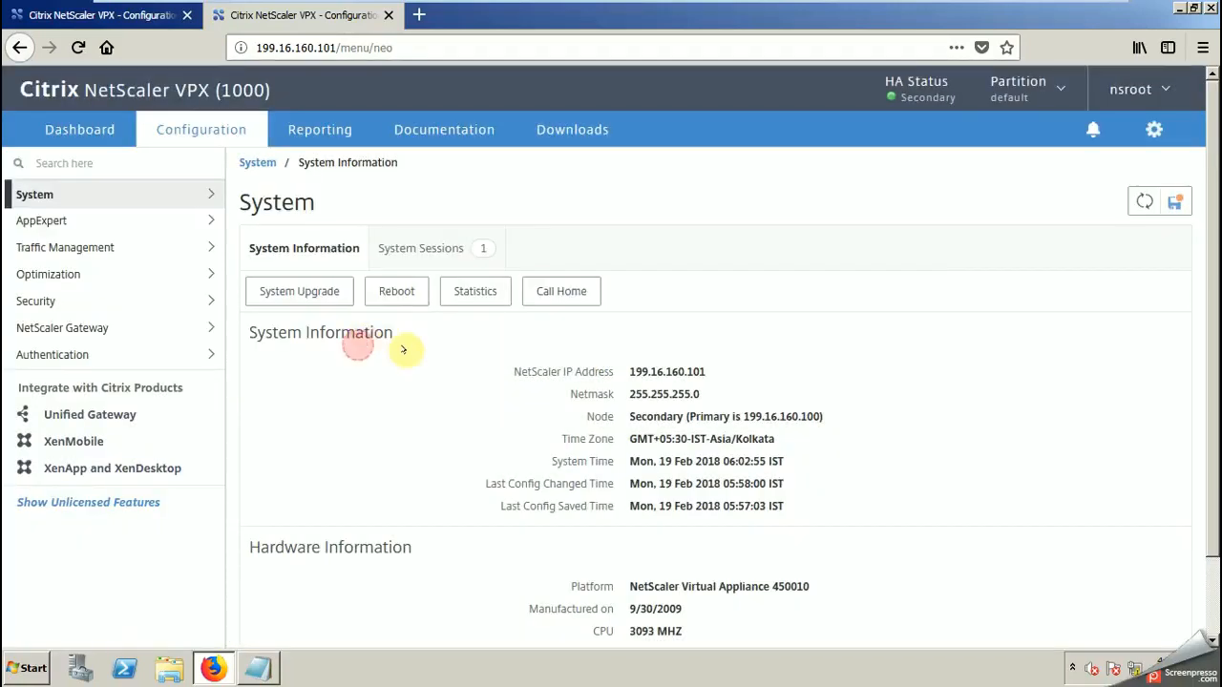
left_click(144, 15)
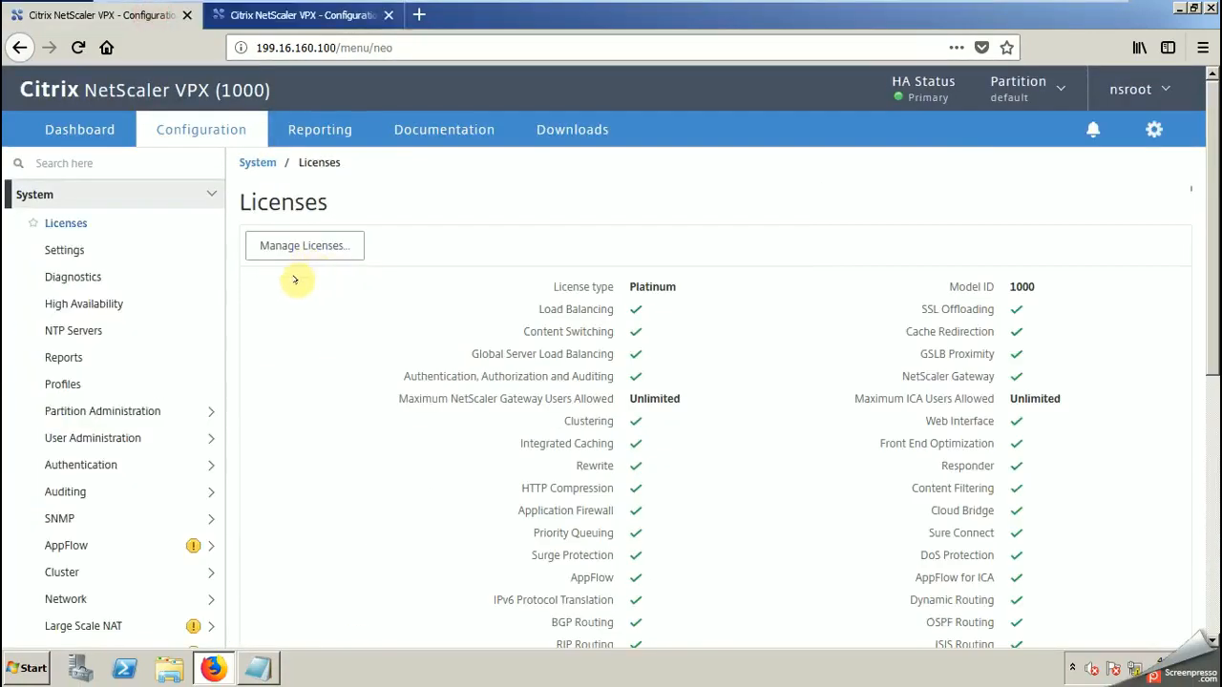
left_click_drag(1213, 256, 1205, 458)
Step: Write the note "license is applied on bothe netscalers" in windowsAD's Notepad and minimize it
left_click(256, 668)
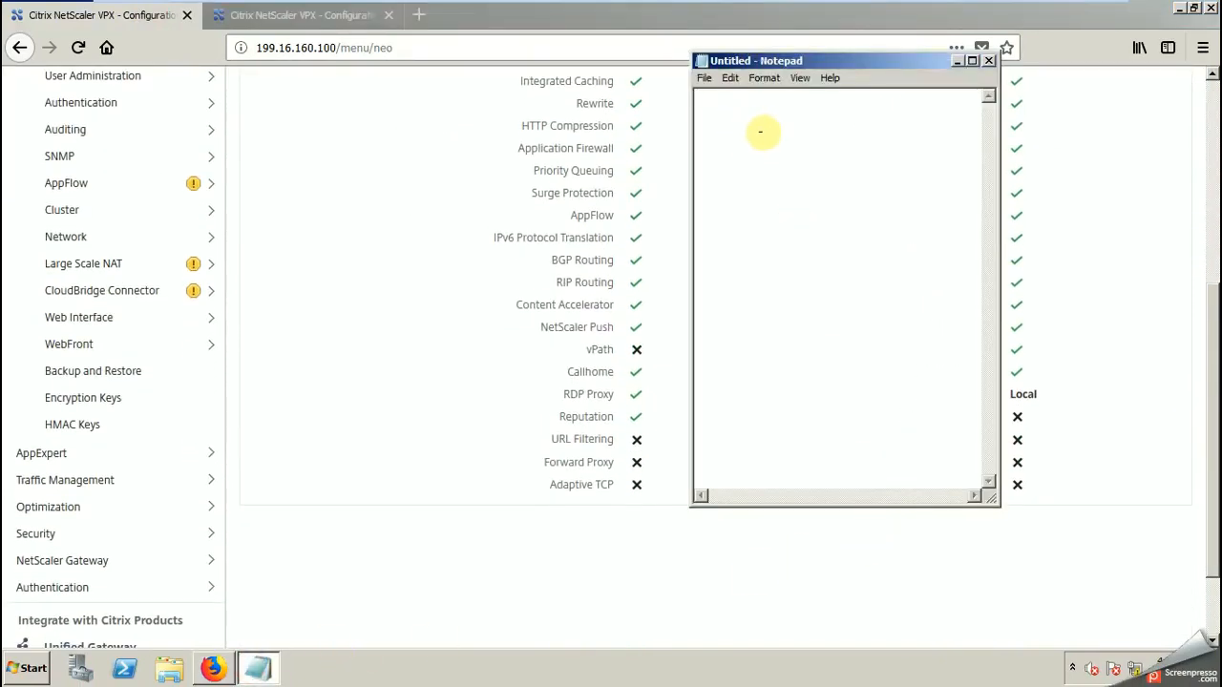
type("license is applied on bothe ne")
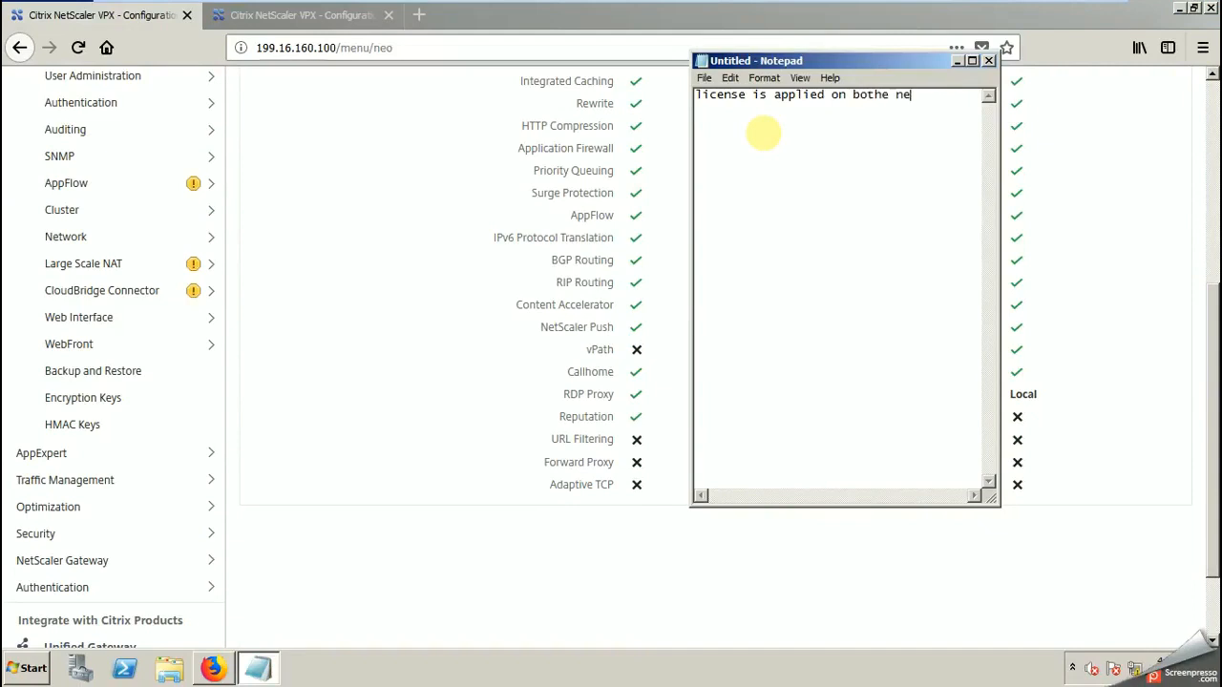
type("tscalers")
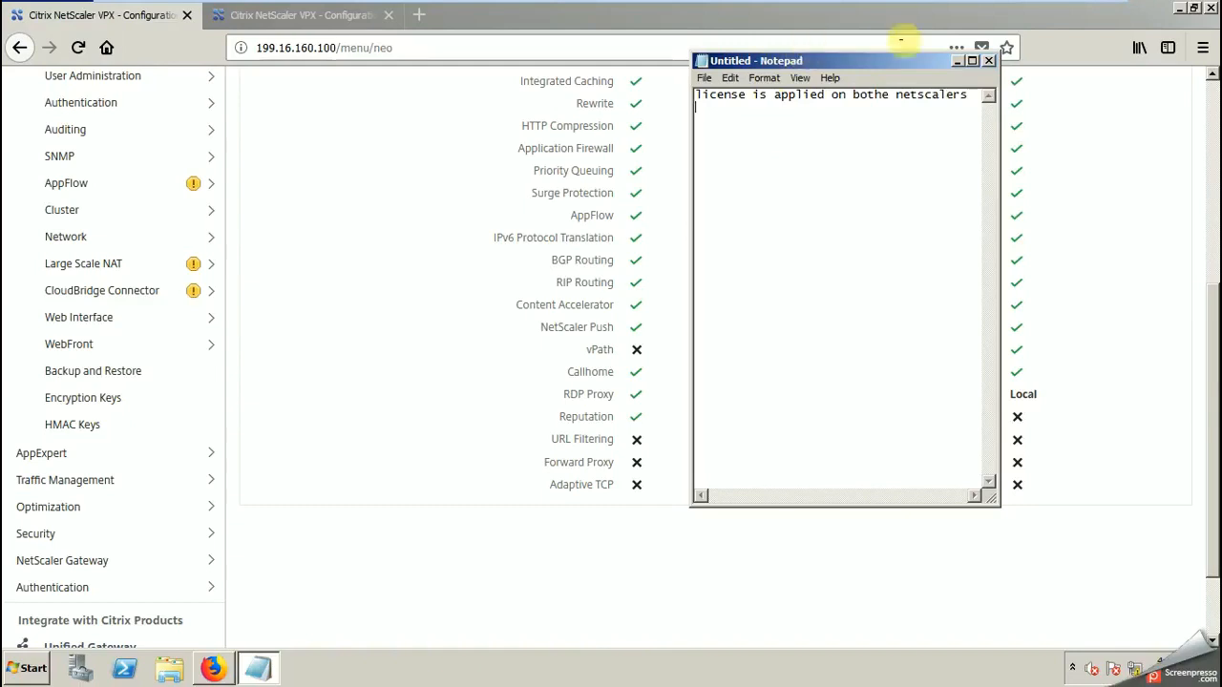
left_click(957, 60)
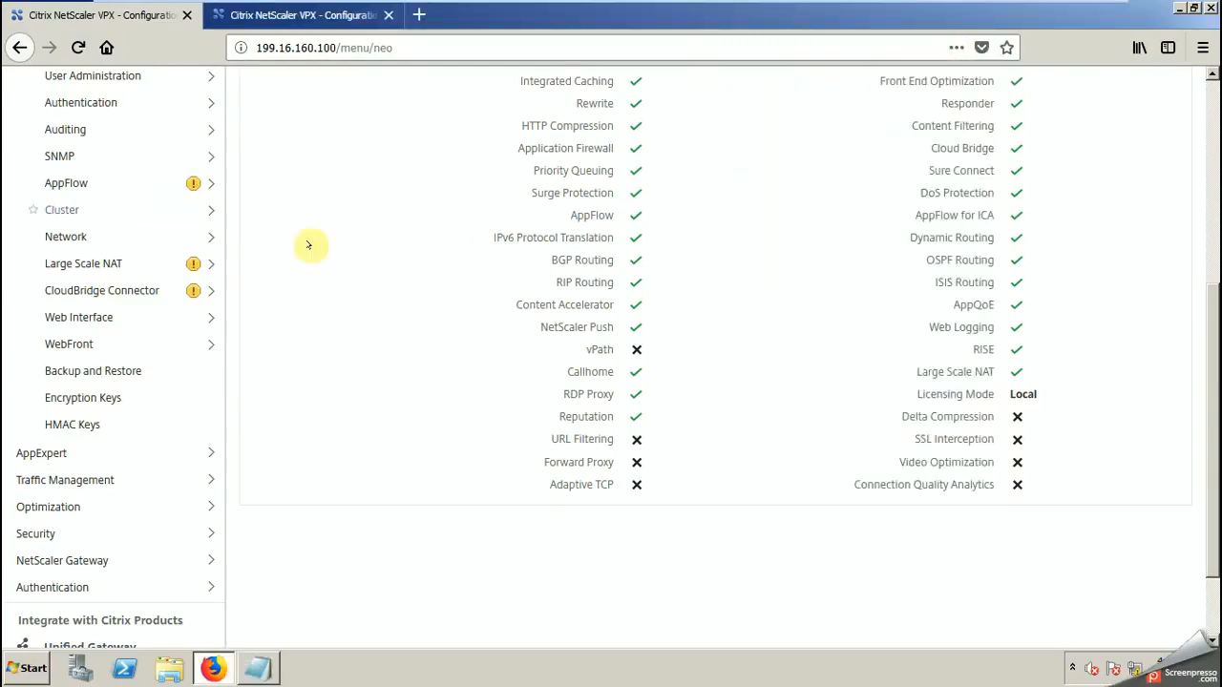
Step: Enable the Load Balancing feature under Traffic Management on the primary NetScaler
scroll(1214, 331, "up", 3)
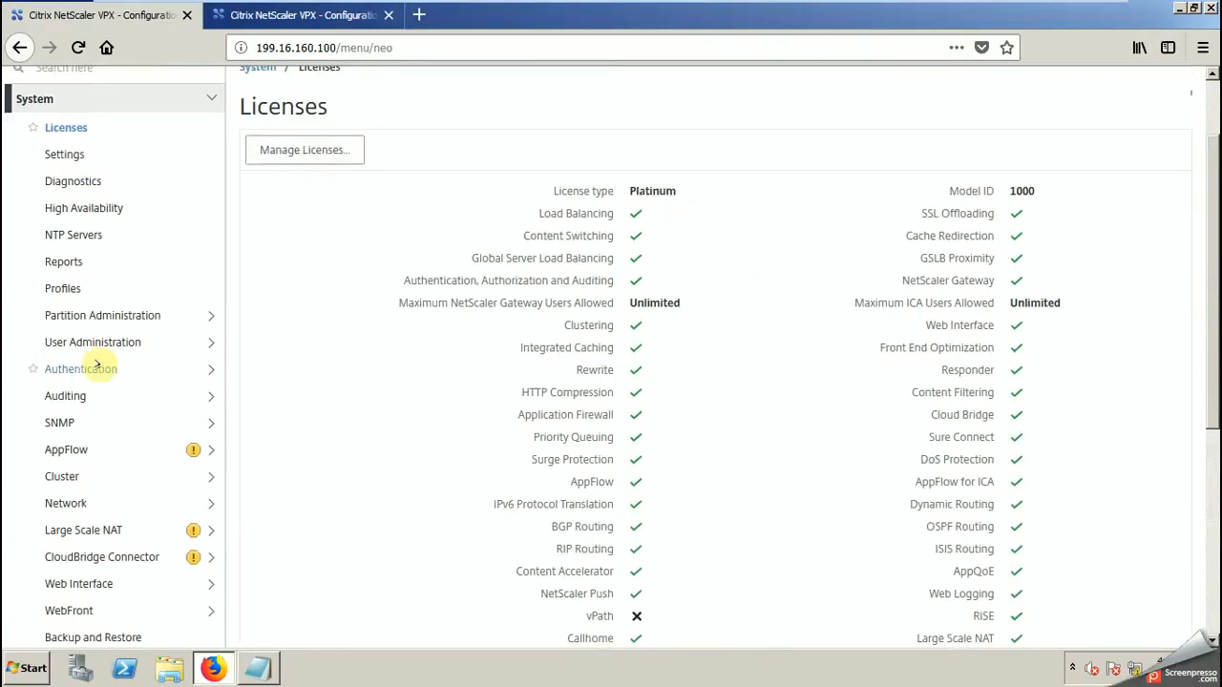
left_click(33, 98)
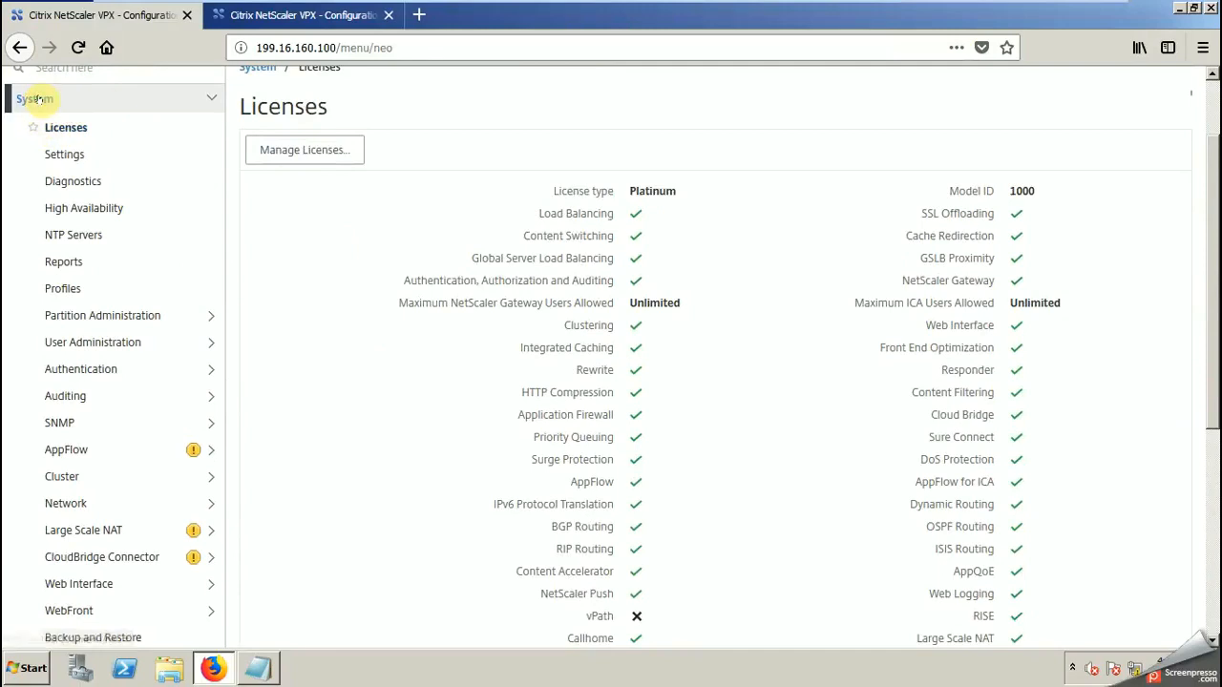
left_click(59, 246)
right_click(159, 278)
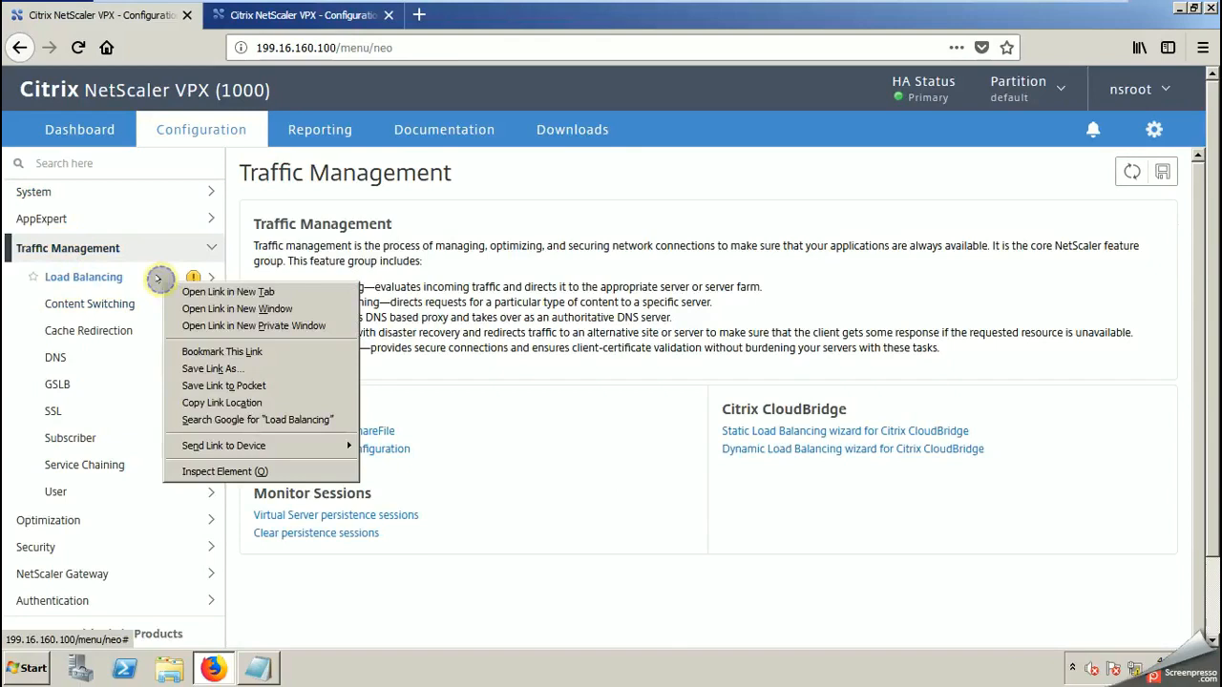
left_click(78, 276)
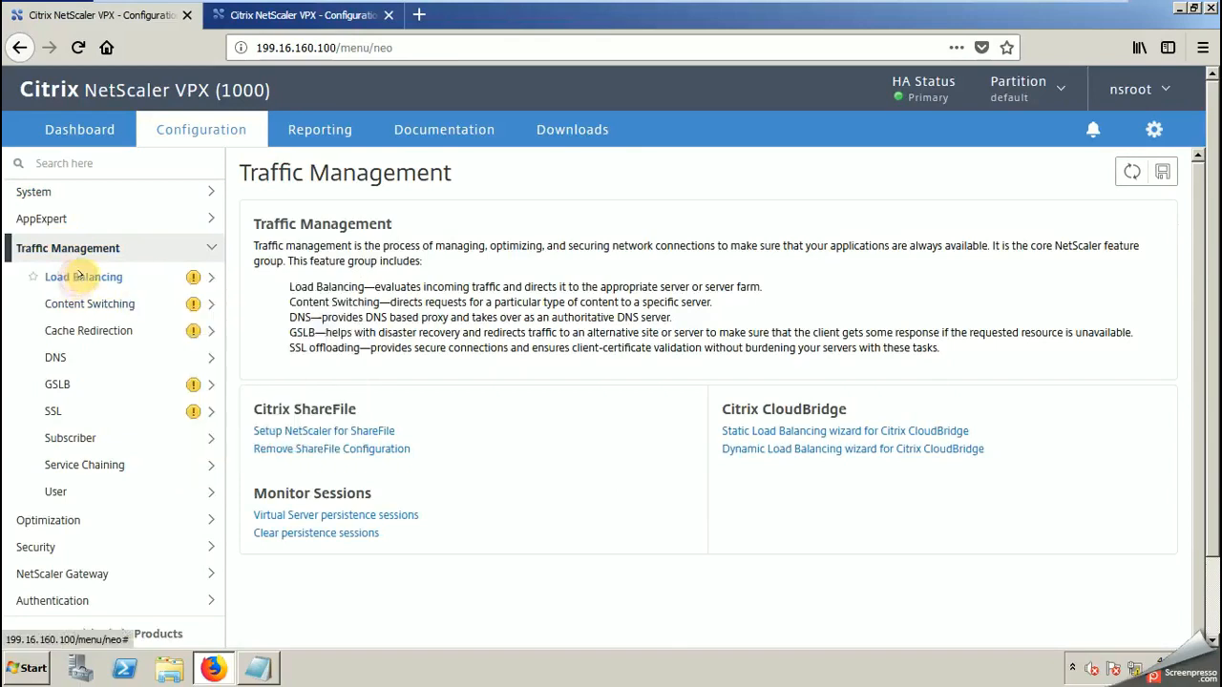
right_click(81, 277)
left_click(103, 288)
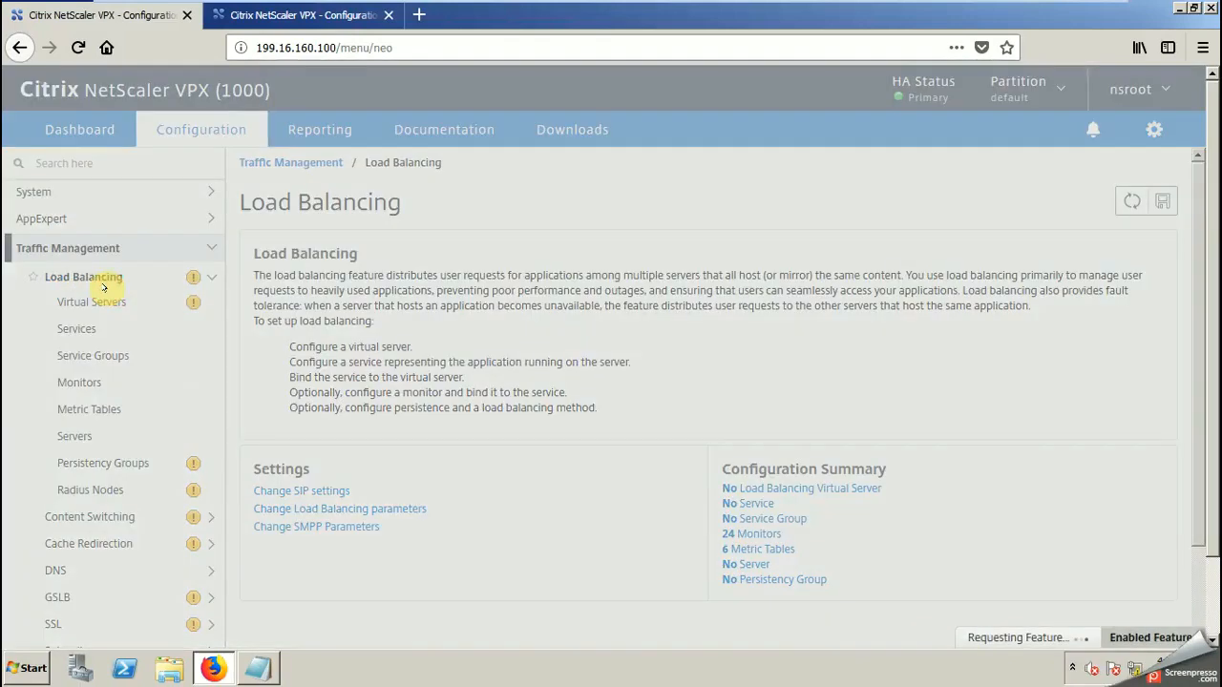
Step: Add the lines "yello exclamation means feature is not enabled" and "right click and enable it" to the Notepad notes
left_click(259, 665)
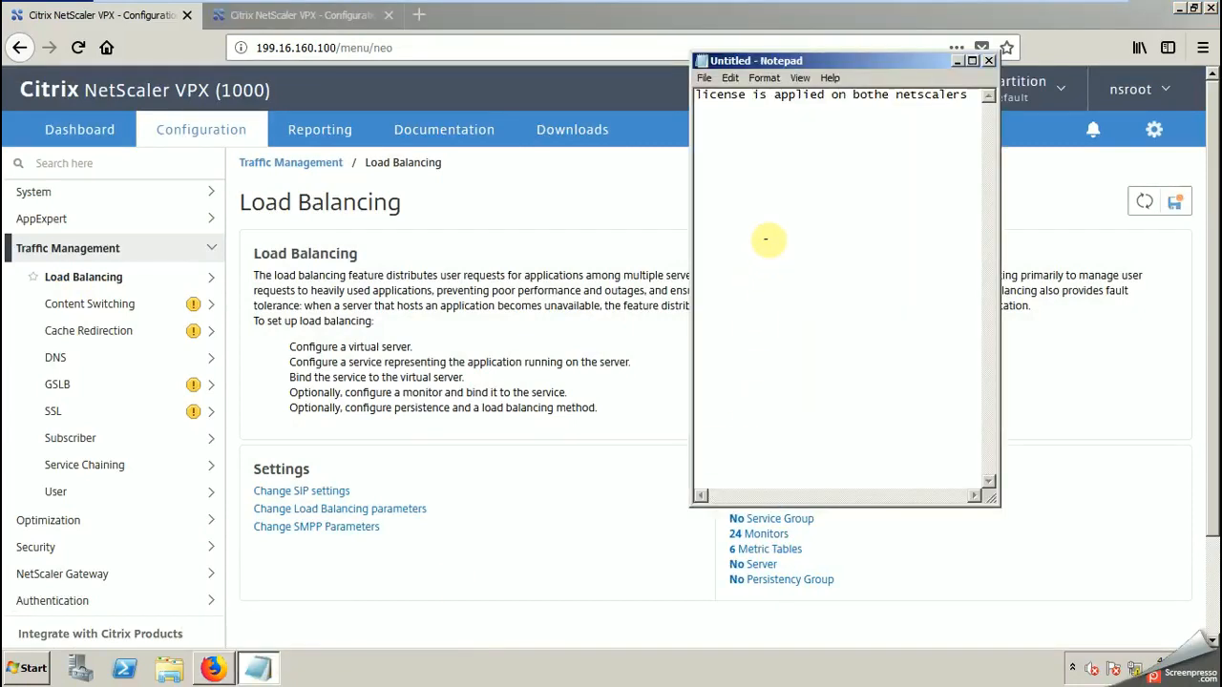
type("yello exclamation means fea")
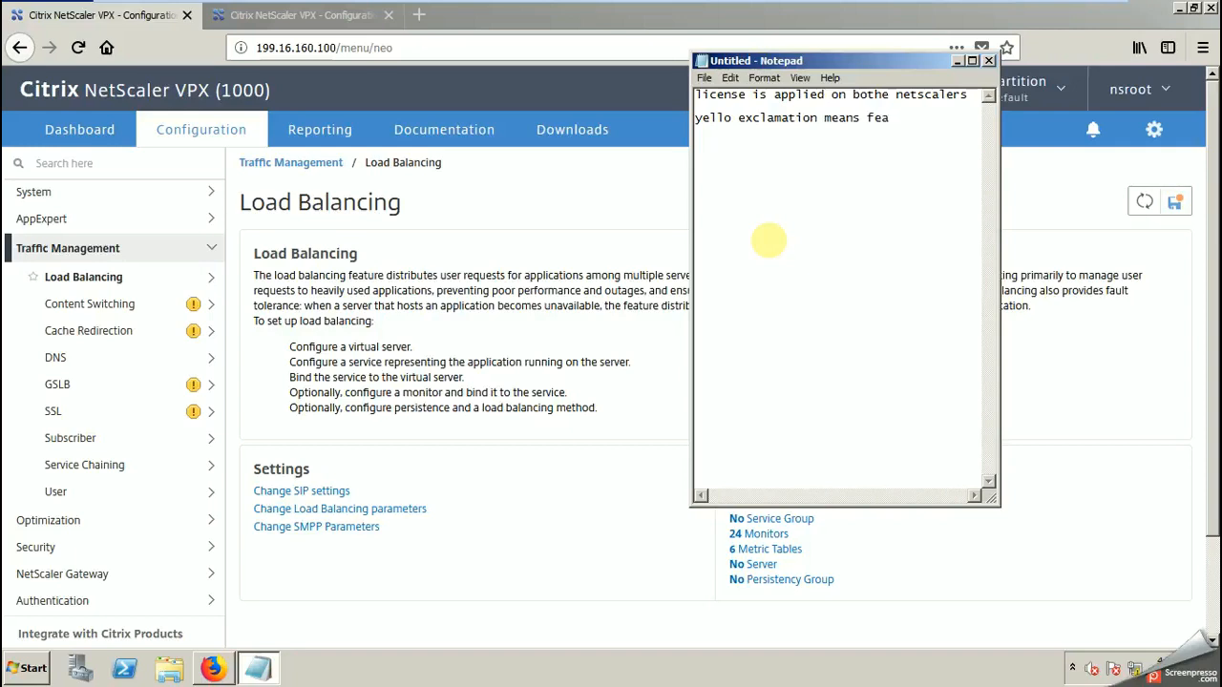
type("not ena")
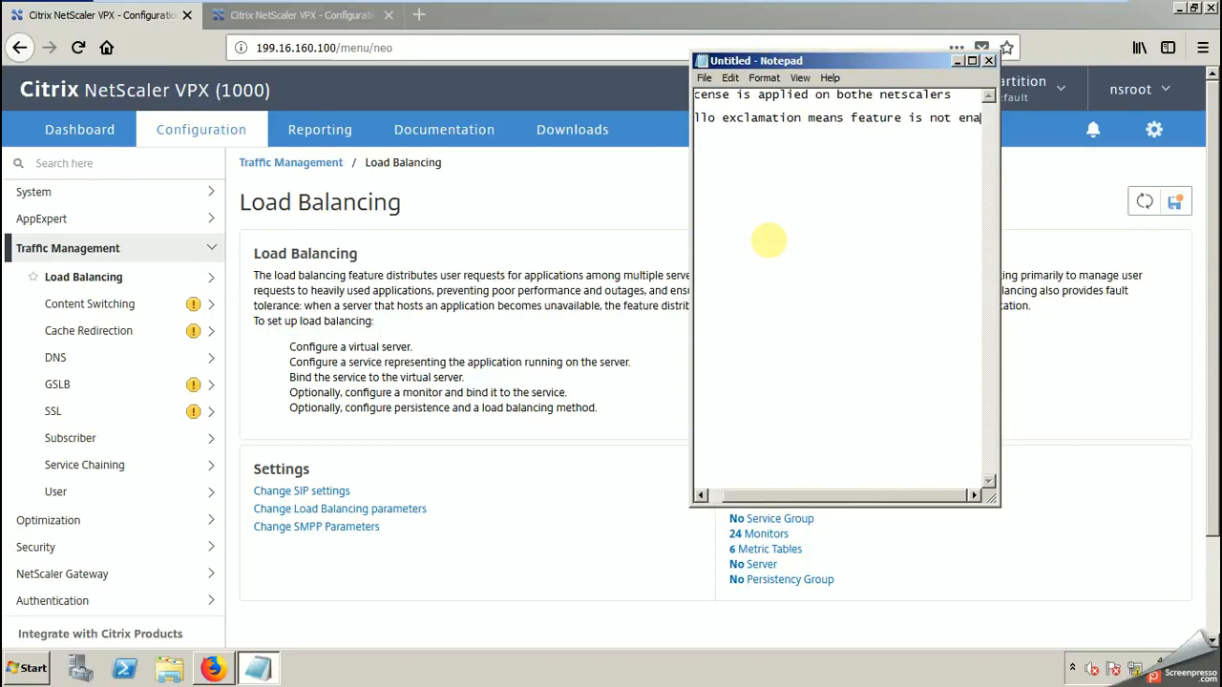
type("bled")
key("Return")
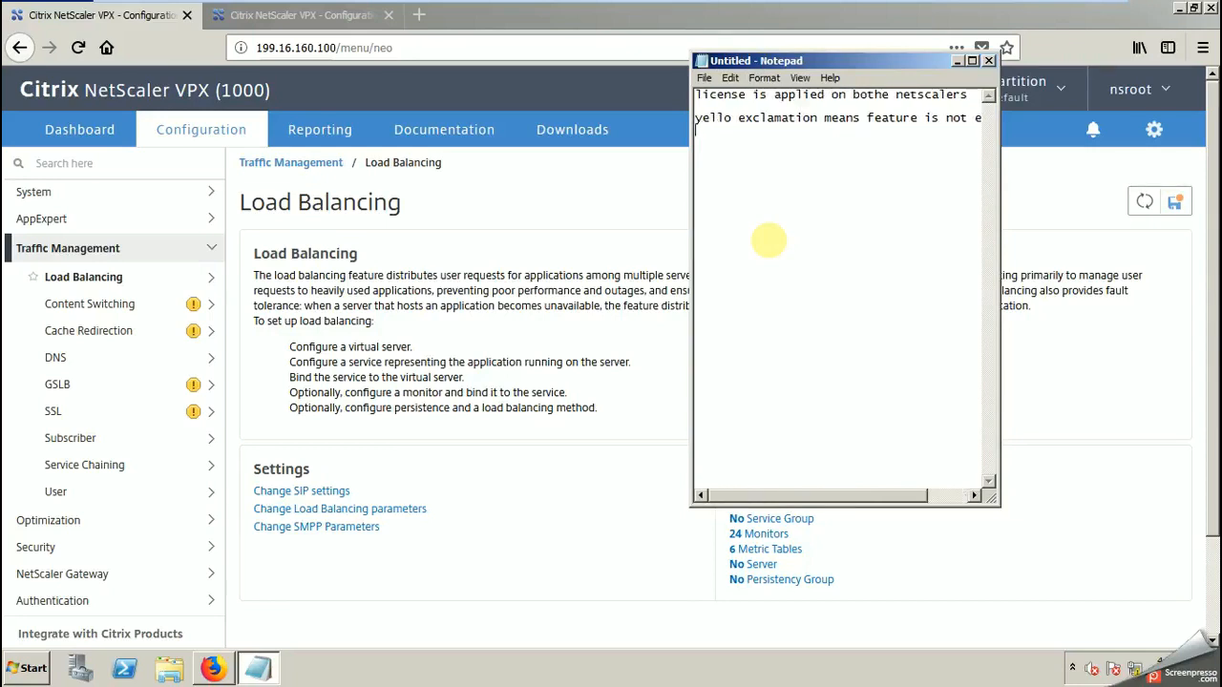
type("right click and enable it")
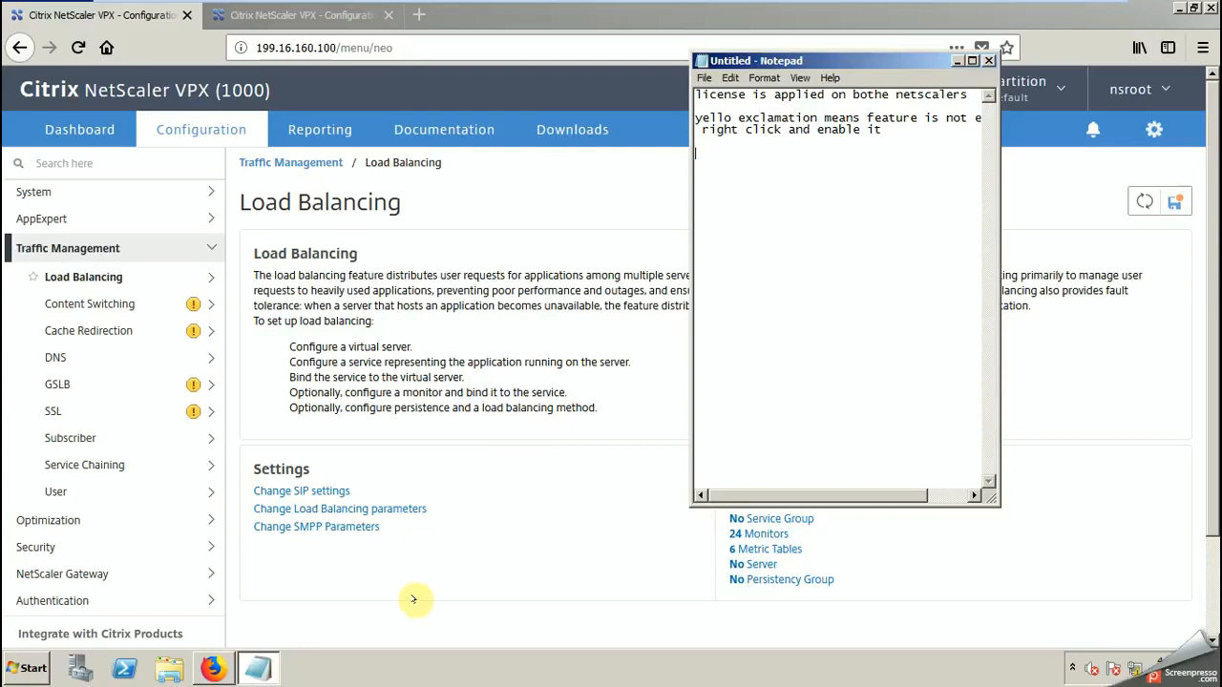
Step: Enable the GSLB feature under Traffic Management on the primary NetScaler
right_click(91, 385)
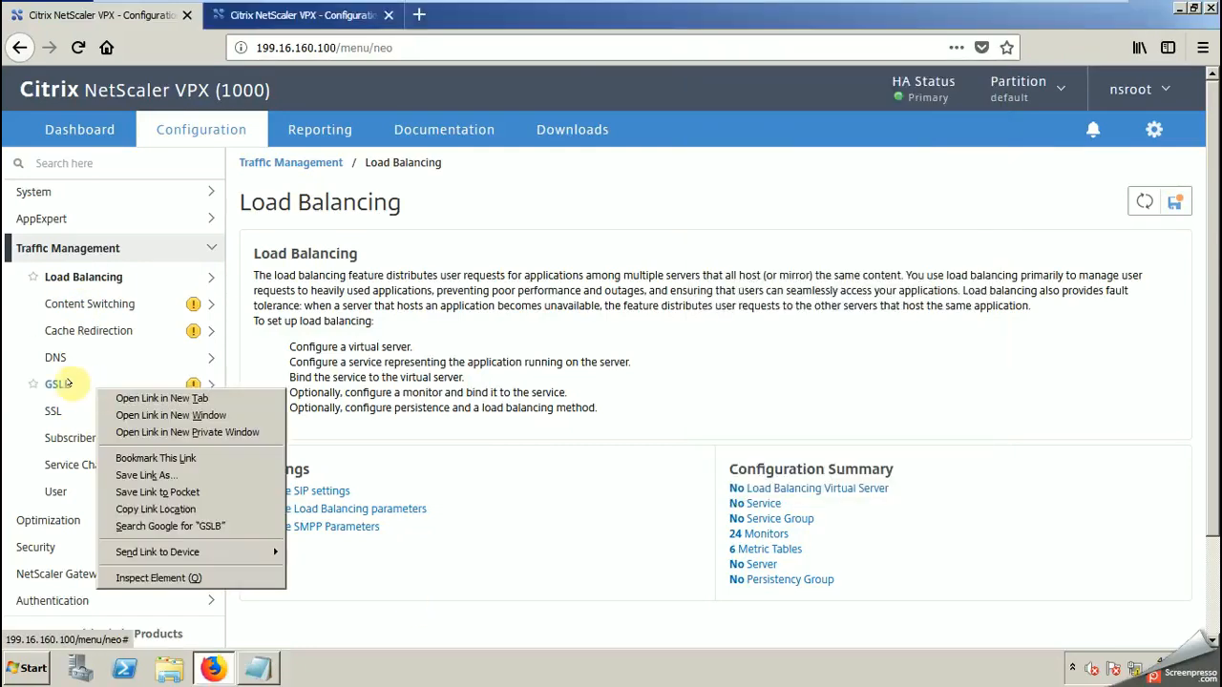
right_click(67, 383)
right_click(58, 385)
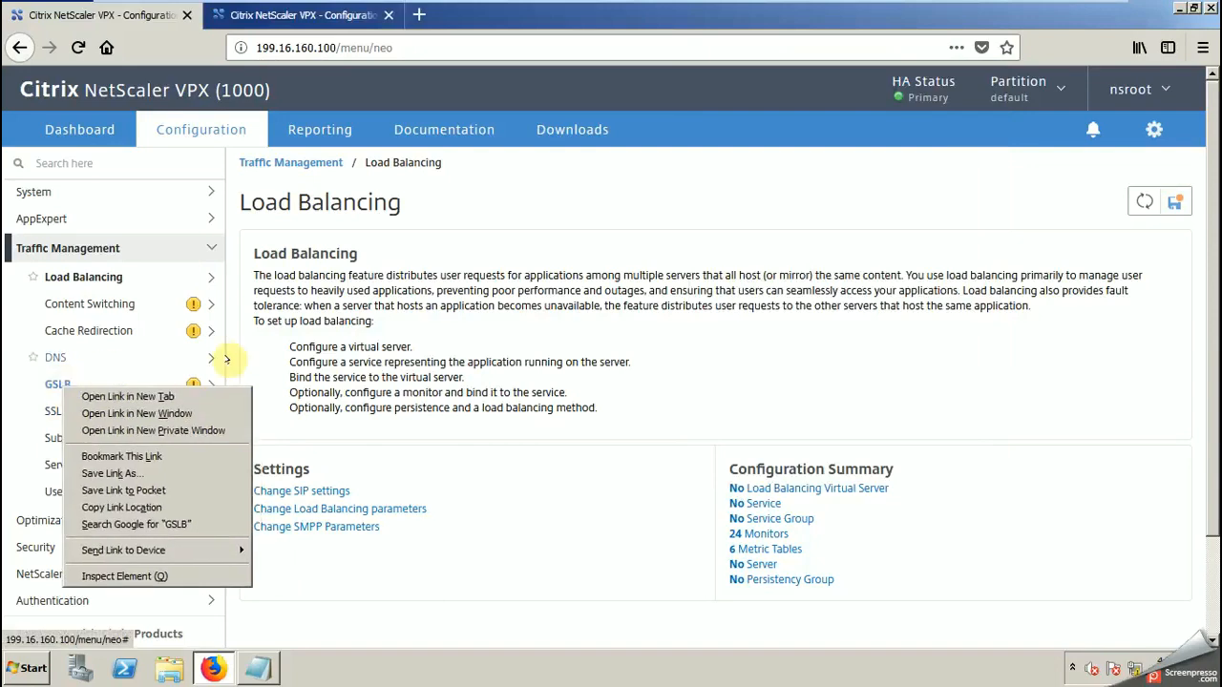
left_click(382, 582)
left_click(55, 384)
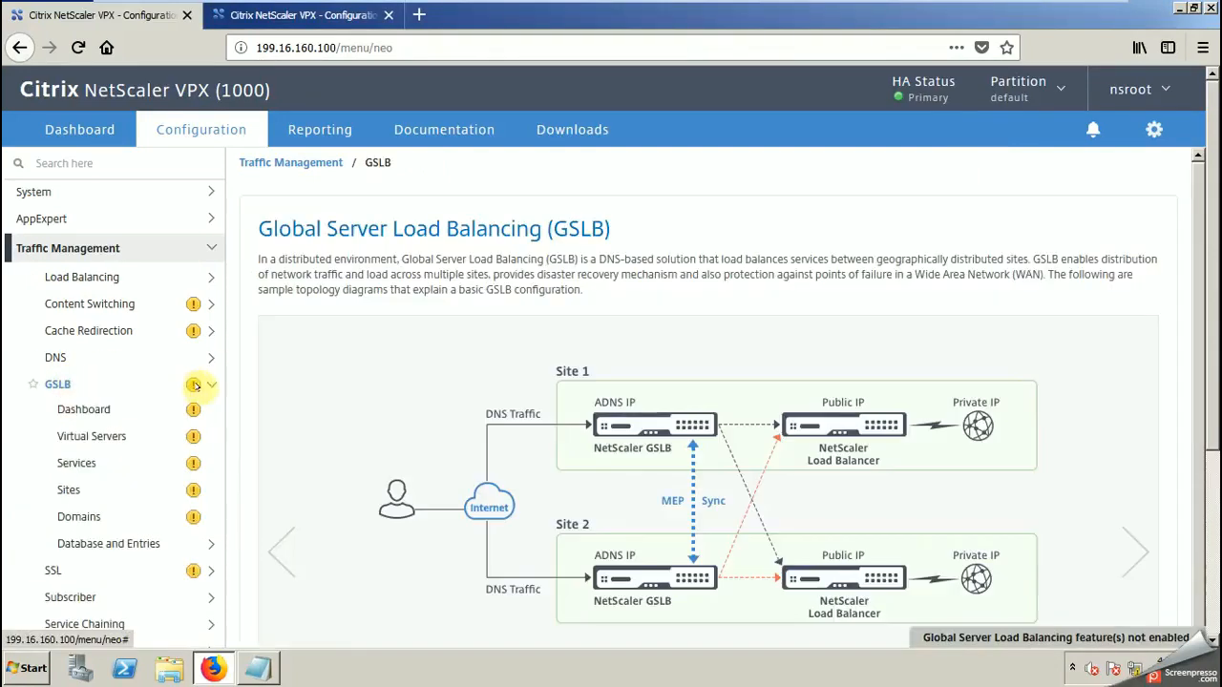
right_click(58, 385)
left_click(91, 395)
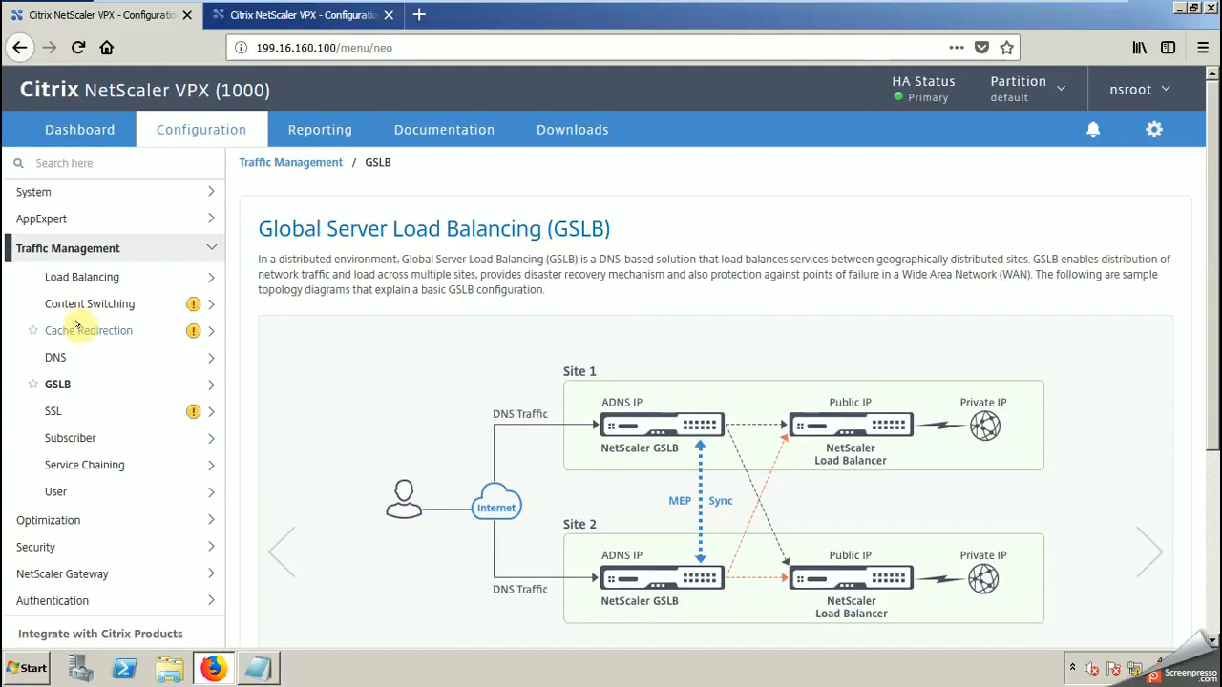
Step: Open the Servers list under Load Balancing on the primary NetScaler
left_click(80, 277)
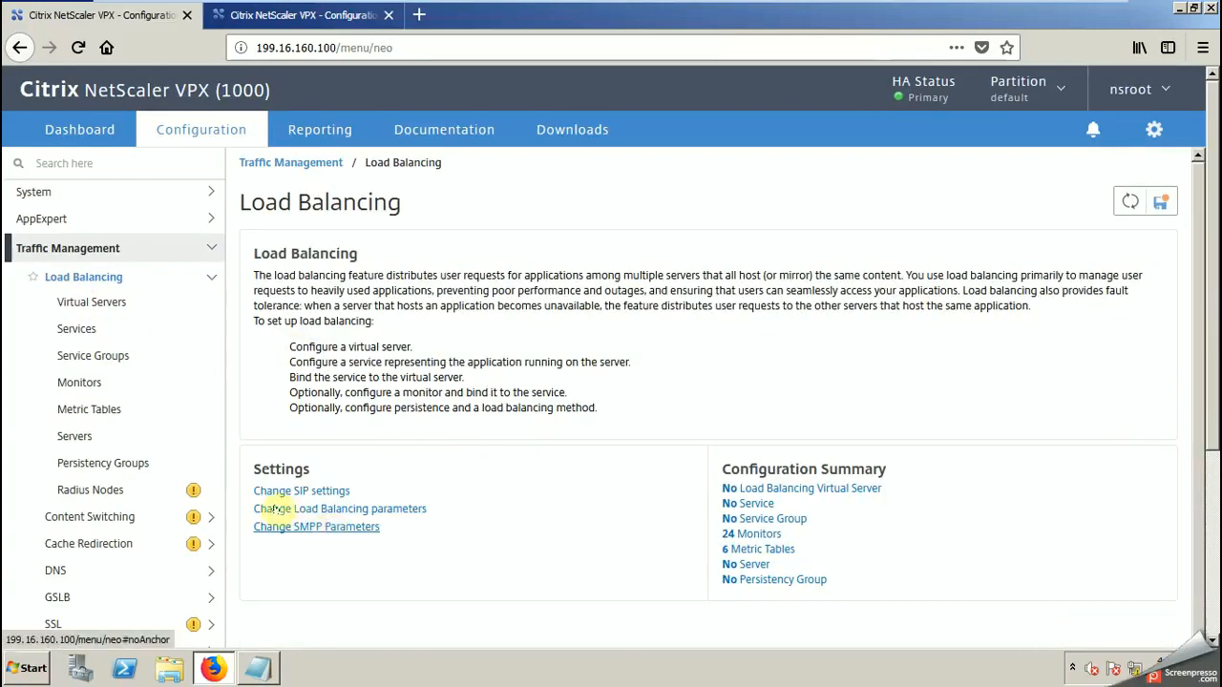
left_click(78, 436)
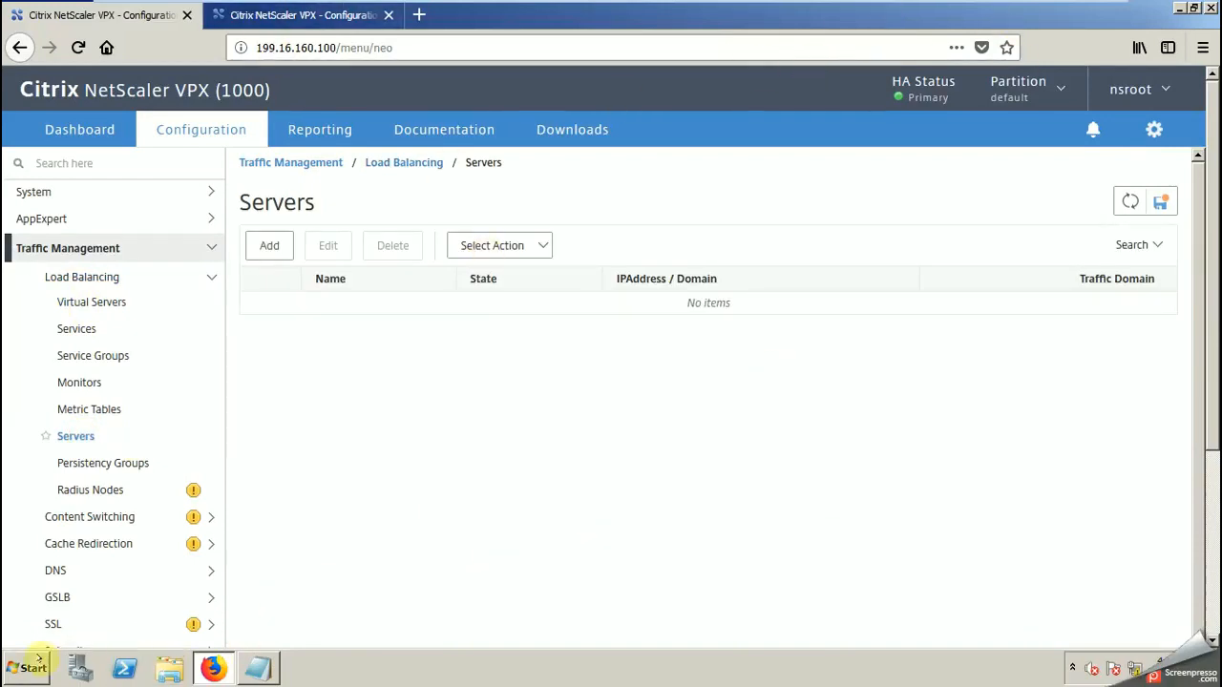
Step: Look up the addresses of the xensf and xansf1 host records in the citrix.com forward lookup zone in DNS Manager
left_click(32, 668)
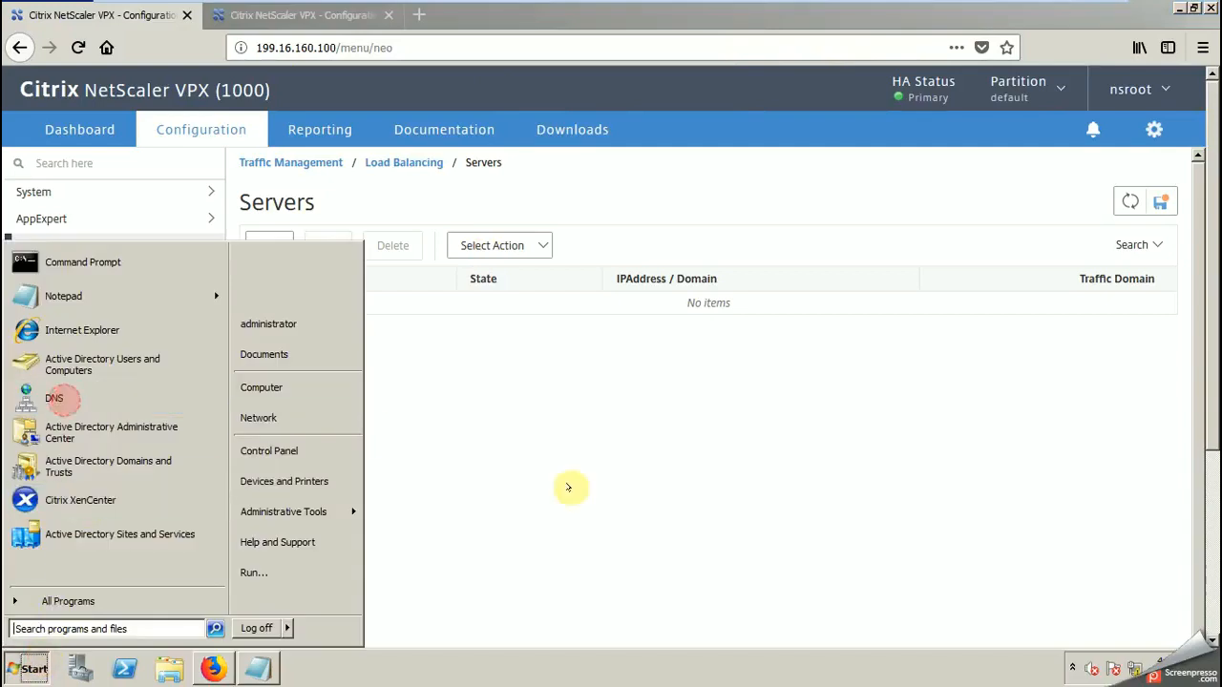
left_click(589, 494)
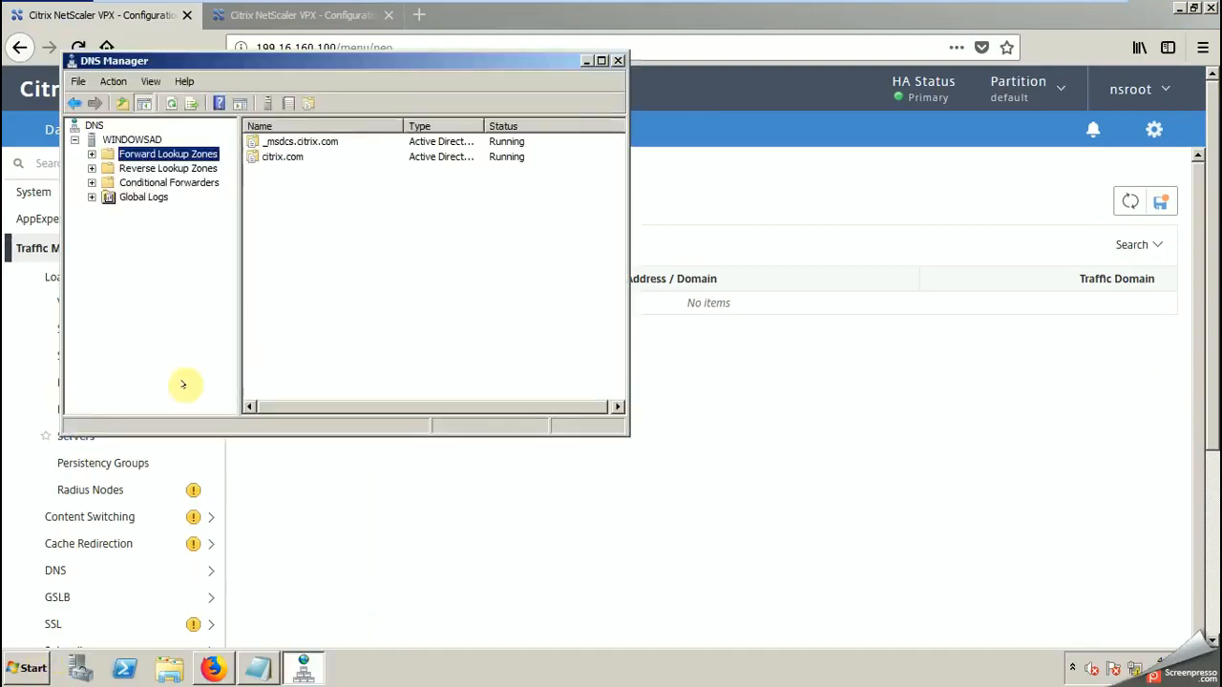
left_click(91, 153)
double_click(122, 183)
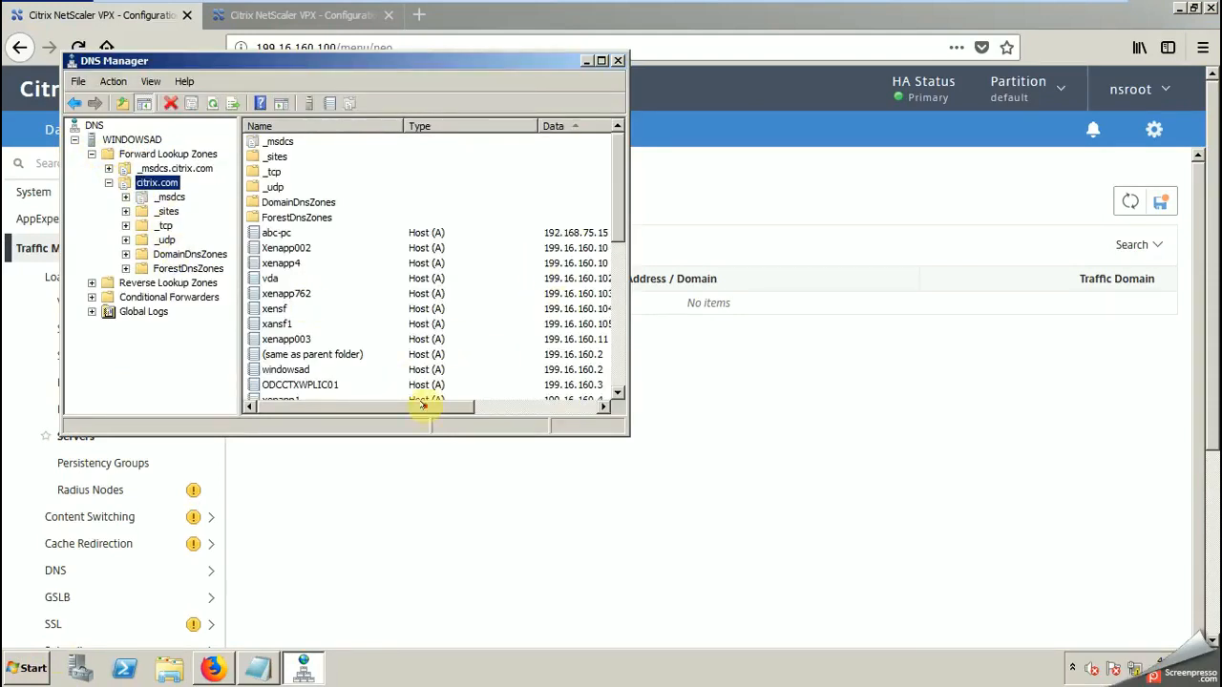
left_click_drag(422, 406, 439, 406)
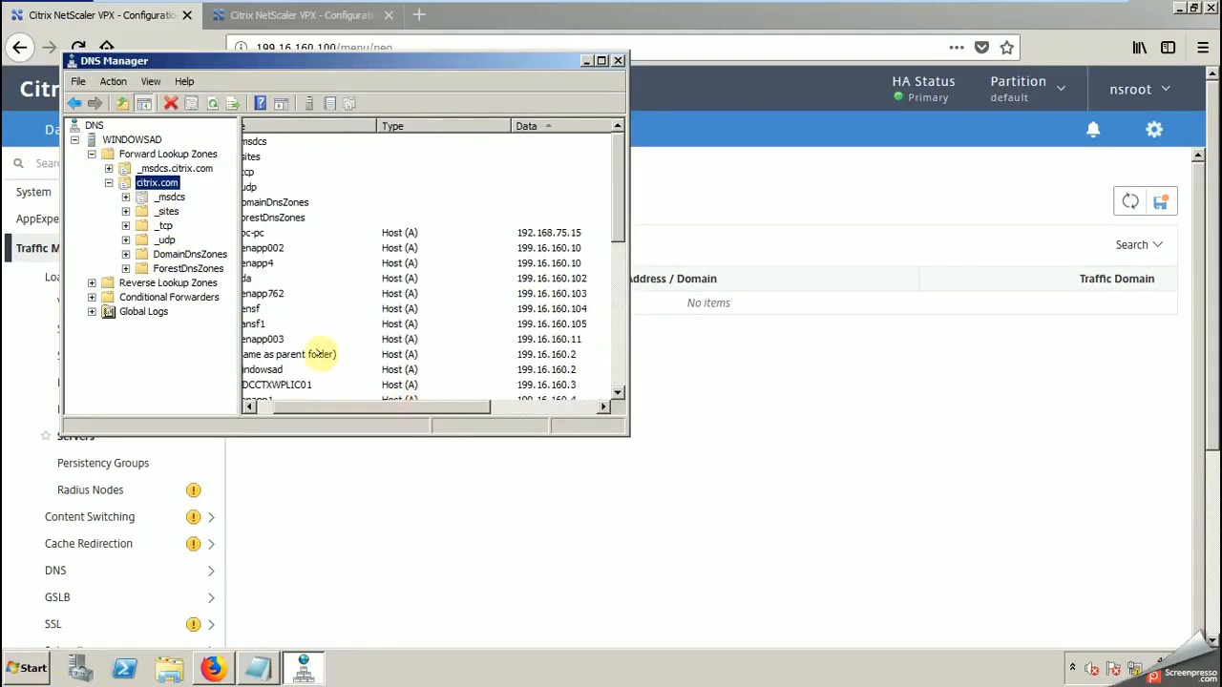
left_click(253, 307)
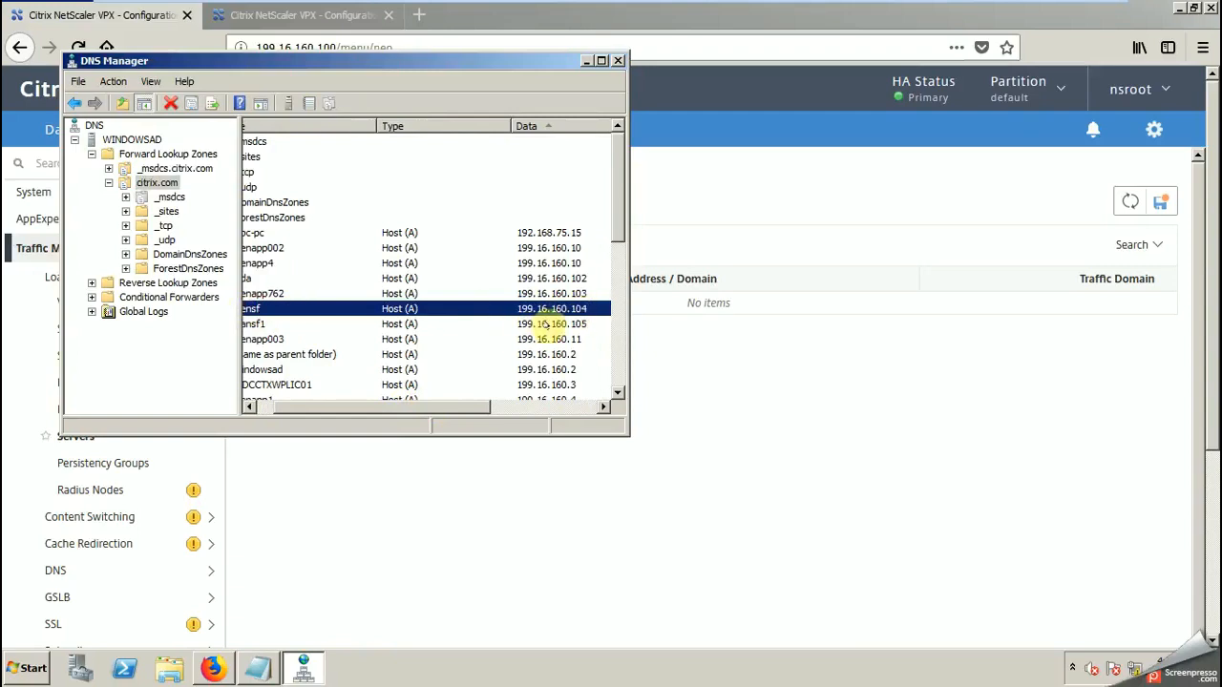
left_click(254, 324)
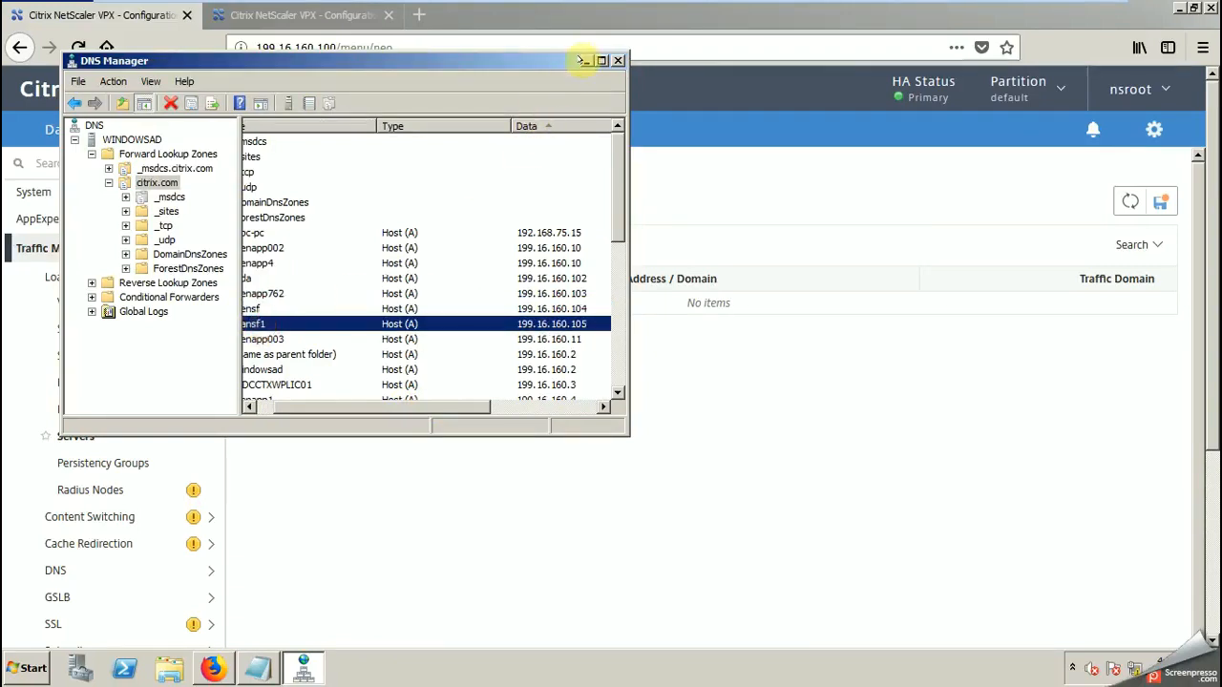
left_click(582, 60)
Step: Add the line "1- to configure load balancer first add backend servers" to the Notepad notes
left_click(256, 663)
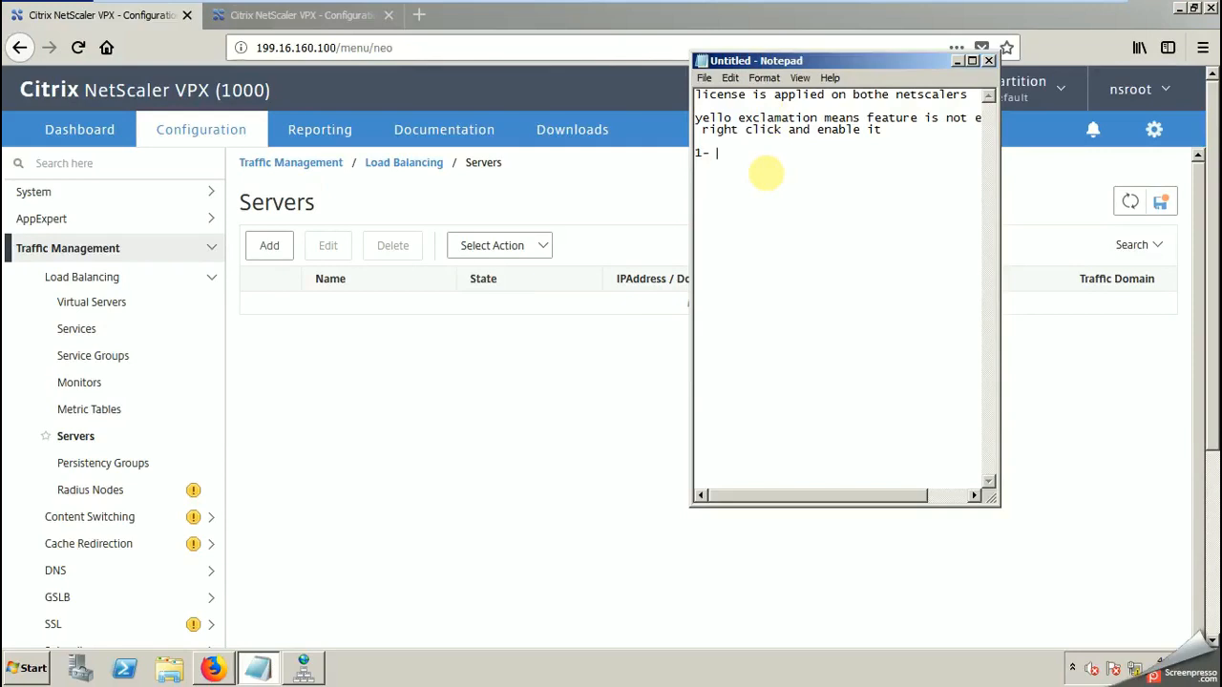
type("nfigure load balancer f")
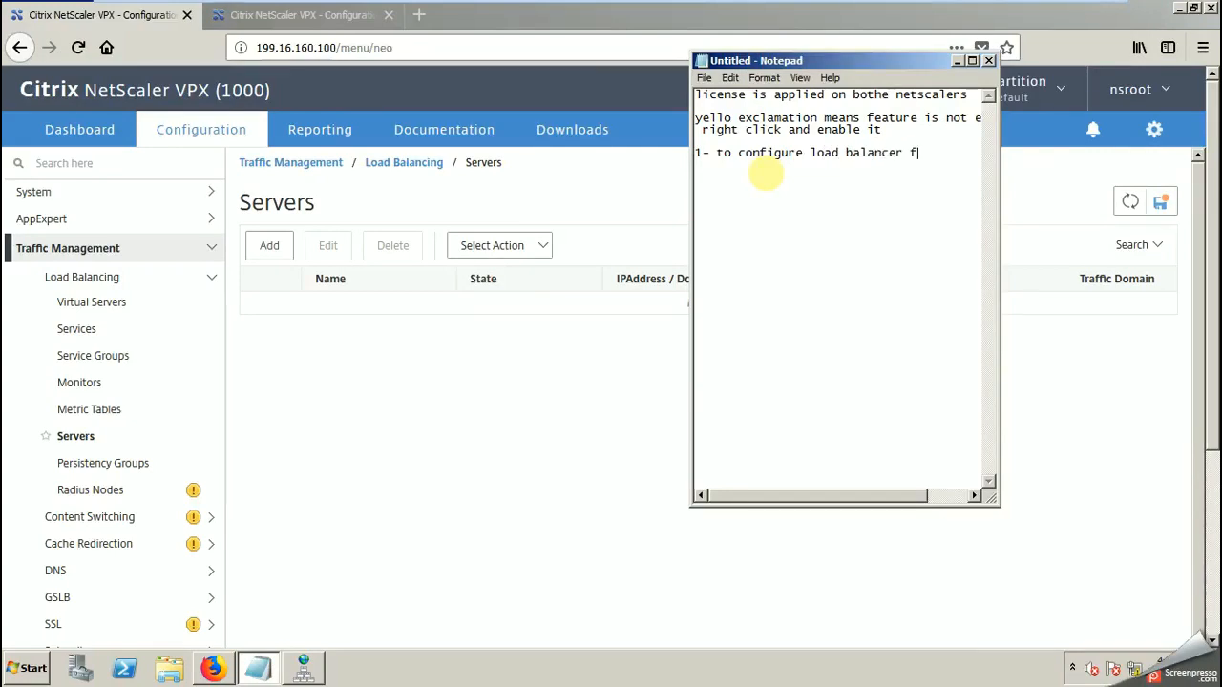
type("irst add back")
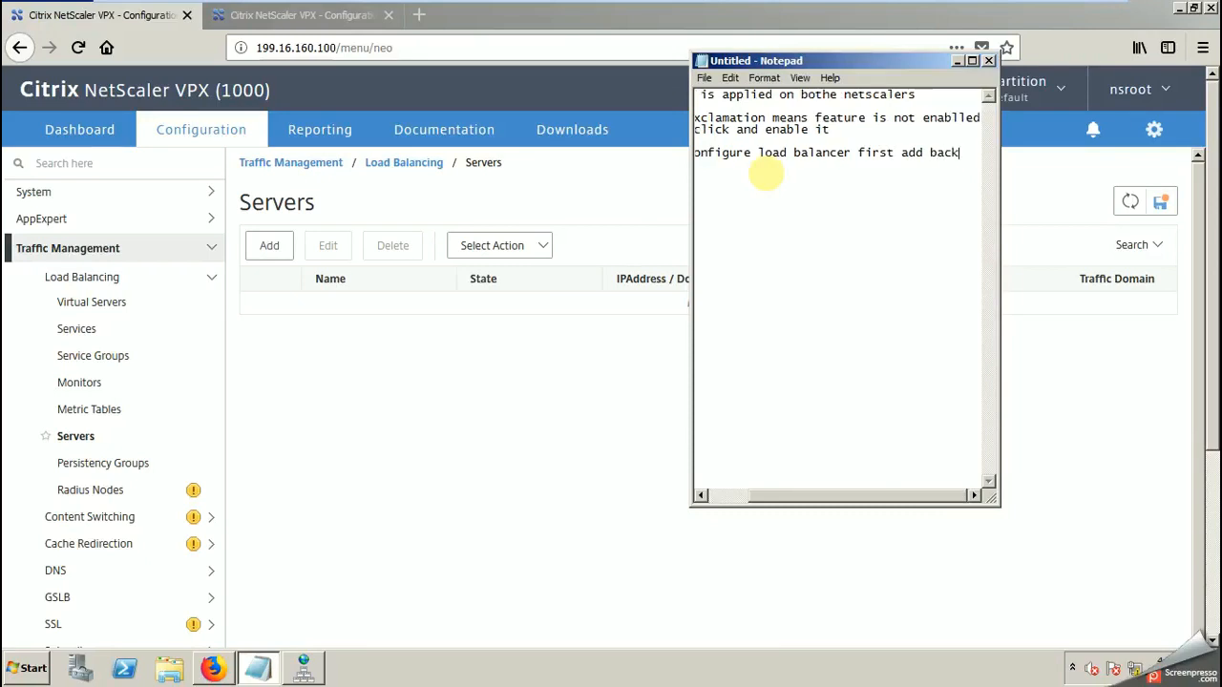
type("end servers")
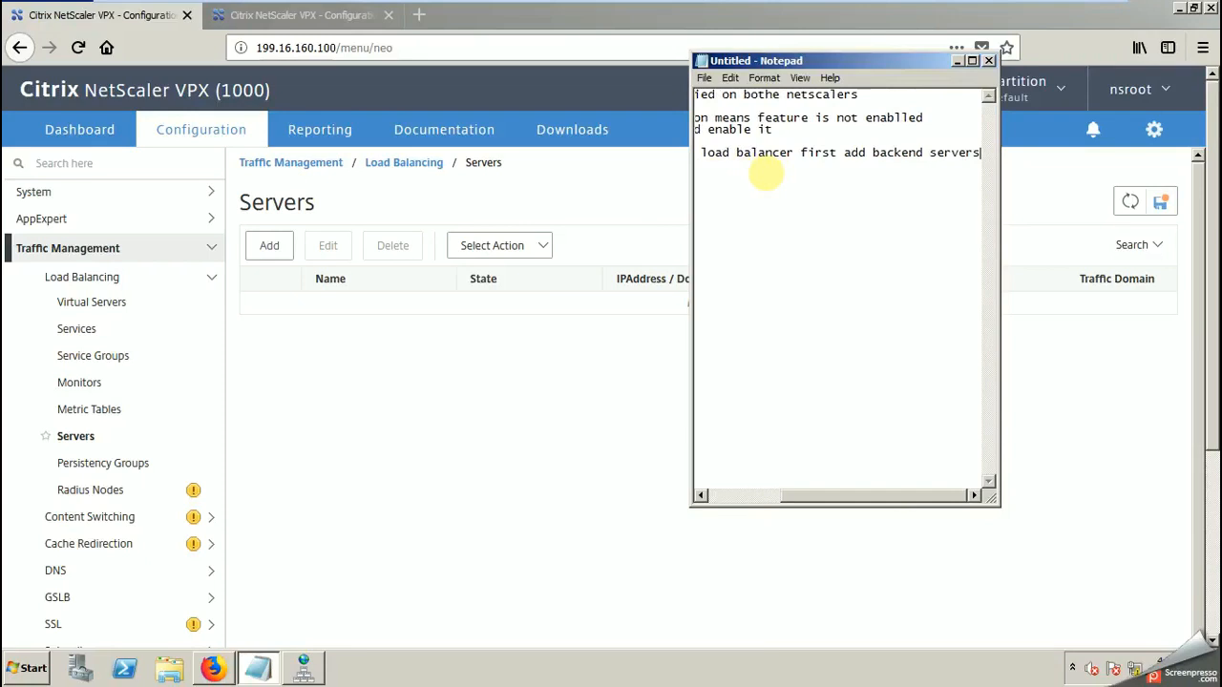
key("Return")
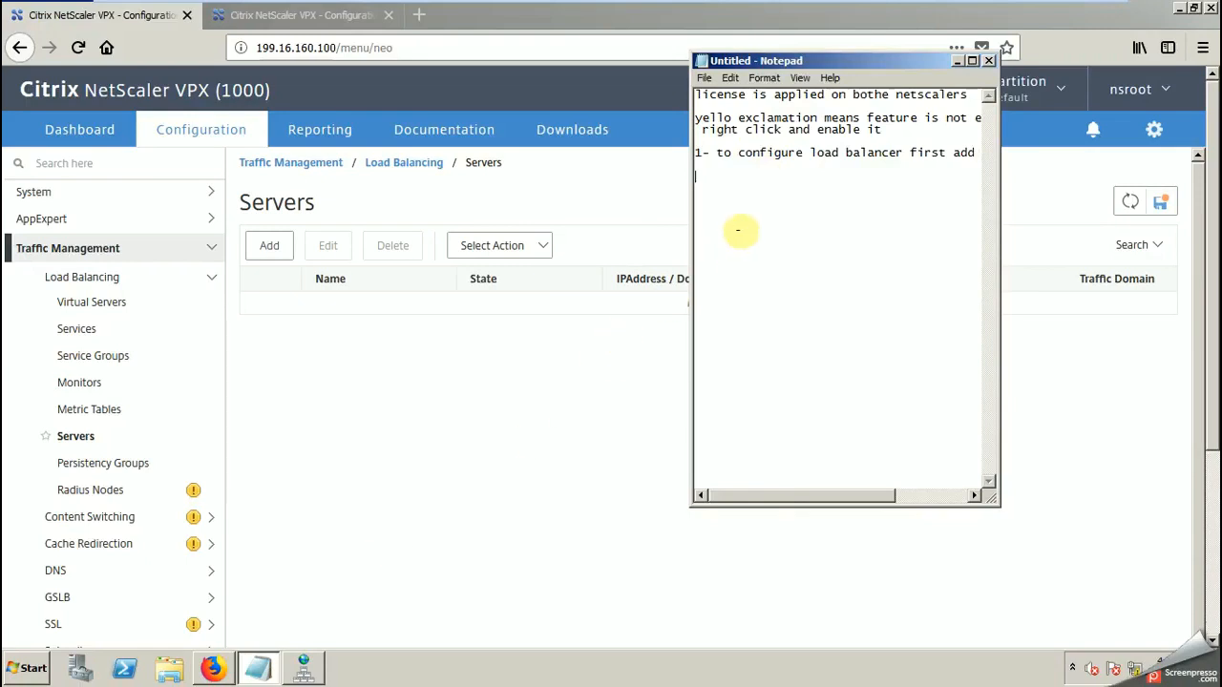
Step: Write xensf with its address 199.16.160.104 on a new line of the notes, copy the line and remove its stray 0
type("xensf 0 199.16.160.104")
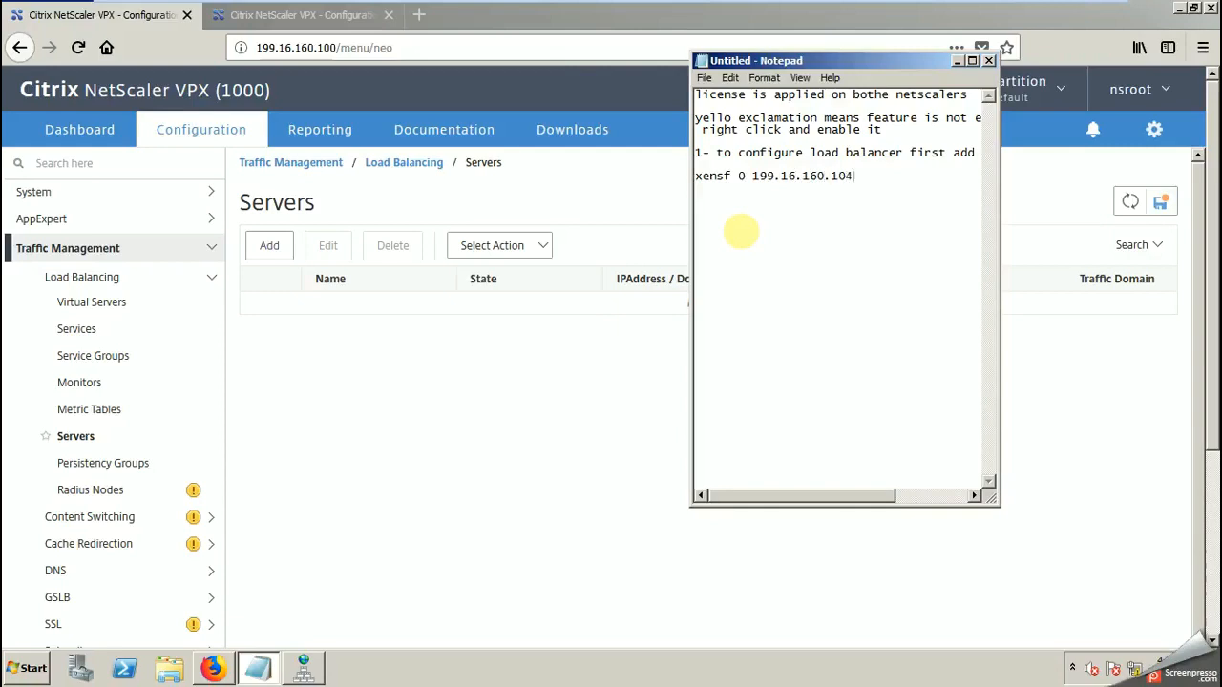
left_click_drag(853, 176, 691, 173)
key("ctrl+c")
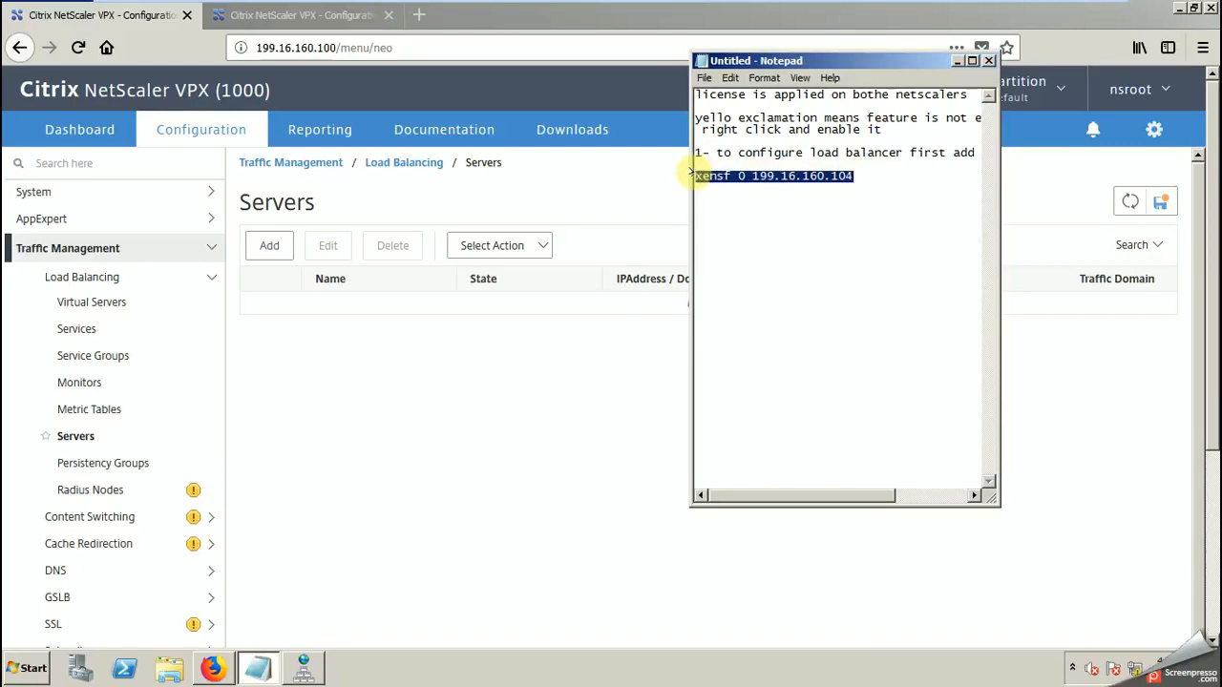
left_click(745, 176)
key("BackSpace")
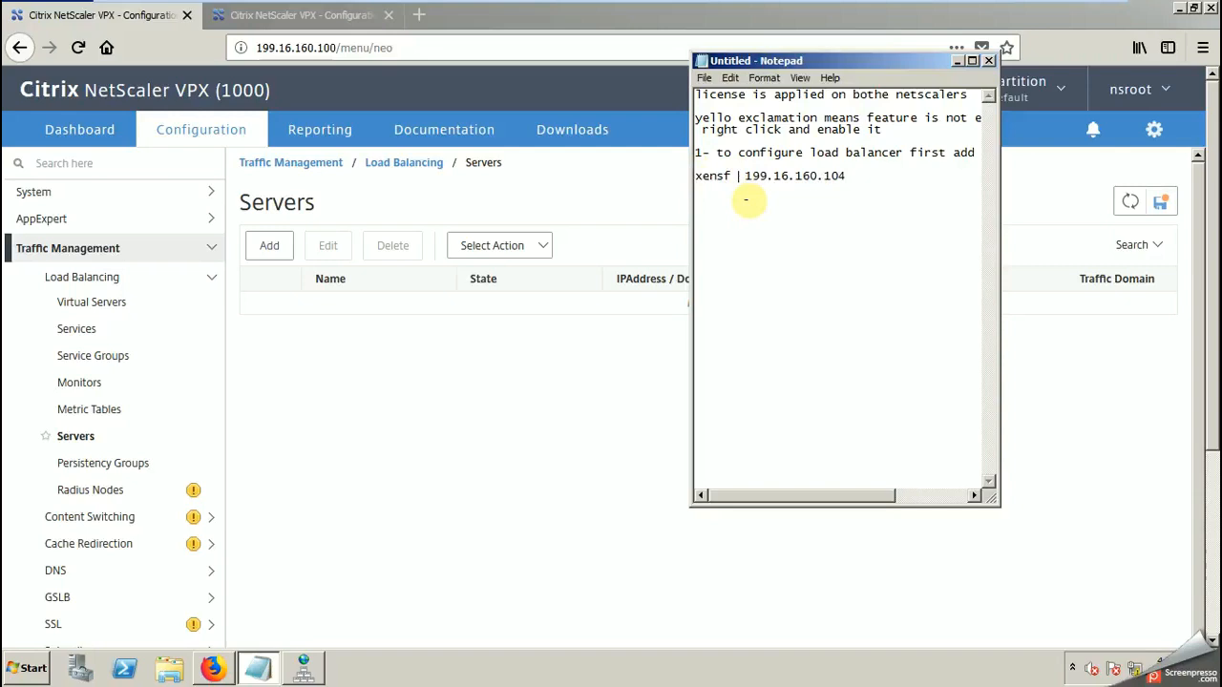
Step: Paste the copied line below the xensf entry and change it to xensf1 with the address 199.16.160.105
left_click(857, 180)
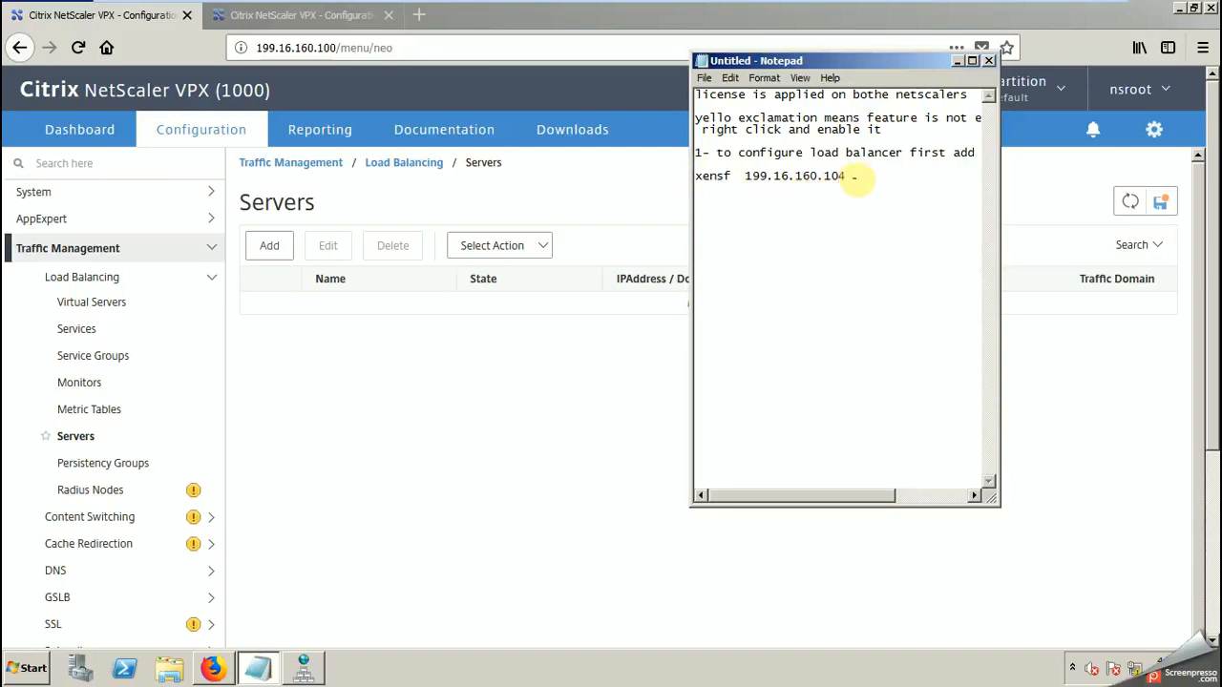
key("ctrl+v")
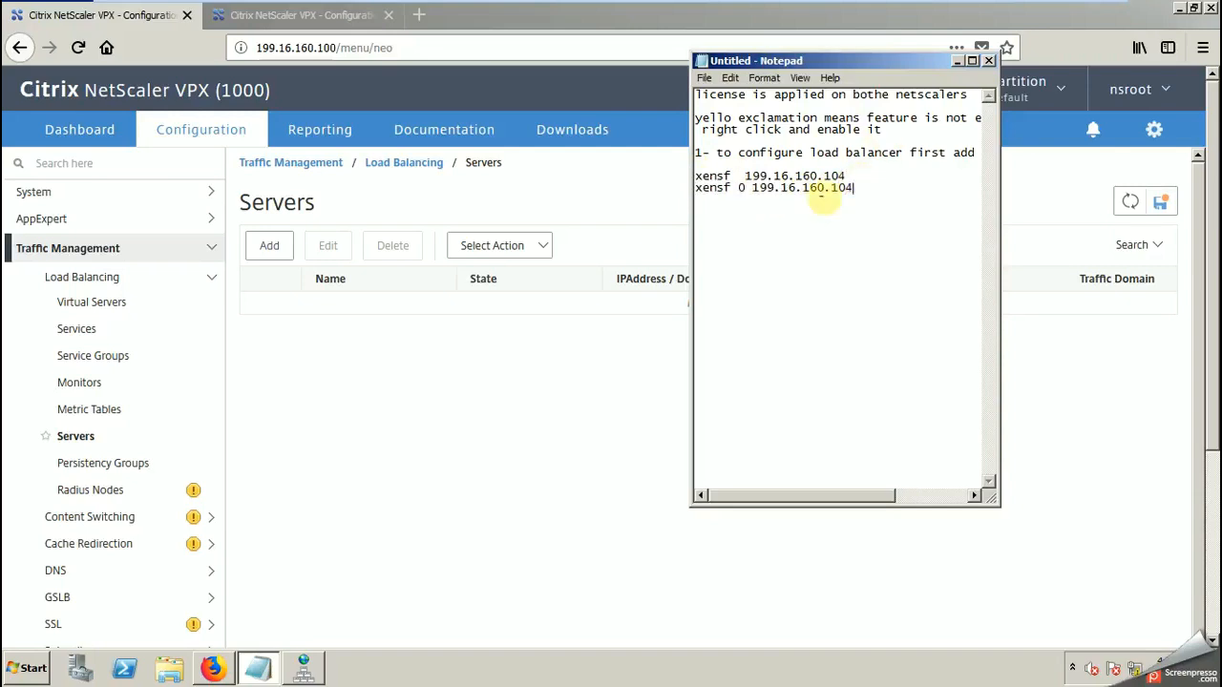
left_click_drag(747, 188, 721, 187)
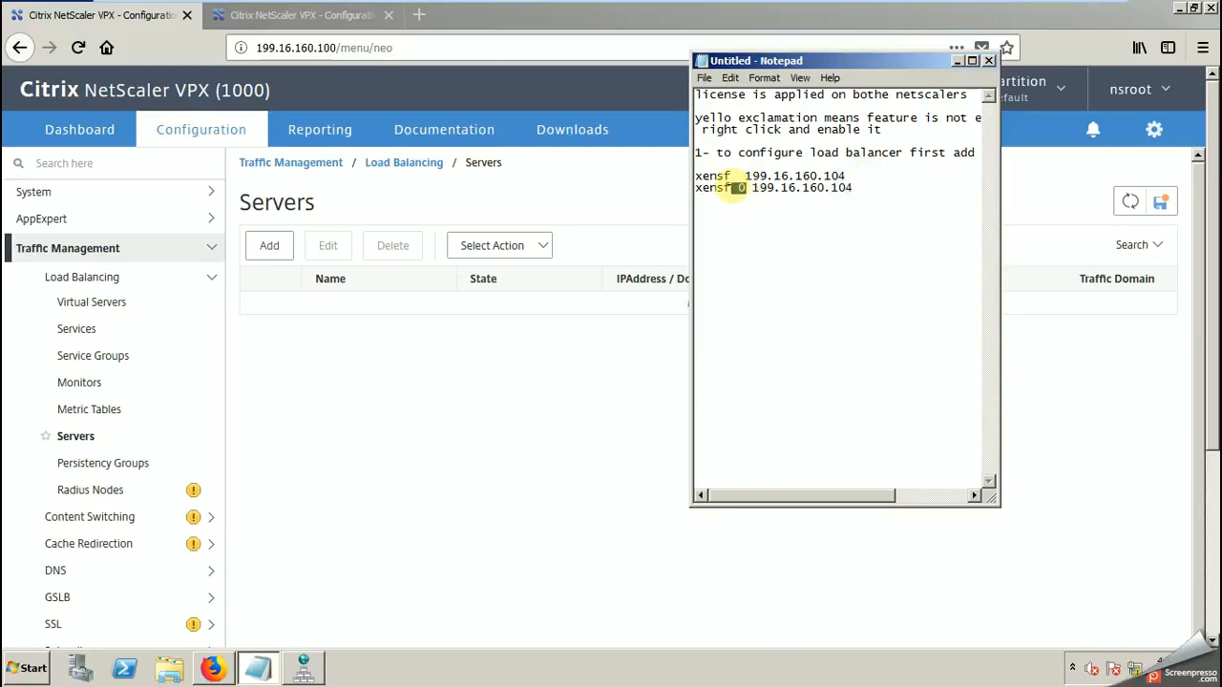
key("BackSpace")
type("1")
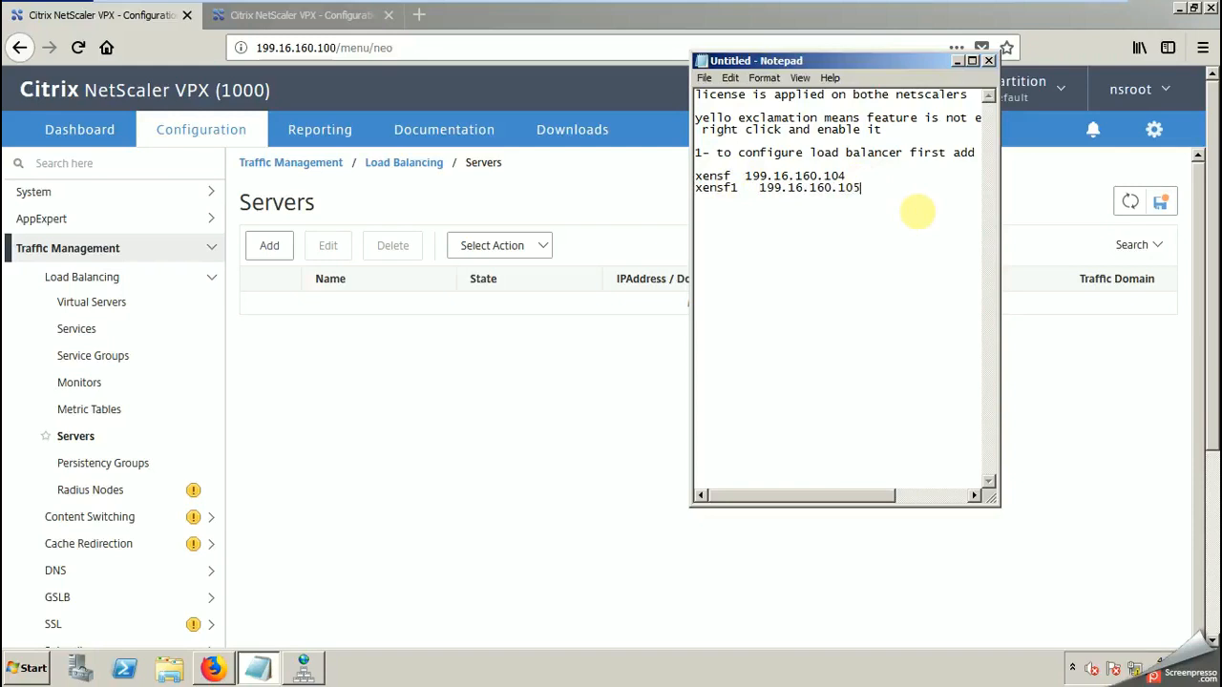
Step: Copy 199.16.160.105 from the notes and start a new load balancing server named xensf1 on the primary NetScaler
left_click_drag(861, 187, 758, 187)
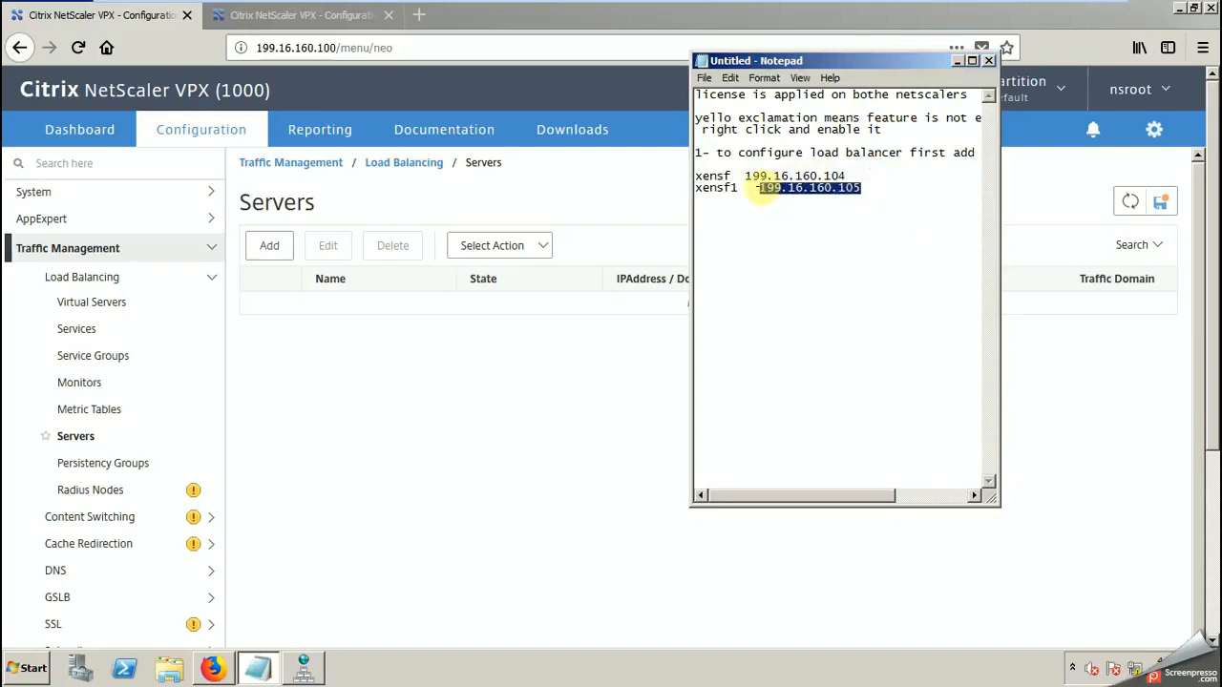
left_click(466, 456)
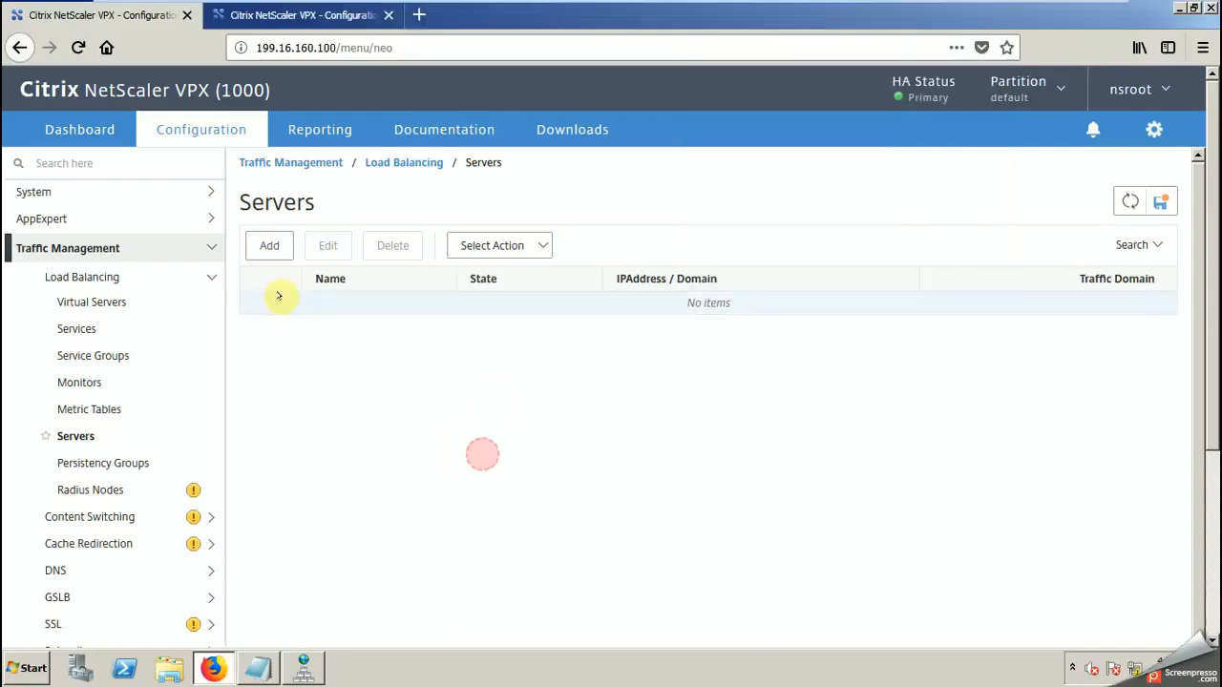
left_click(269, 245)
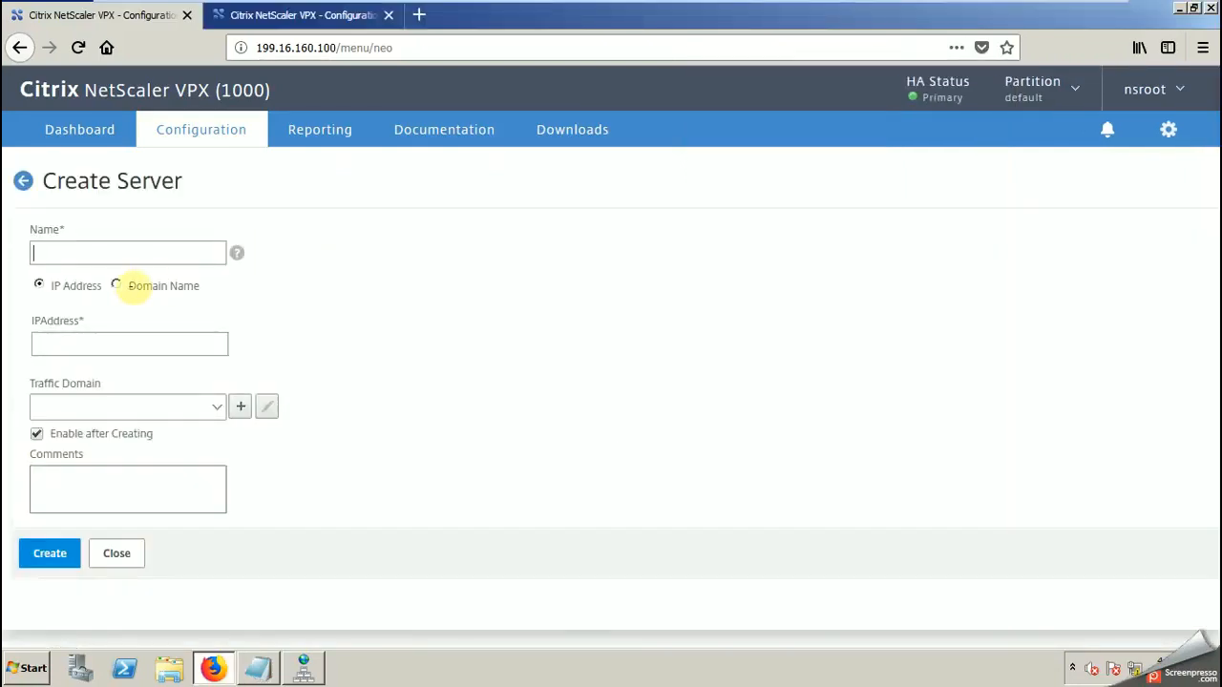
type("xensf")
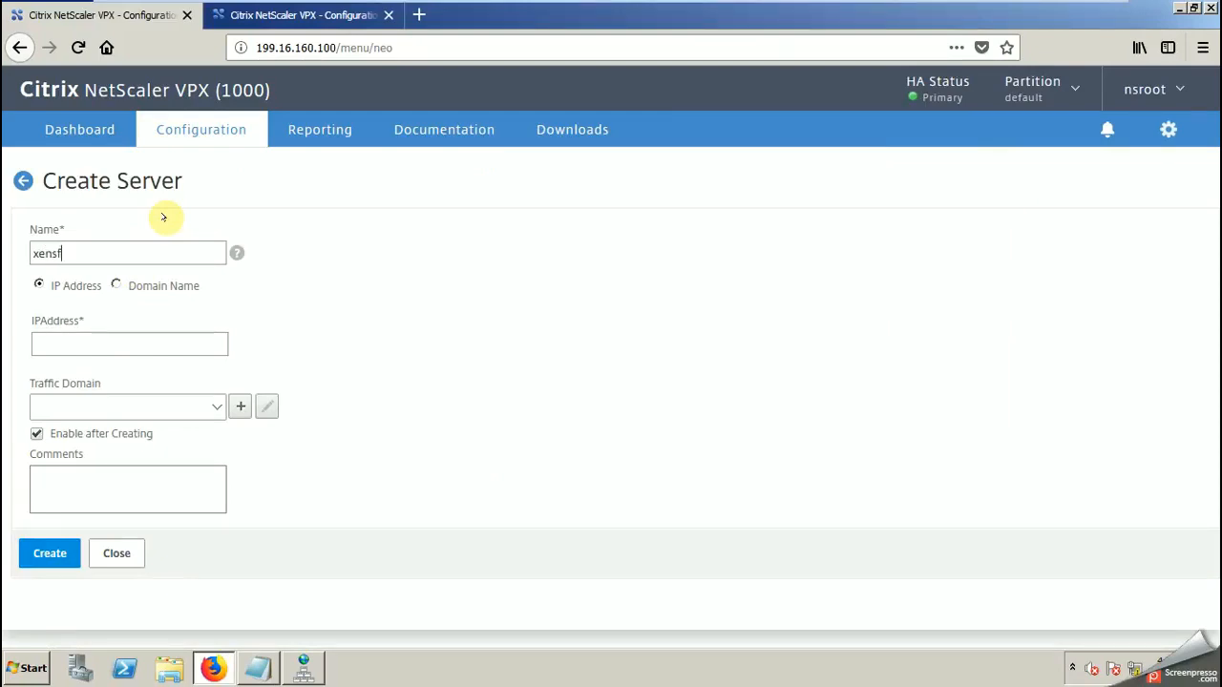
type("1")
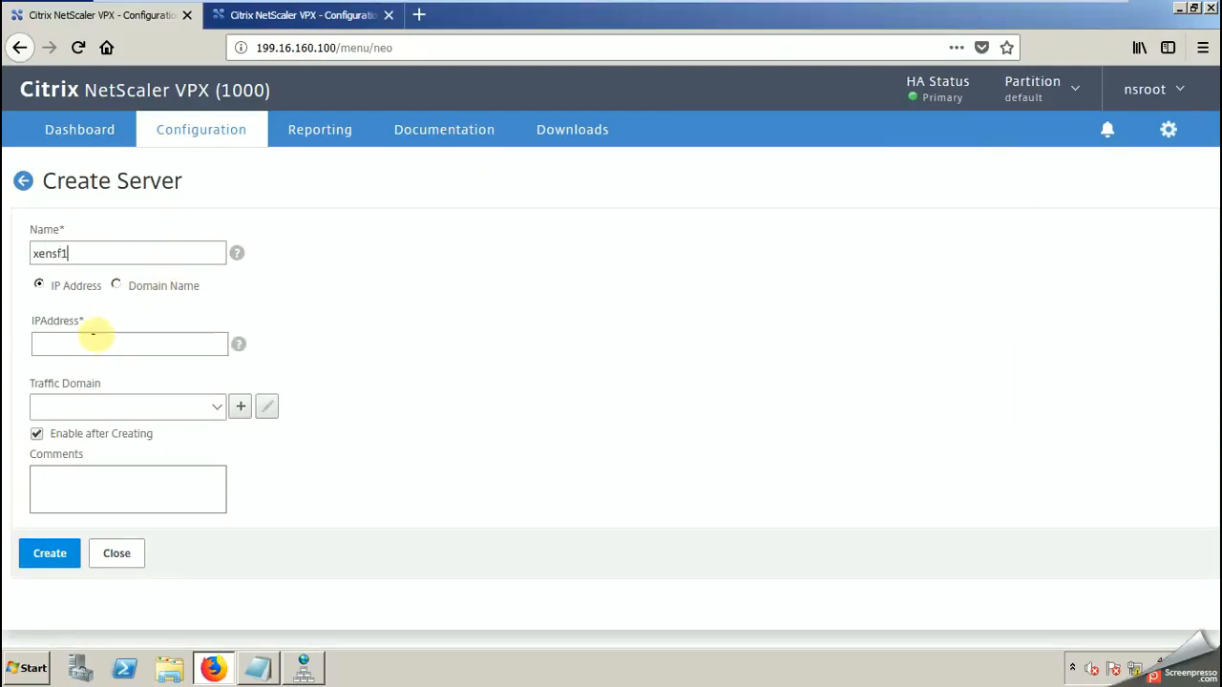
Step: Check the xansf1 host record in DNS Manager and try to paste the copied address as the new server's IP address
left_click(304, 669)
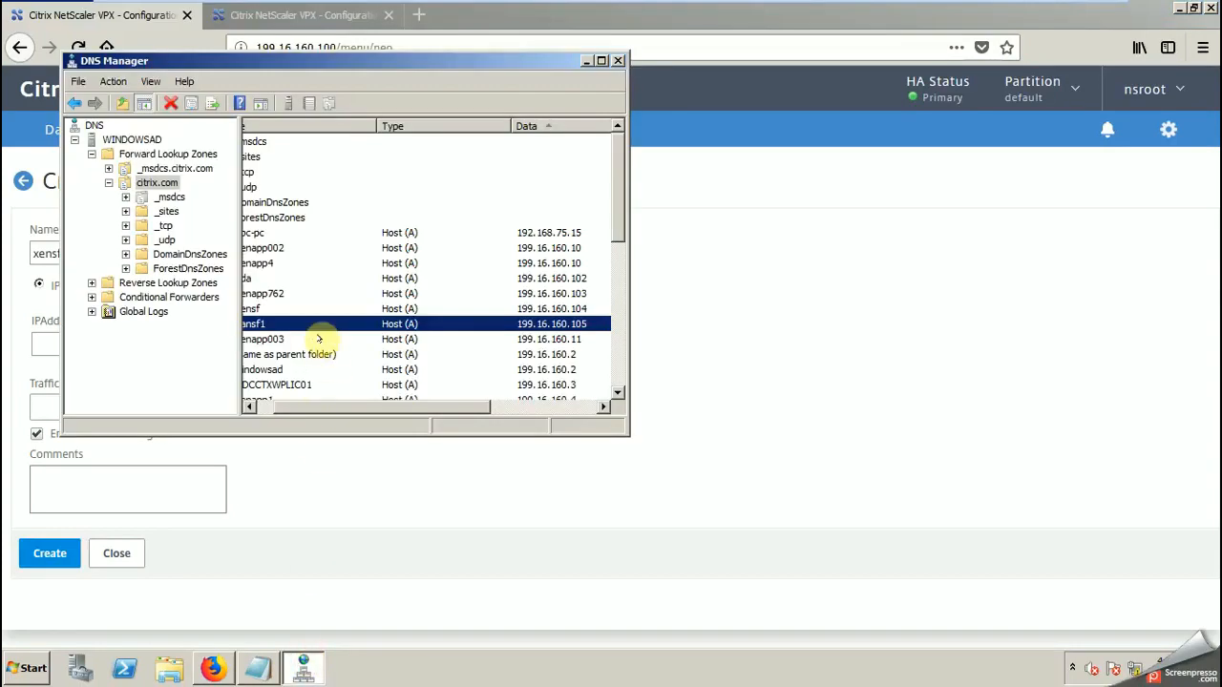
left_click(586, 60)
left_click(119, 338)
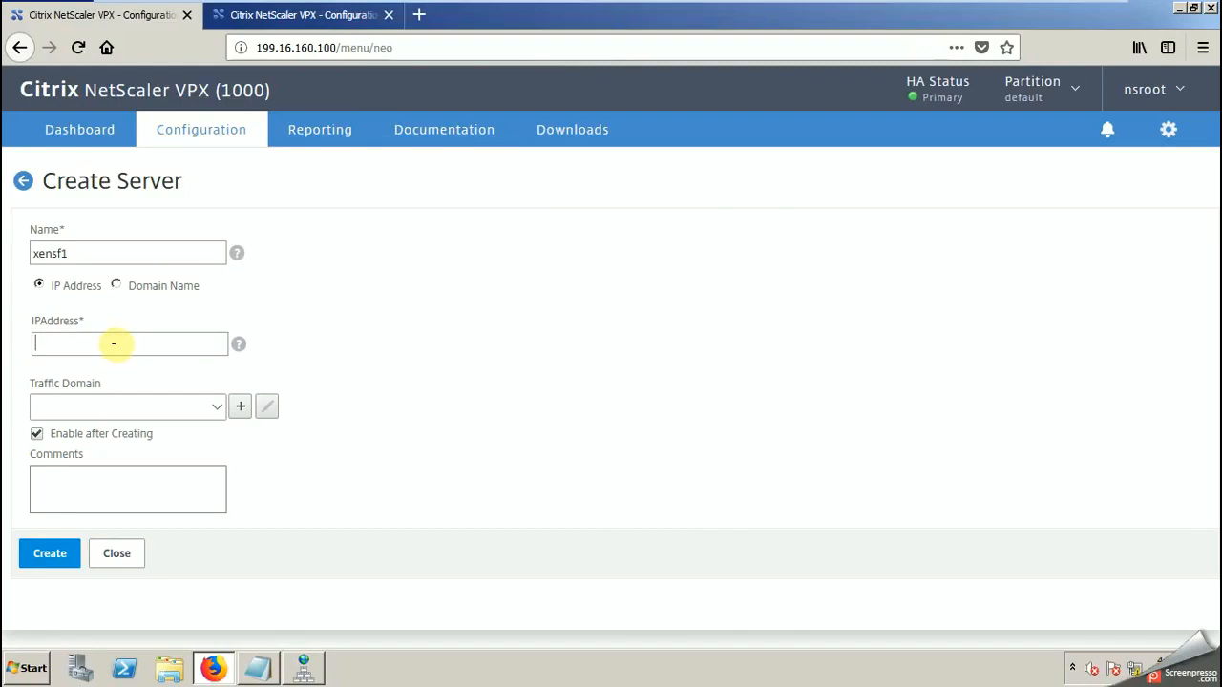
type("199.16.160.101-99.5")
right_click(113, 344)
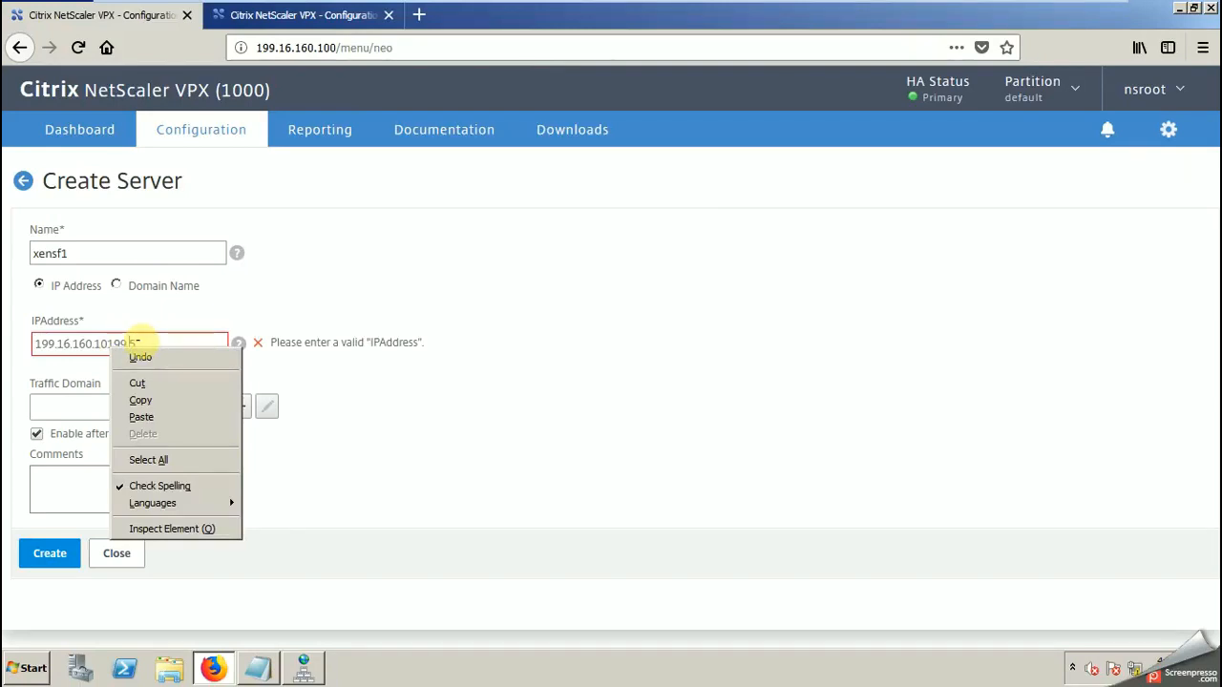
left_click(459, 526)
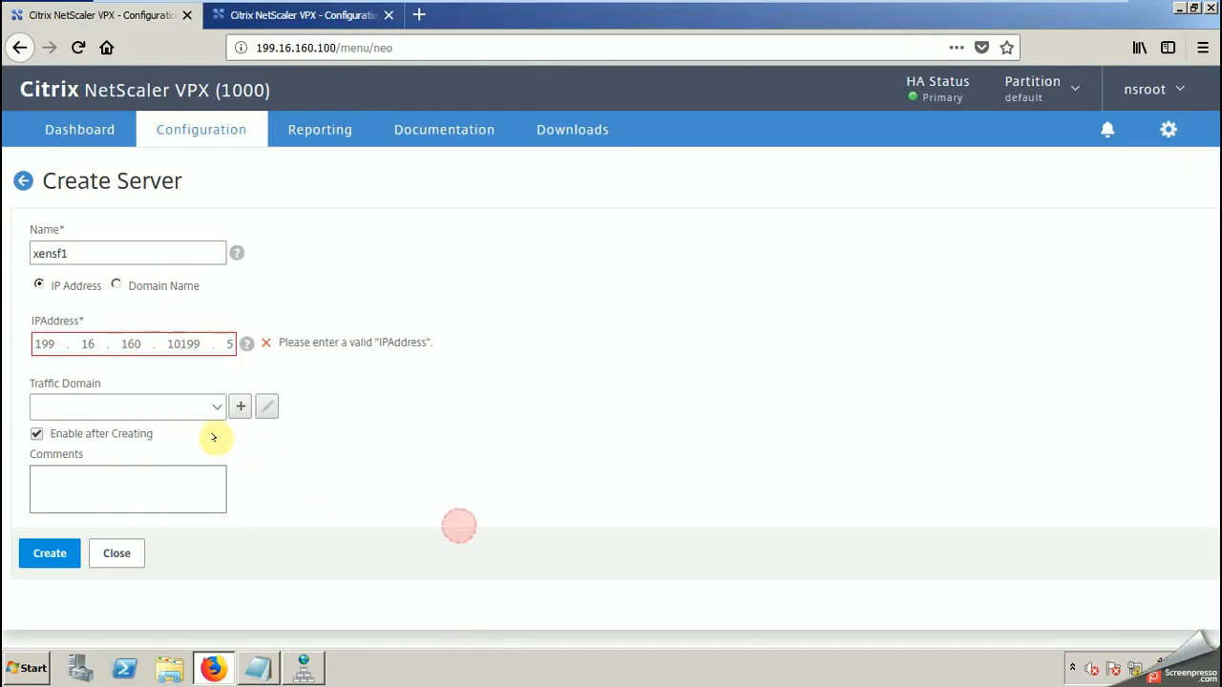
Step: Correct the new server's IP address to 199.16.160.105
left_click(199, 343)
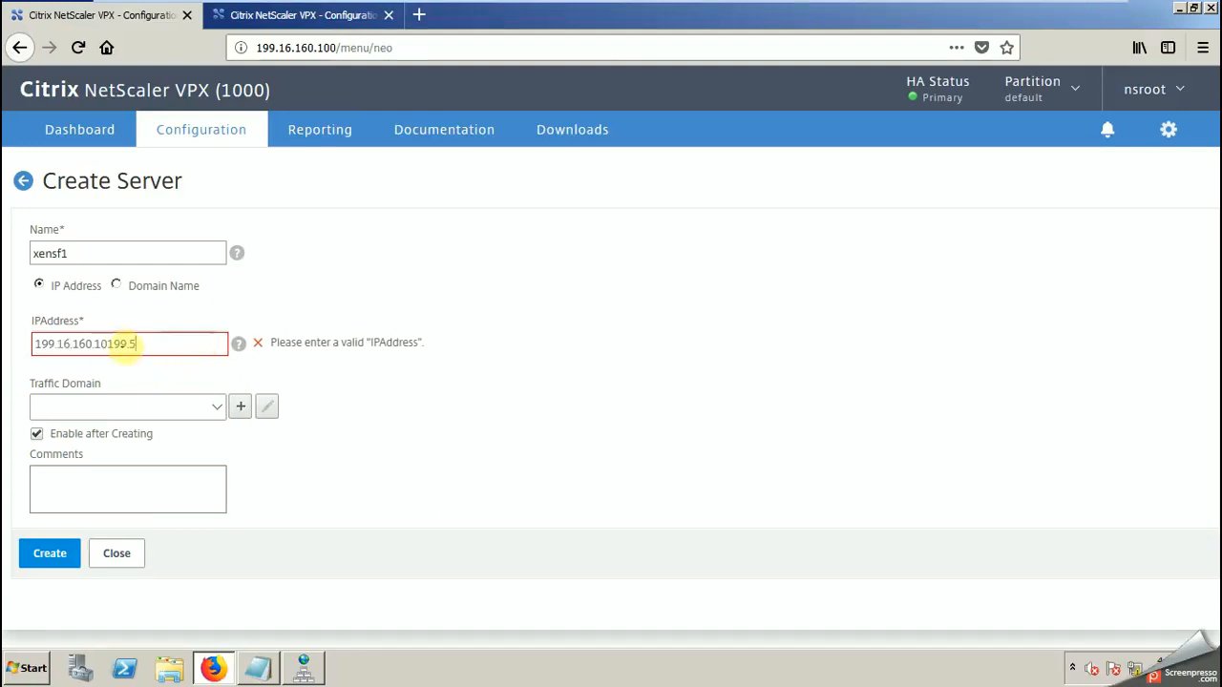
left_click(150, 342)
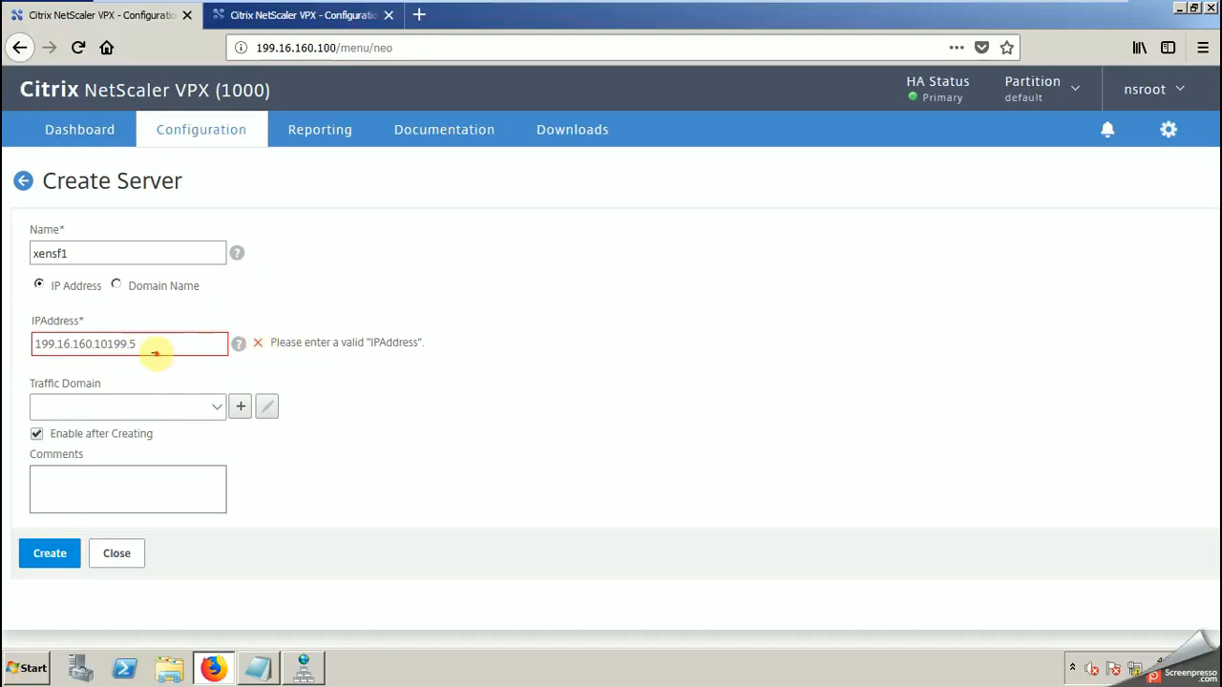
left_click(136, 345)
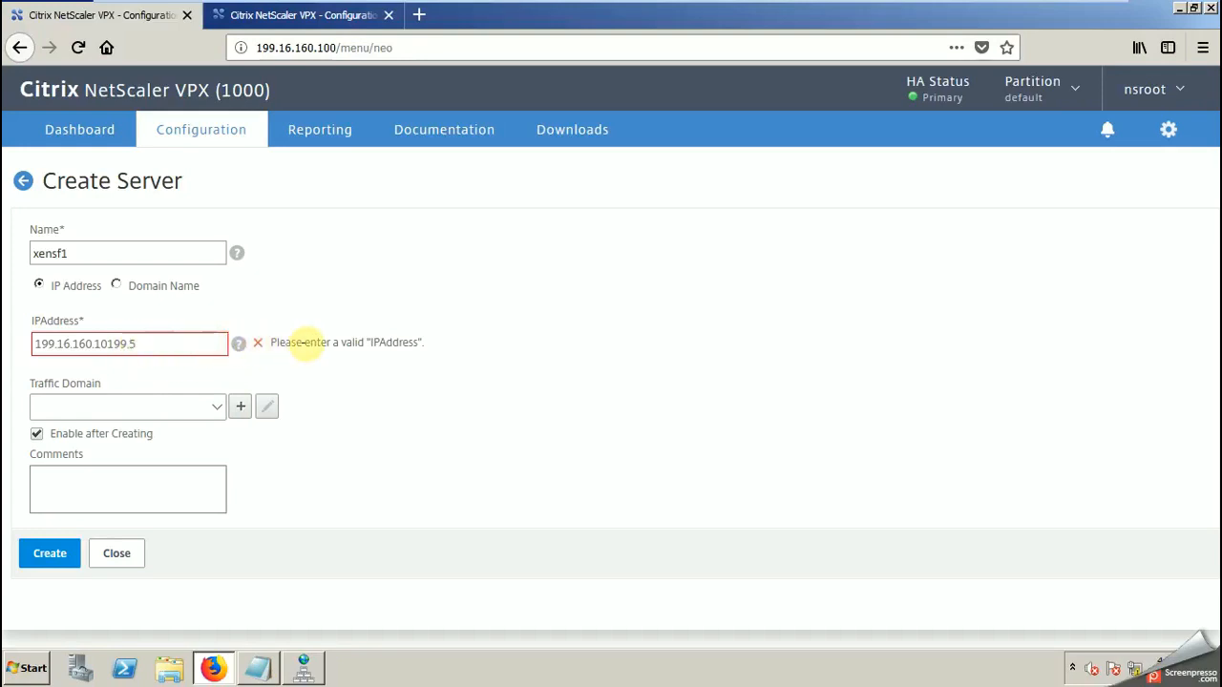
left_click(370, 342)
left_click(203, 343)
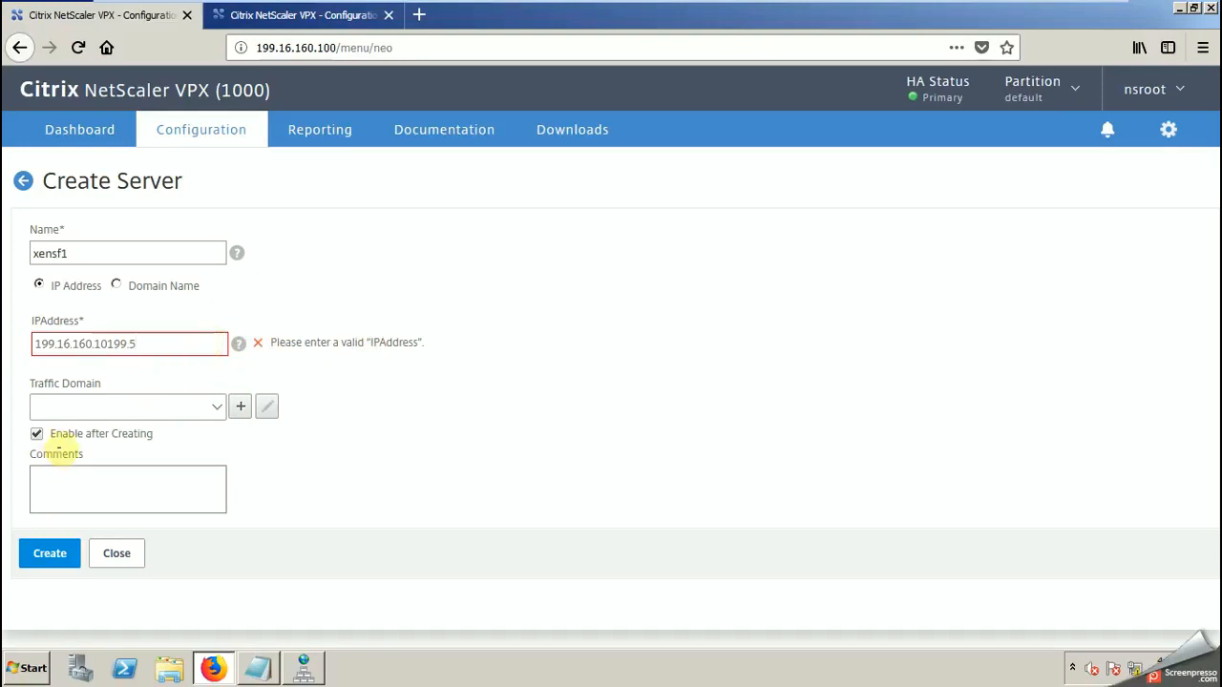
key("BackSpace")
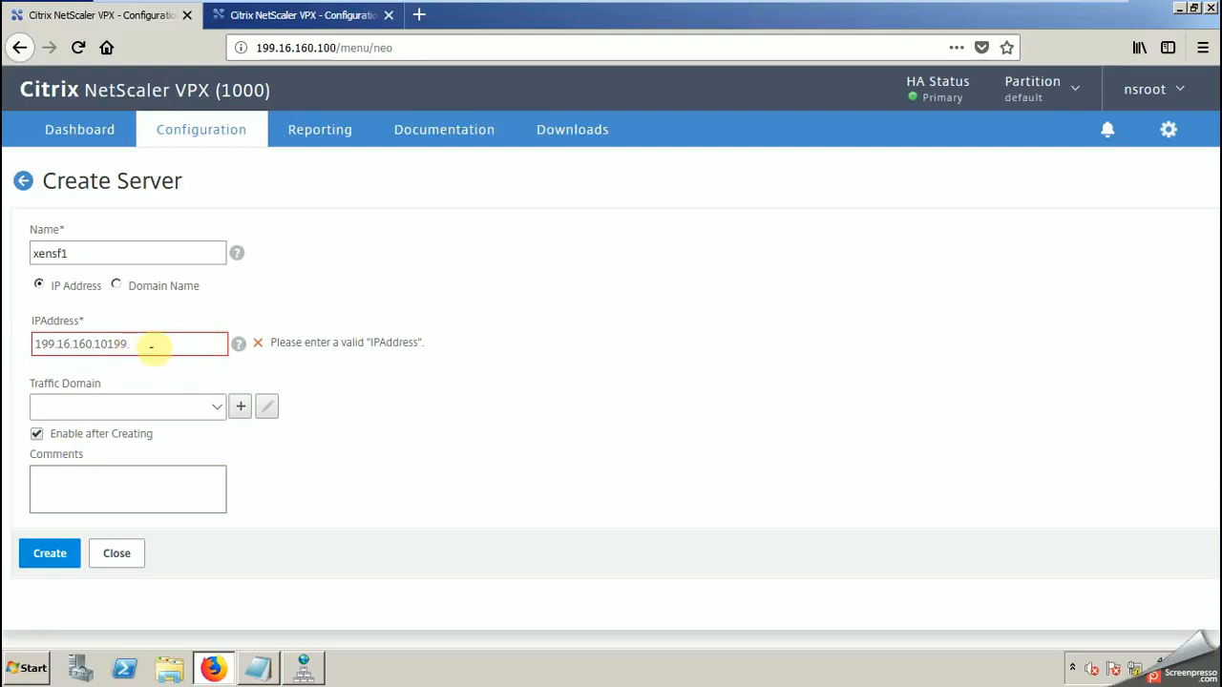
key("BackSpace")
key("BackSpace")
key("BackSpace")
type("5")
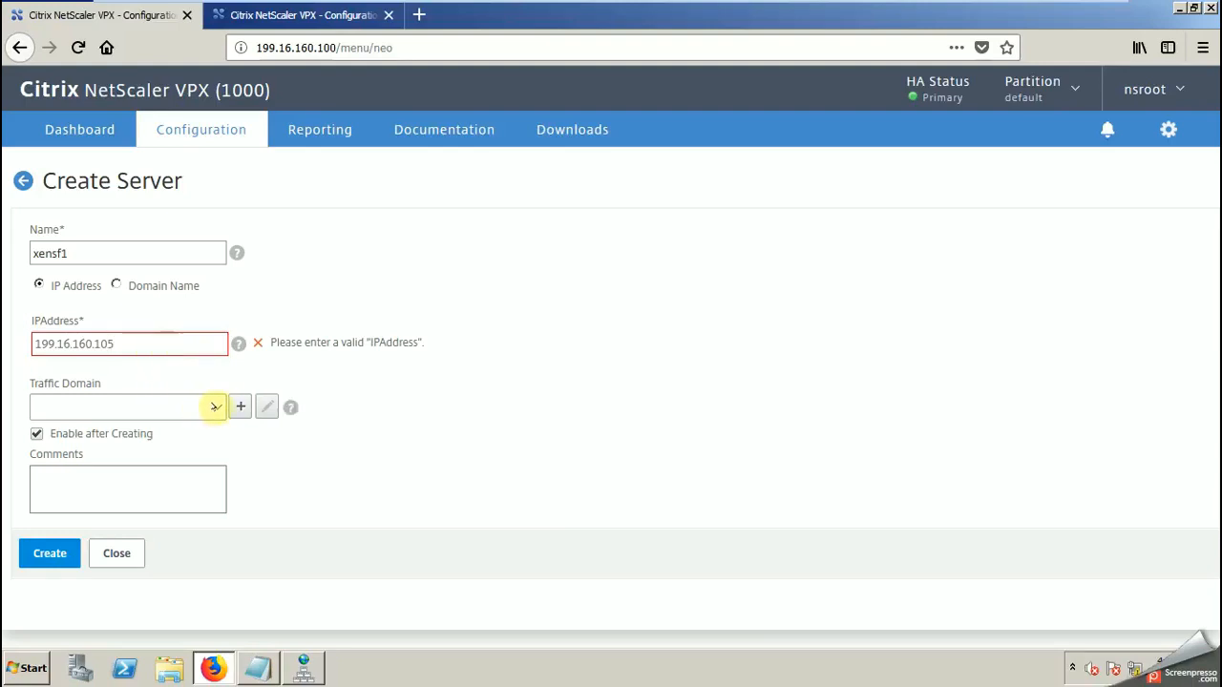
Step: Review the traffic domain creation options, including the ID, alias and VLAN binding help, and leave without adding a domain
left_click(216, 403)
left_click(240, 406)
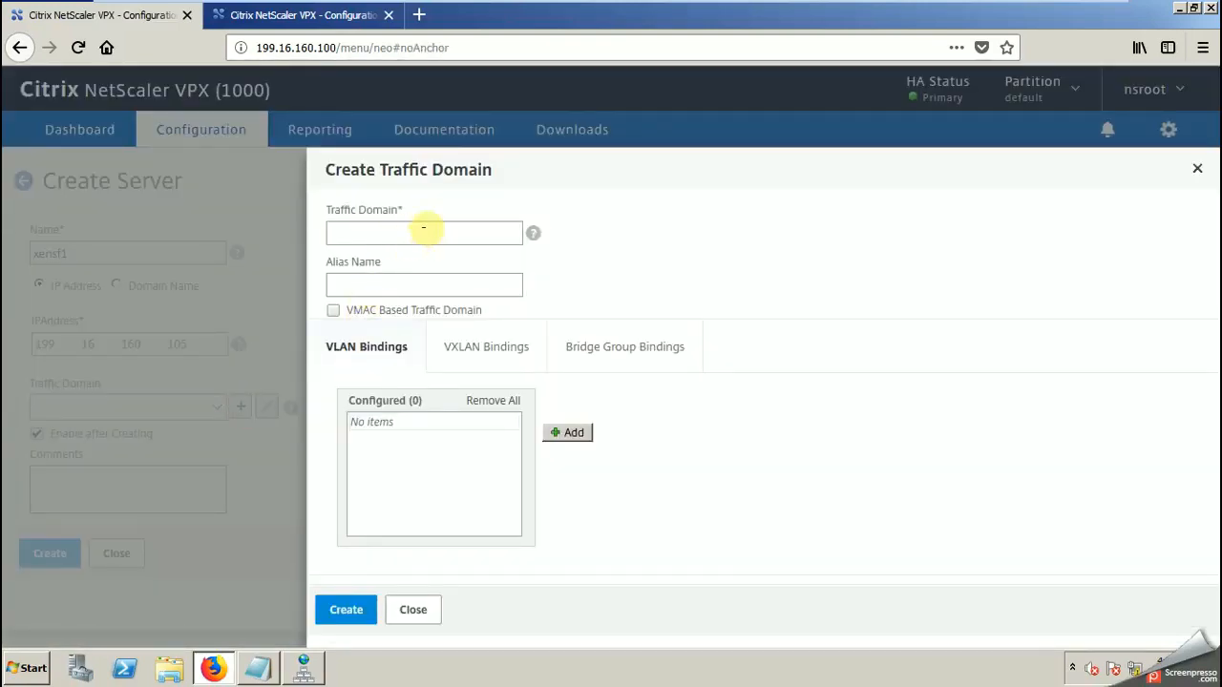
mouse_move(533, 234)
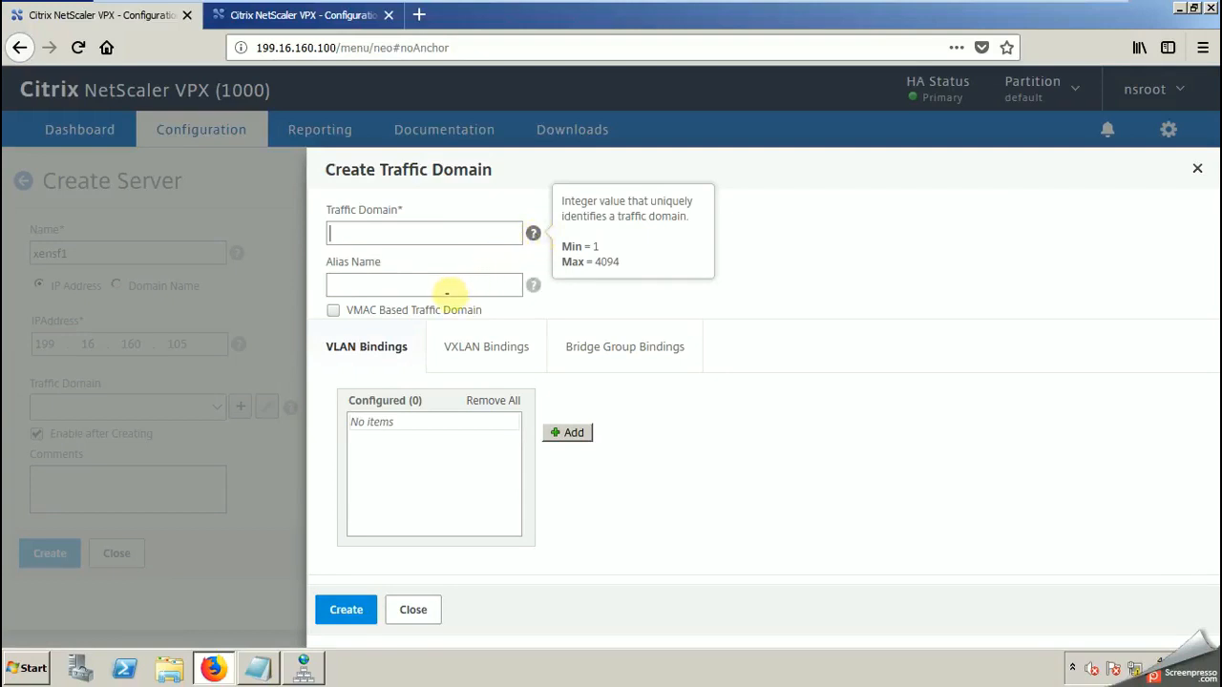
mouse_move(532, 284)
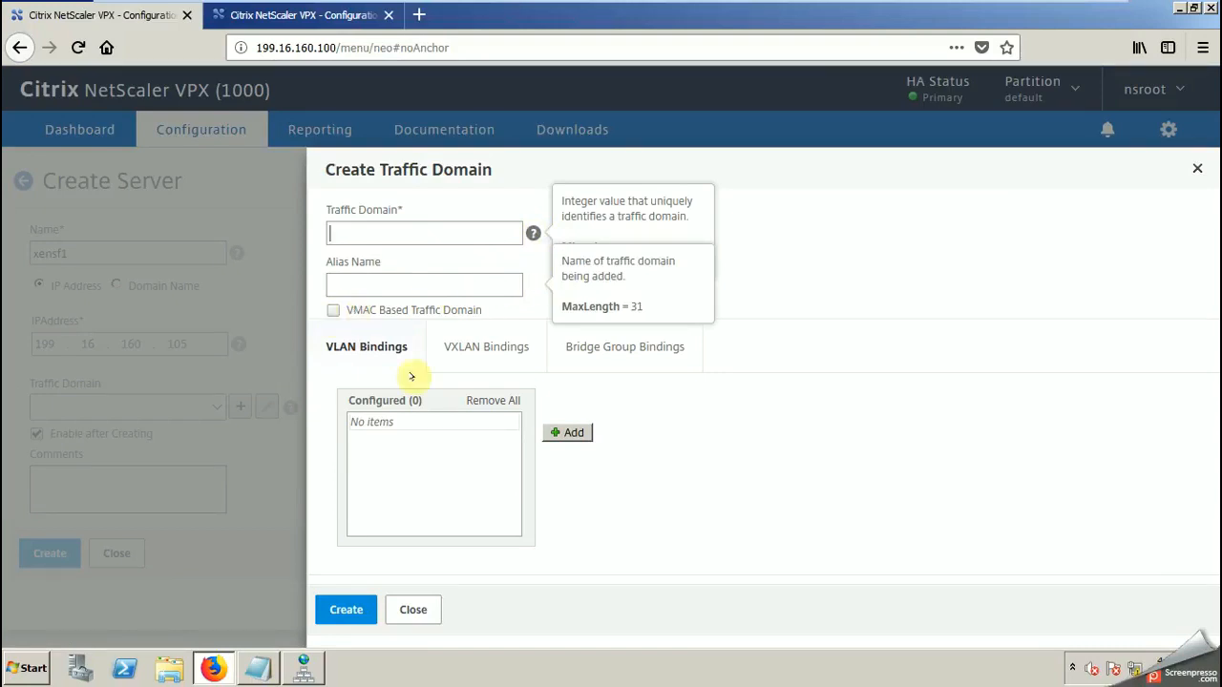
left_click(573, 431)
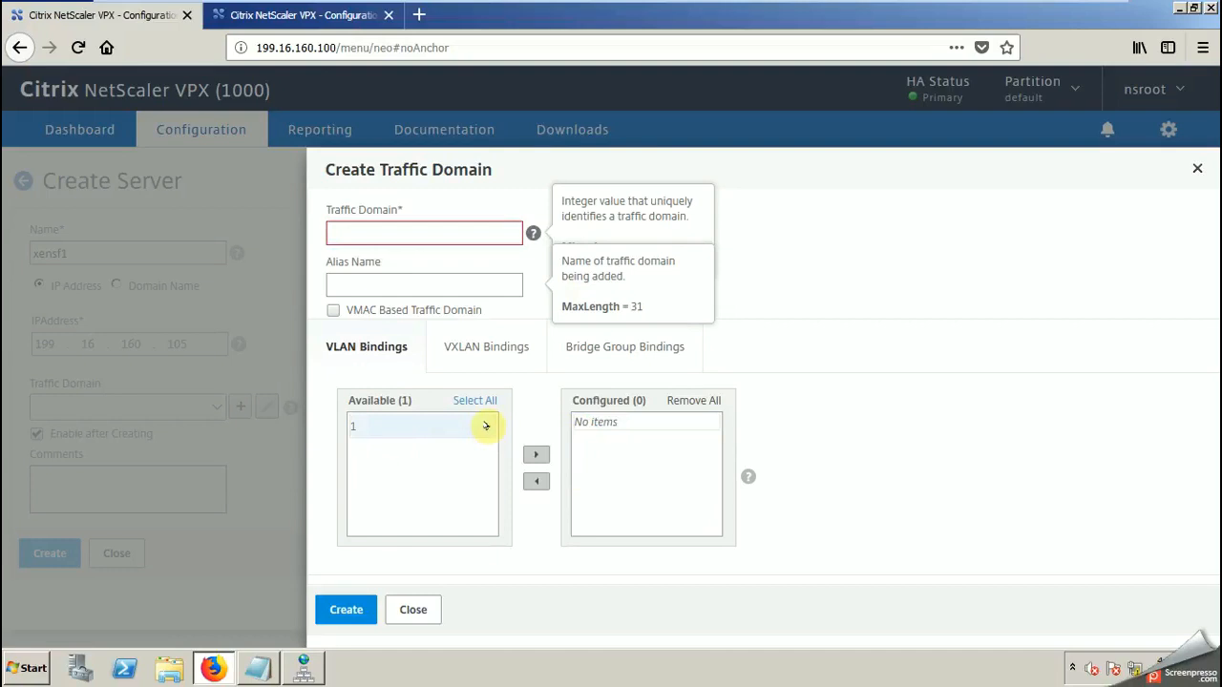
mouse_move(744, 474)
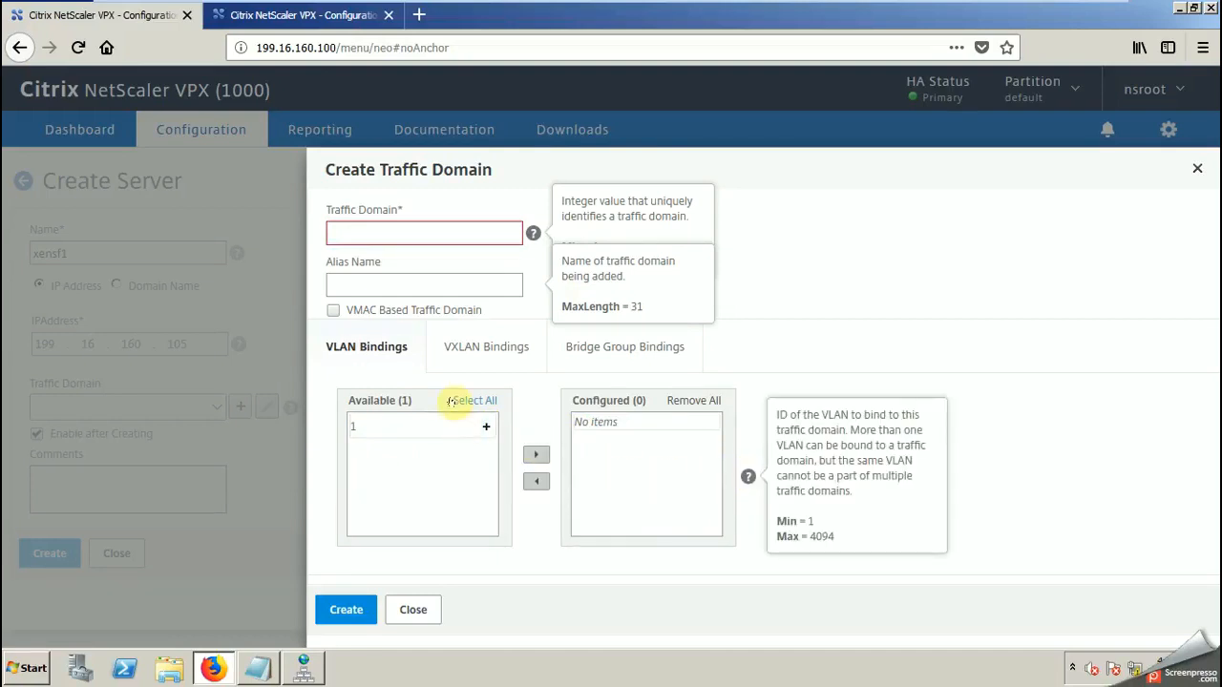
left_click(413, 610)
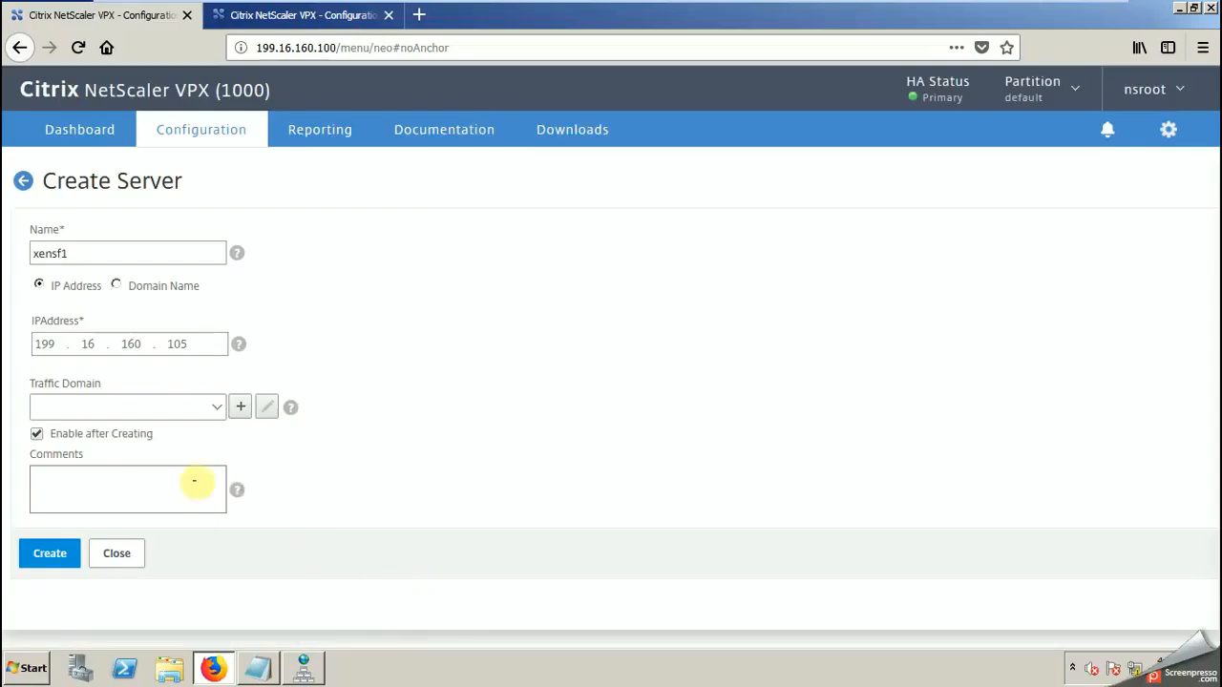
Step: Create the xensf1 server with the address 199.16.160.105
left_click(39, 555)
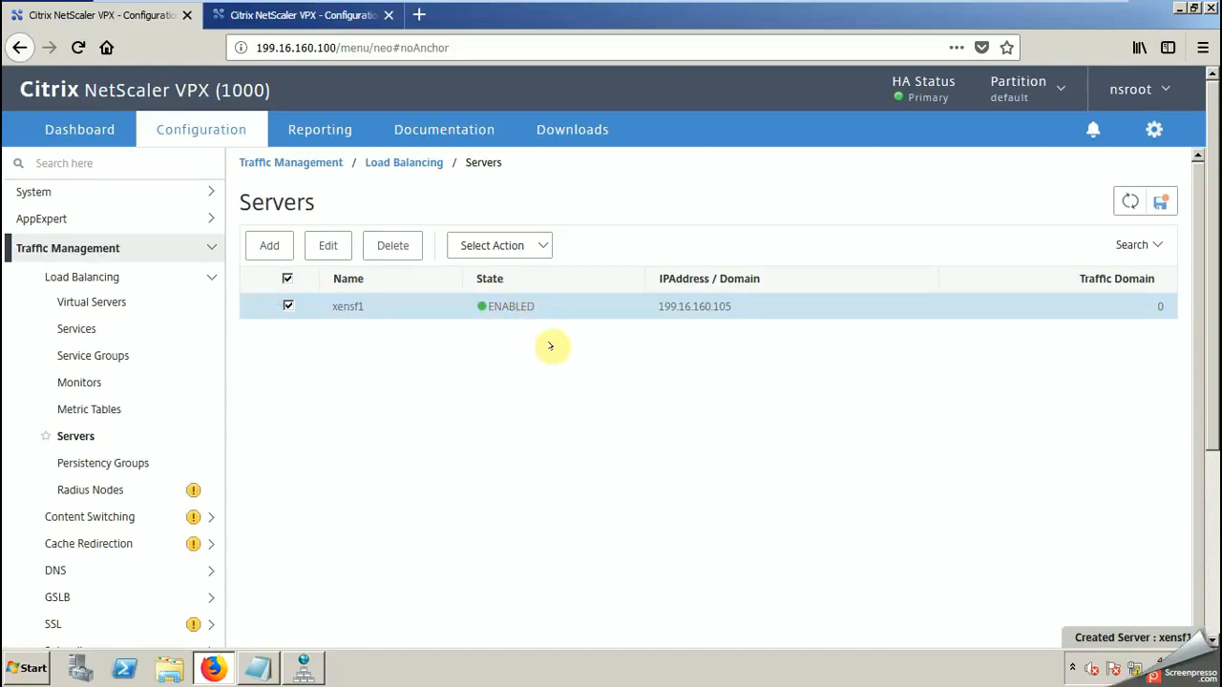
Step: Add the line "Green means connected without issue" to the Notepad notes below the xensf1 entry
left_click(254, 668)
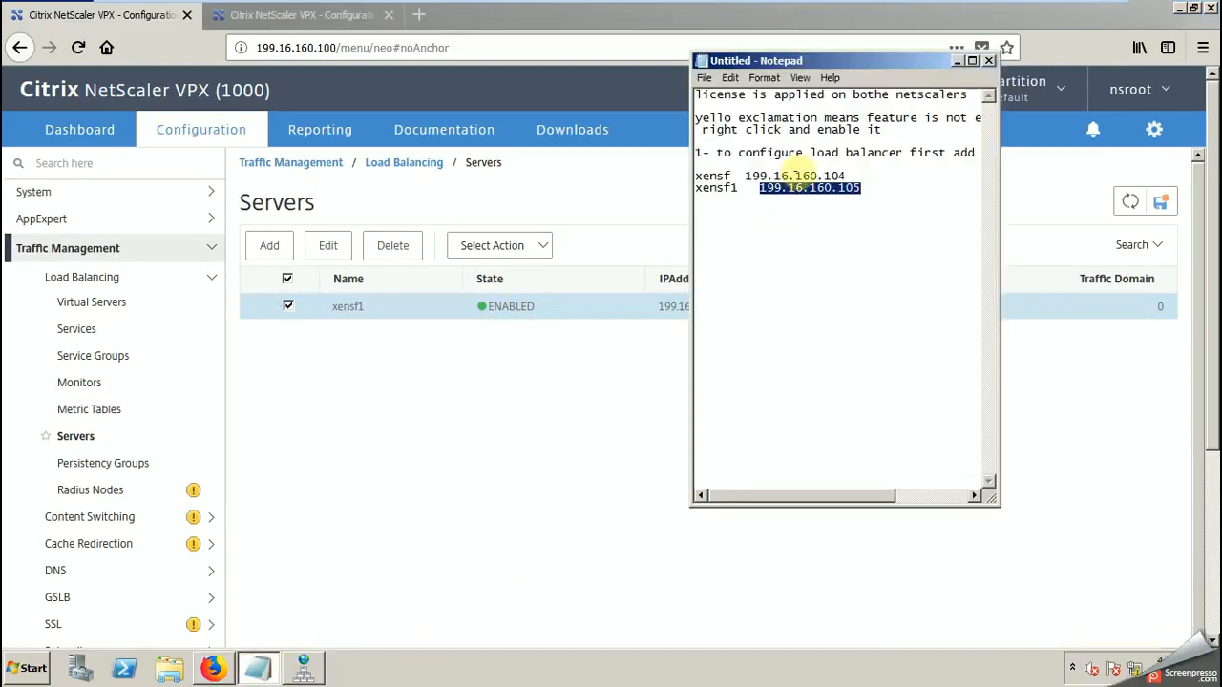
left_click(867, 188)
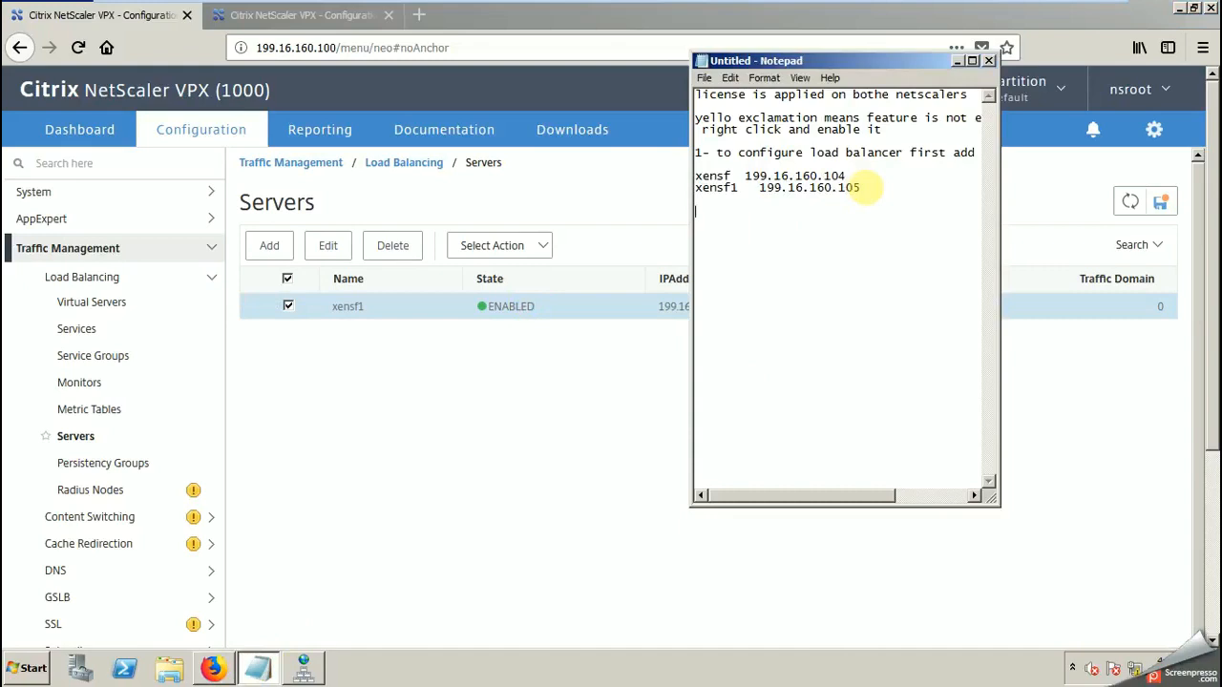
type("Green means connected ")
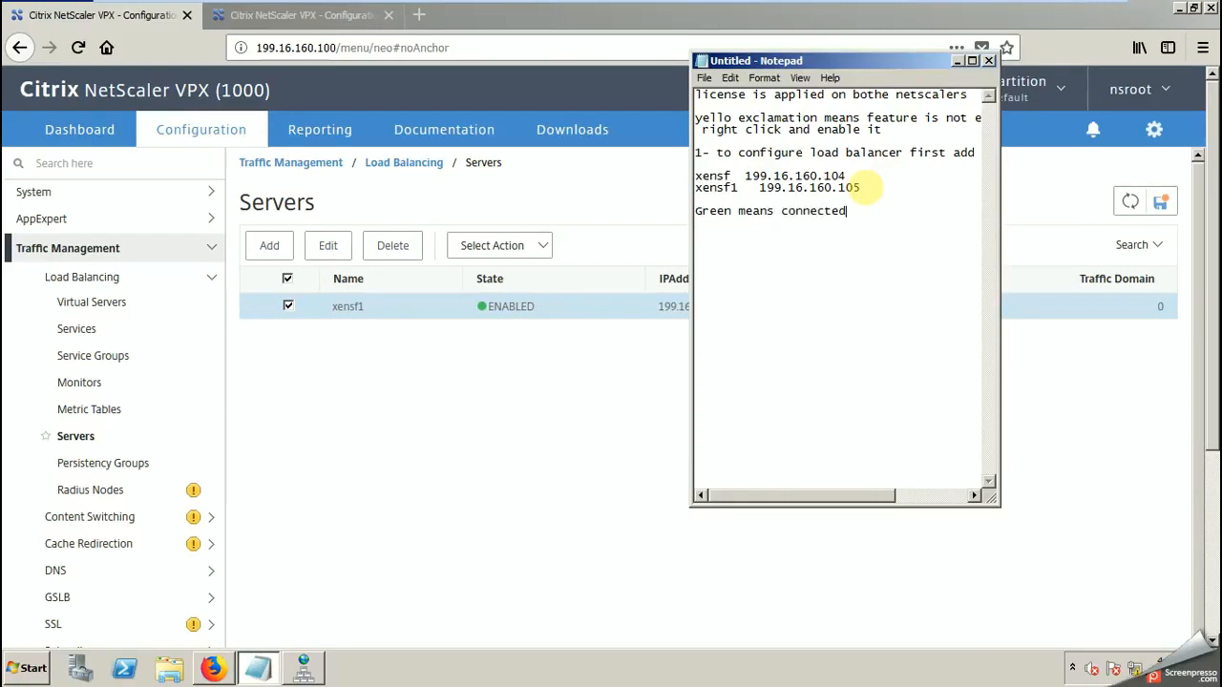
type("without issueother")
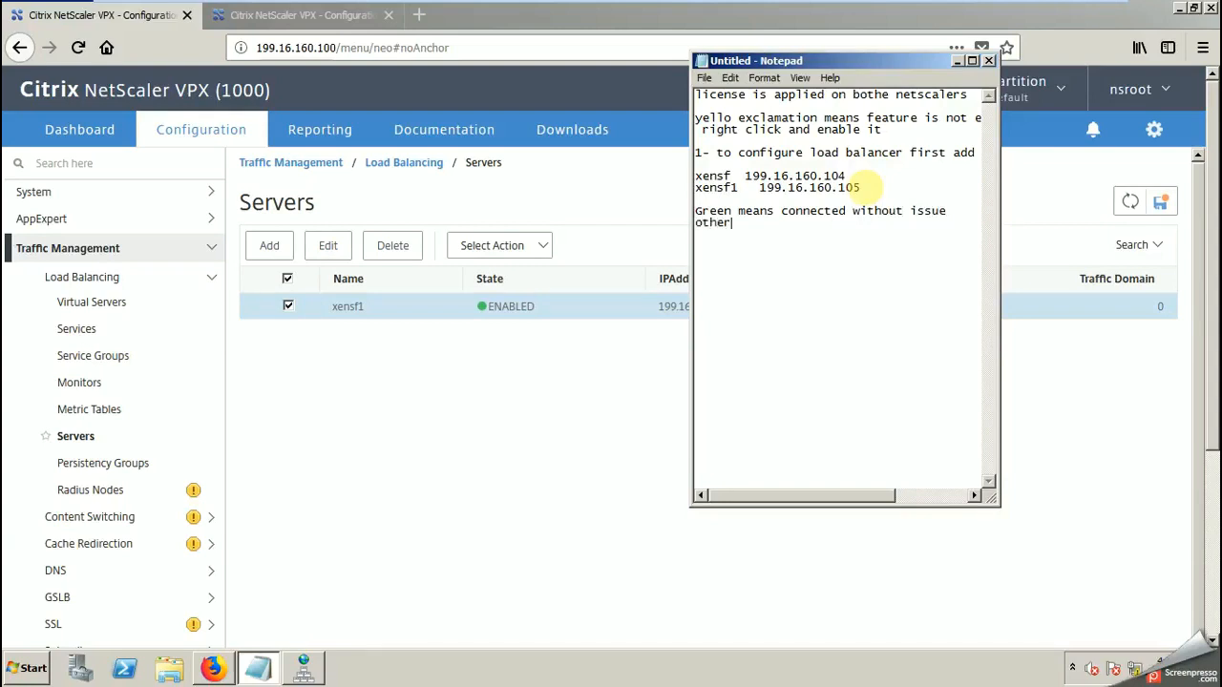
type(" states amber or red")
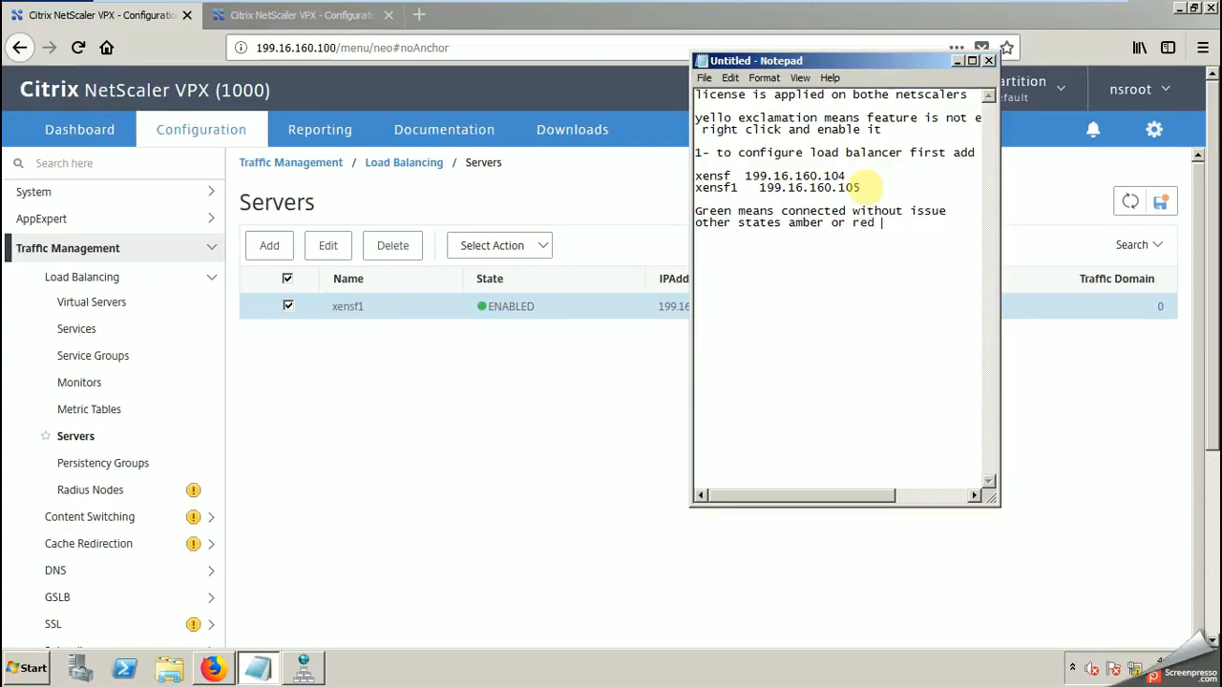
type(" (not cobnnected")
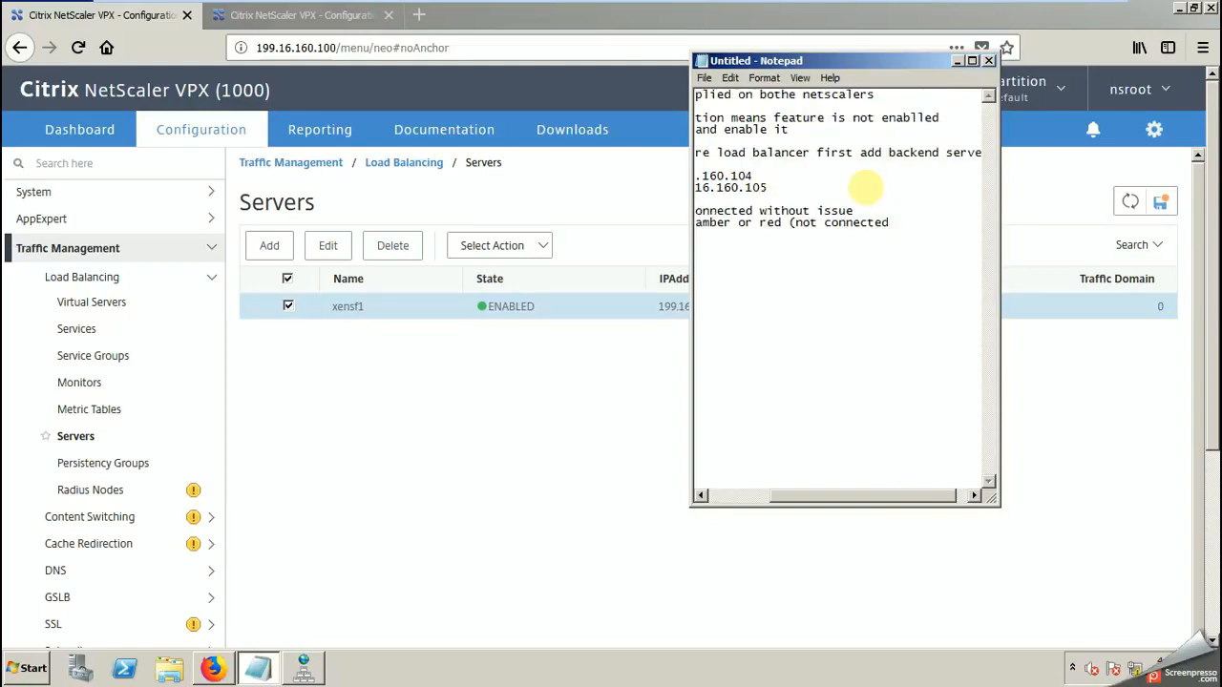
type(")")
Step: Insert "(partially connected)" after the word amber in the status note
left_click(732, 226)
type("(")
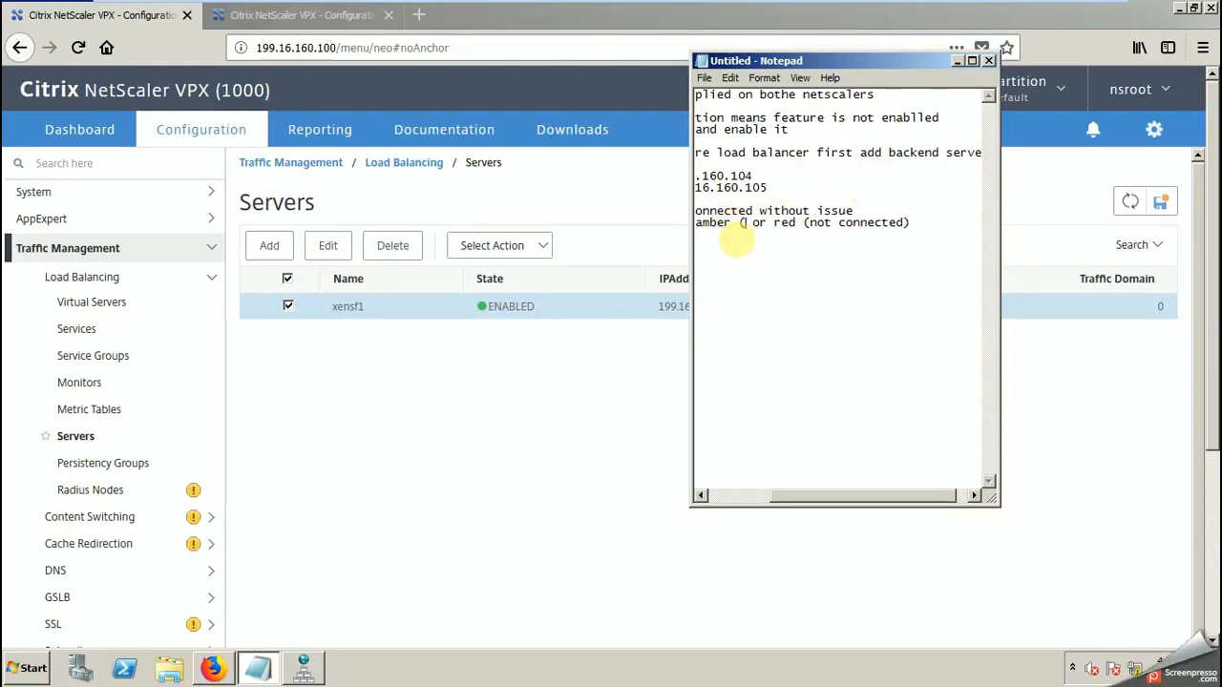
type("partia")
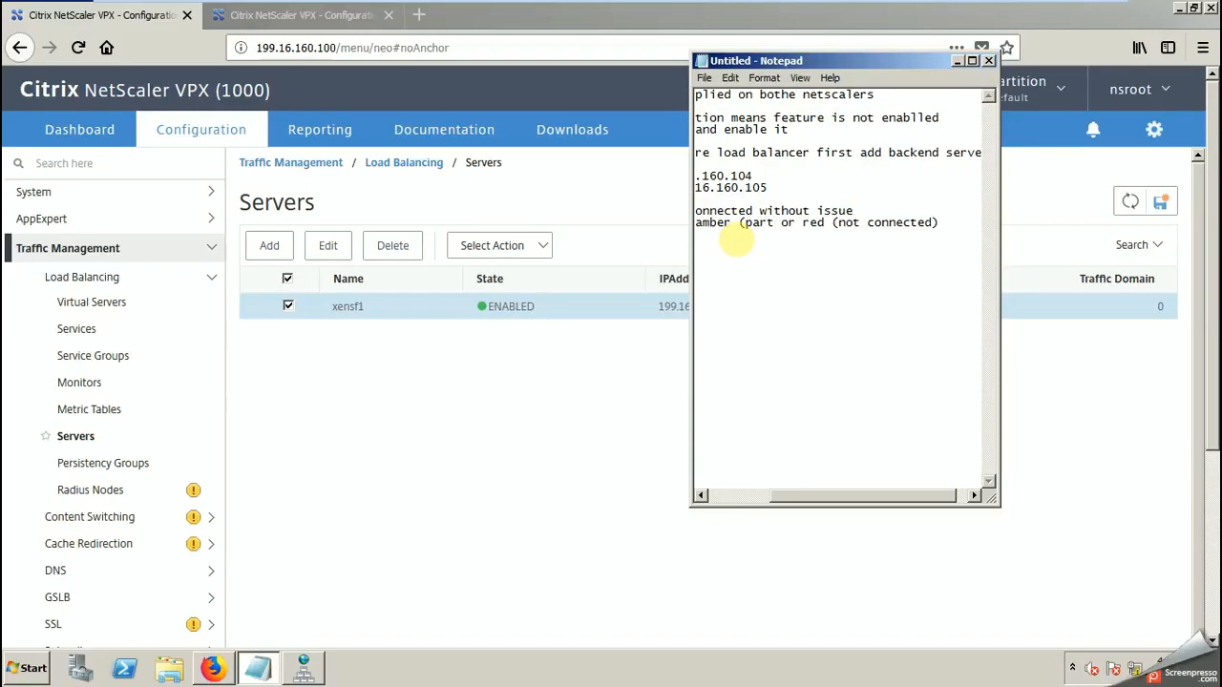
type("lly conne")
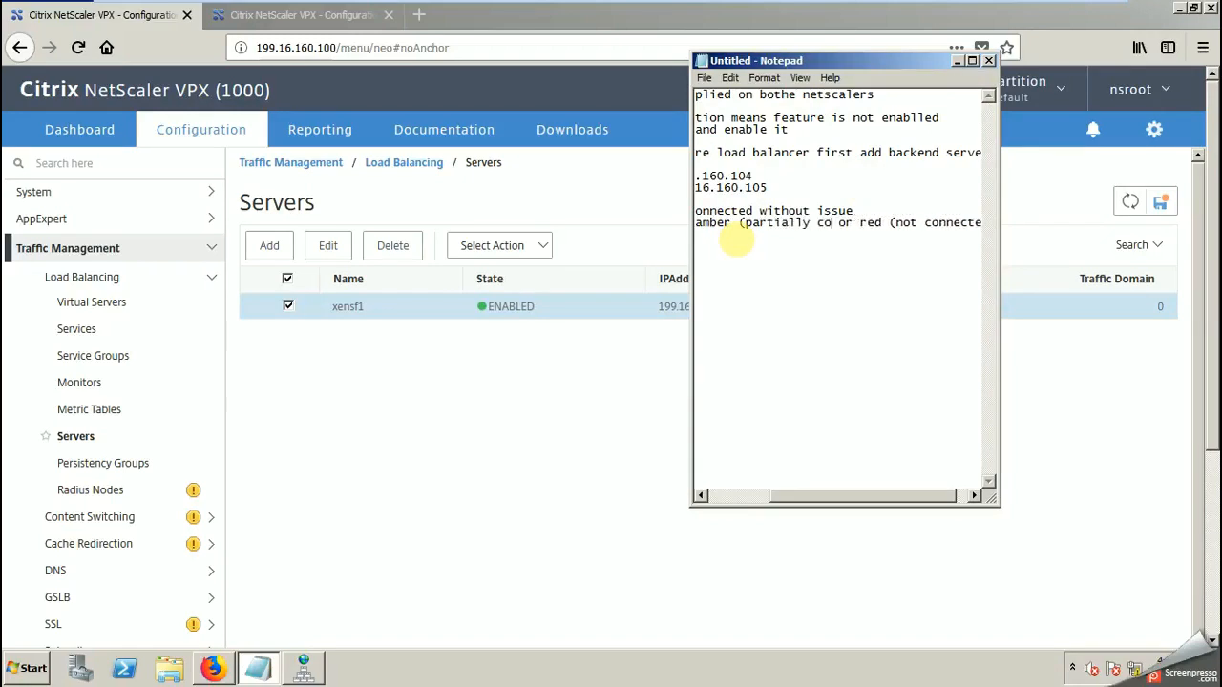
type("cted")
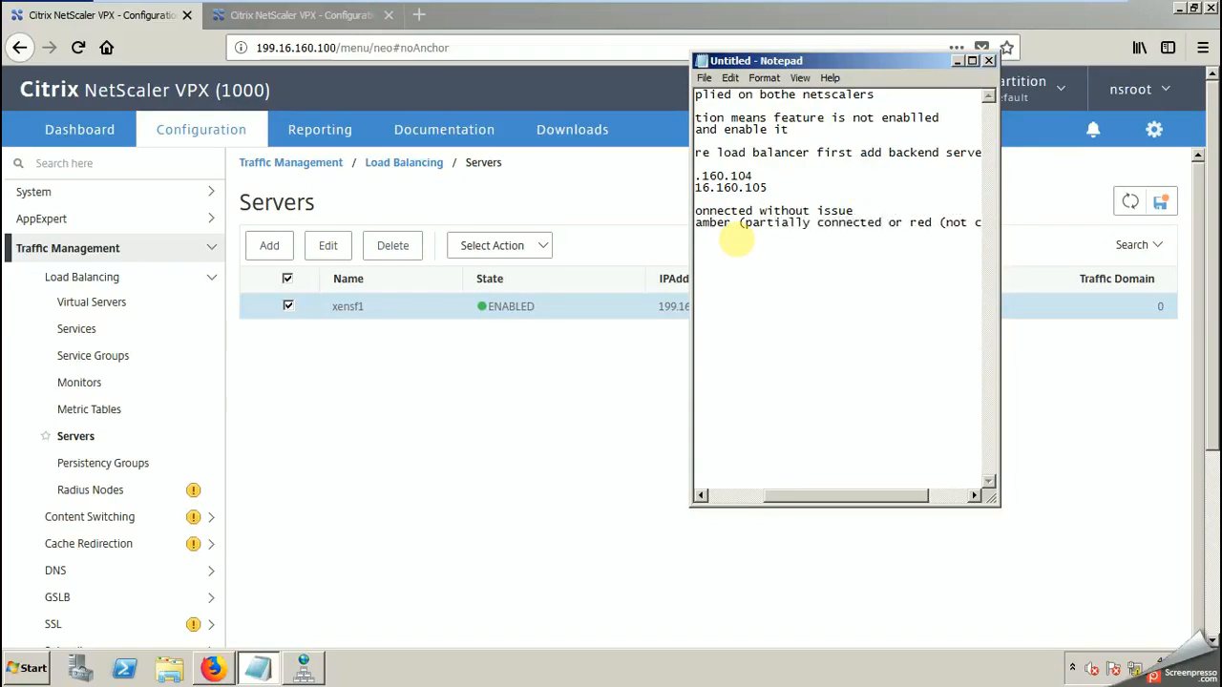
type(")")
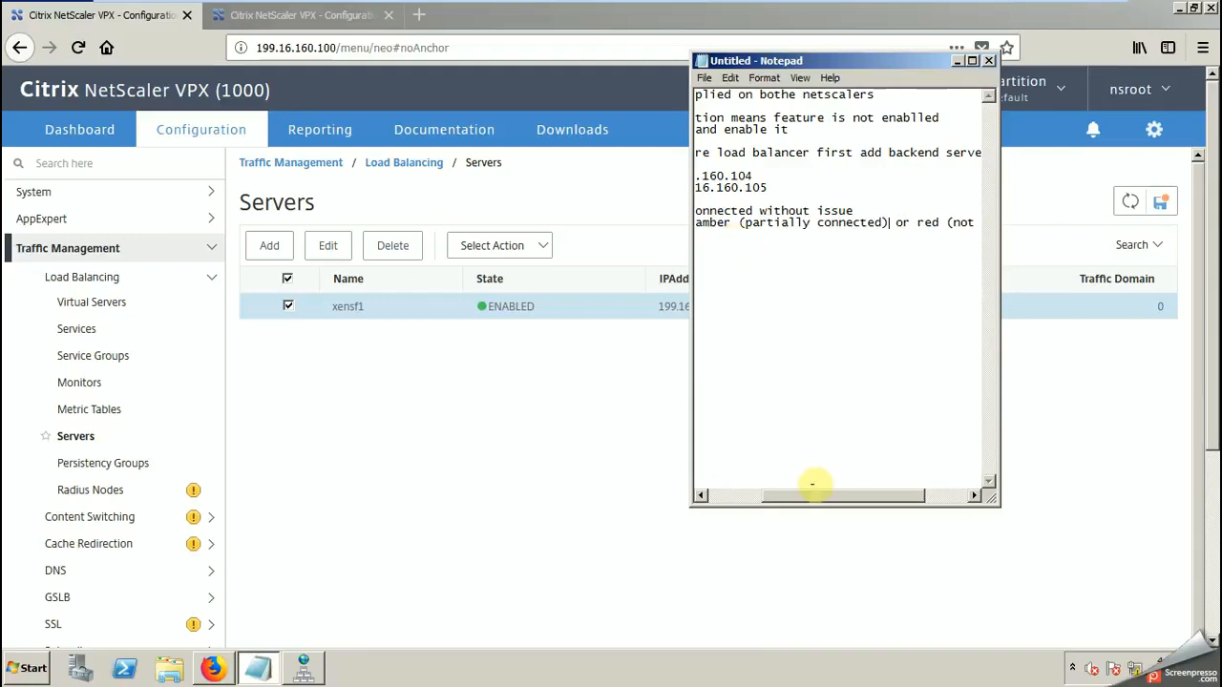
Step: Break the status note so "or red (not connected)" stands on its own line, and put the notes away
left_click_drag(812, 495, 752, 495)
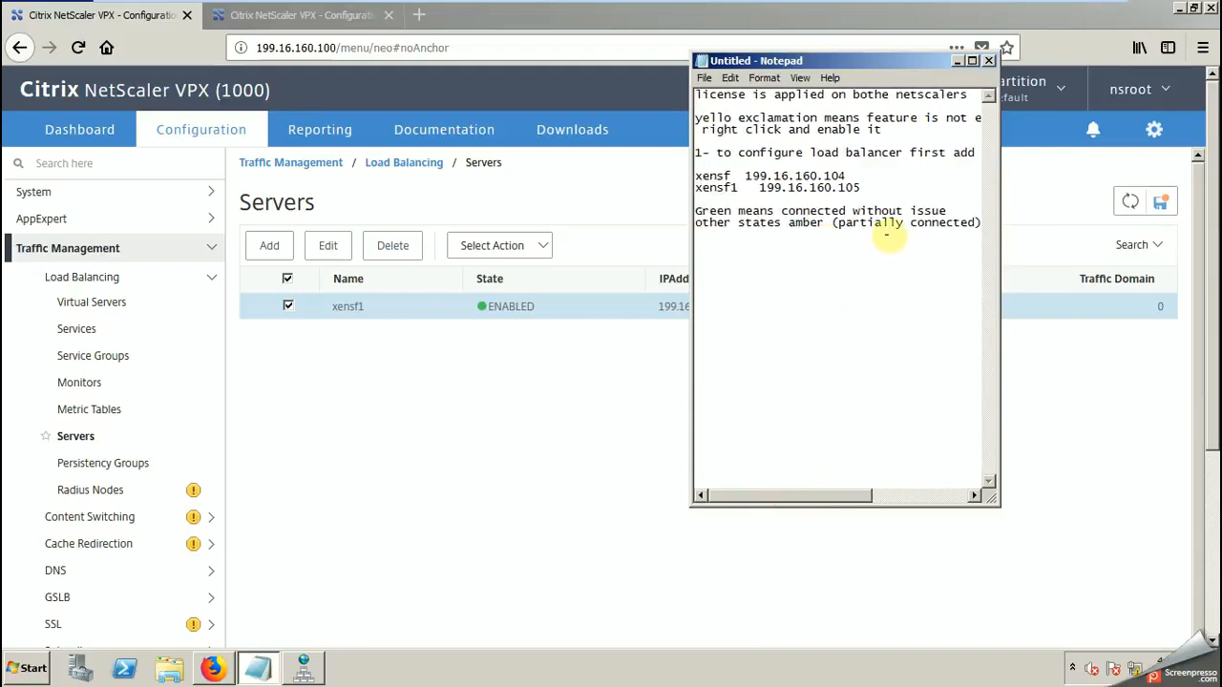
left_click_drag(980, 222, 816, 222)
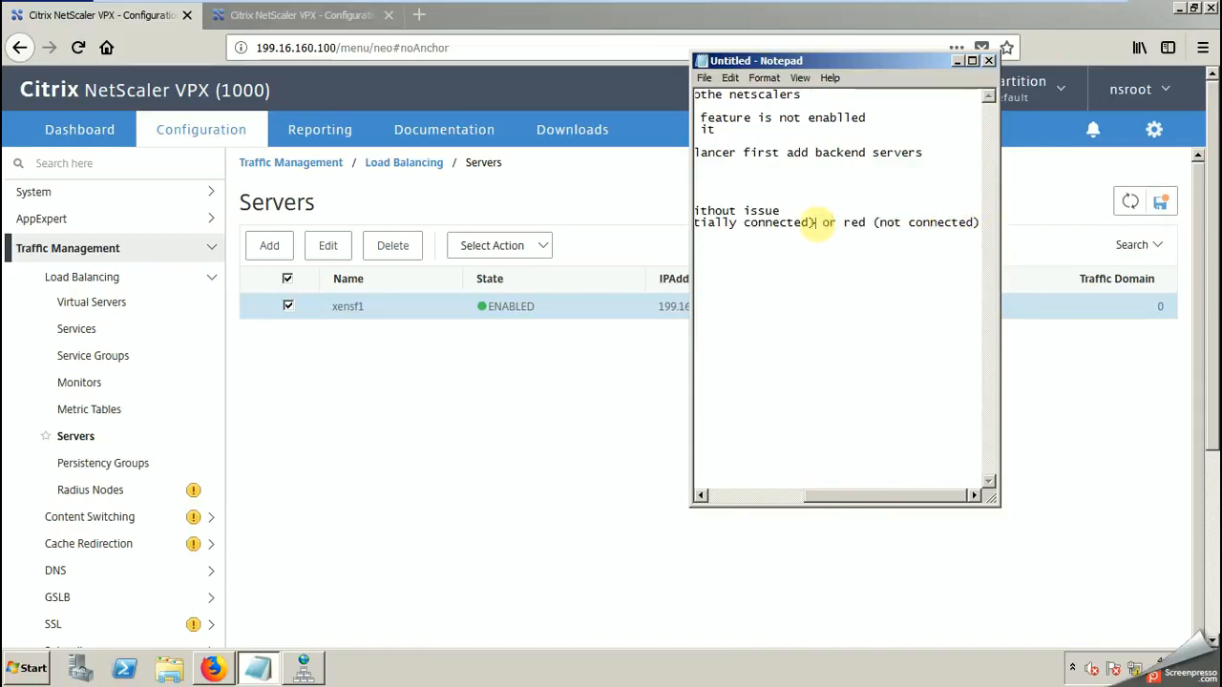
key("Return")
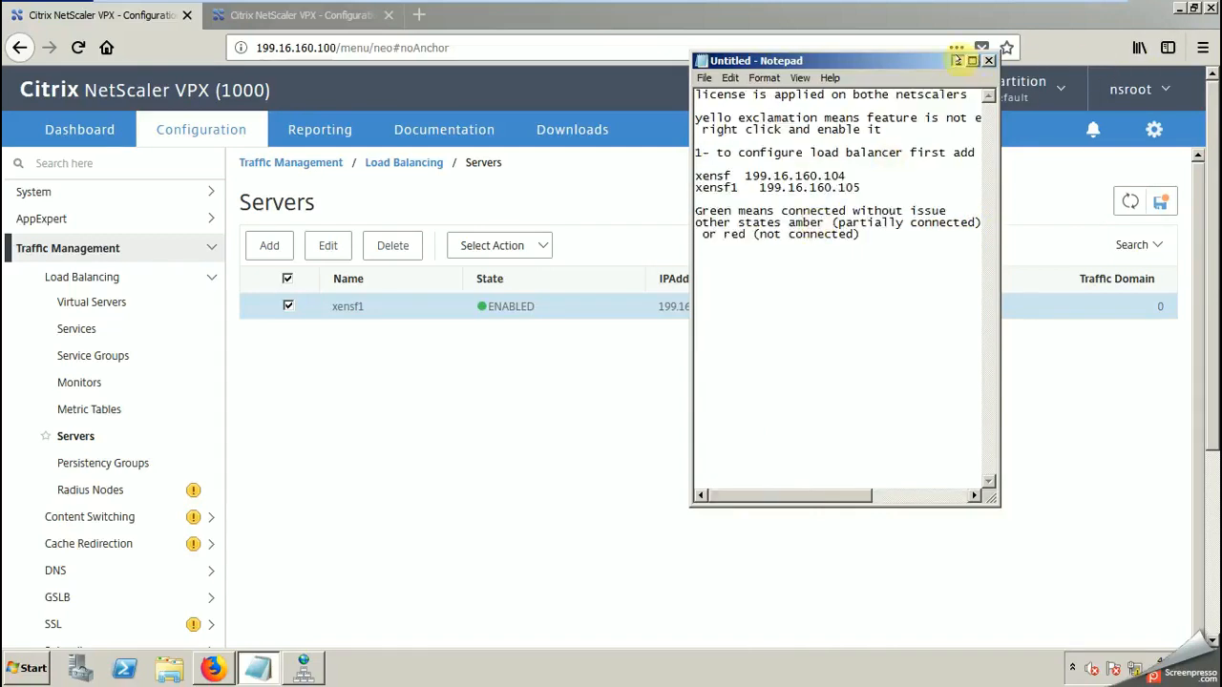
left_click(958, 61)
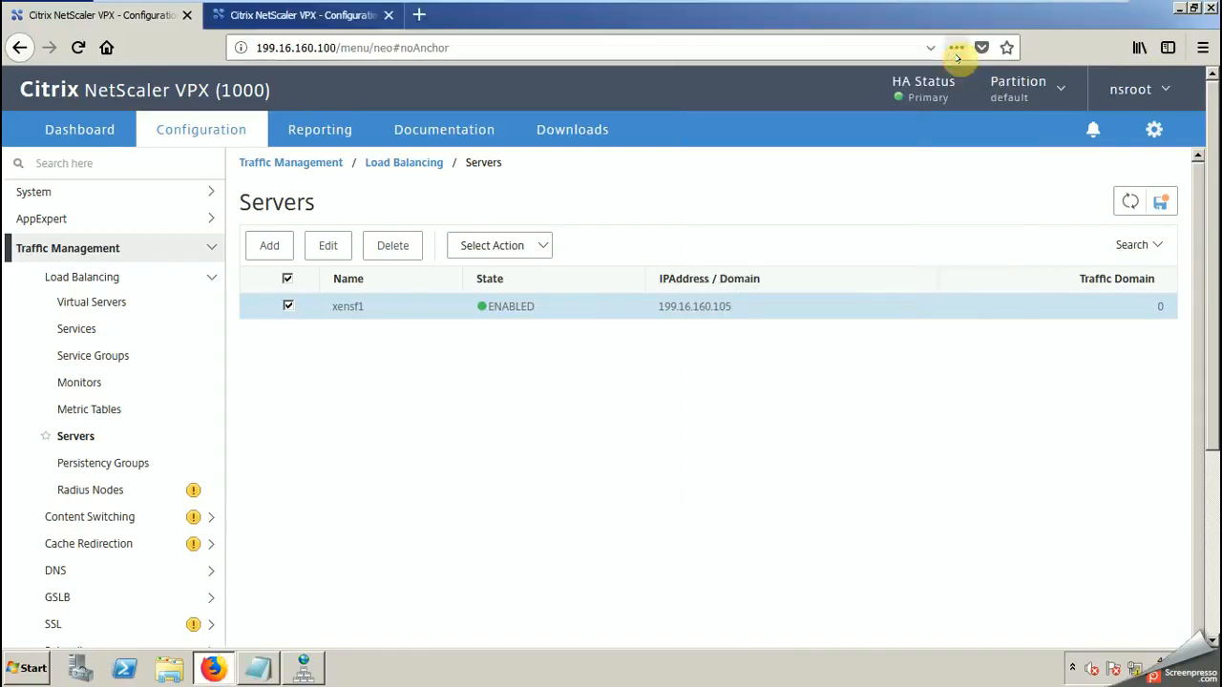
Step: Create a second load balancing server named xensf with the IP address 199.16.160.104, and clear its selection in the server list
left_click(269, 247)
left_click(78, 252)
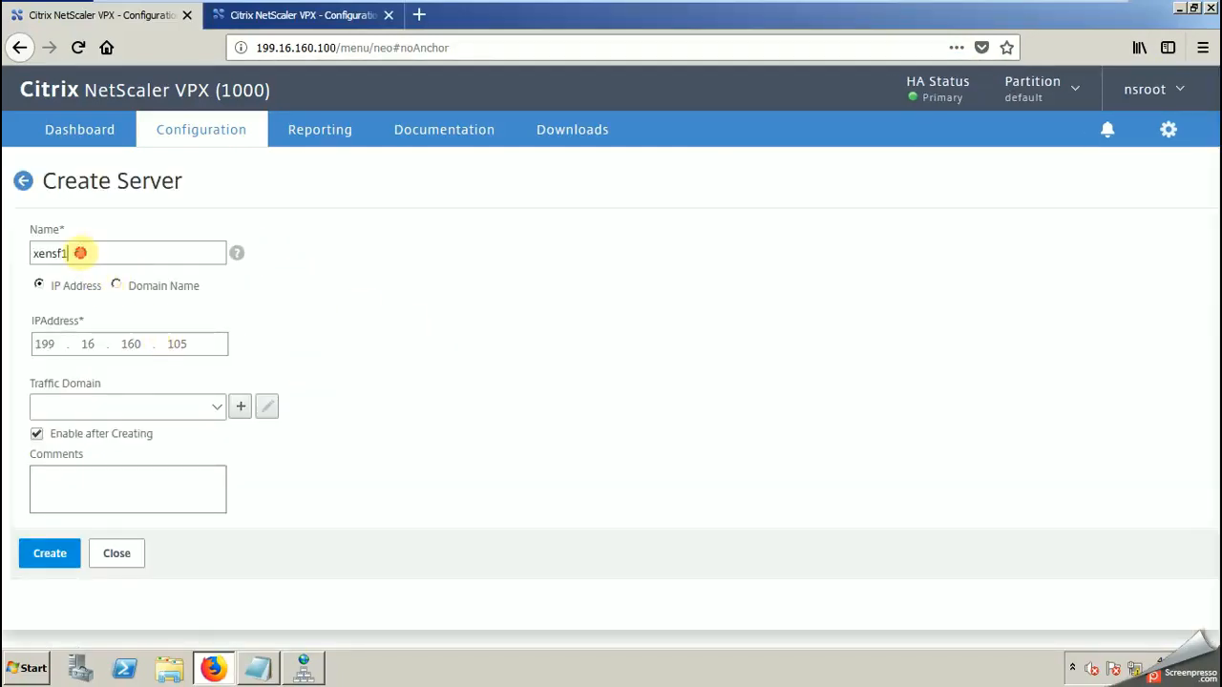
key("BackSpace")
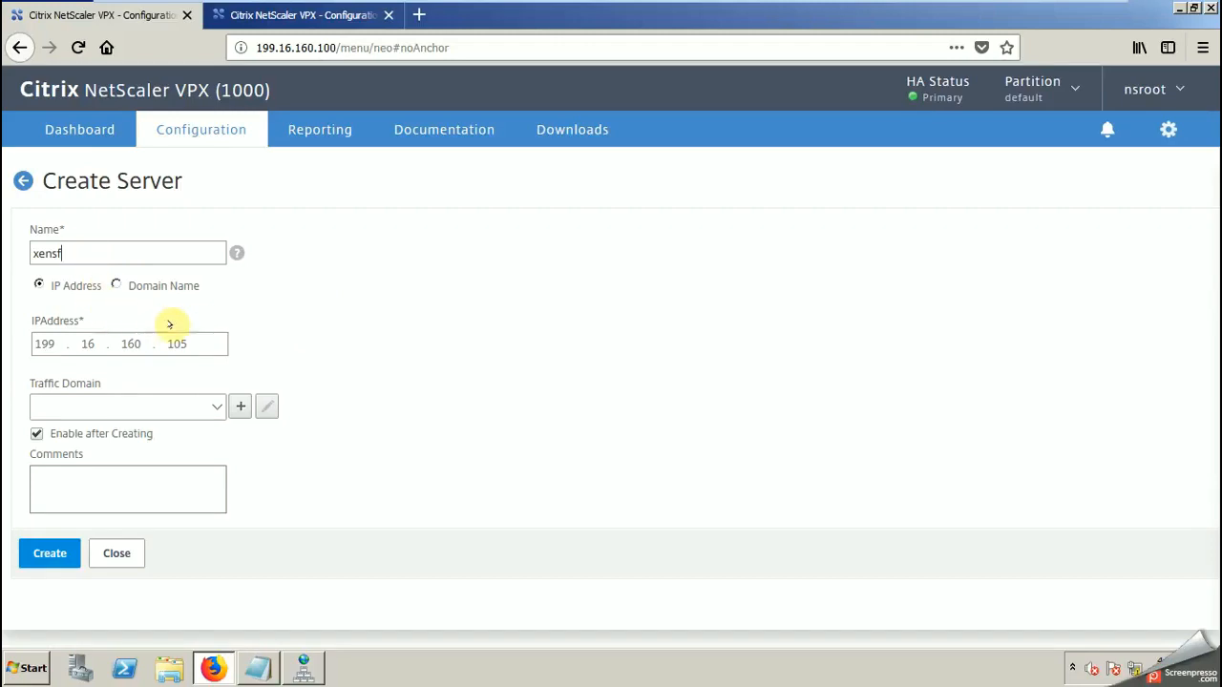
left_click(198, 344)
key("BackSpace")
type("43")
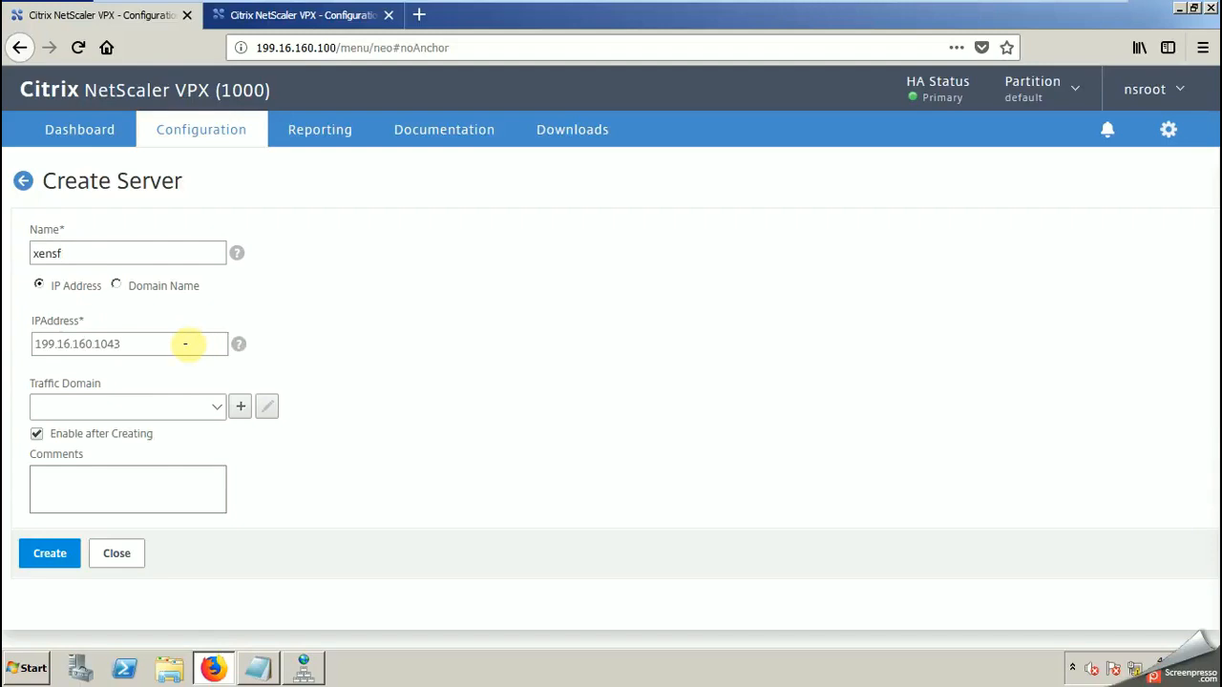
left_click(56, 553)
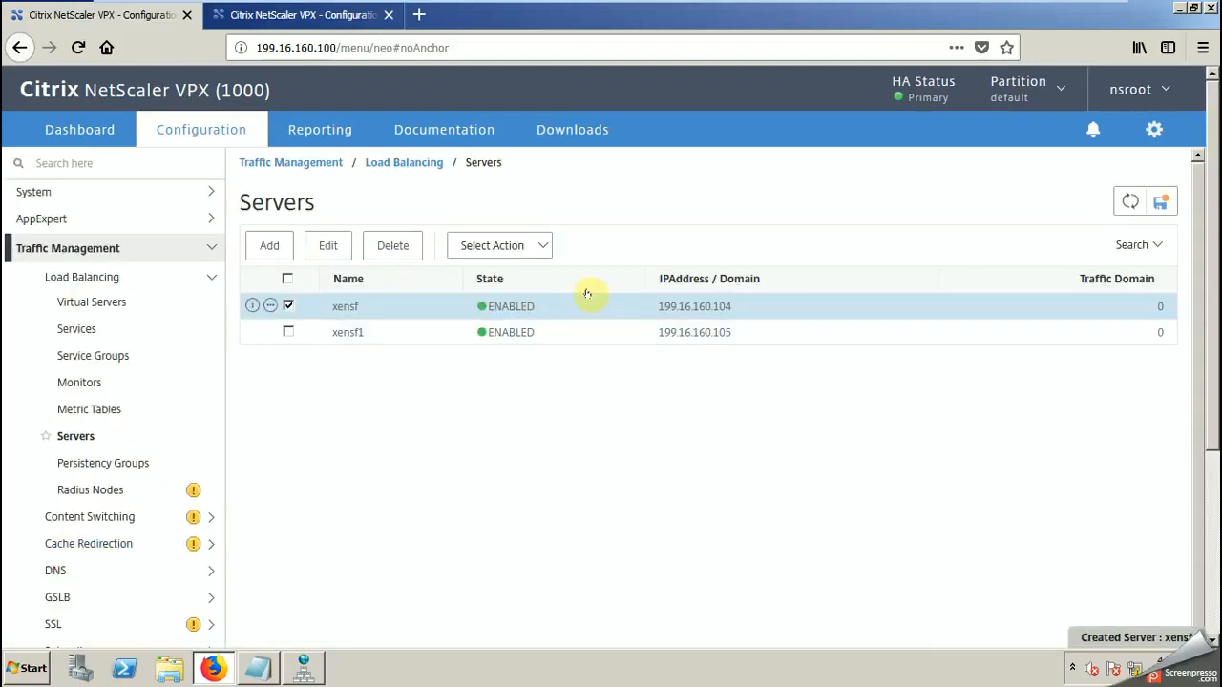
left_click(334, 421)
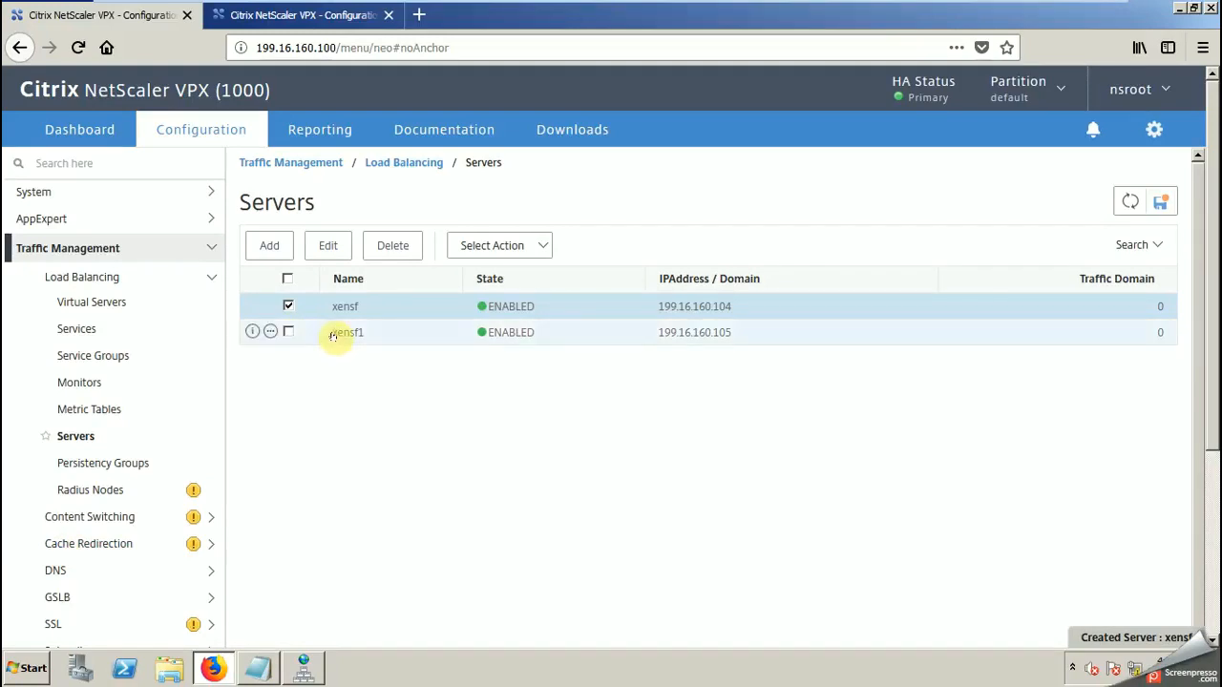
left_click(288, 305)
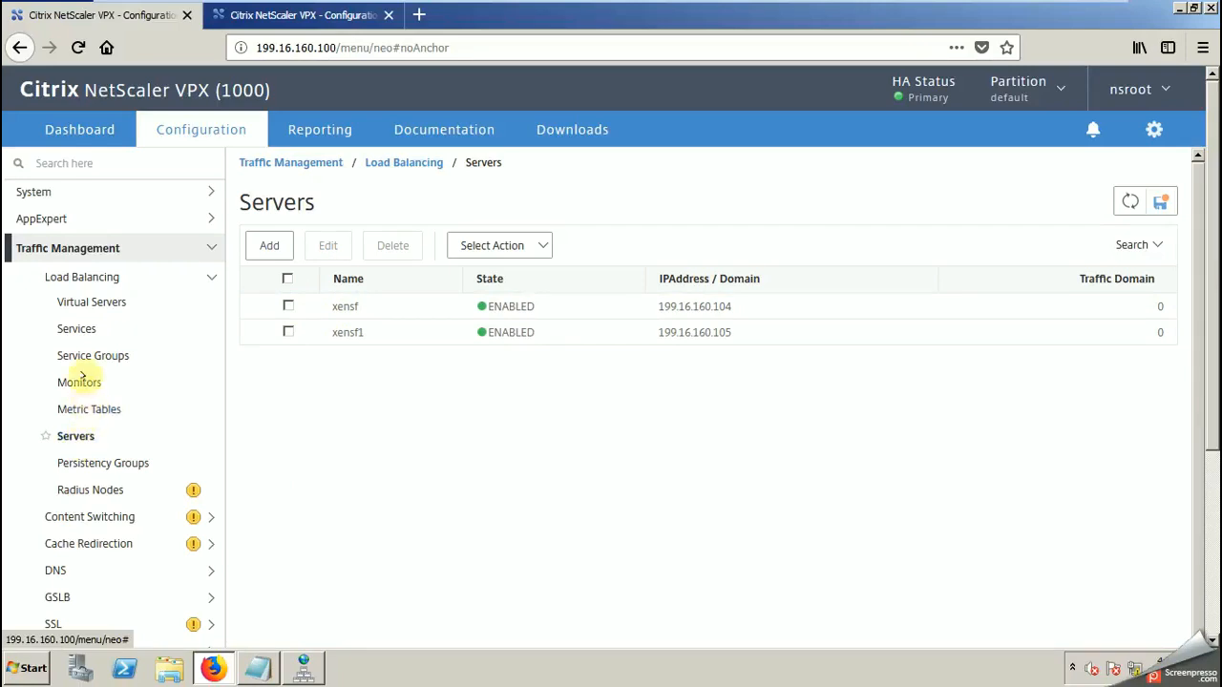
Step: Add the numbered line "2-next service or server group" to the Notepad notes below the status explanation
left_click(257, 668)
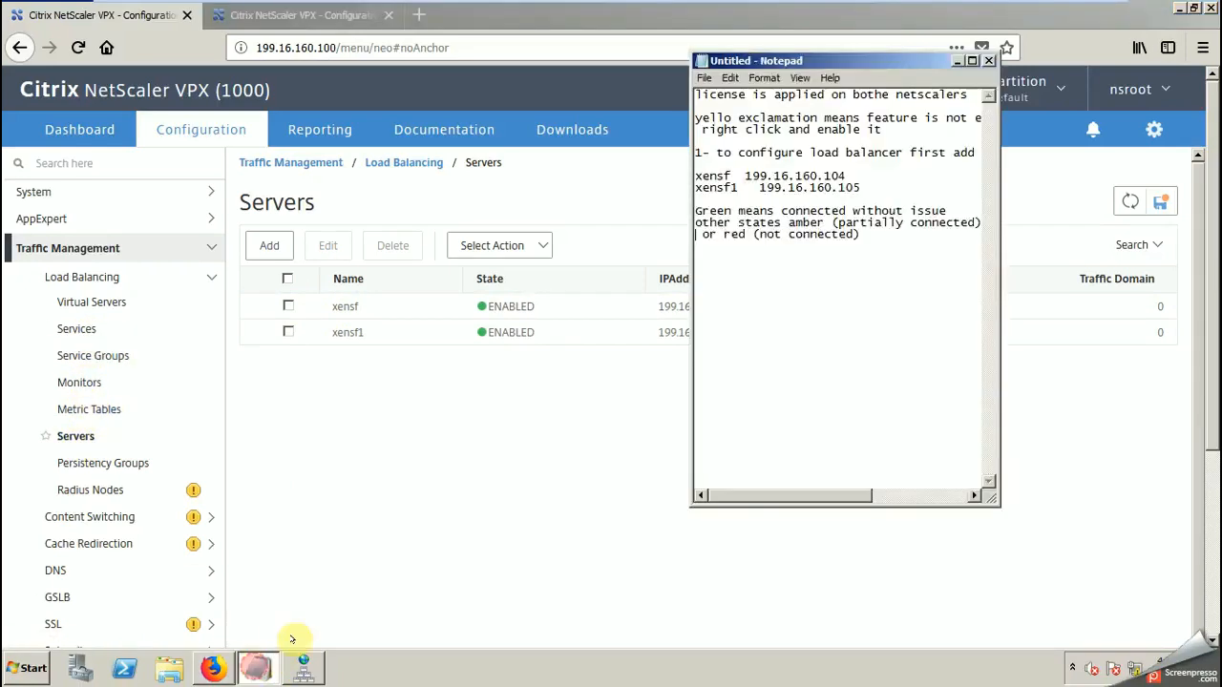
left_click(875, 235)
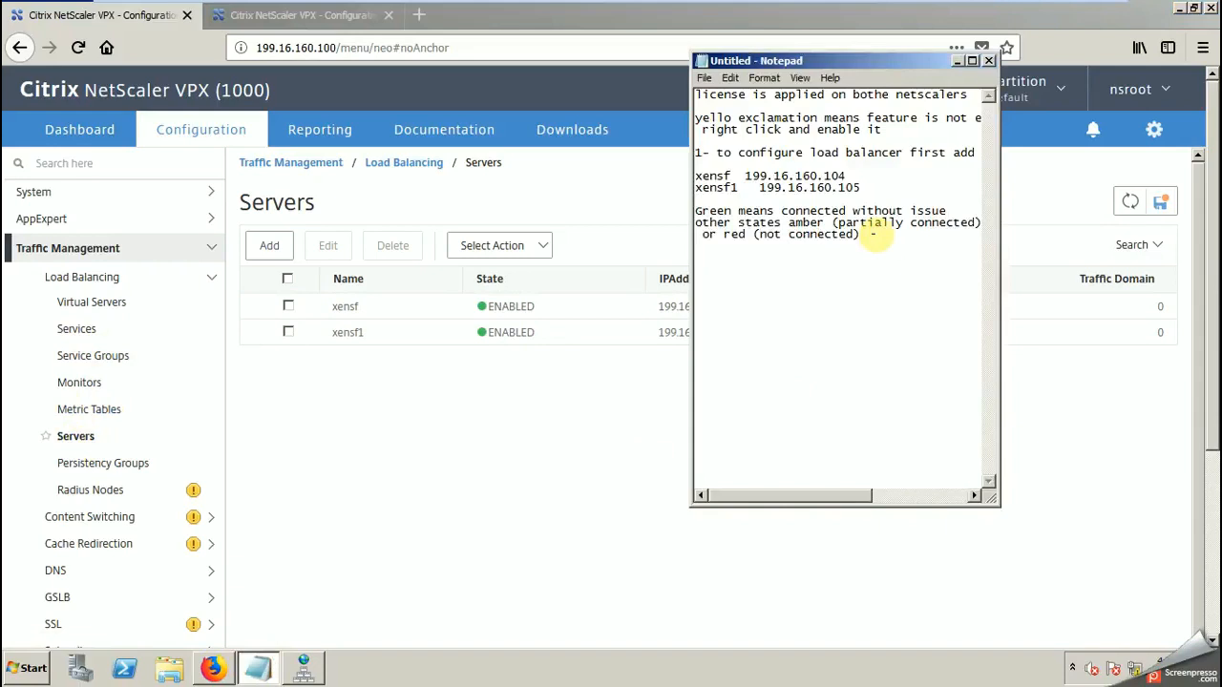
key("Return")
key("Return")
type("next service or server group")
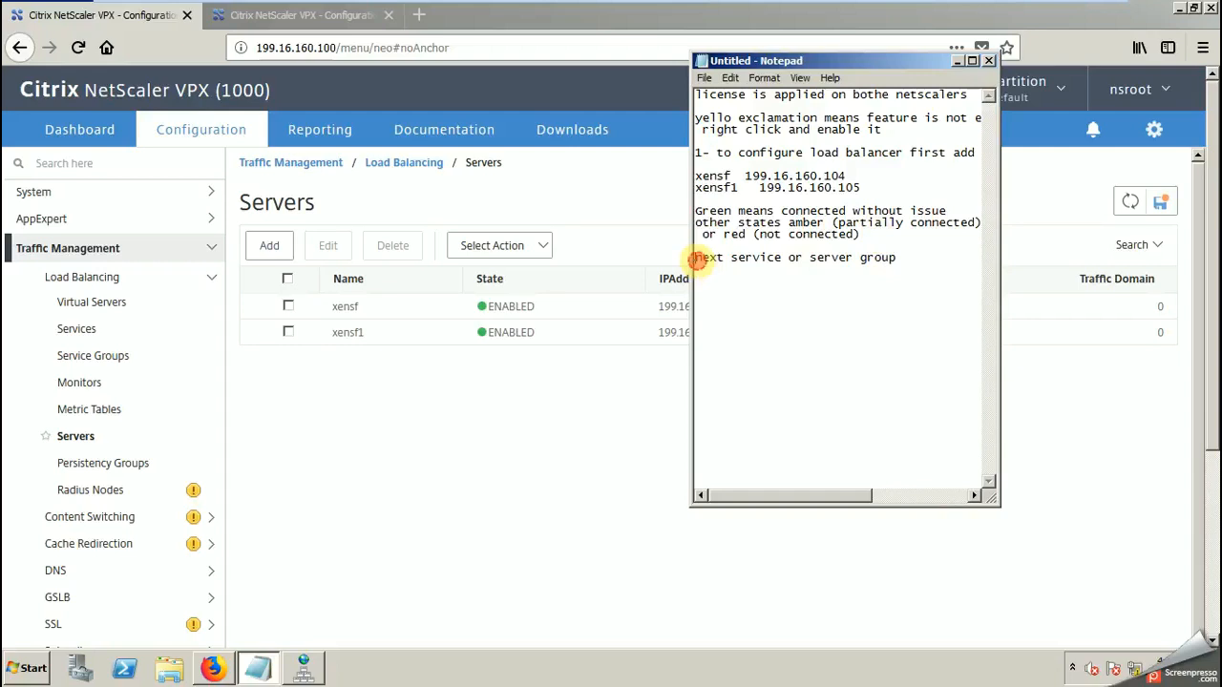
left_click(695, 257)
type("2-")
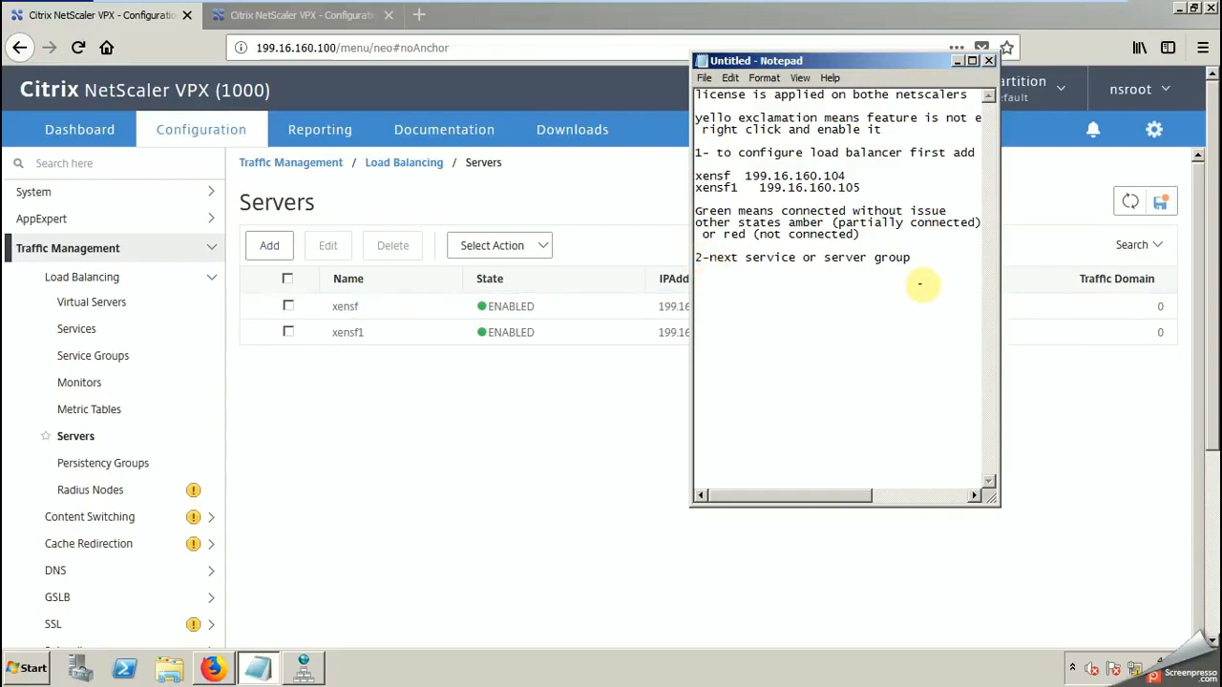
Step: Add "3- virtual server" as the next numbered line in the notes
left_click(915, 258)
type("3- ")
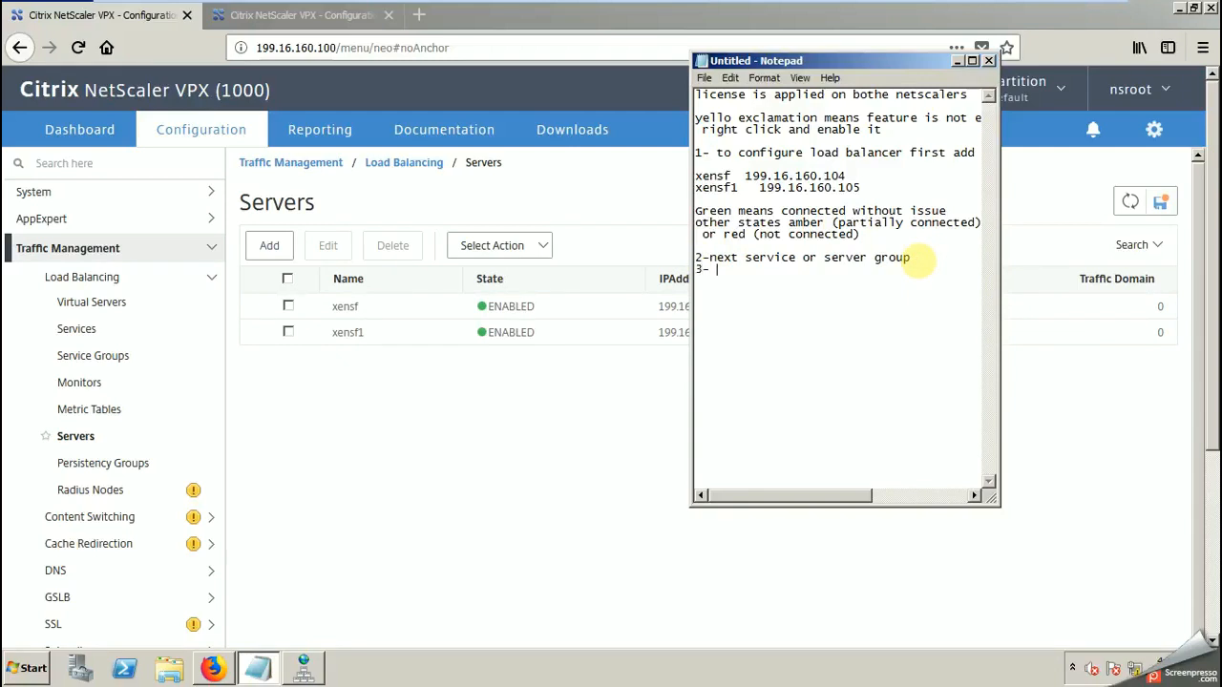
type("virtua")
type("l server")
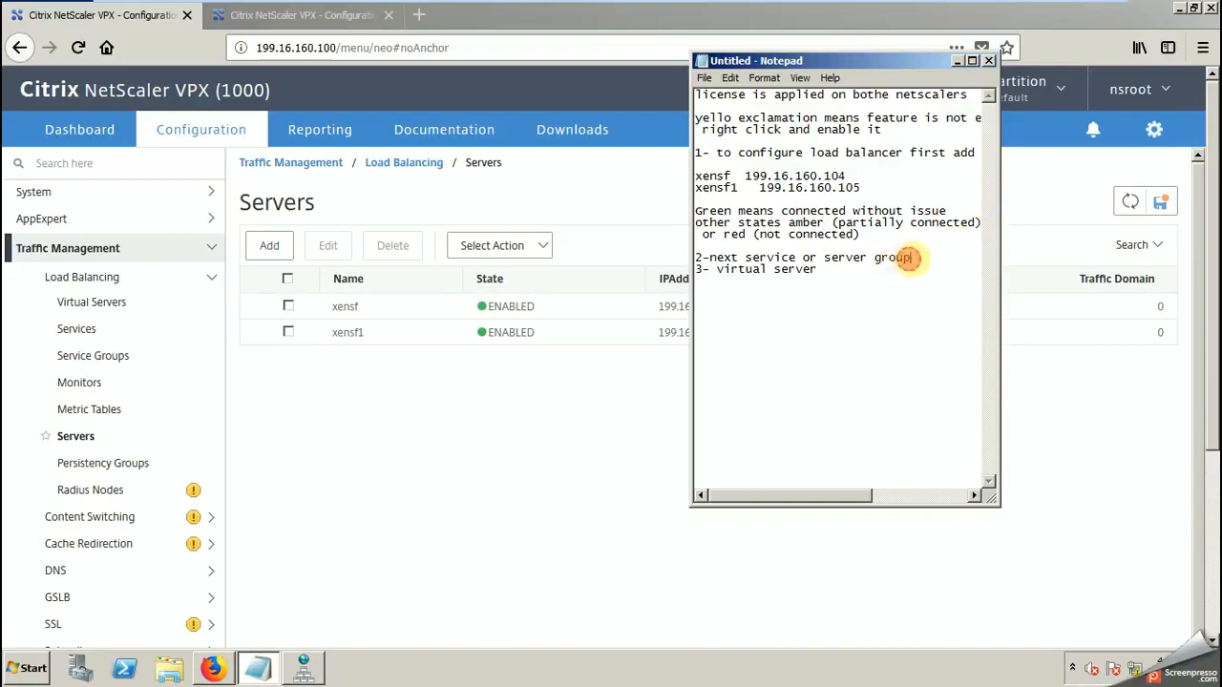
Step: Insert "explain it in my next video" beneath the second numbered item, followed by a blank line
key("Return")
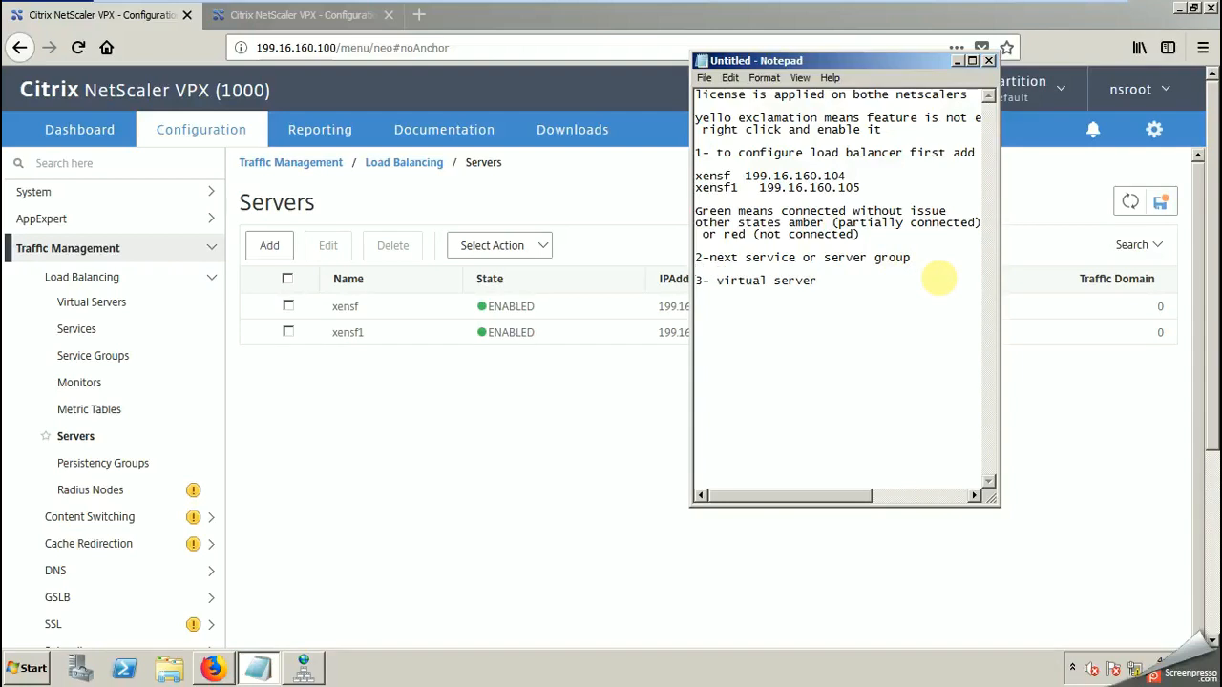
type("explain it in my next video -")
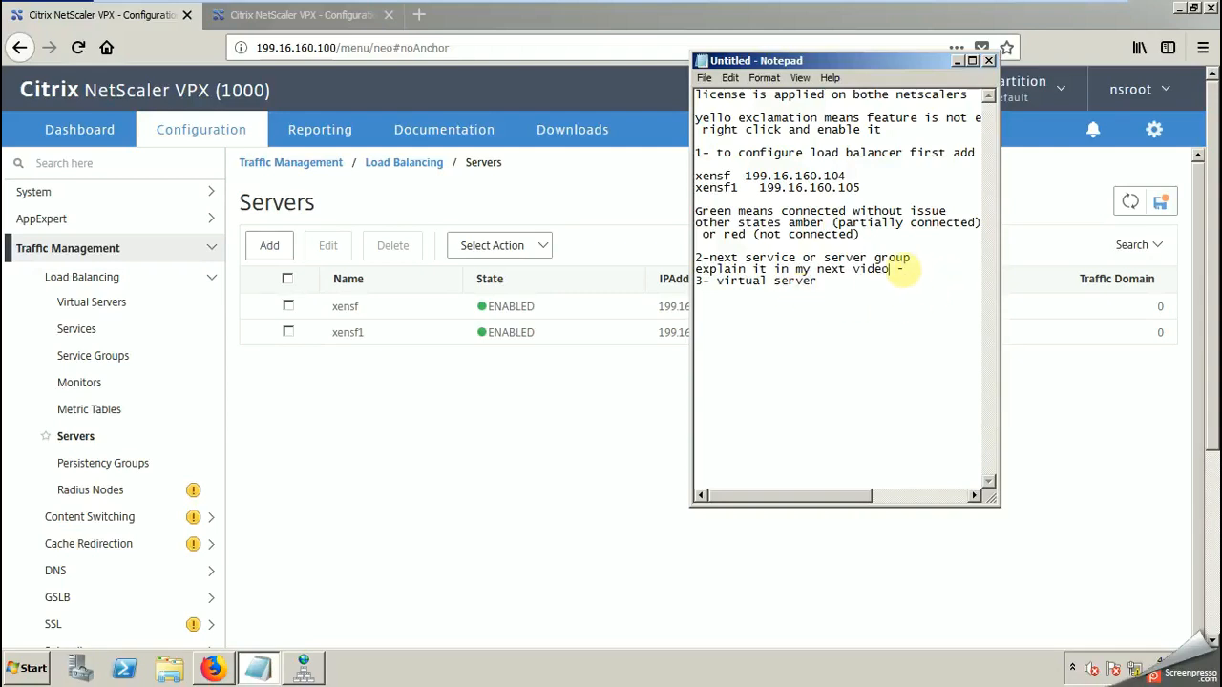
key("Return")
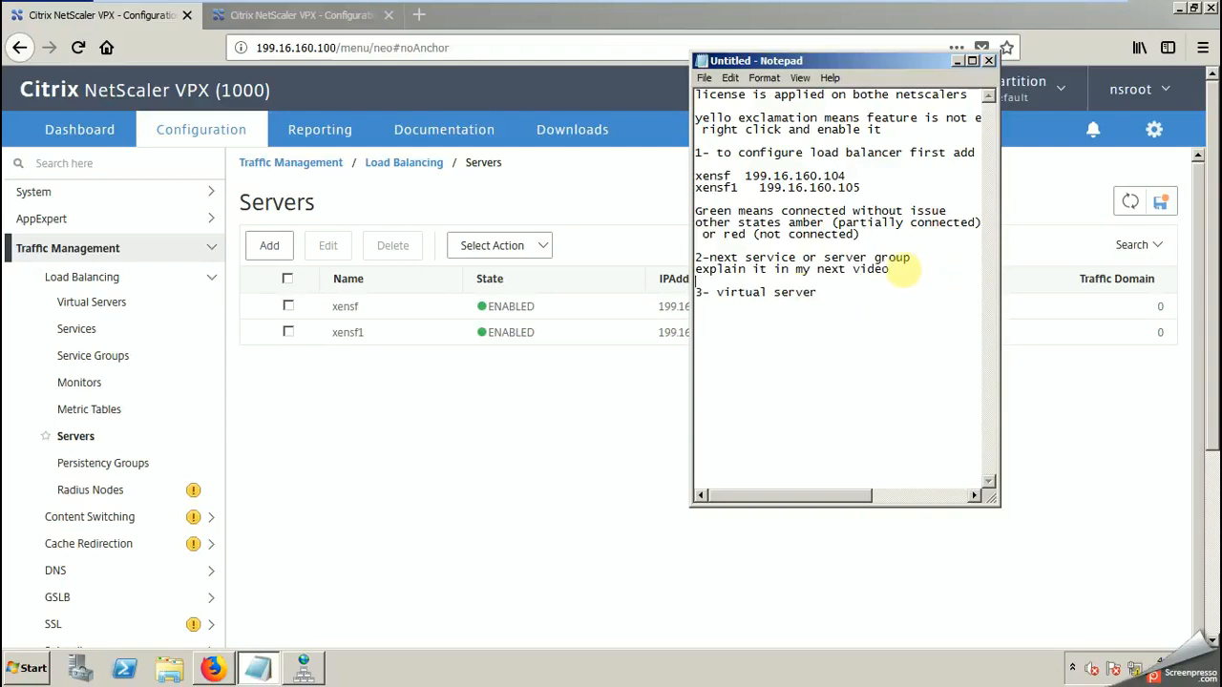
Step: Start a new load balancing service group on the primary NetScaler, with a name beginning with sf
left_click(86, 355)
left_click(268, 250)
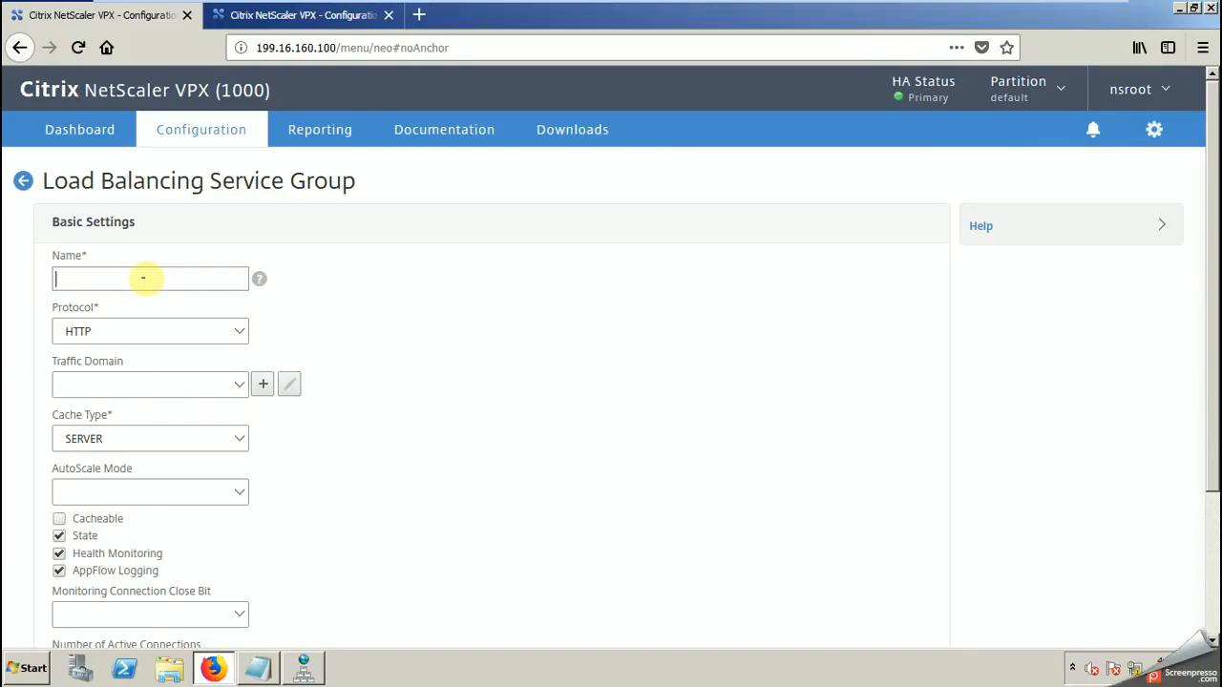
type("sf")
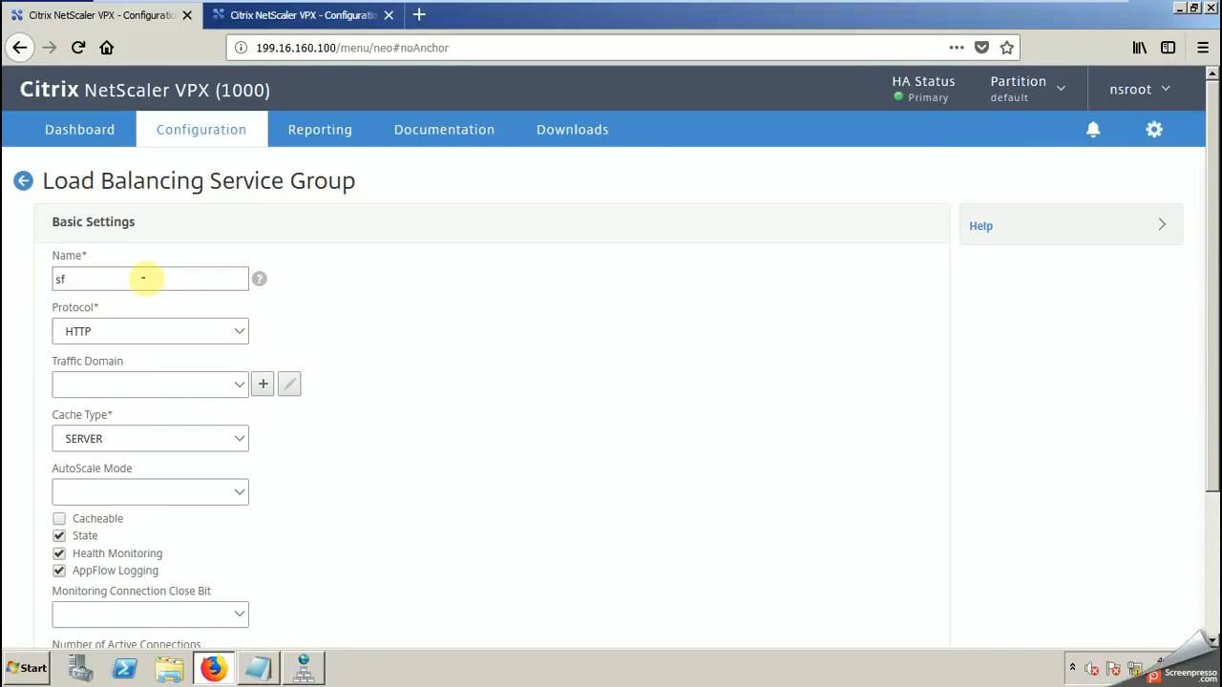
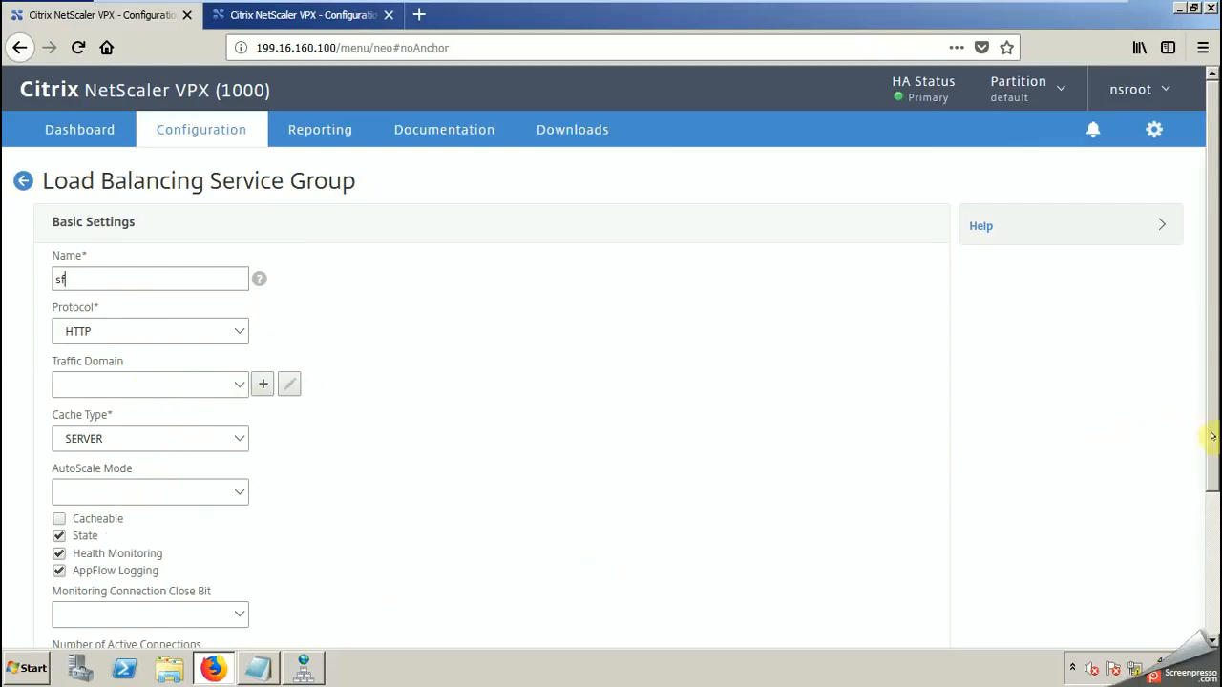
Step: Create the HTTP service group sf and choose the servers xensf1 and xensf for a new server-based member entry
left_click_drag(1209, 430, 1208, 586)
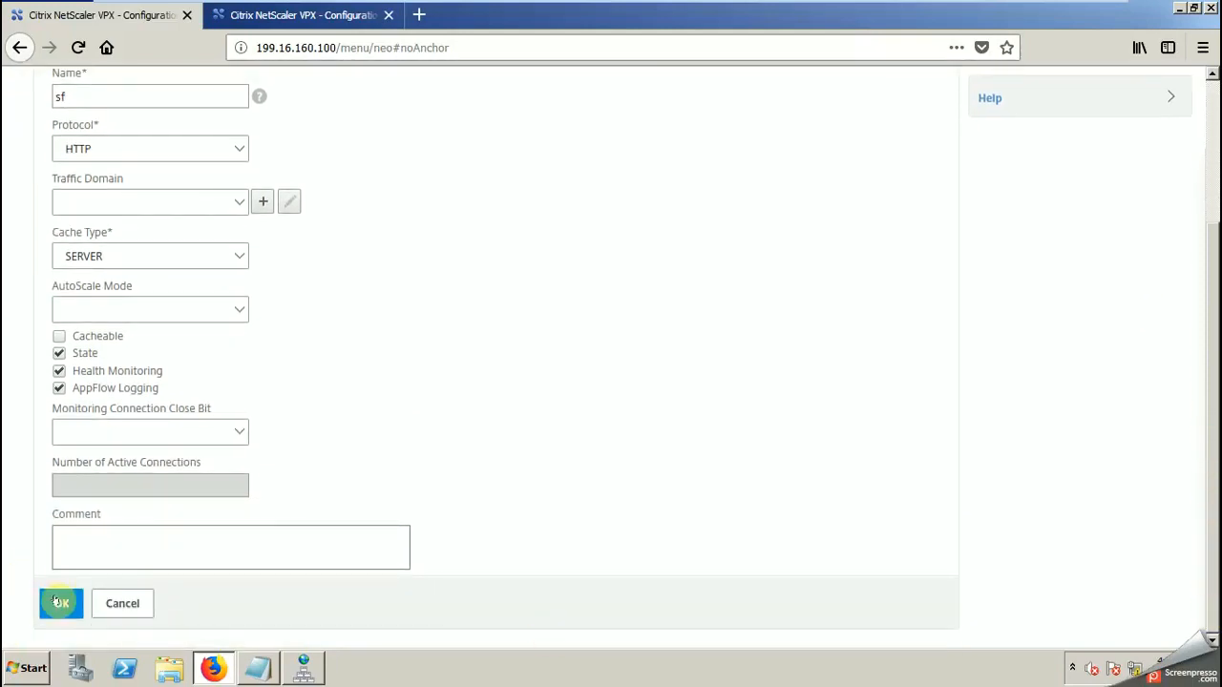
left_click(59, 602)
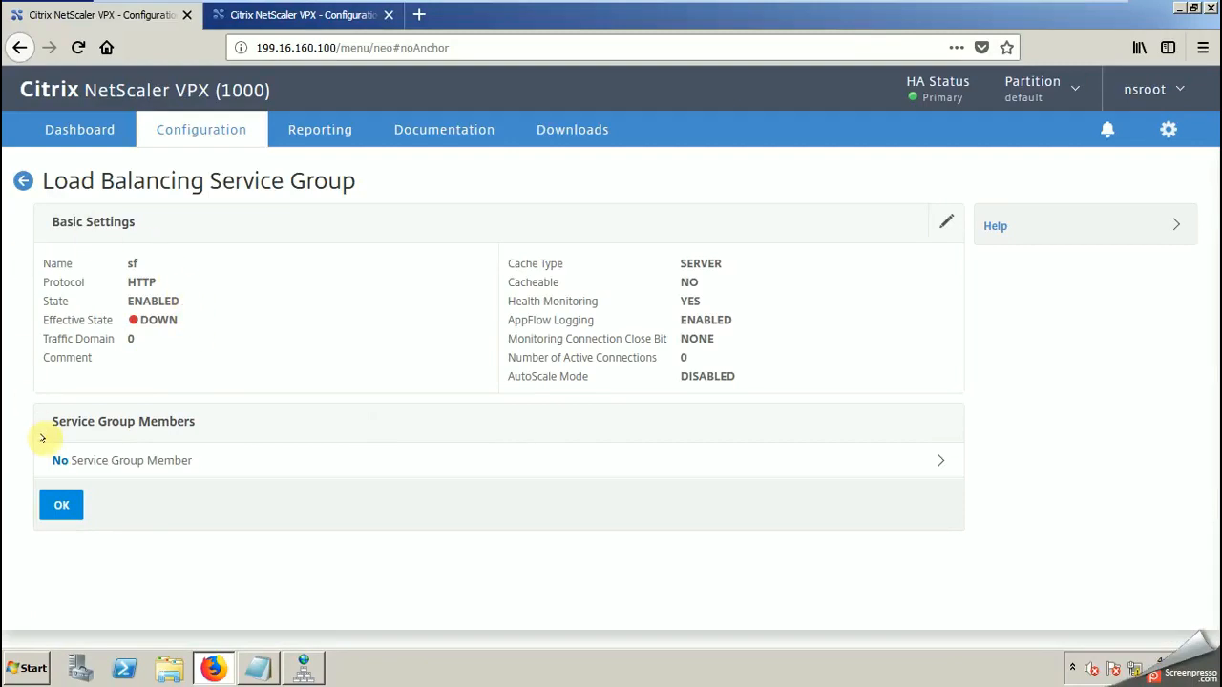
left_click(75, 461)
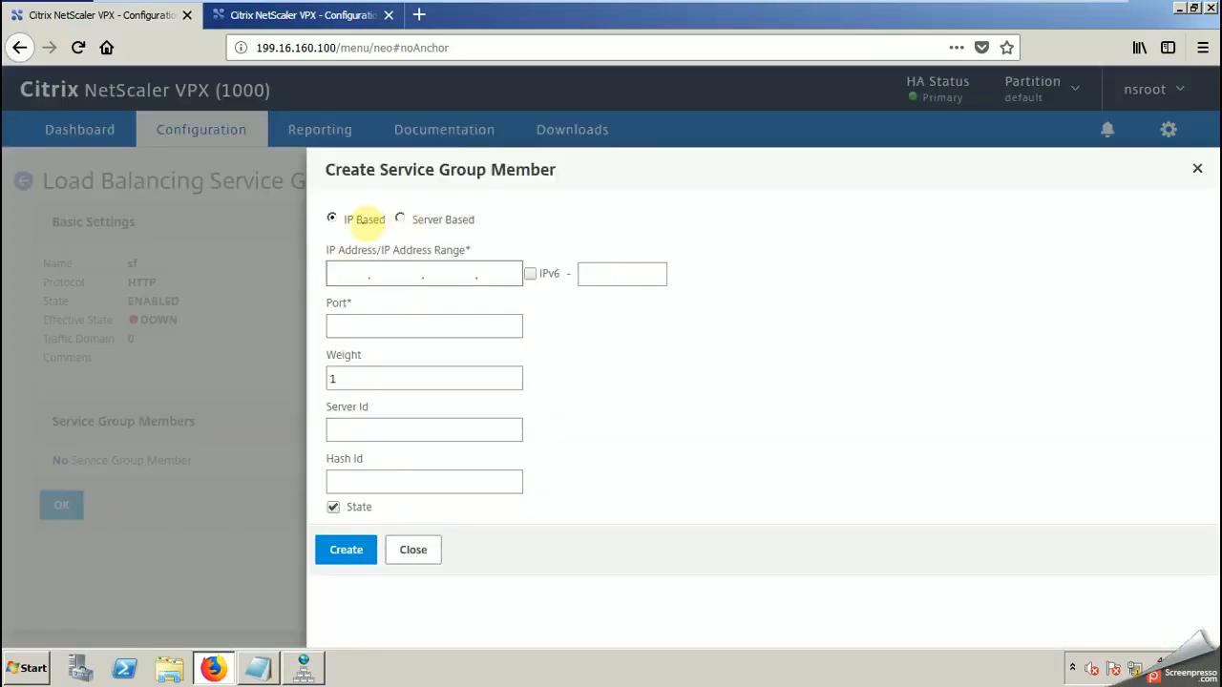
left_click(401, 218)
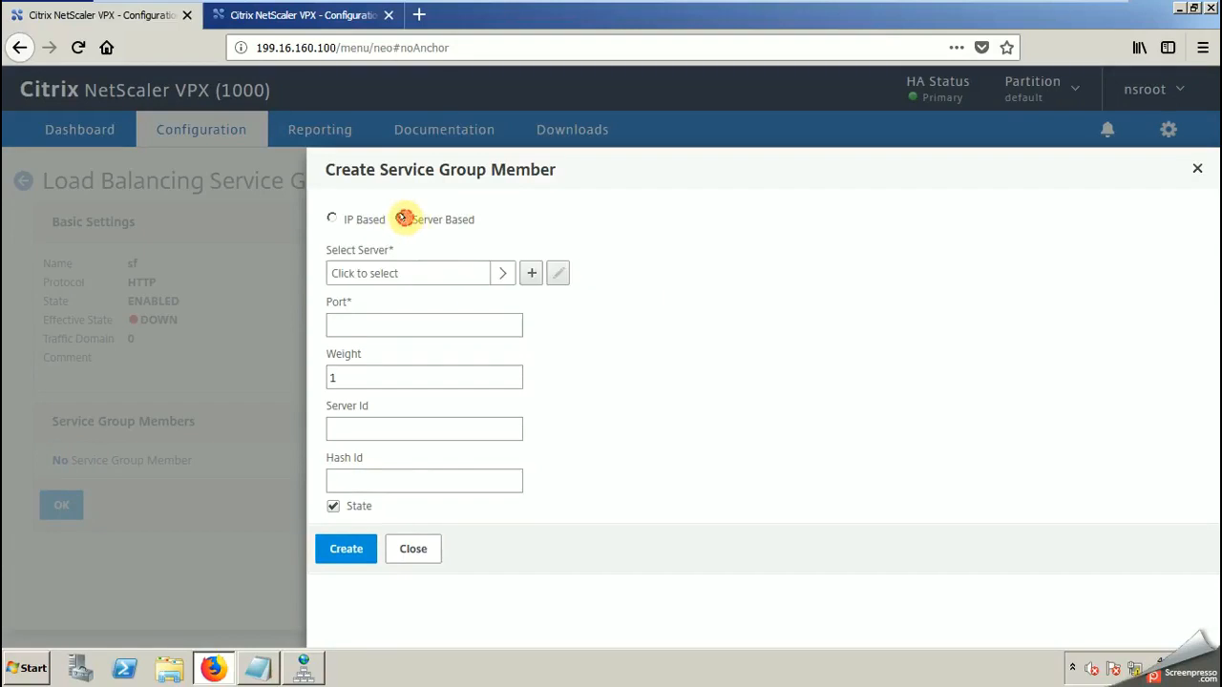
left_click(502, 273)
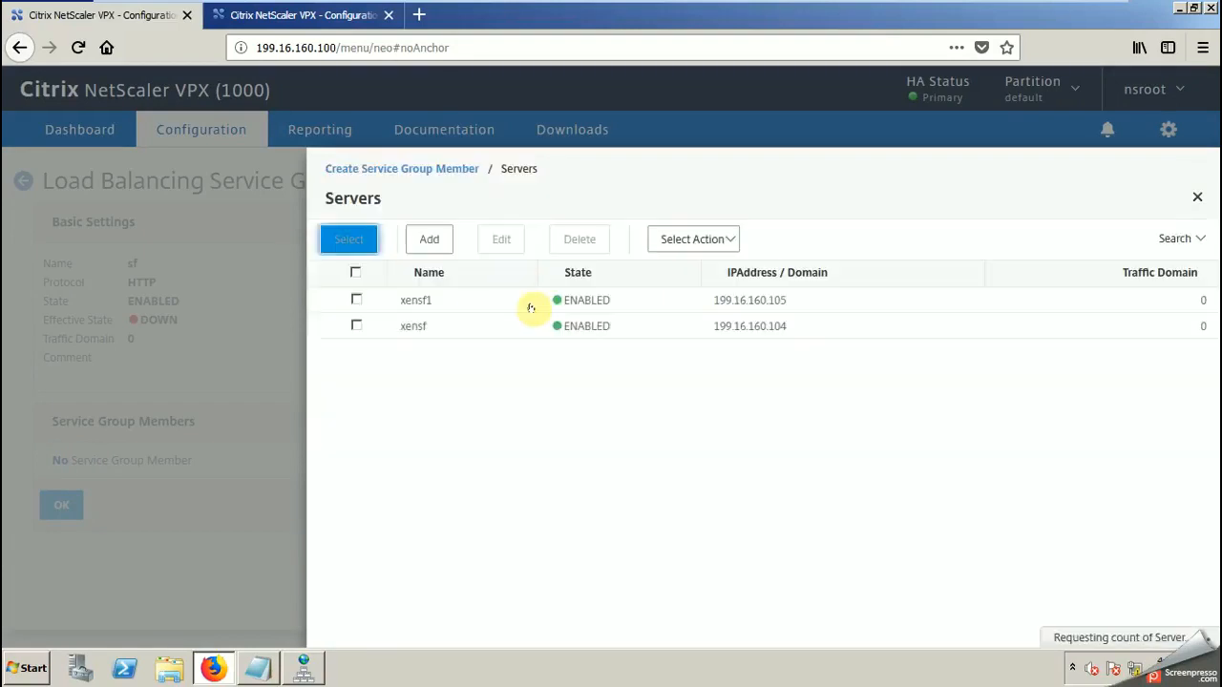
left_click(355, 299)
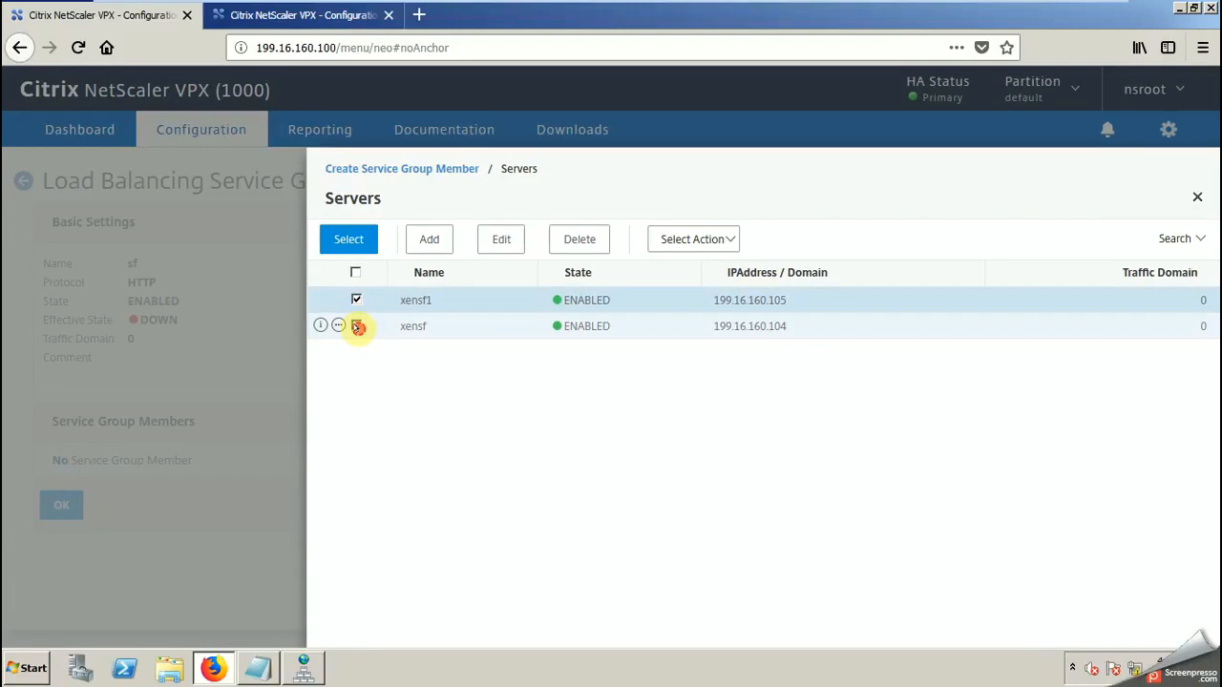
left_click(356, 326)
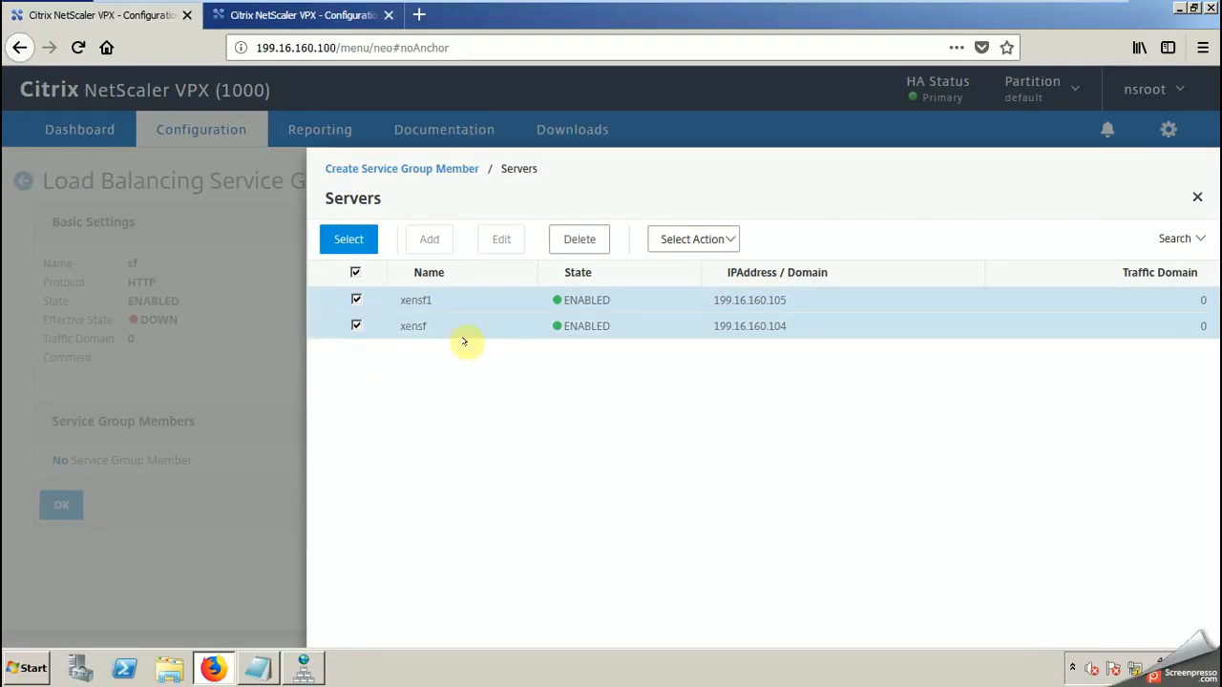
left_click(346, 239)
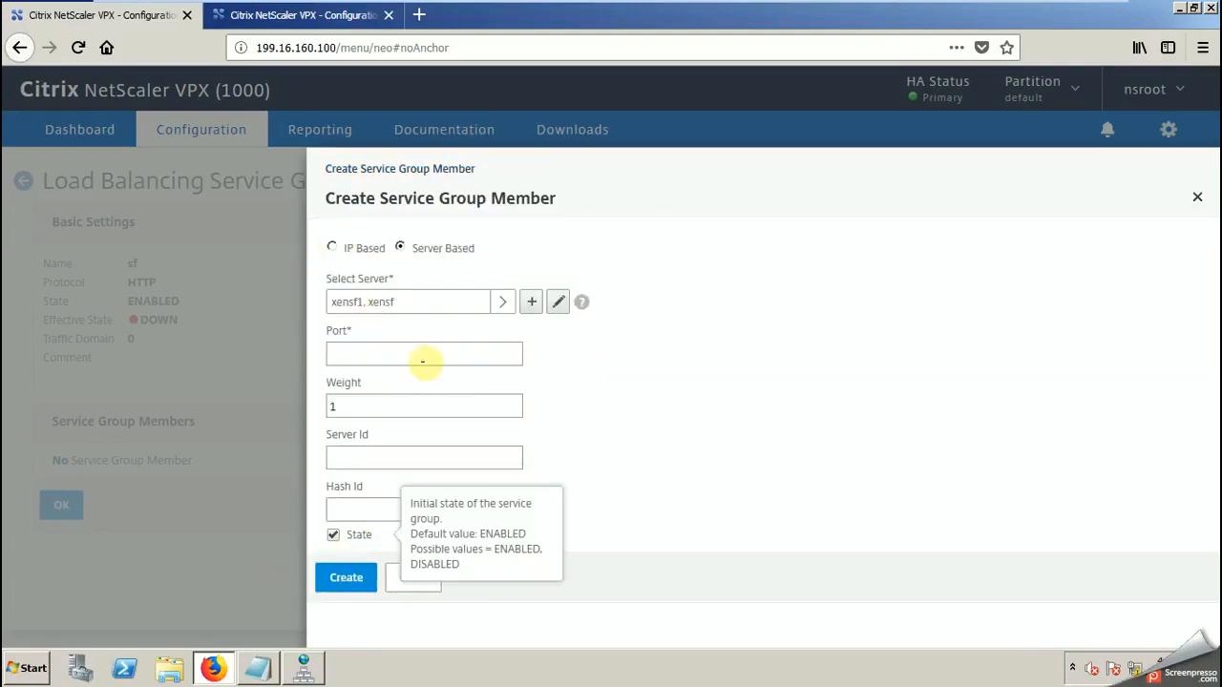
Step: Create both service group members on port 80, finish the group, and select sf in the service groups list
left_click(345, 577)
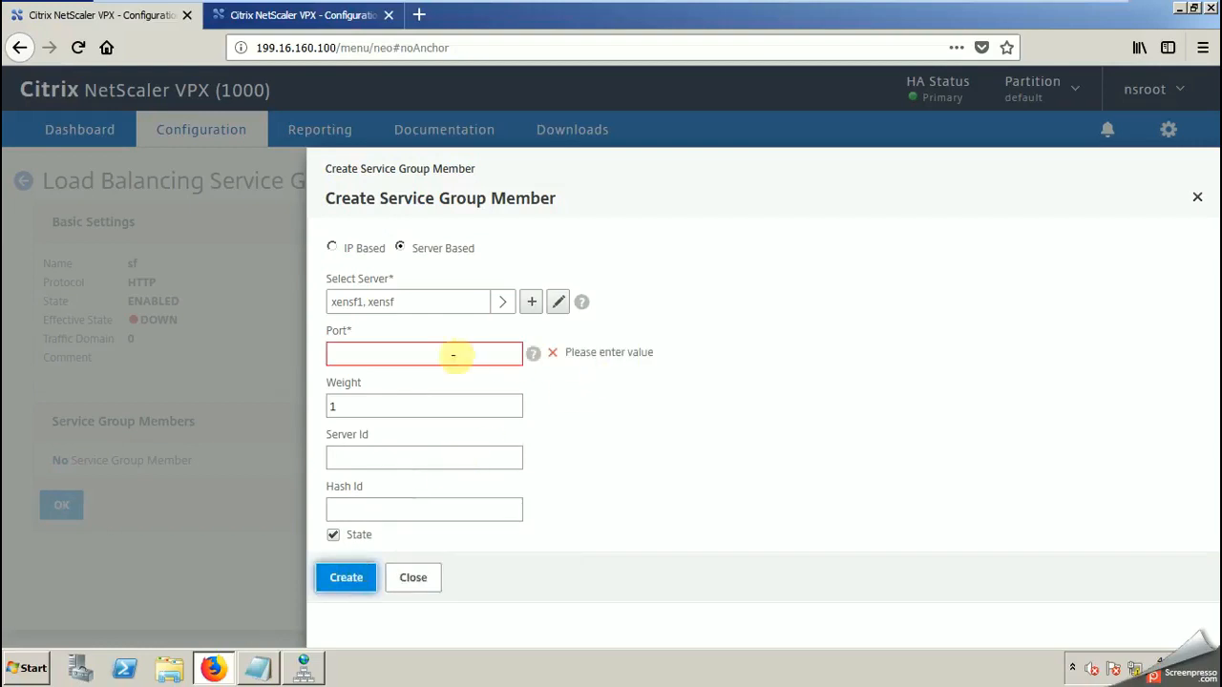
left_click(417, 354)
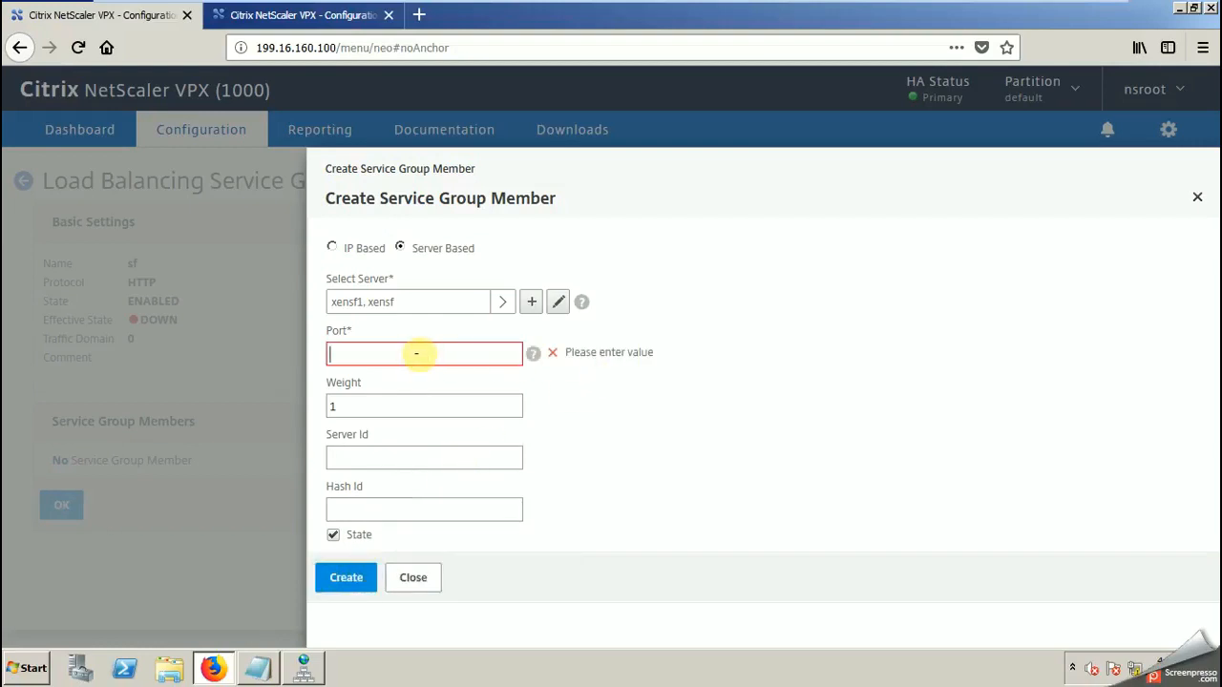
type("80")
left_click(345, 577)
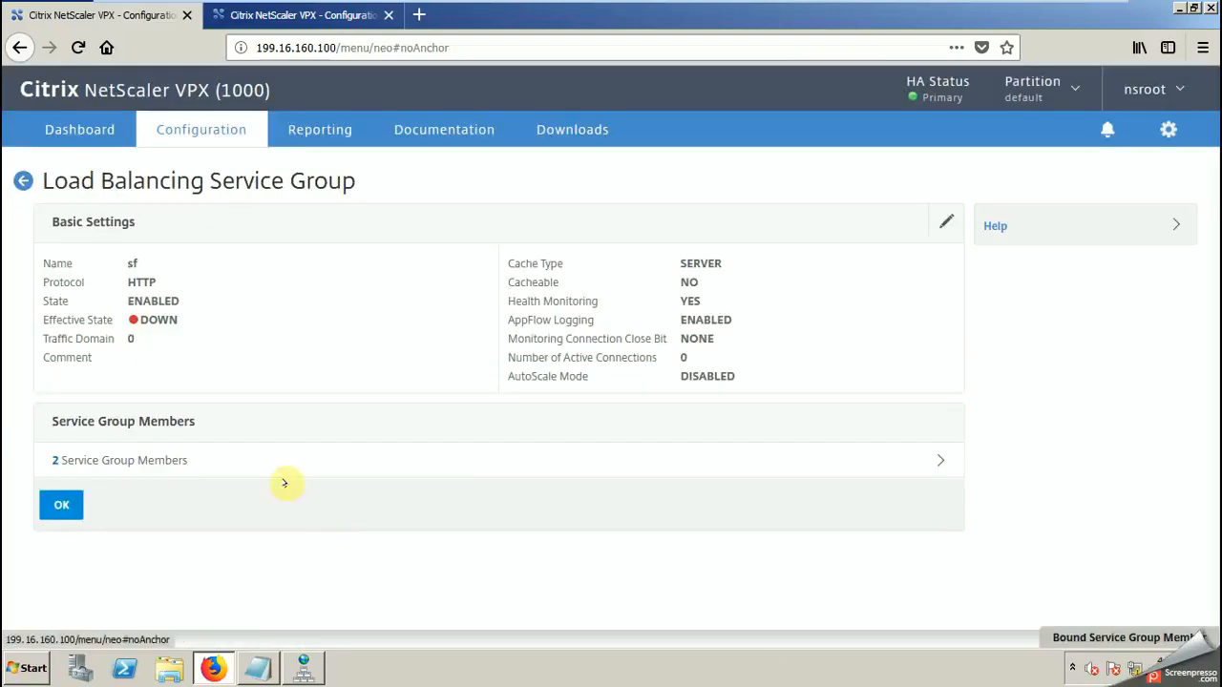
left_click(74, 504)
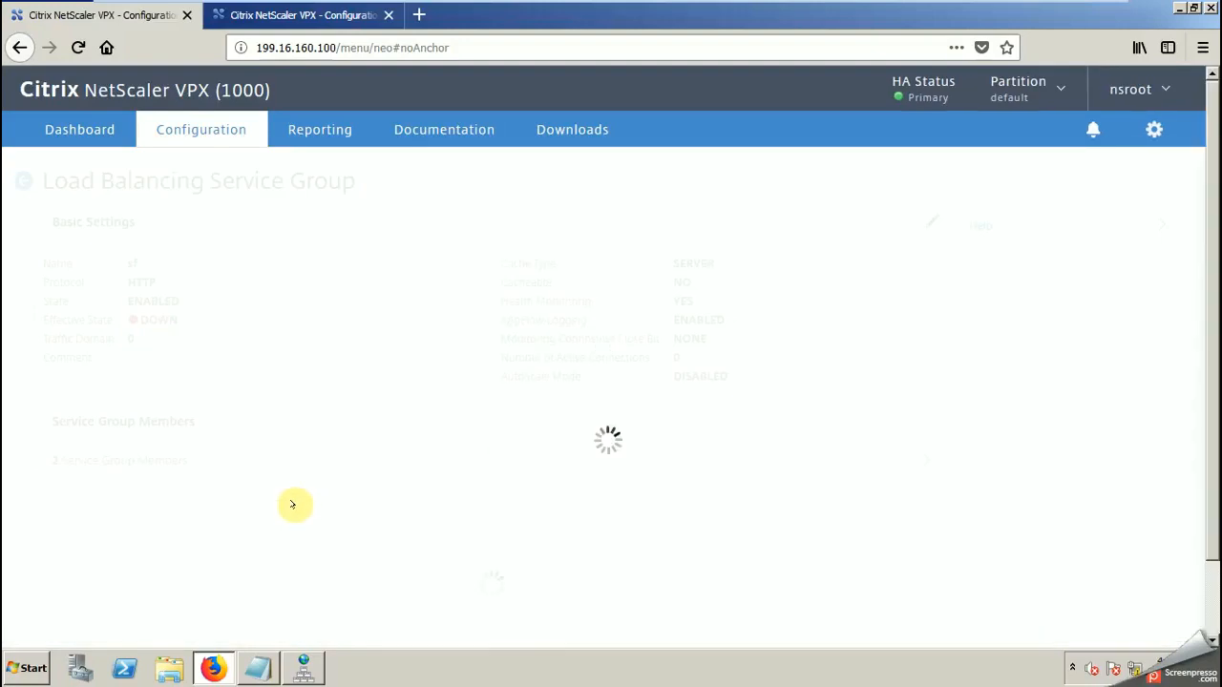
left_click(23, 180)
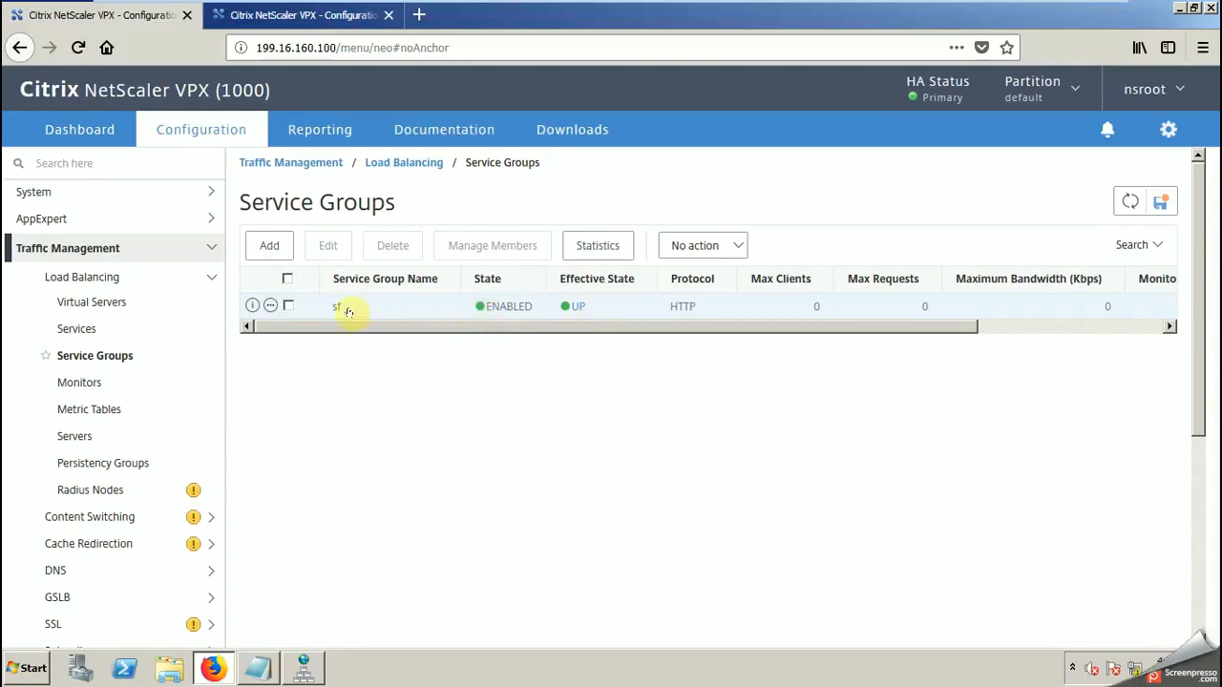
left_click(289, 306)
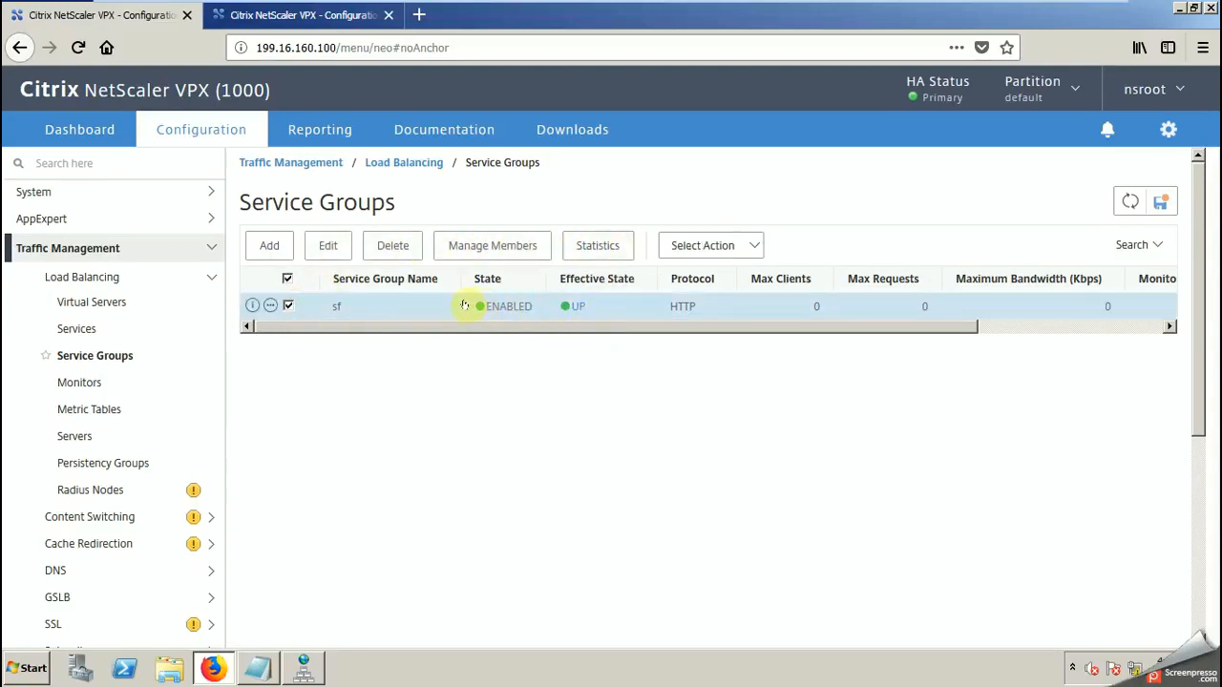
Step: Add the line "Succesfully configured service group" to the Notepad notes above "3- virtual server"
left_click(258, 669)
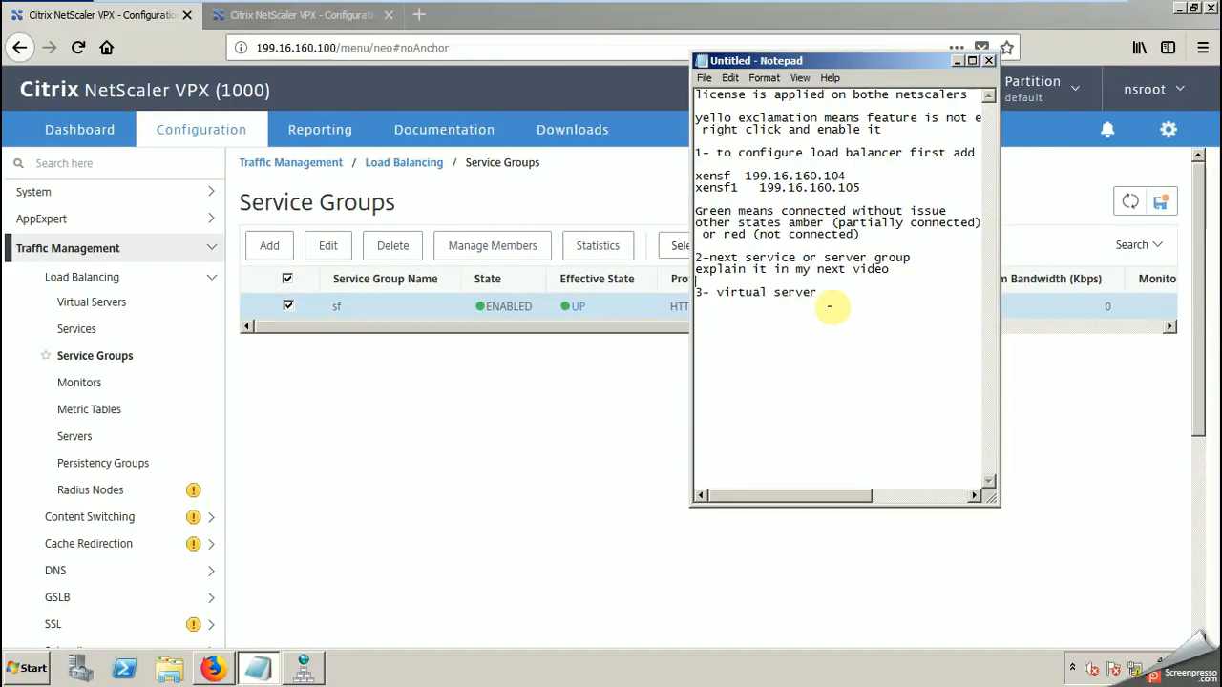
key("Return")
type("Succesfully co")
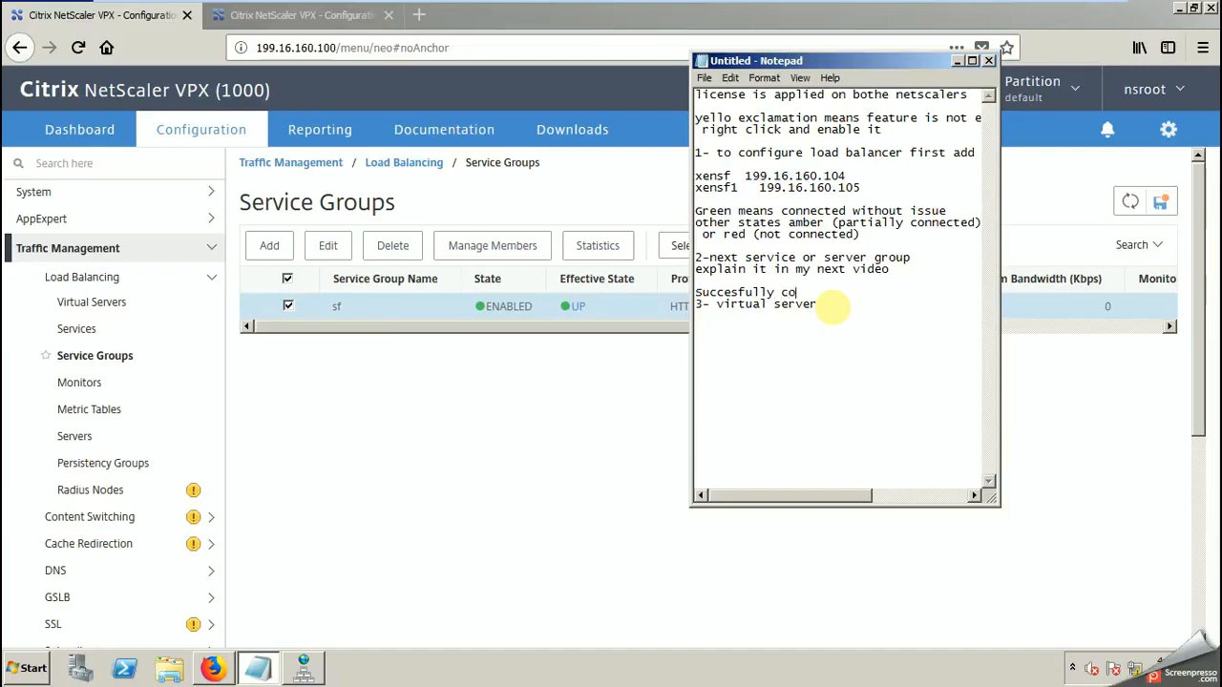
type("nfigured service group")
key("Return")
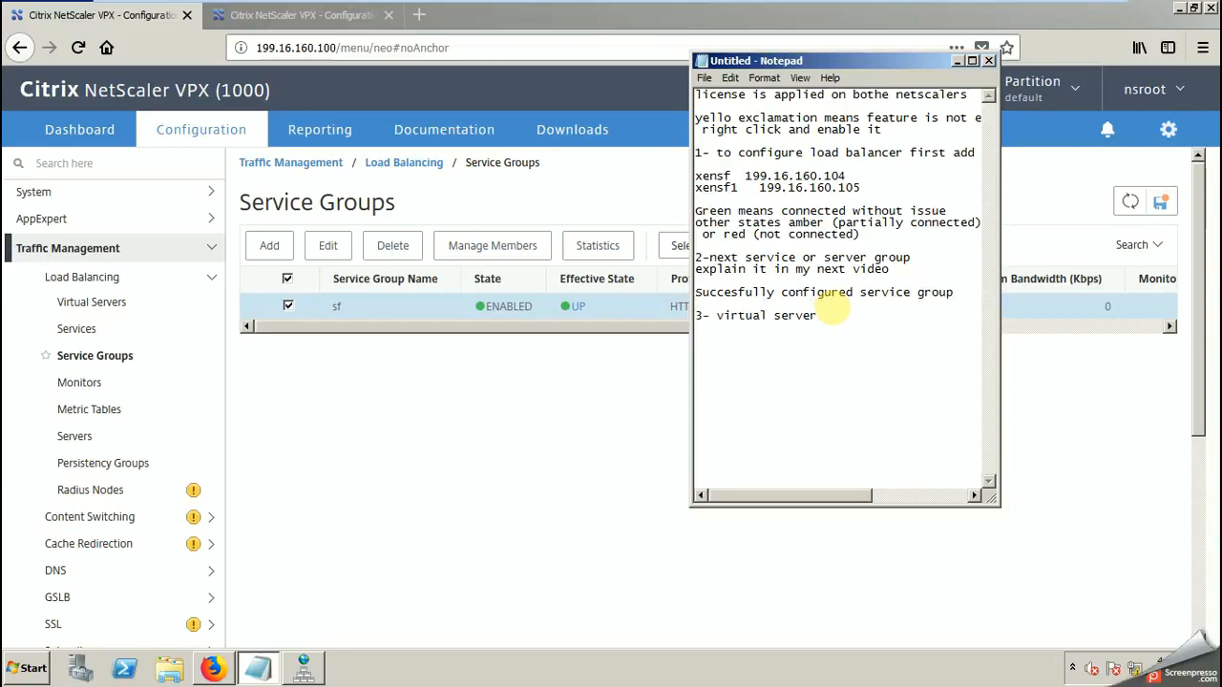
Step: Add "showing enabled and UP" beneath the service group line in the notes, followed by a blank line
type("showing e")
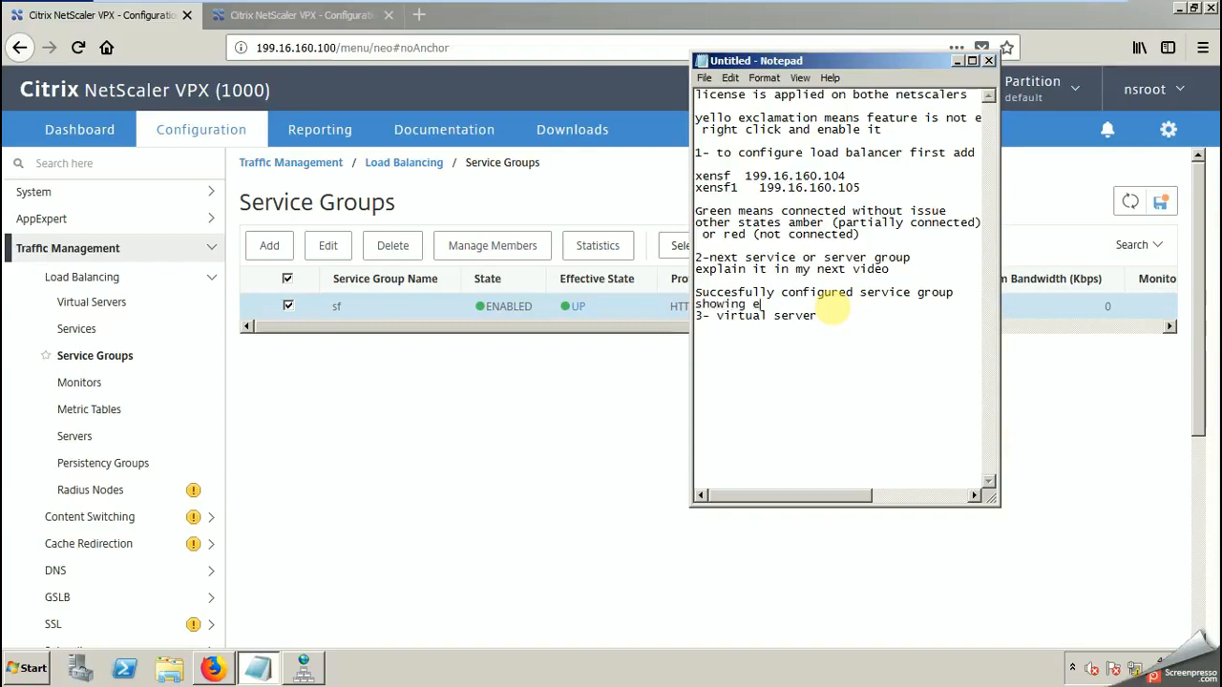
type("nabled and UP")
key("Return")
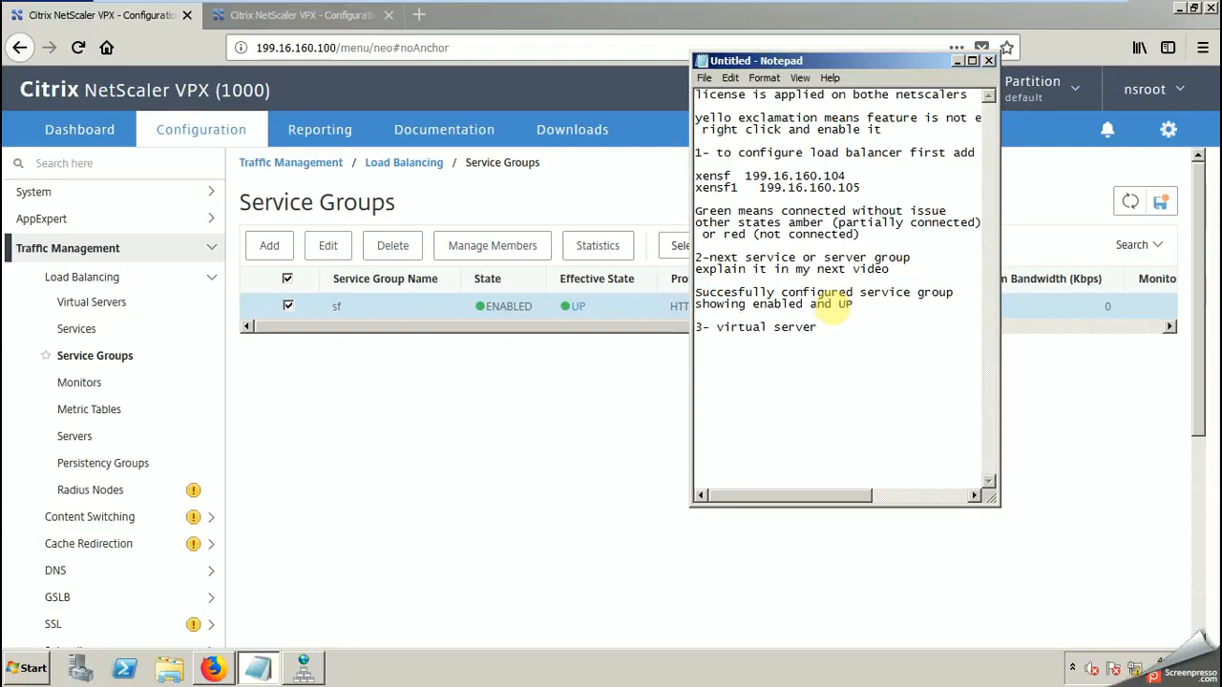
Step: Show the load balancing virtual servers list, and insert another blank line above "3- virtual server" in the Notepad notes
left_click(76, 302)
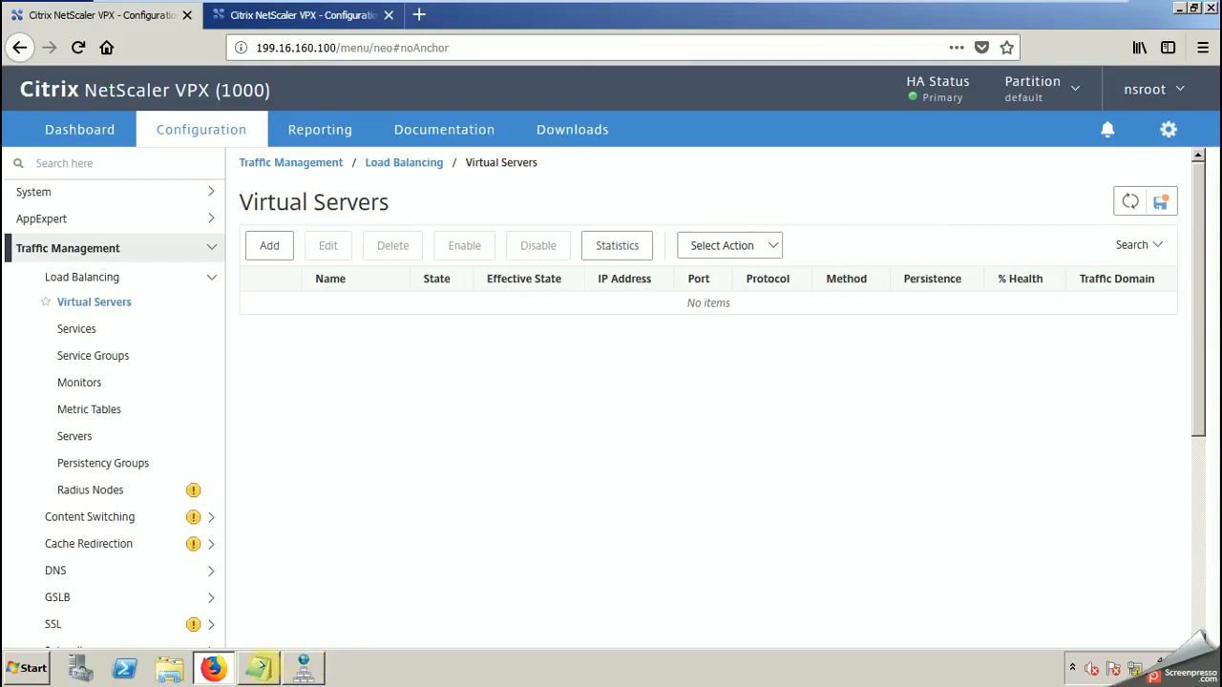
left_click(260, 667)
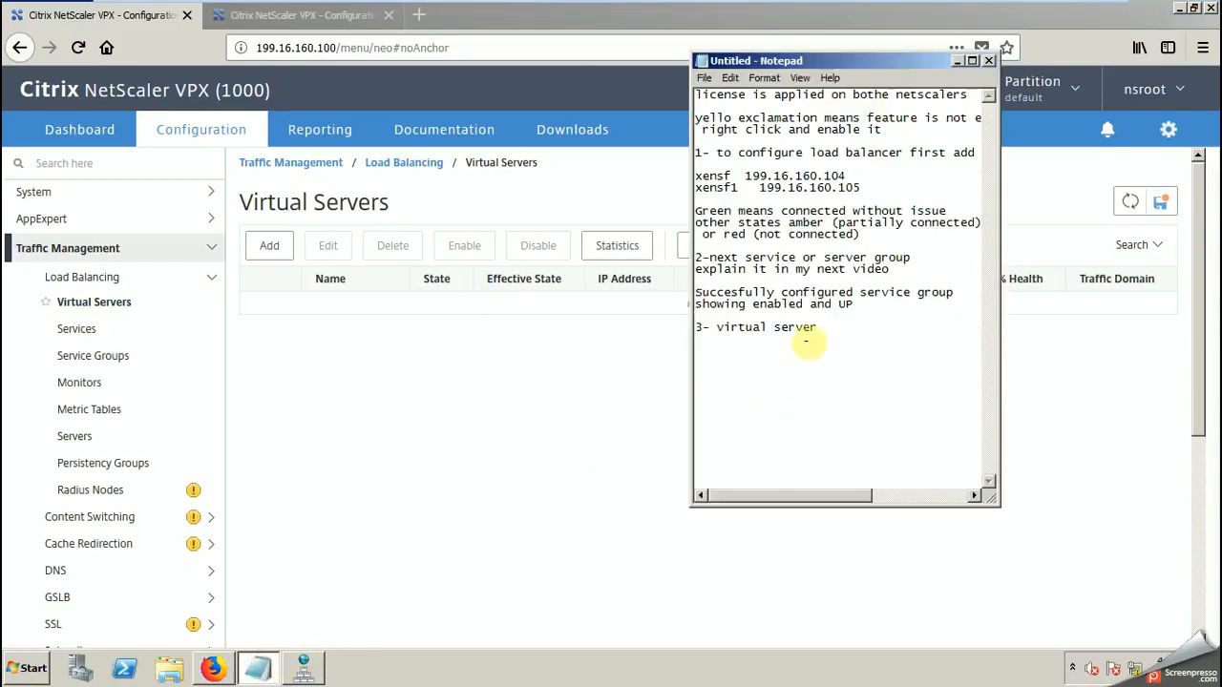
key("Return")
type("for")
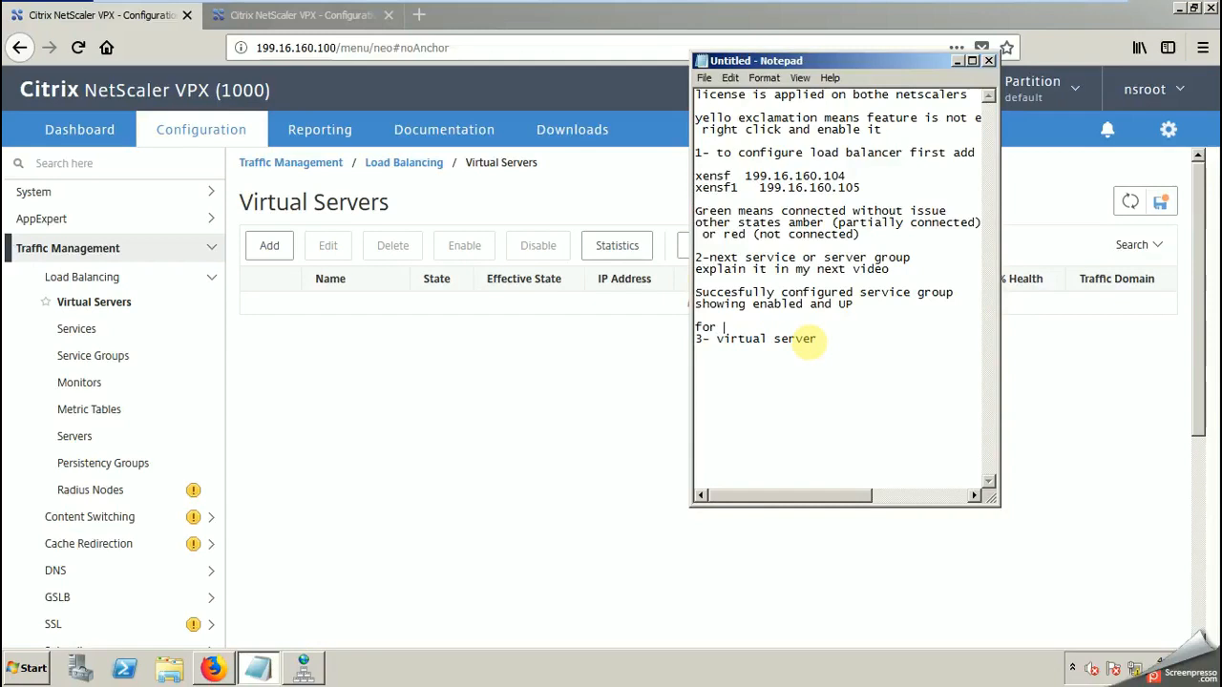
key("BackSpace")
key("BackSpace")
key("BackSpace")
Step: Add the line "for virtual server we need a VIP first" beneath "3- virtual server" in the notes
type("for virtual server we need a VIP f")
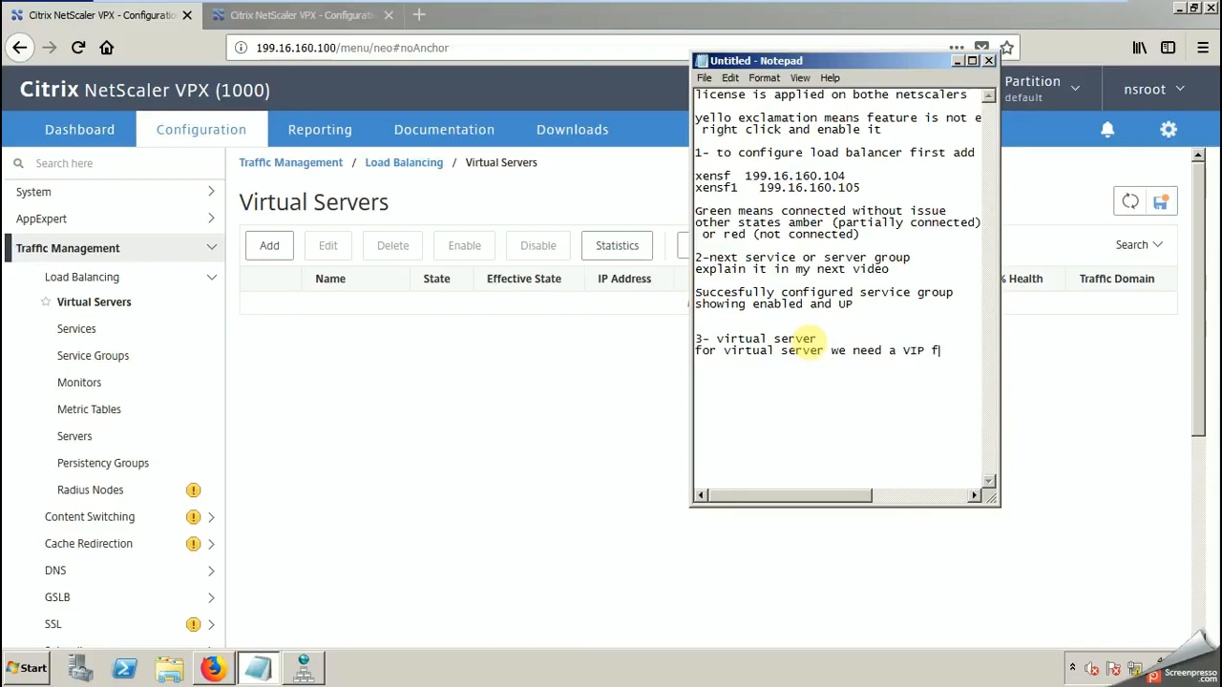
type("irst")
Step: Add "our VIP is 199.16.160.150" as the next line of the notes
type("ou")
type("r VIP ")
type("is 199")
type(".16")
type(".160")
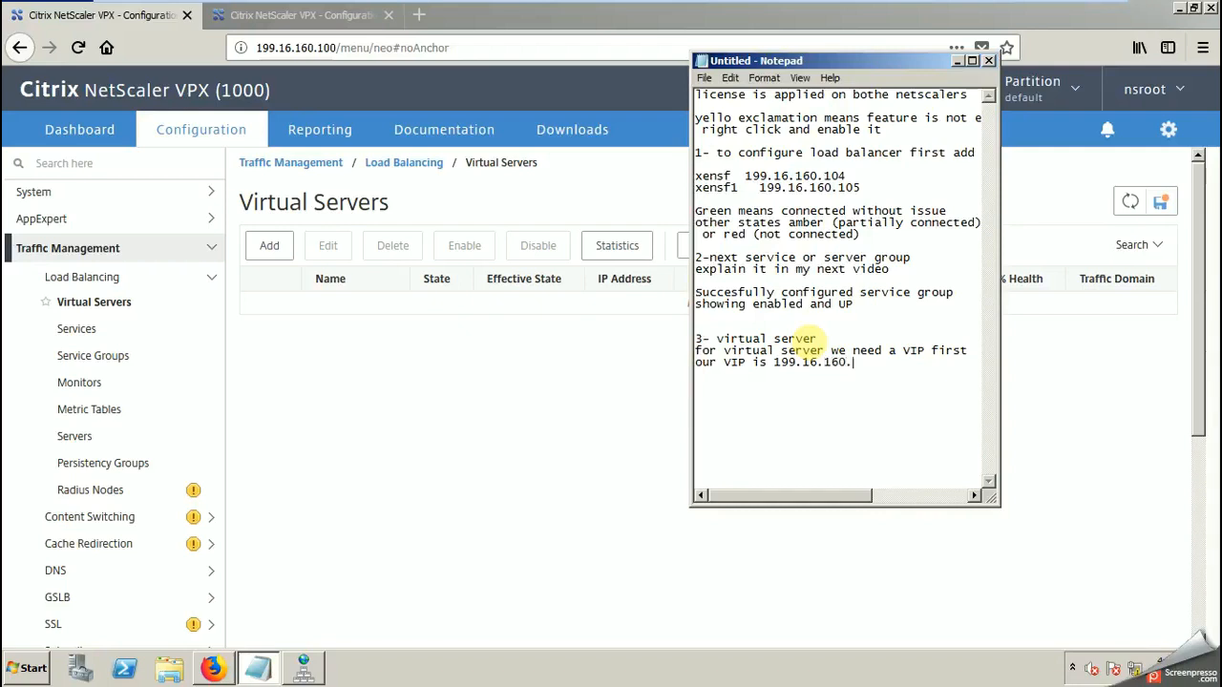
type(".150")
Step: Copy the VIP address 199.16.160.150 from the last line of the notes
left_click_drag(773, 362, 857, 363)
right_click(856, 362)
left_click(880, 407)
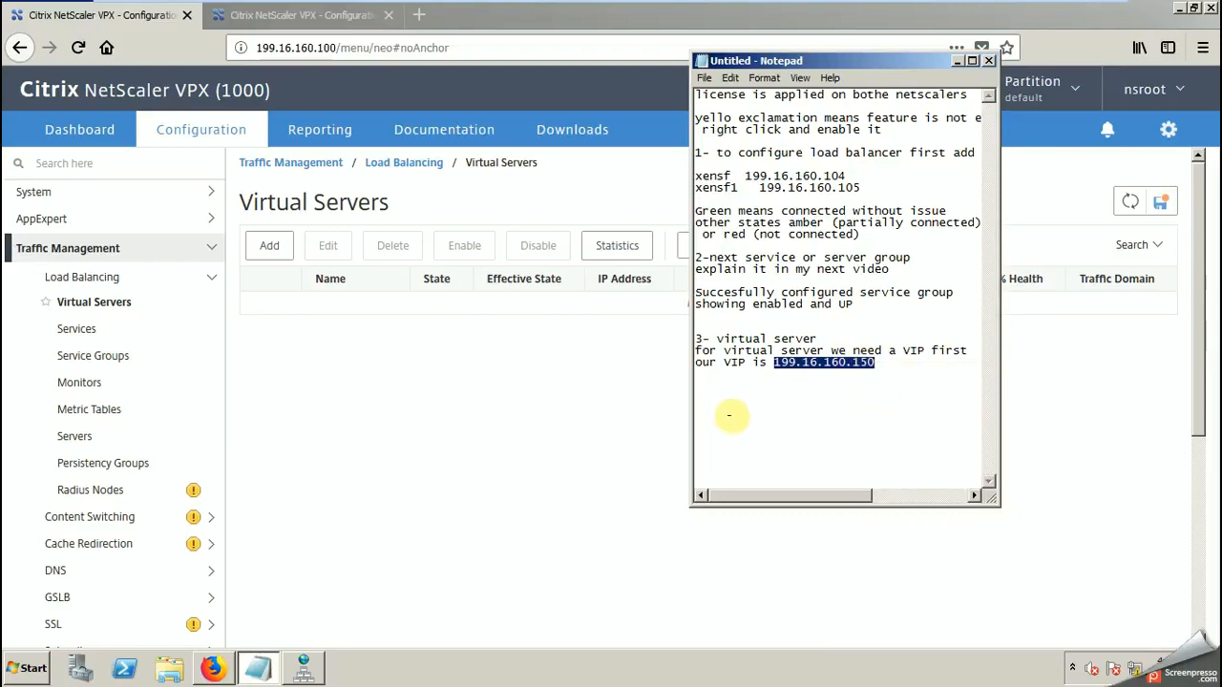
Step: Start a new load balancing virtual server on the primary NetScaler named storefront, with IP Address as the address type
left_click(552, 408)
left_click(268, 245)
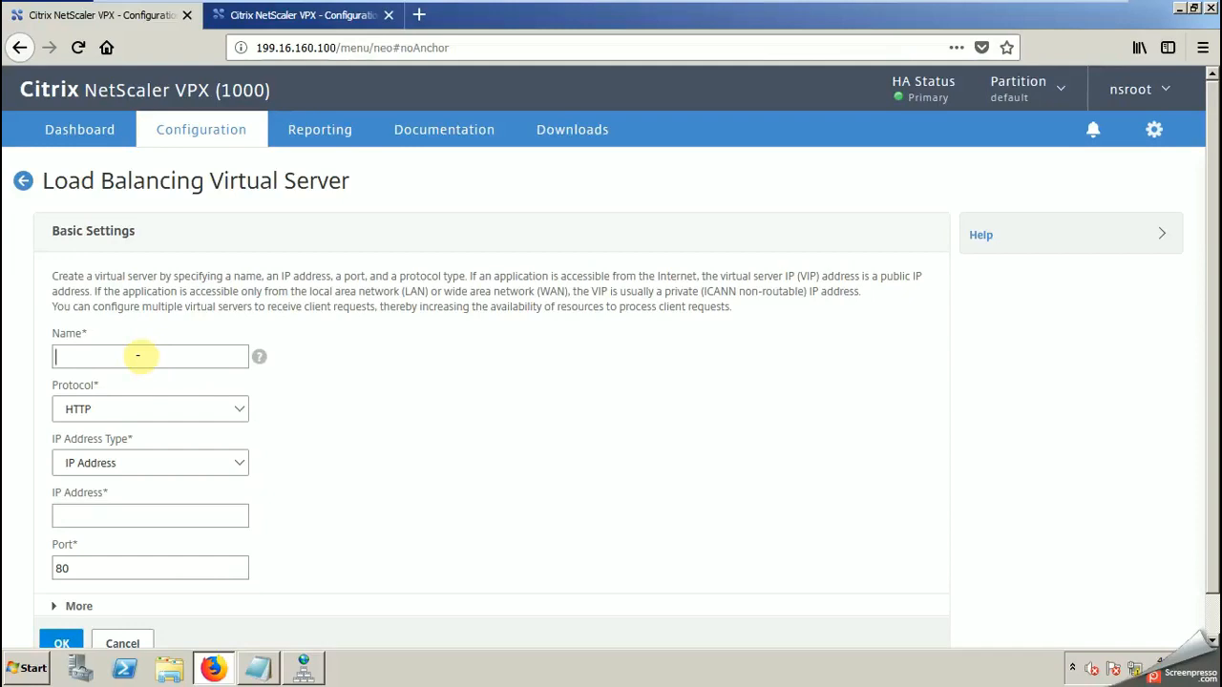
type("storefront")
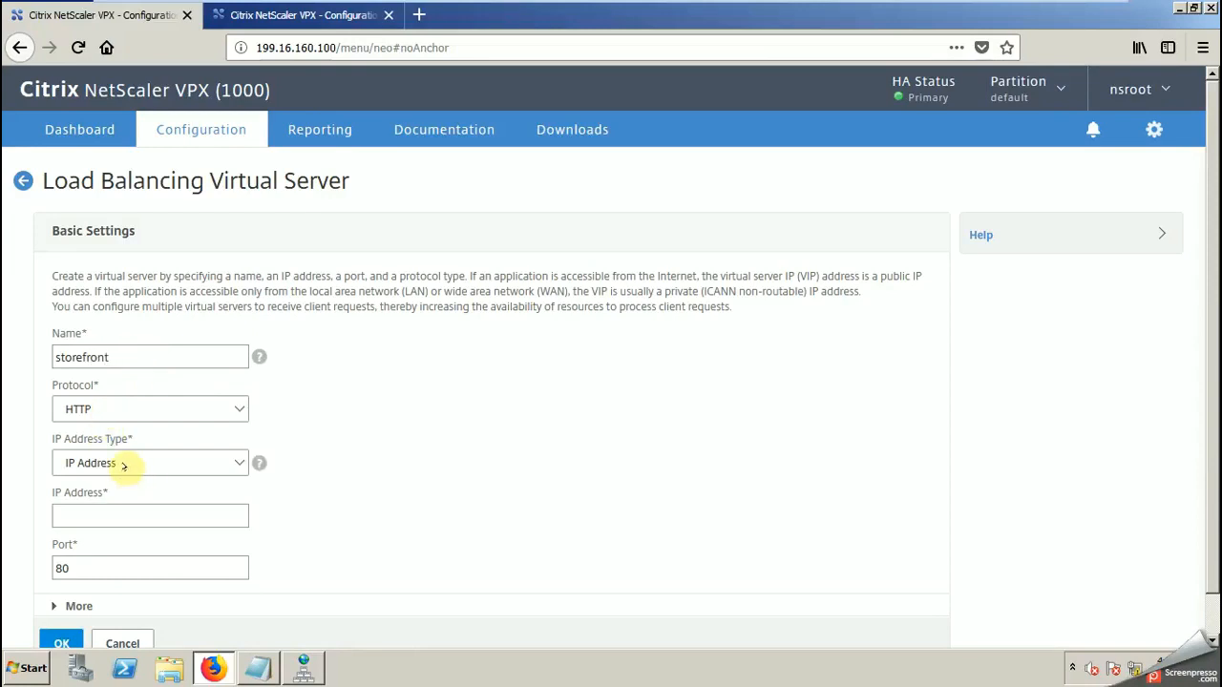
left_click(123, 465)
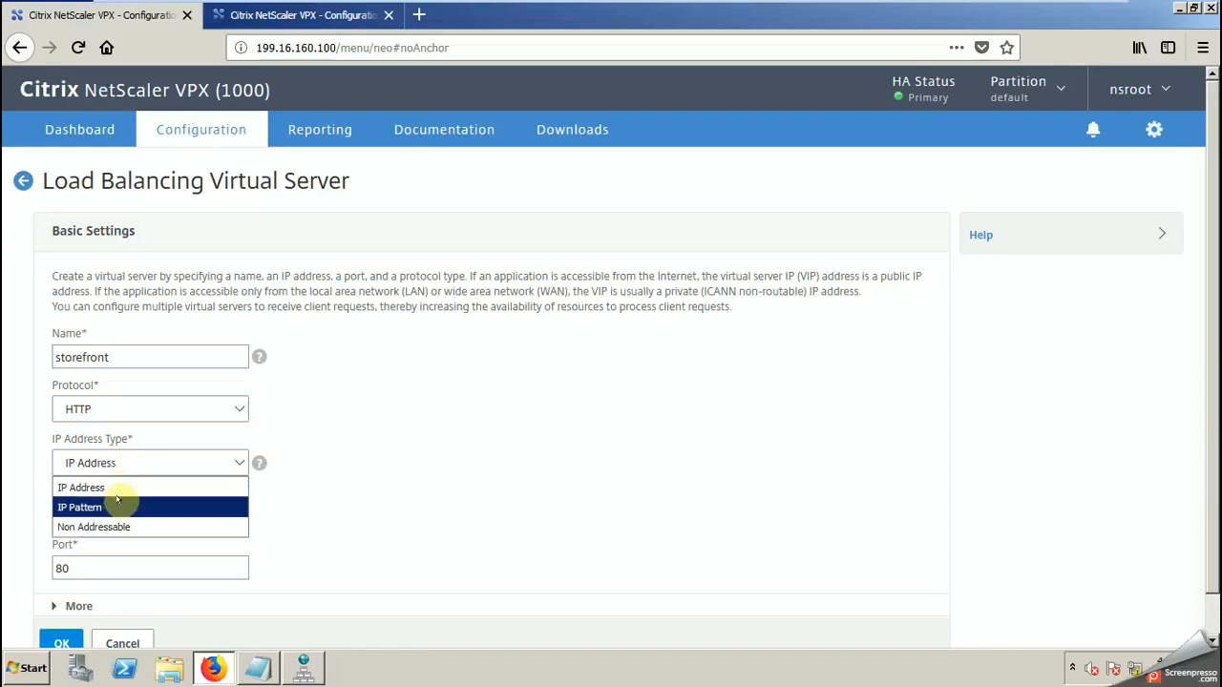
left_click(120, 488)
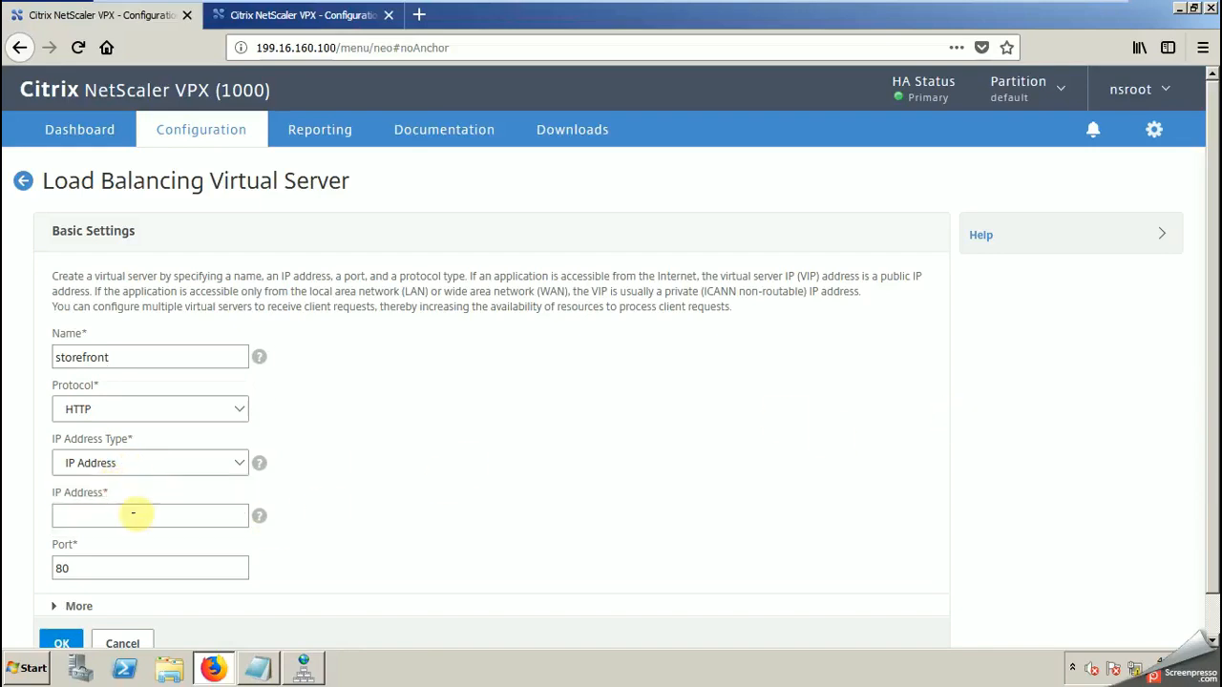
Step: Paste 199.16.160.150 as the storefront virtual server's IP address and confirm its basic settings
left_click(97, 515)
right_click(100, 512)
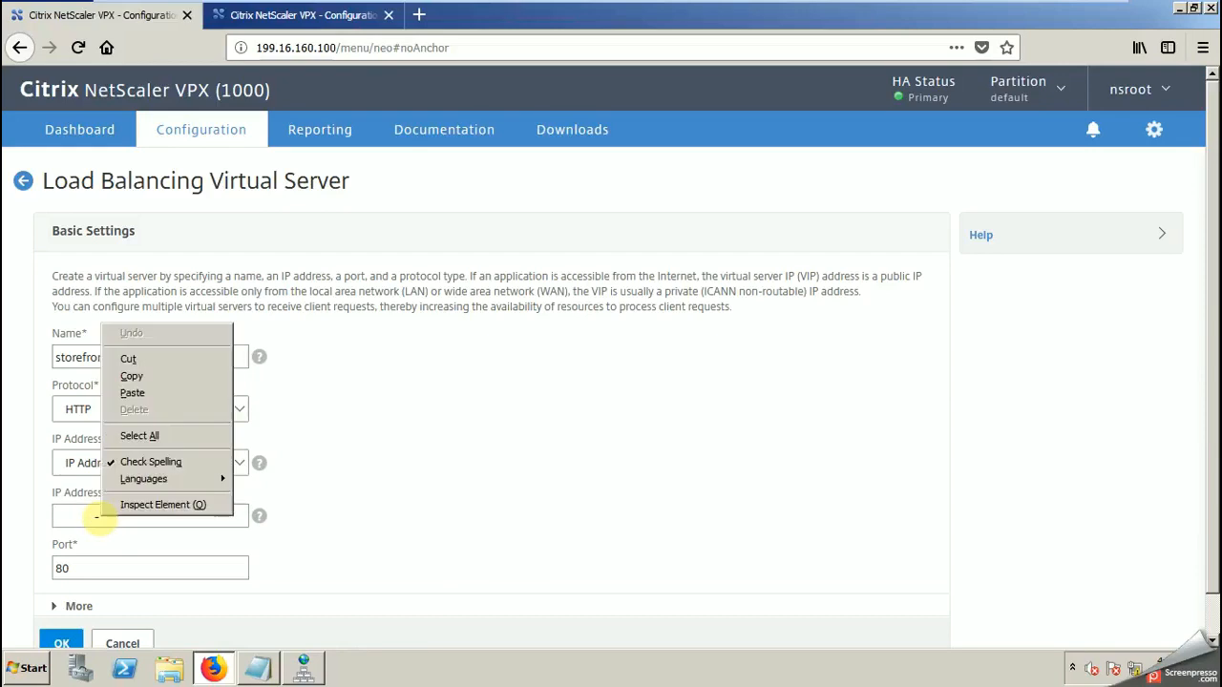
left_click(132, 393)
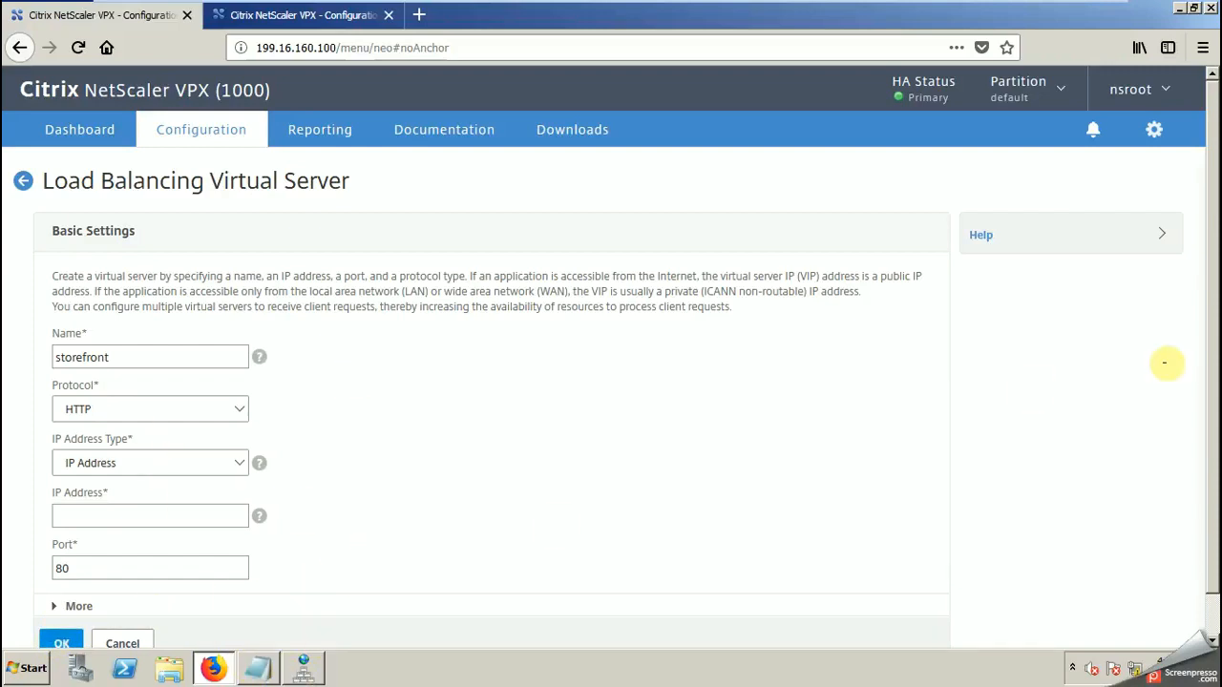
key("ctrl+v")
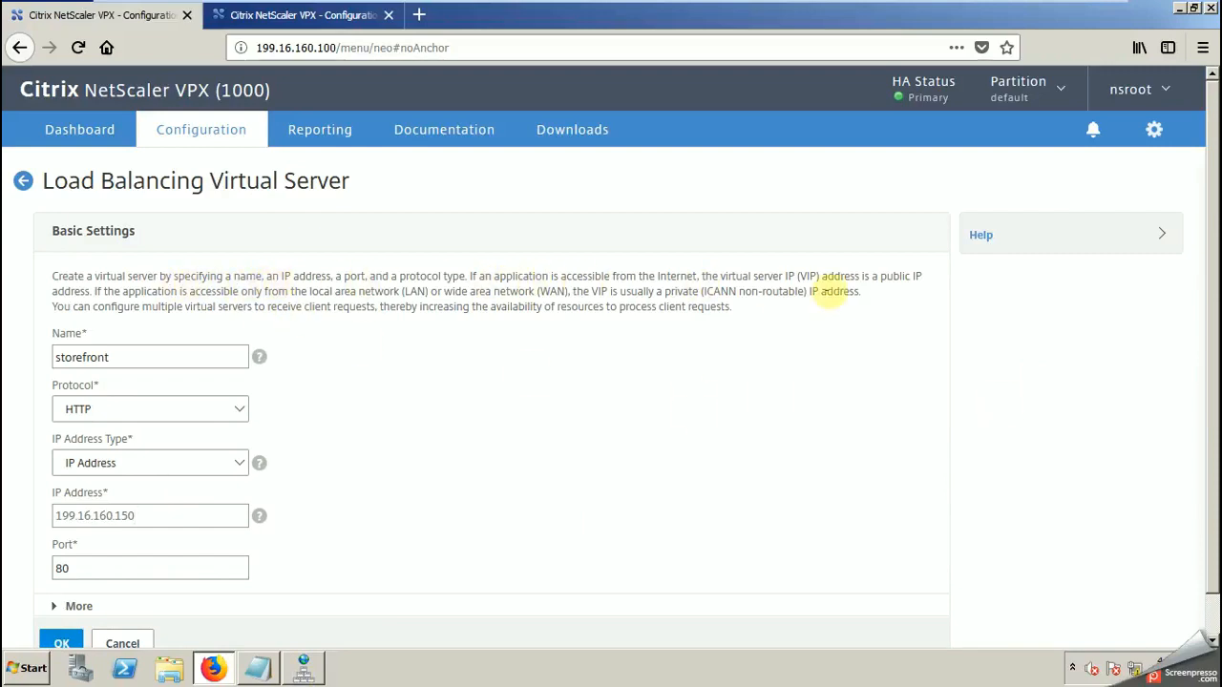
left_click(61, 643)
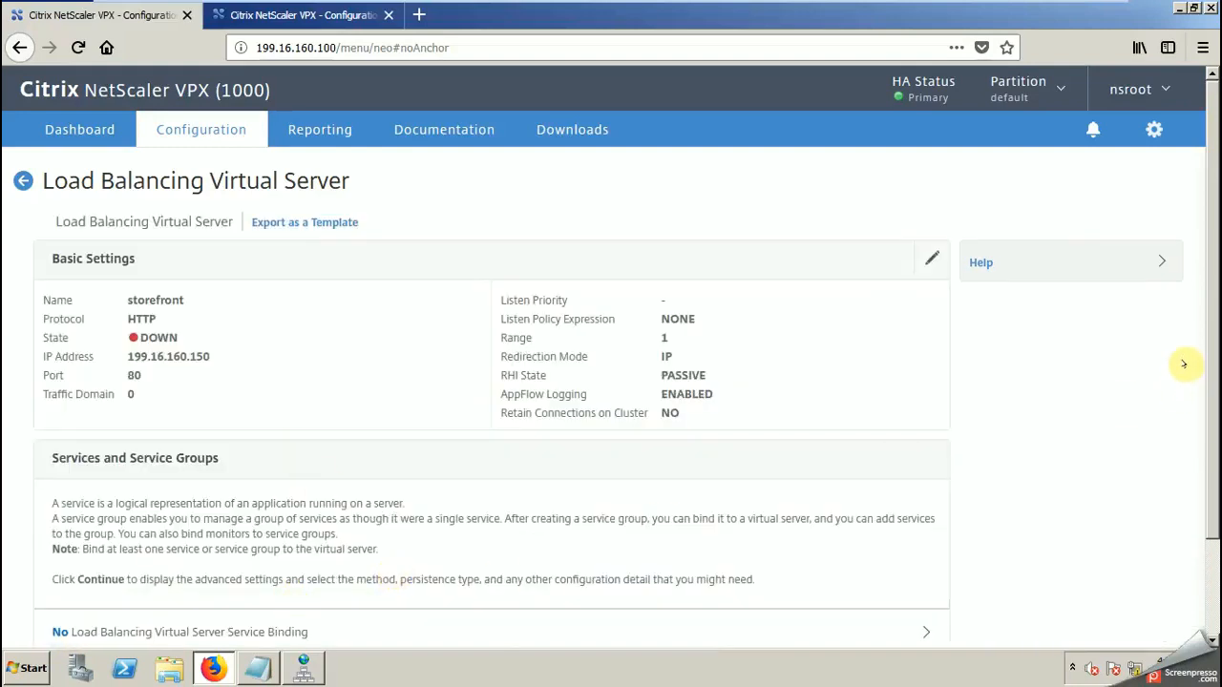
left_click_drag(1208, 348, 1206, 437)
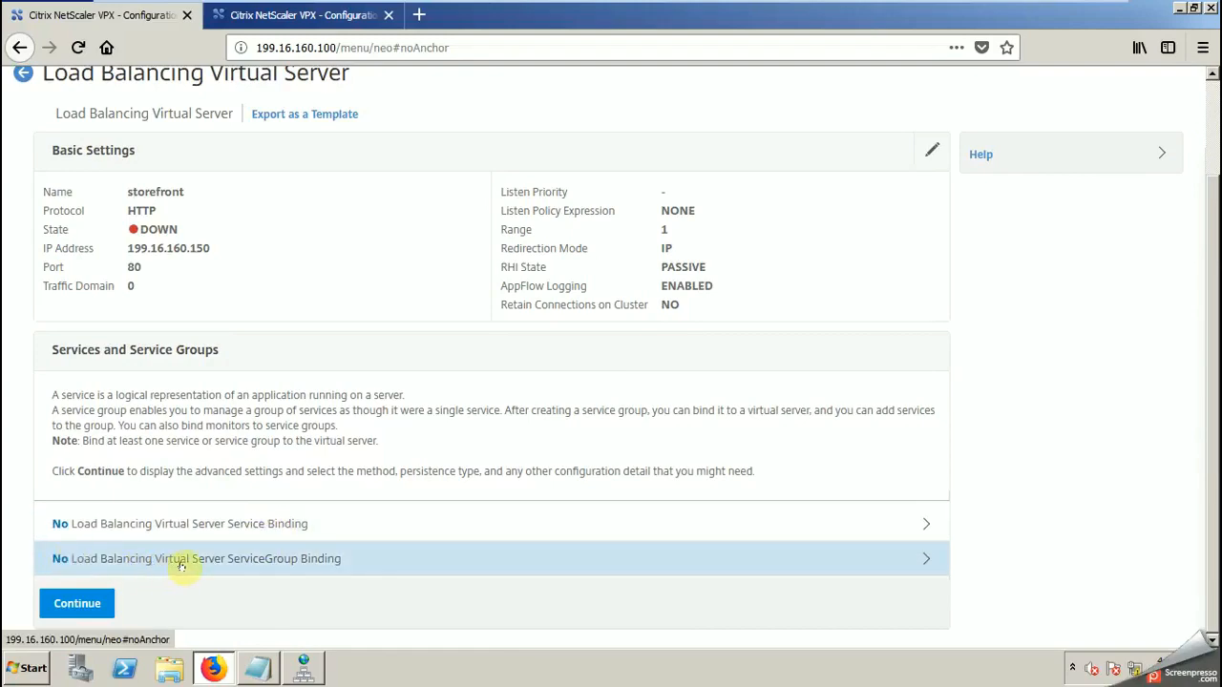
left_click(283, 560)
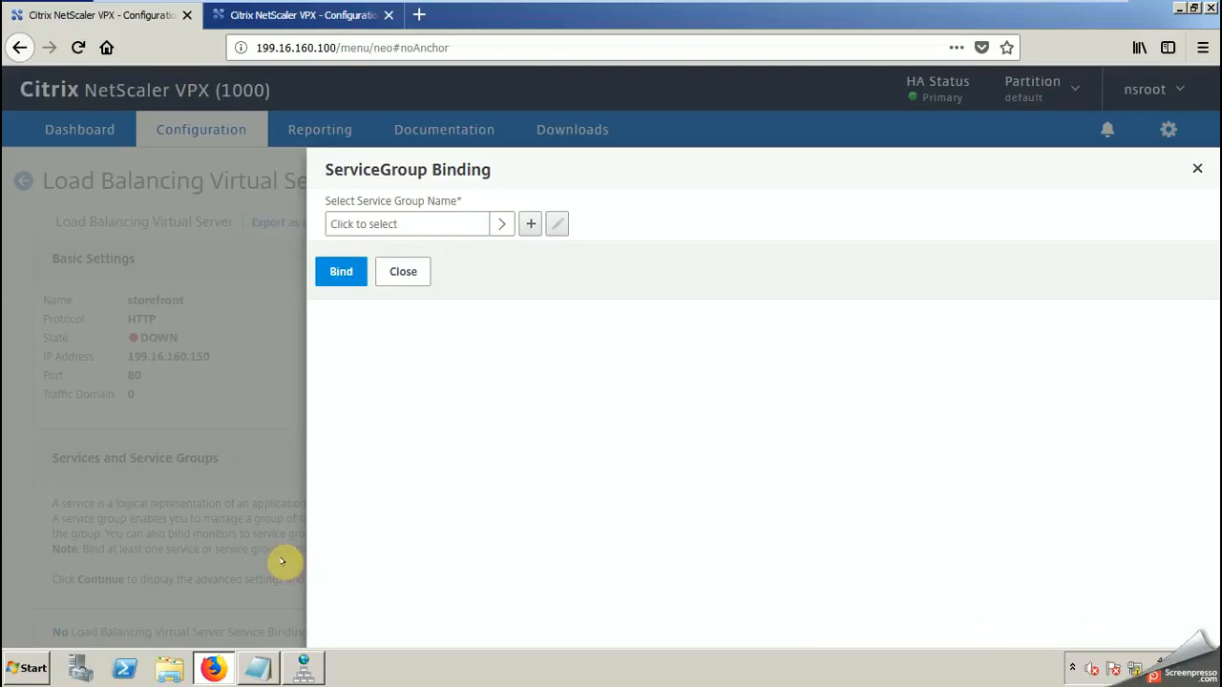
left_click(500, 224)
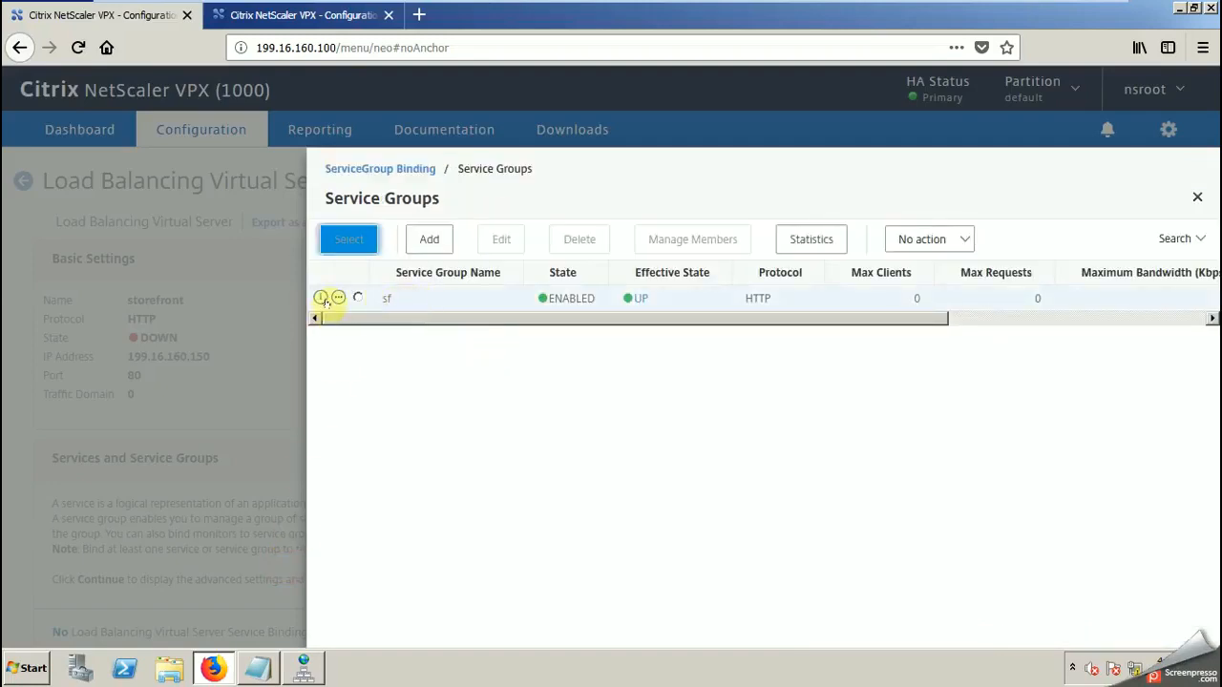
left_click(357, 298)
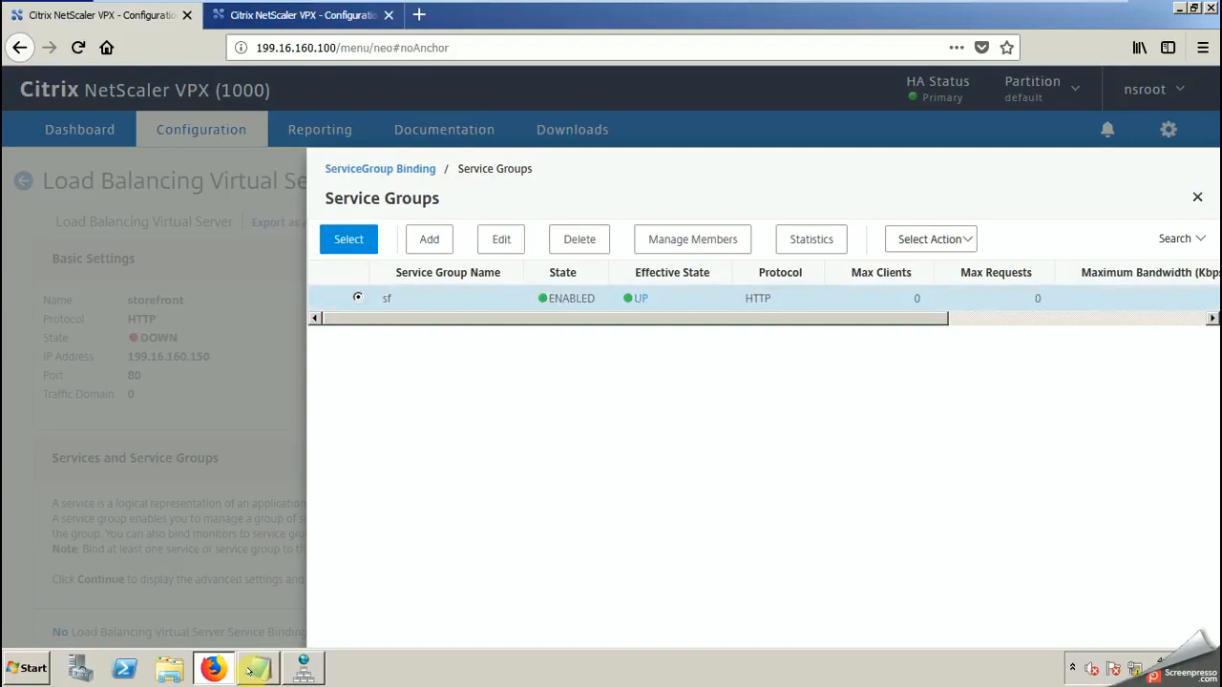
left_click(345, 239)
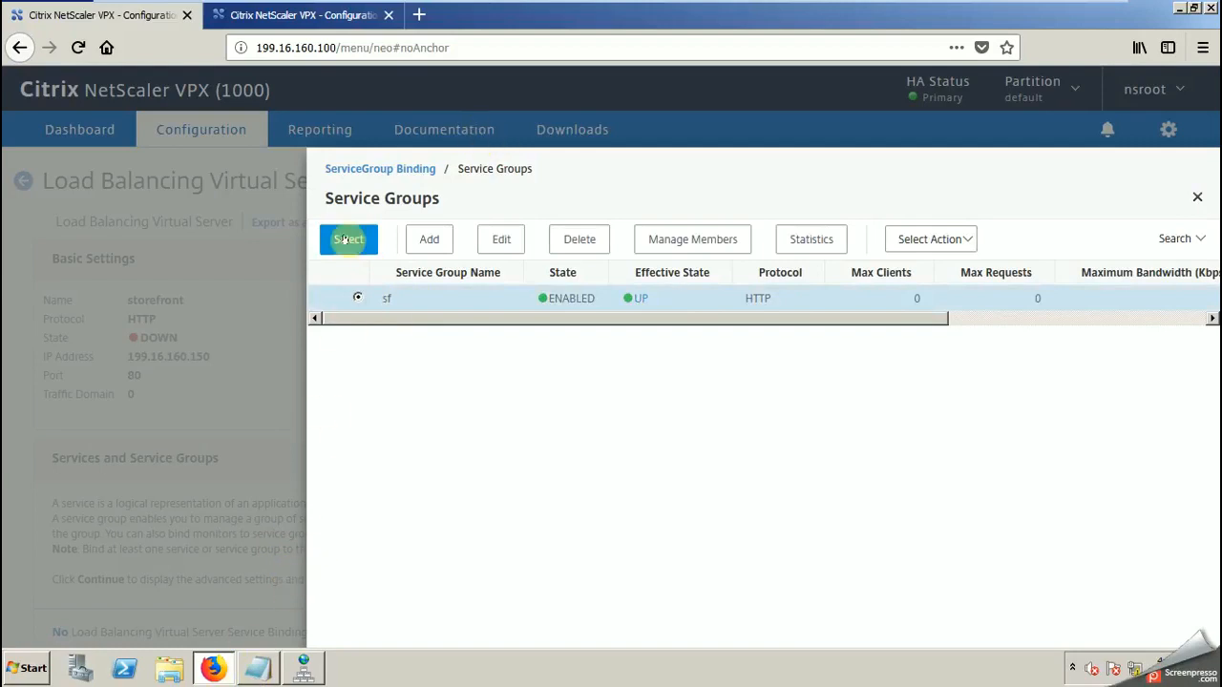
left_click(1196, 195)
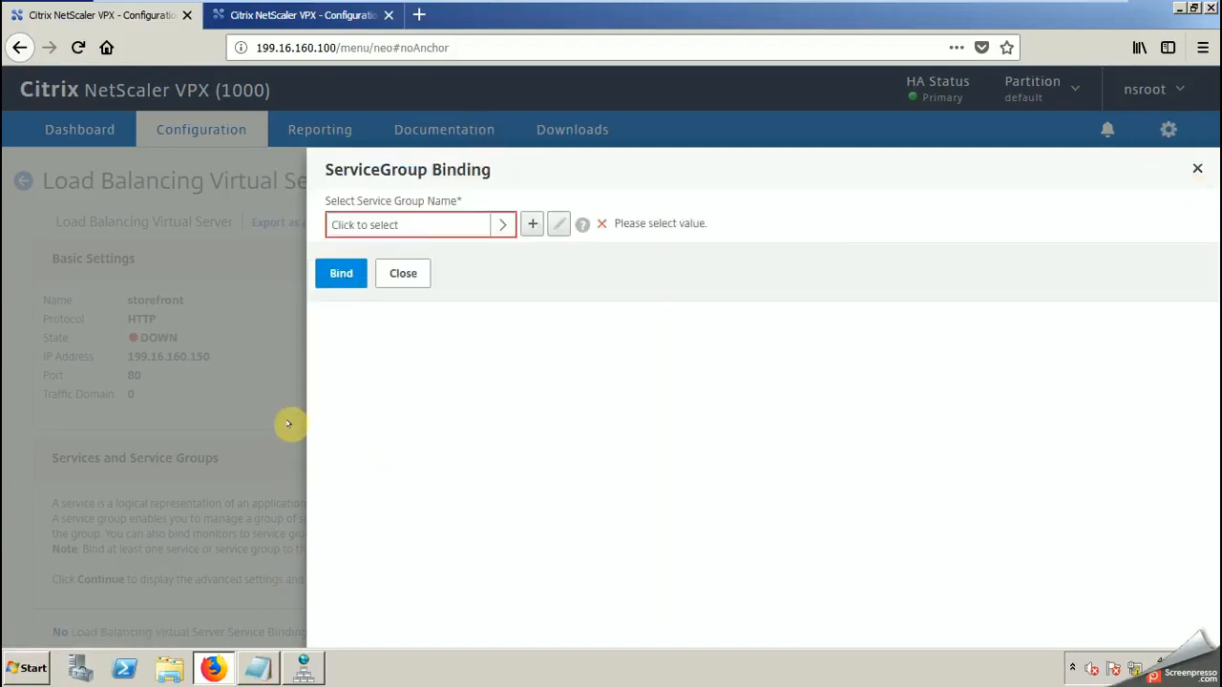
left_click(1196, 168)
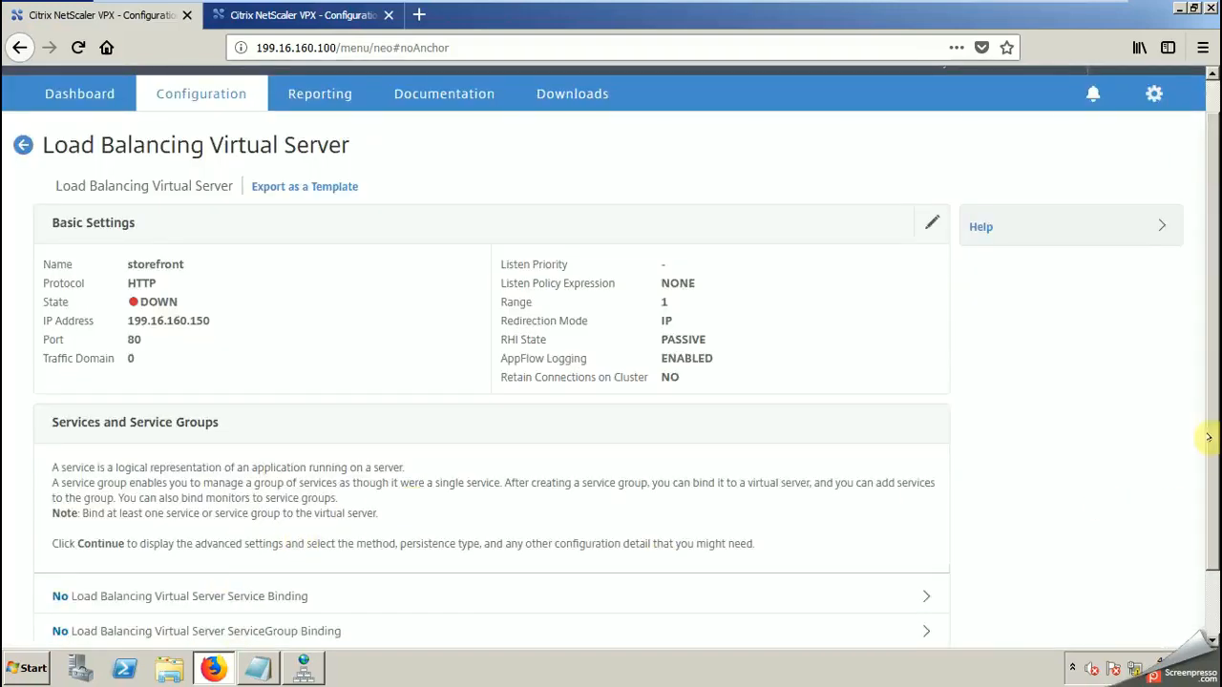
left_click_drag(1207, 437, 1208, 500)
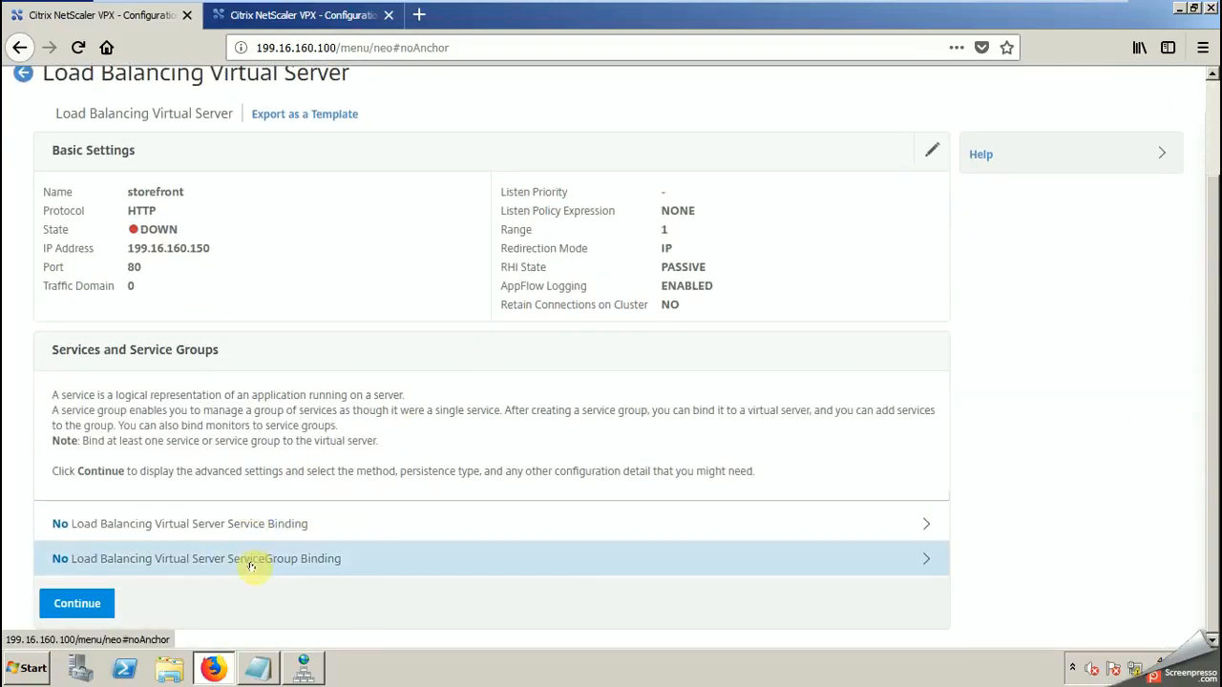
Step: Switch to Notepad and add the lines "in second step we have created service group for the same" and "so select service group"
left_click(257, 668)
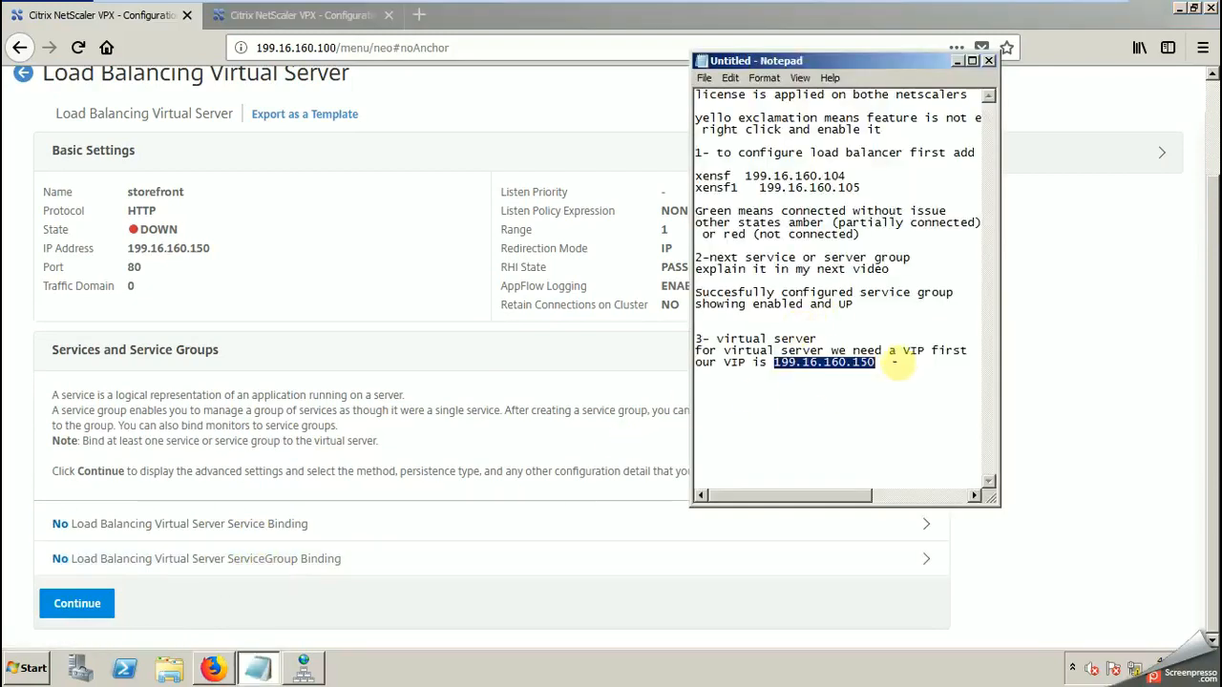
left_click(897, 364)
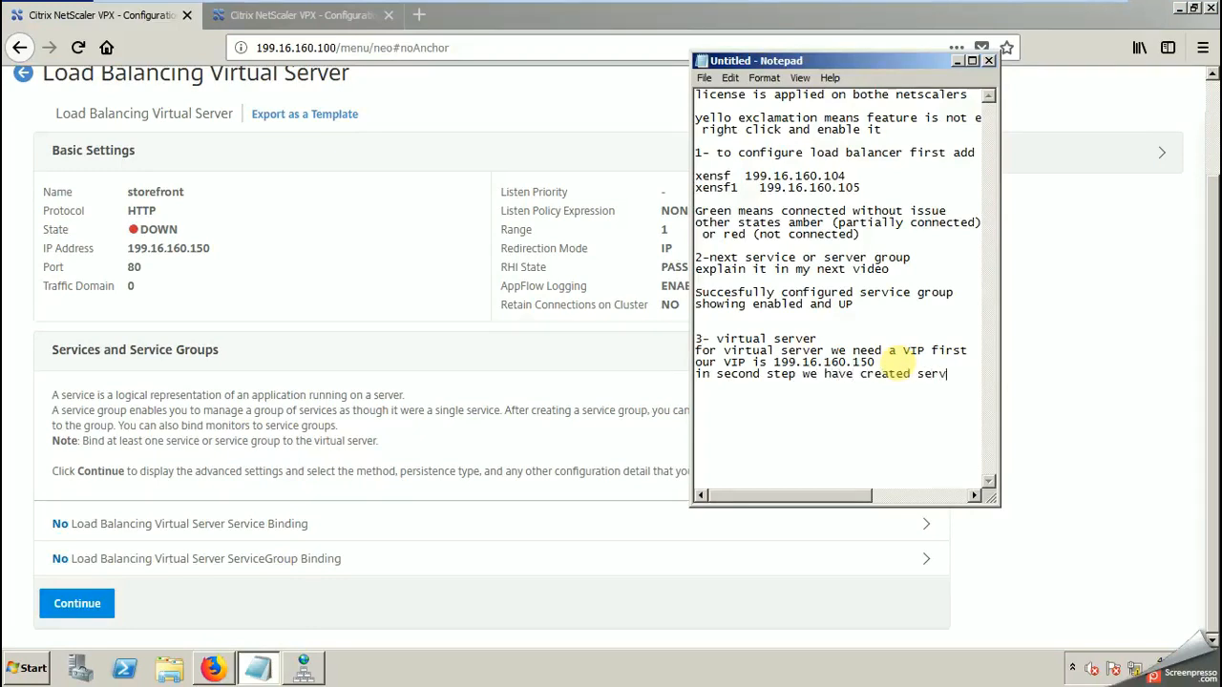
type("group for")
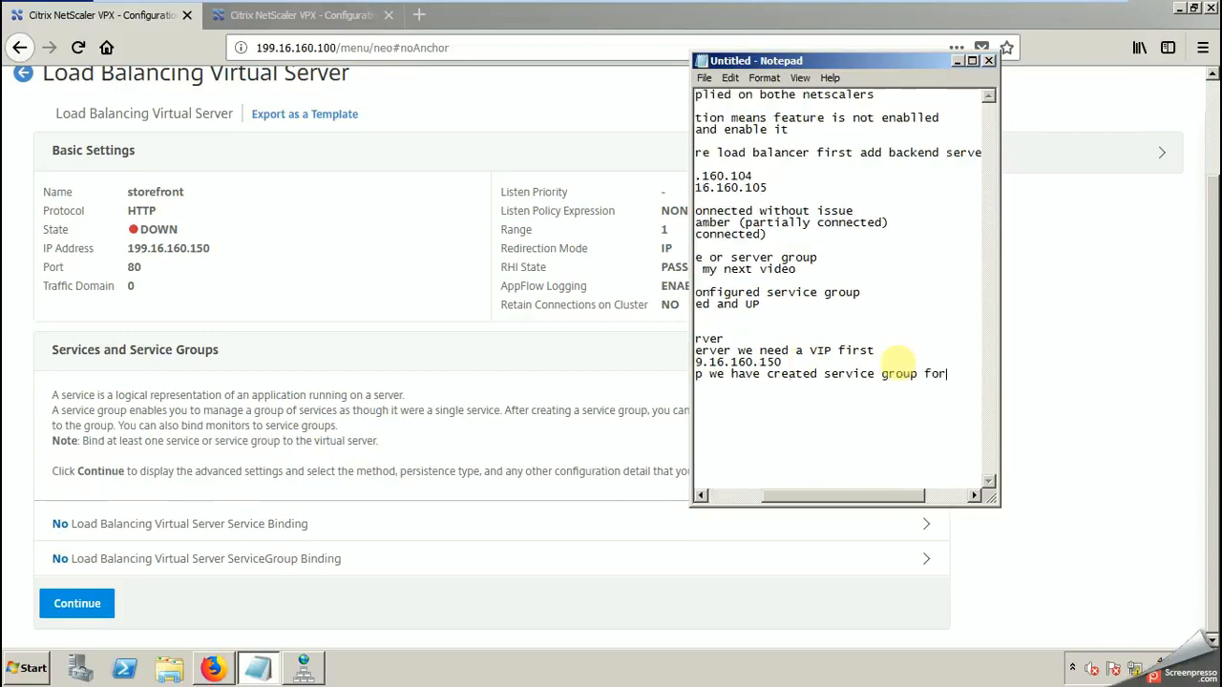
type("he ")
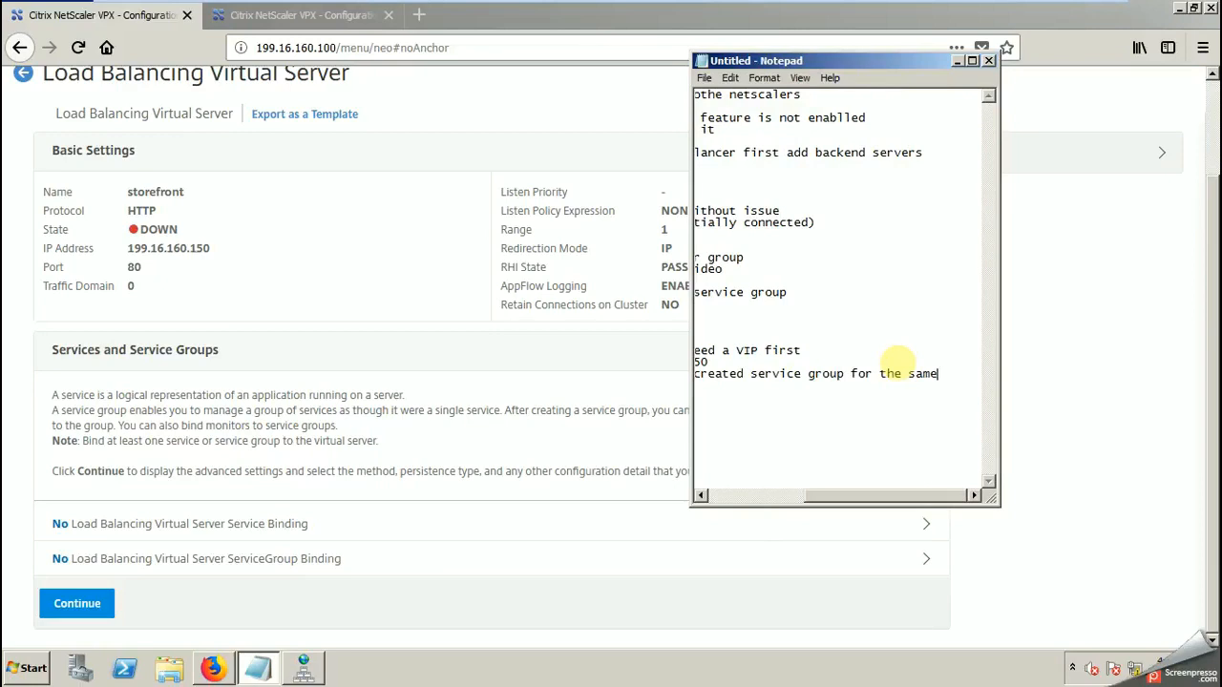
type("same")
key("Return")
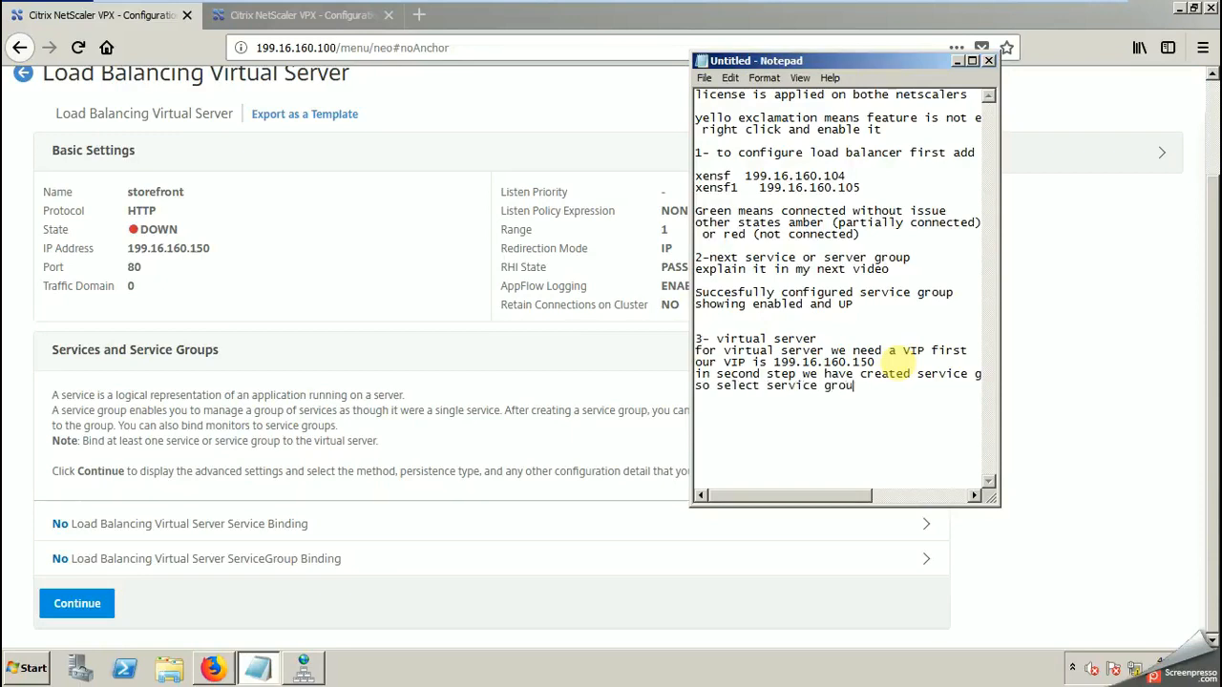
Step: Open the storefront virtual server's service group binding in NetScaler and mark service group sf in the list
left_click(155, 559)
left_click(498, 223)
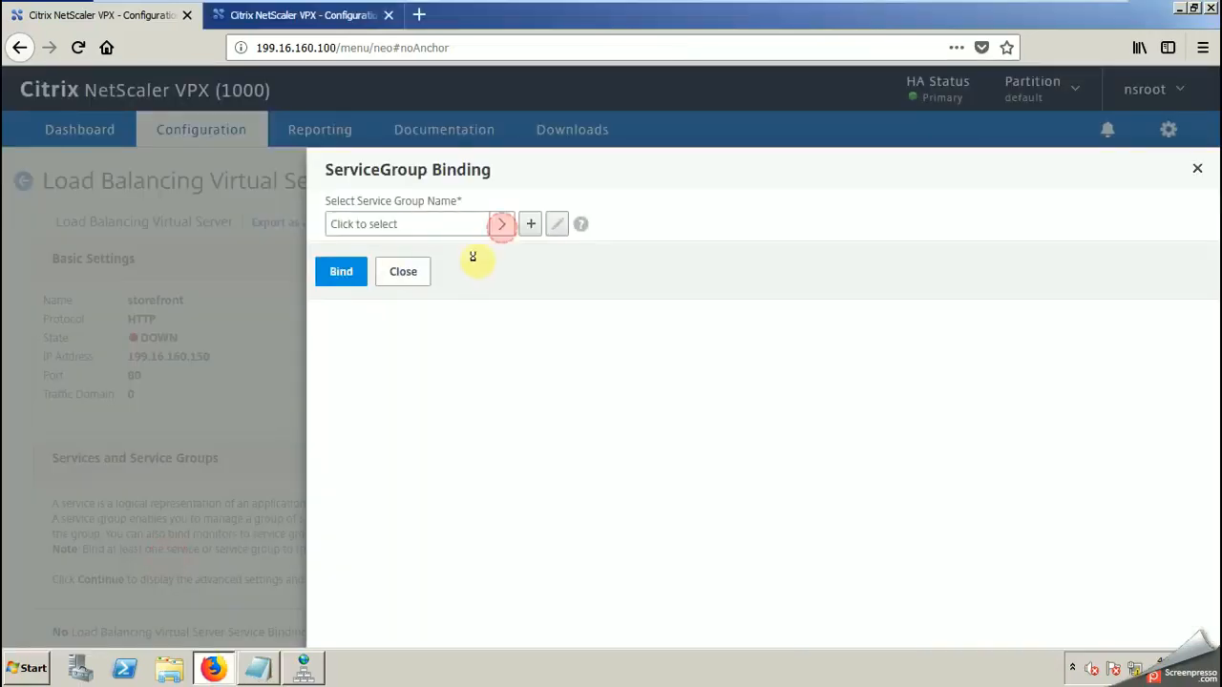
left_click(356, 297)
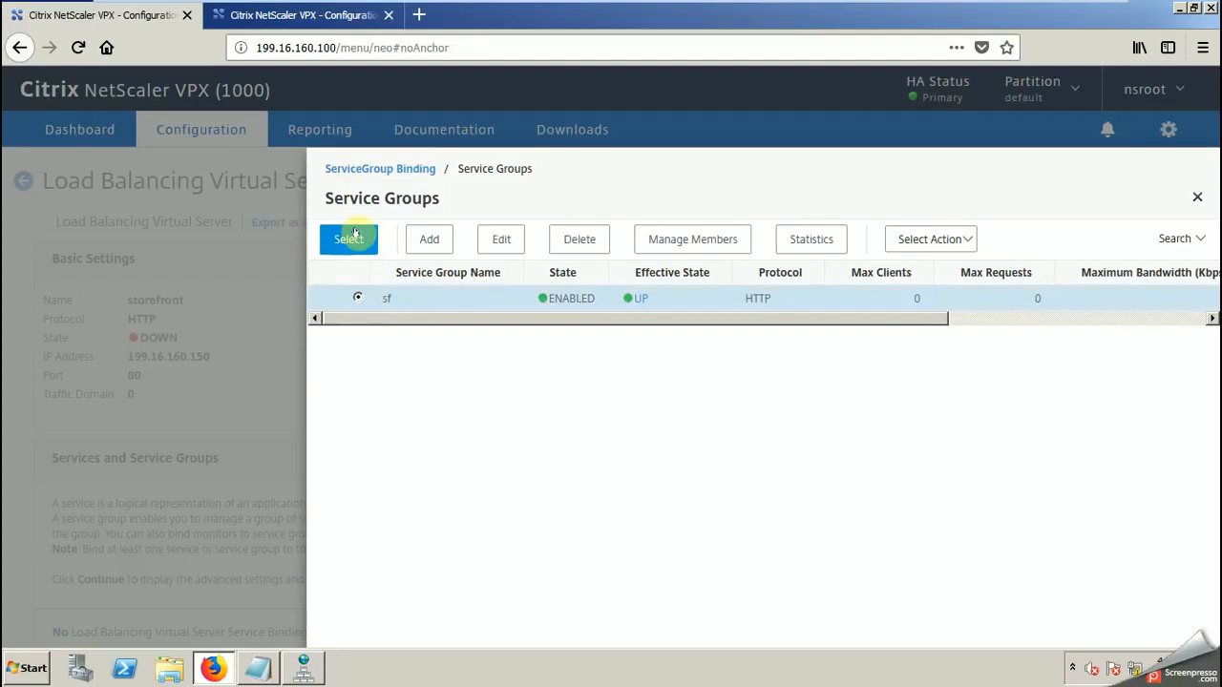
left_click(428, 240)
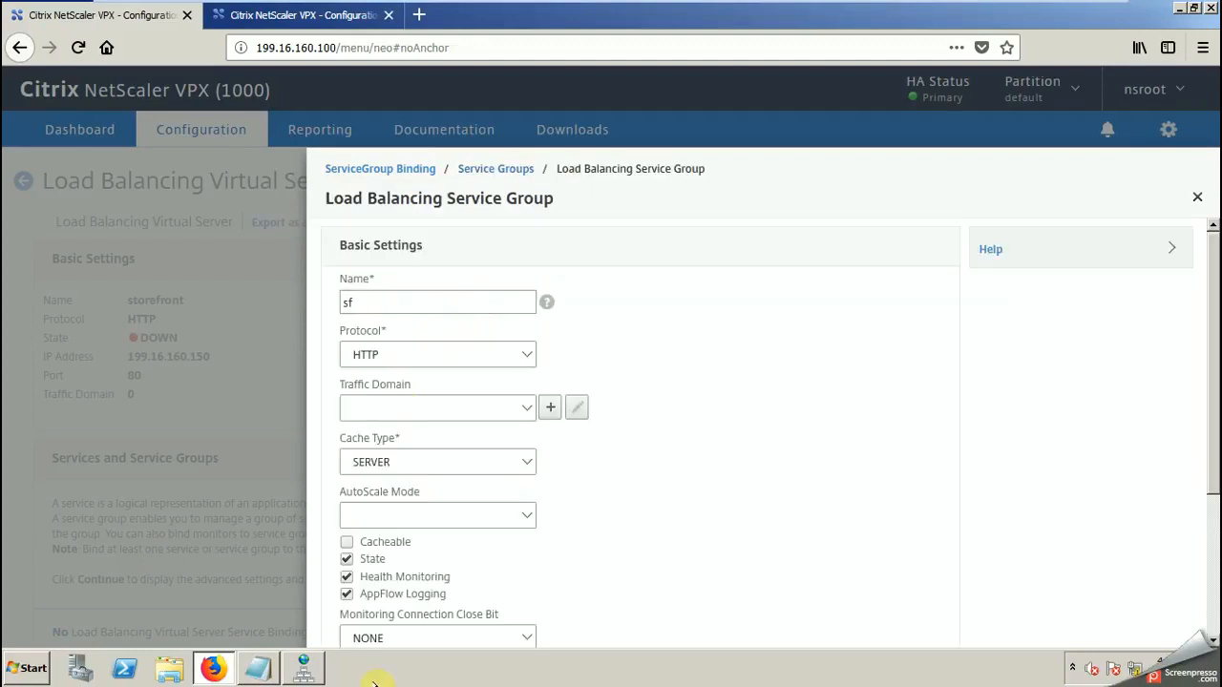
scroll(1209, 404, "down", 2)
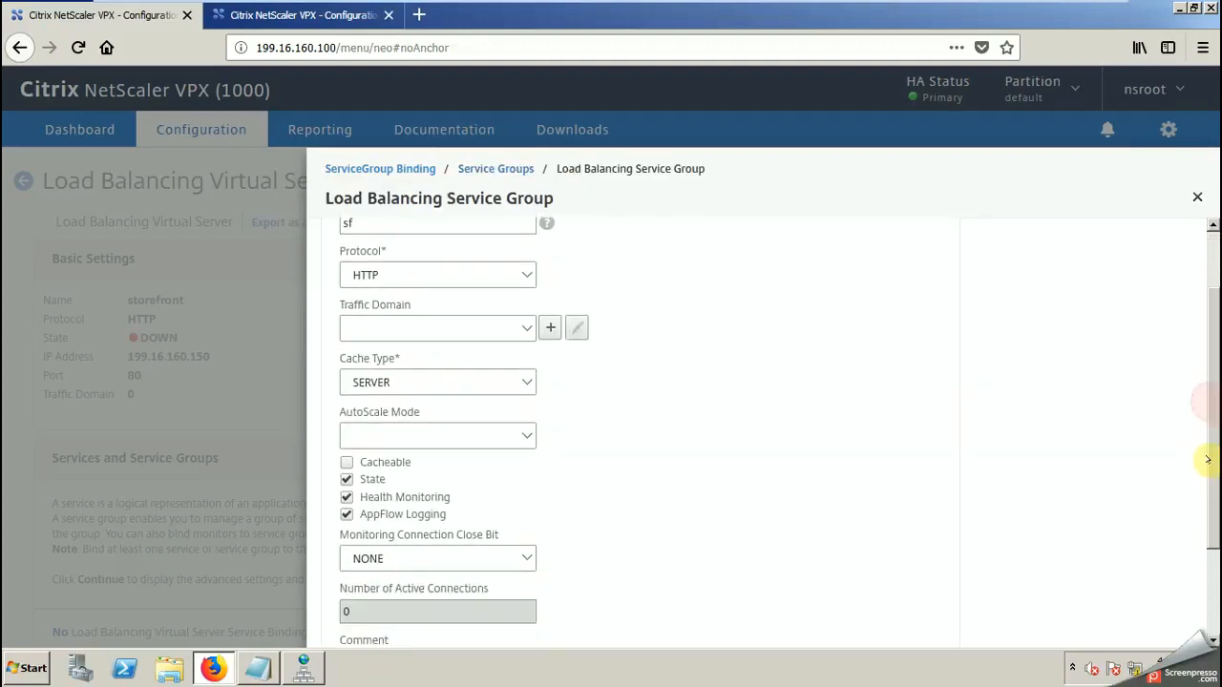
scroll(1208, 464, "down", 3)
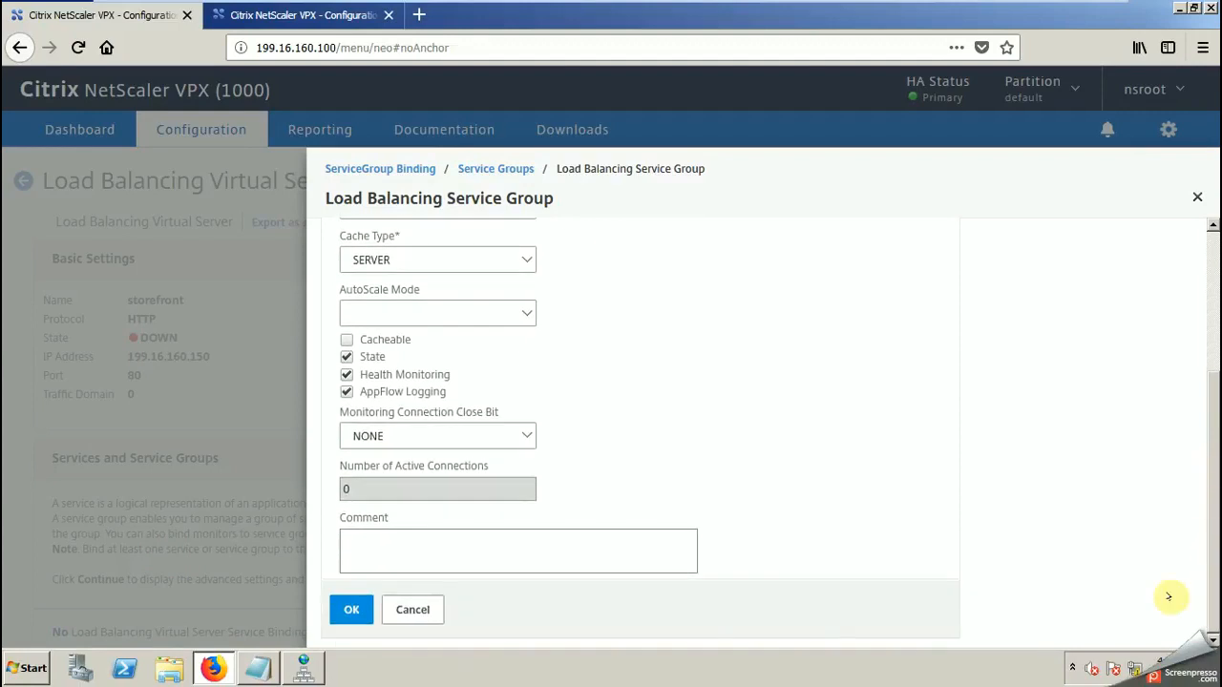
left_click(346, 609)
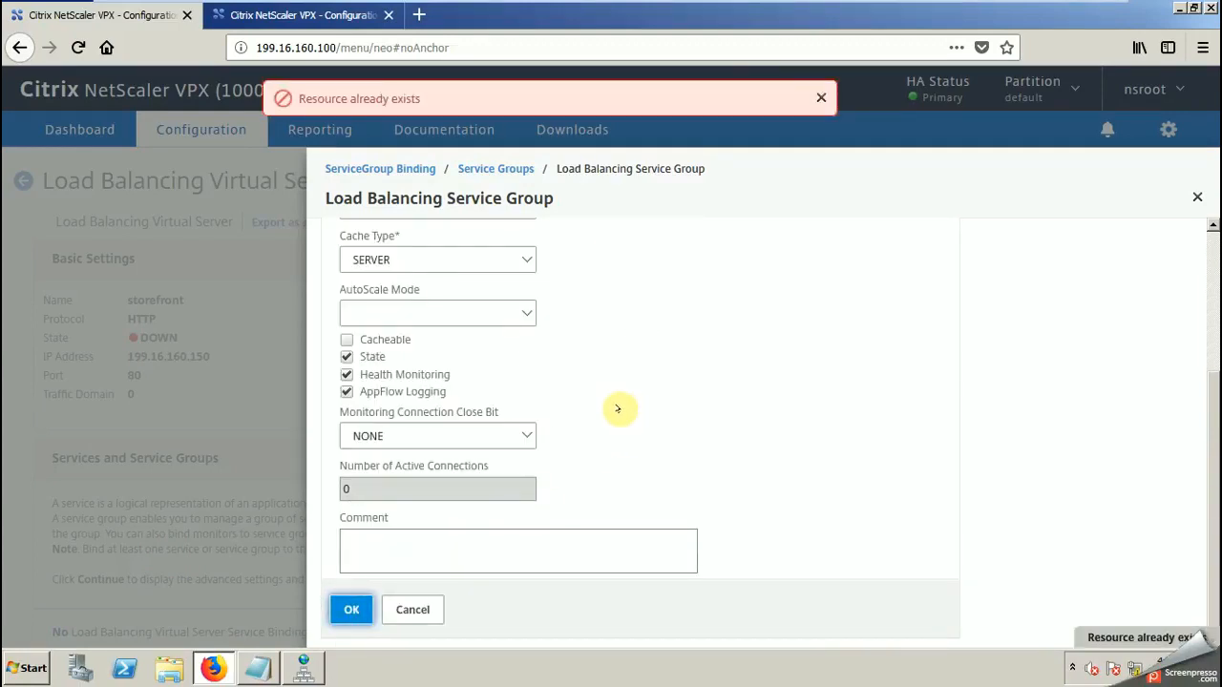
left_click_drag(1213, 542, 1203, 325)
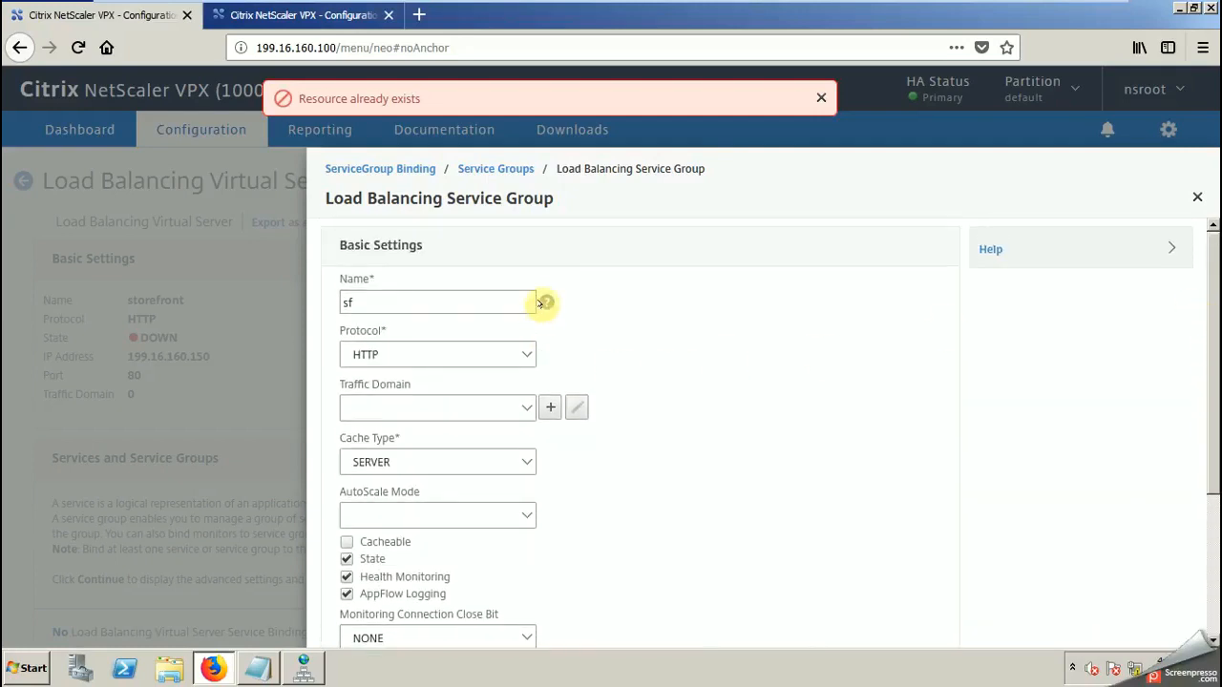
mouse_move(544, 303)
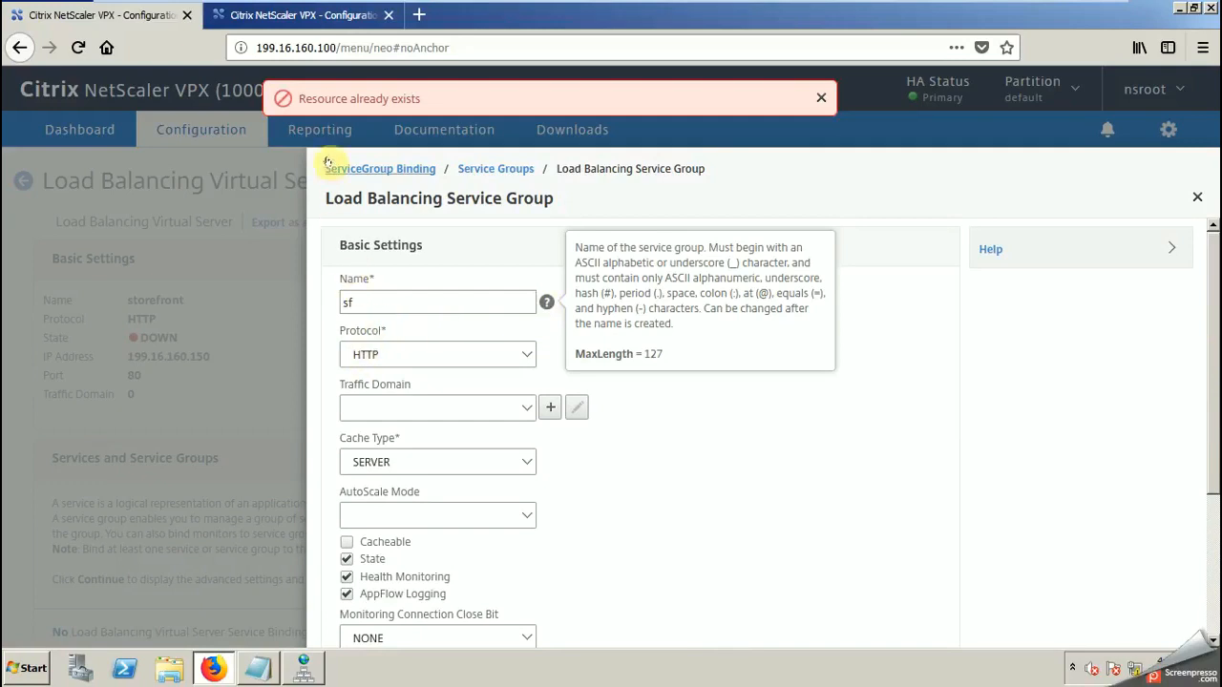
left_click(1197, 196)
Step: Bind the marked service group sf to the storefront virtual server and finish the virtual server's configuration
left_click(349, 238)
left_click(332, 299)
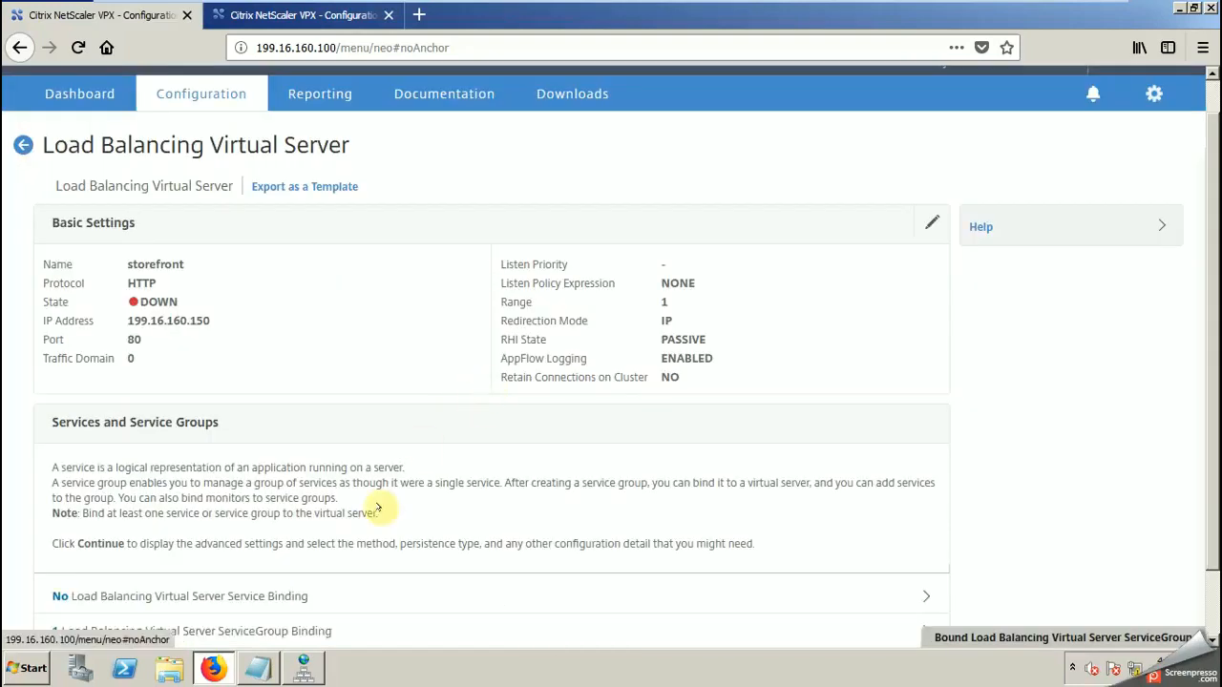
scroll(1140, 346, "down", 2)
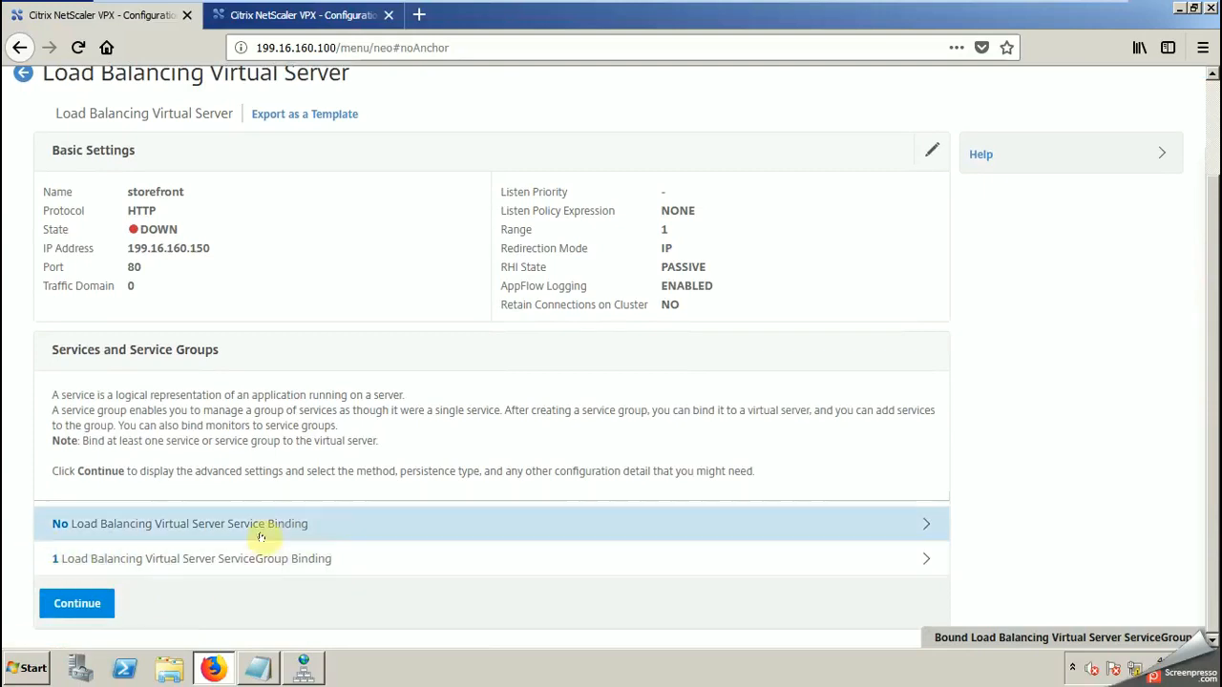
left_click(103, 597)
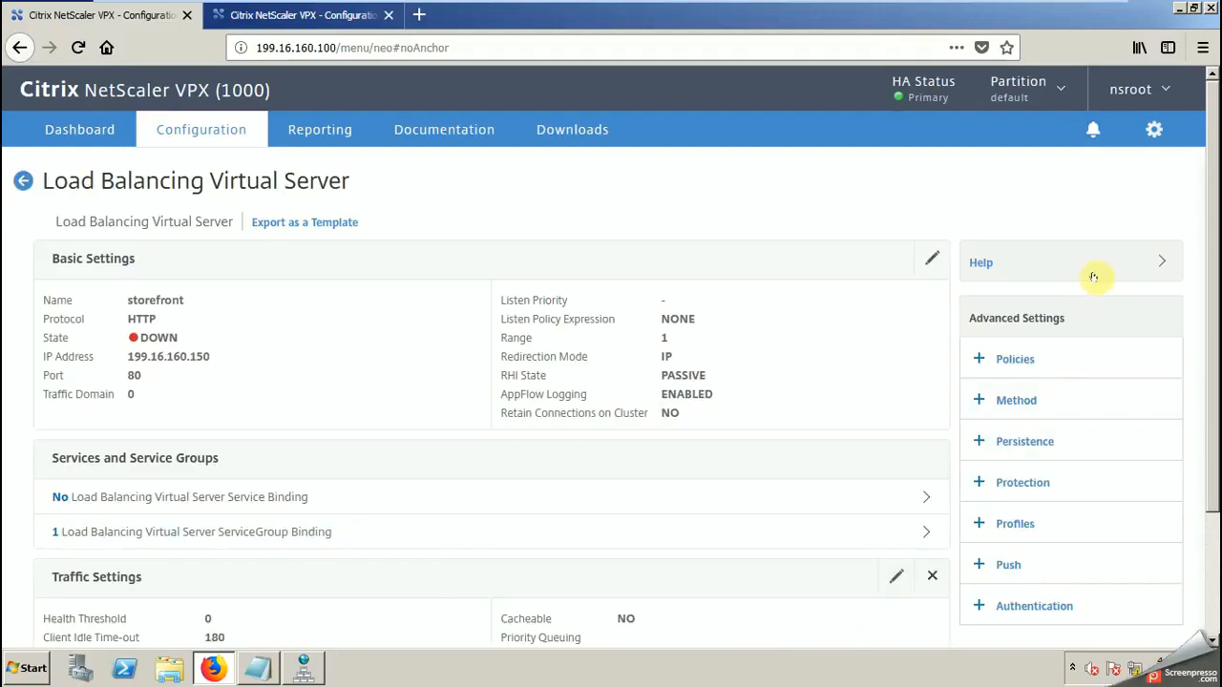
scroll(1212, 339, "down", 3)
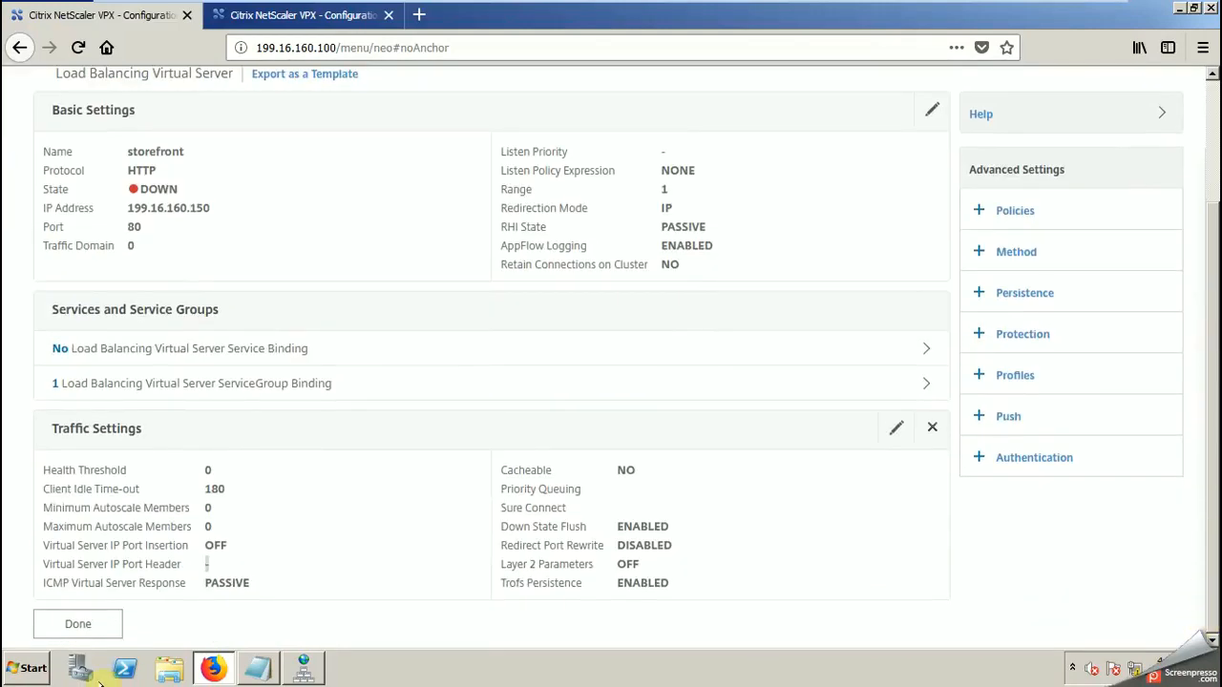
left_click(59, 624)
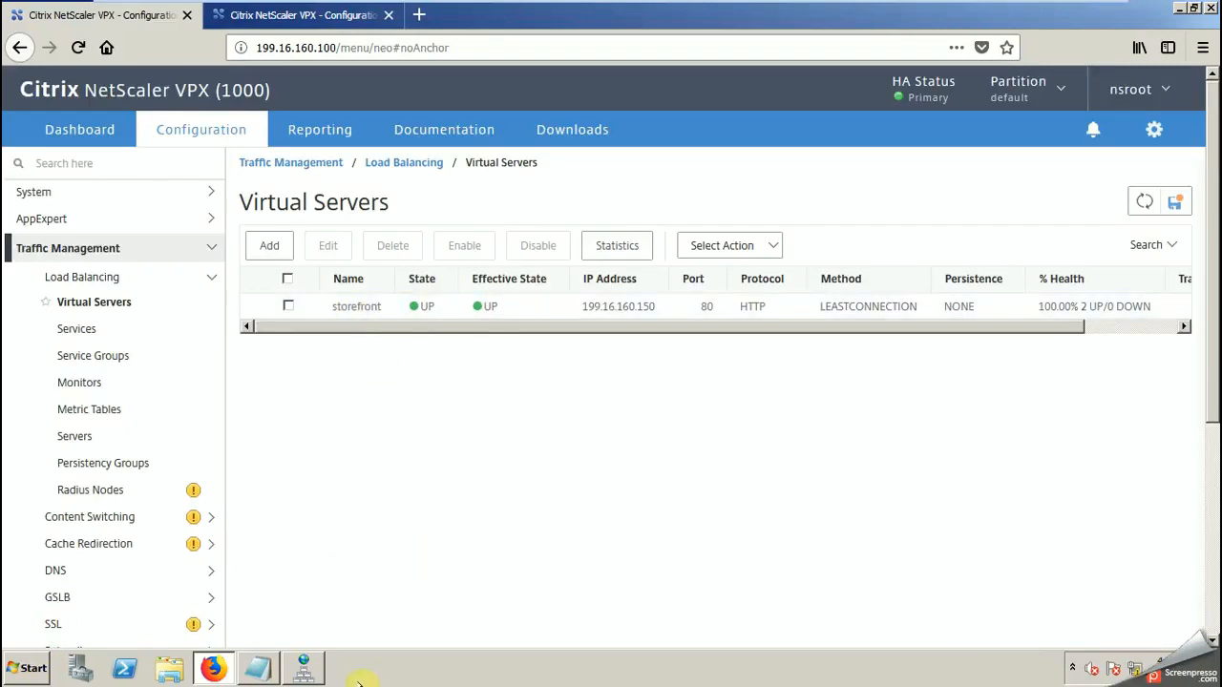
Step: Switch to Notepad and add the line "configured first load balanced website" below the virtual server notes
left_click(255, 669)
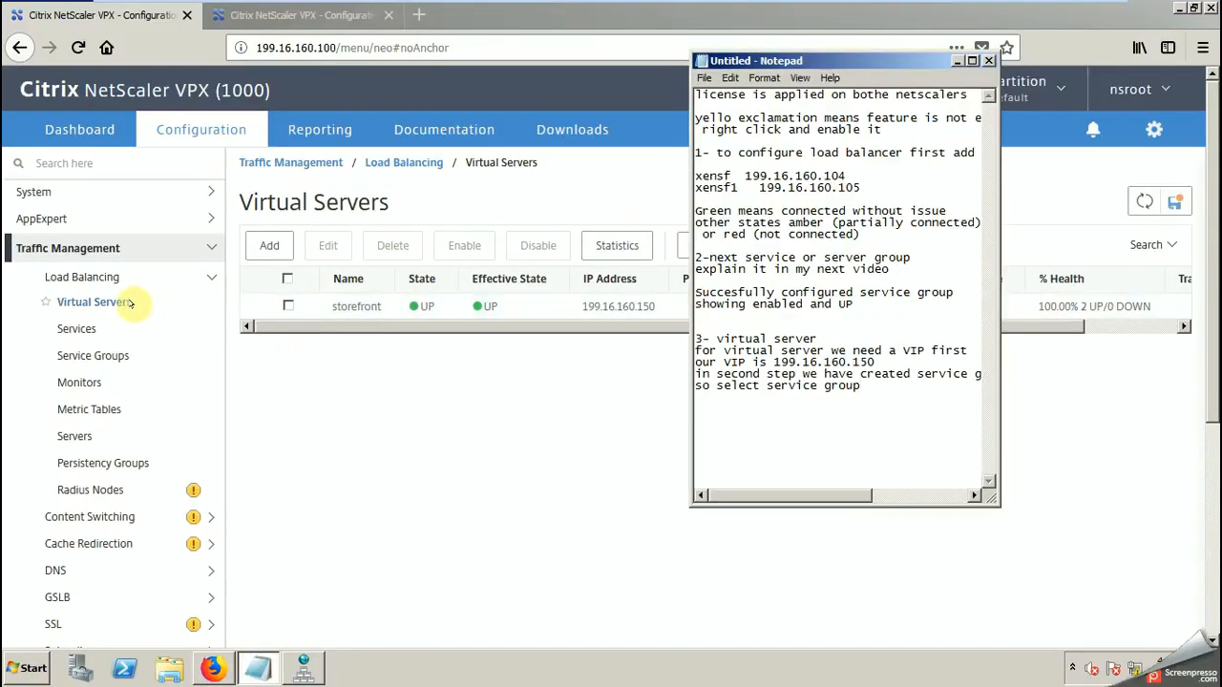
left_click(866, 386)
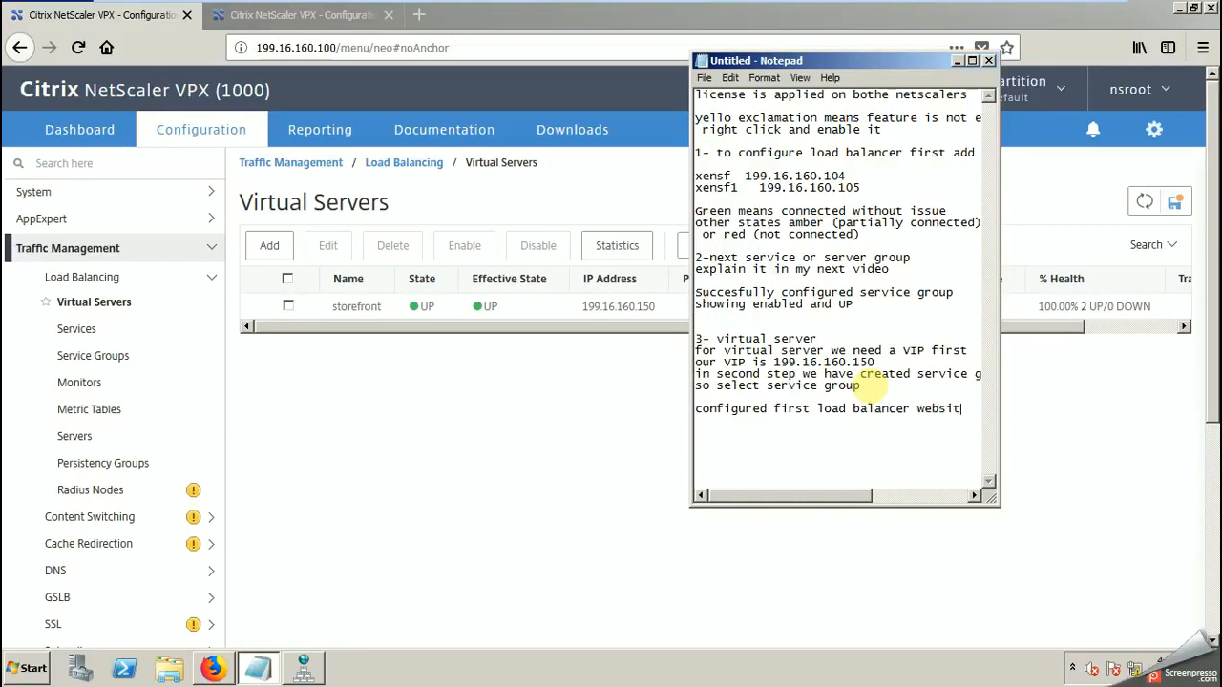
left_click(904, 409)
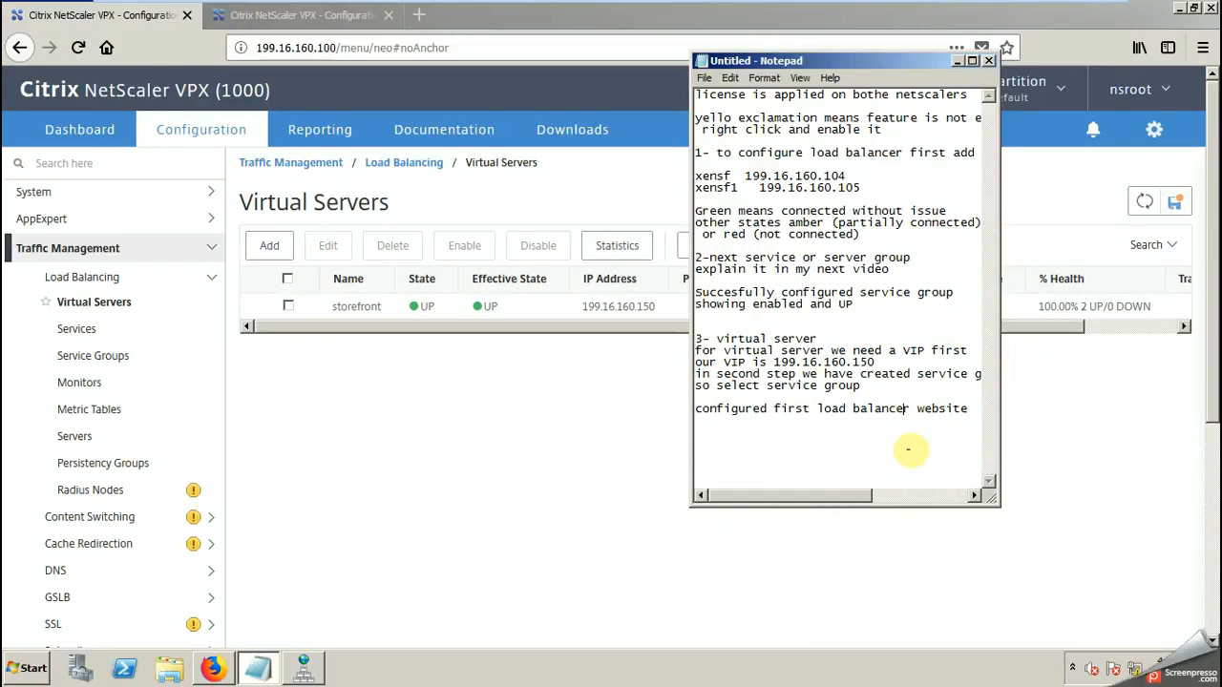
key("BackSpace")
type("d")
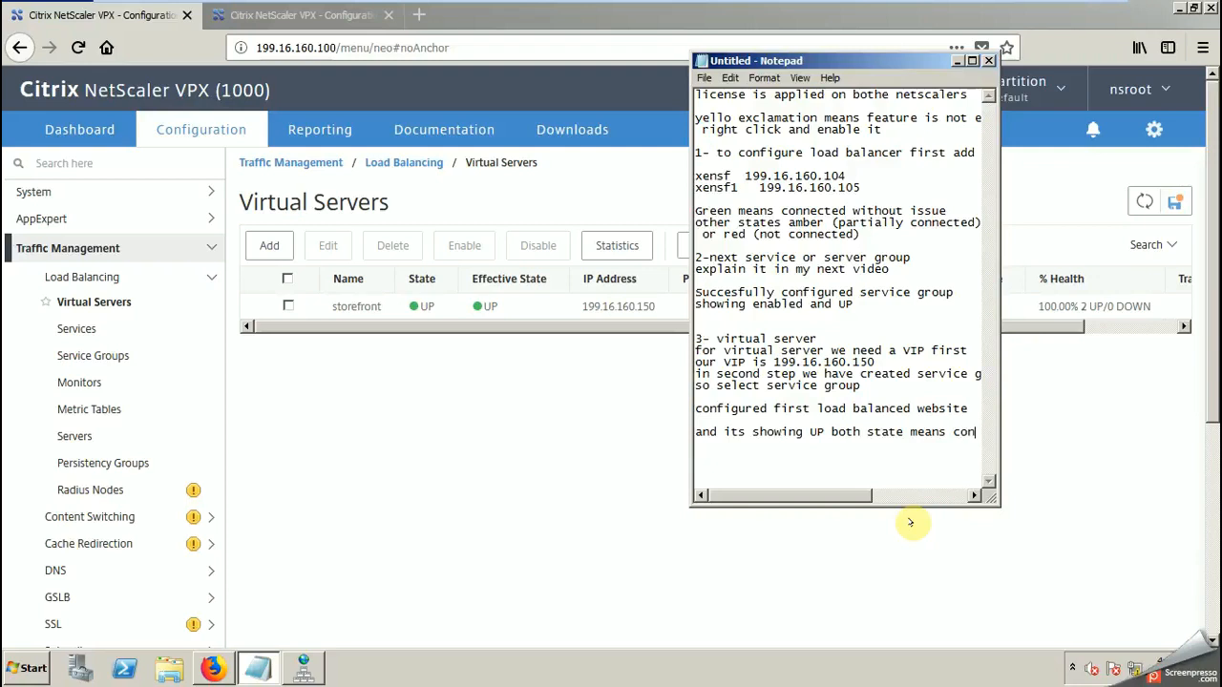
Step: Finish the notes line "and its showing UP both state means connected" and minimize the notes
type("necy")
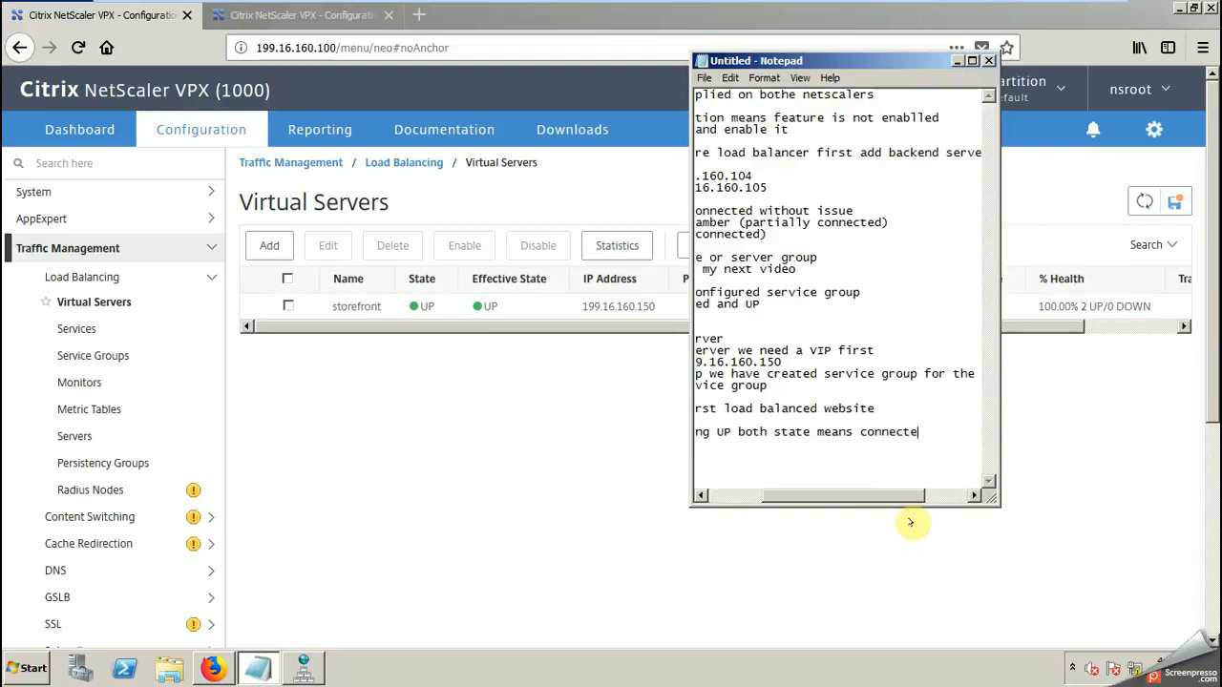
type("d")
key("Return")
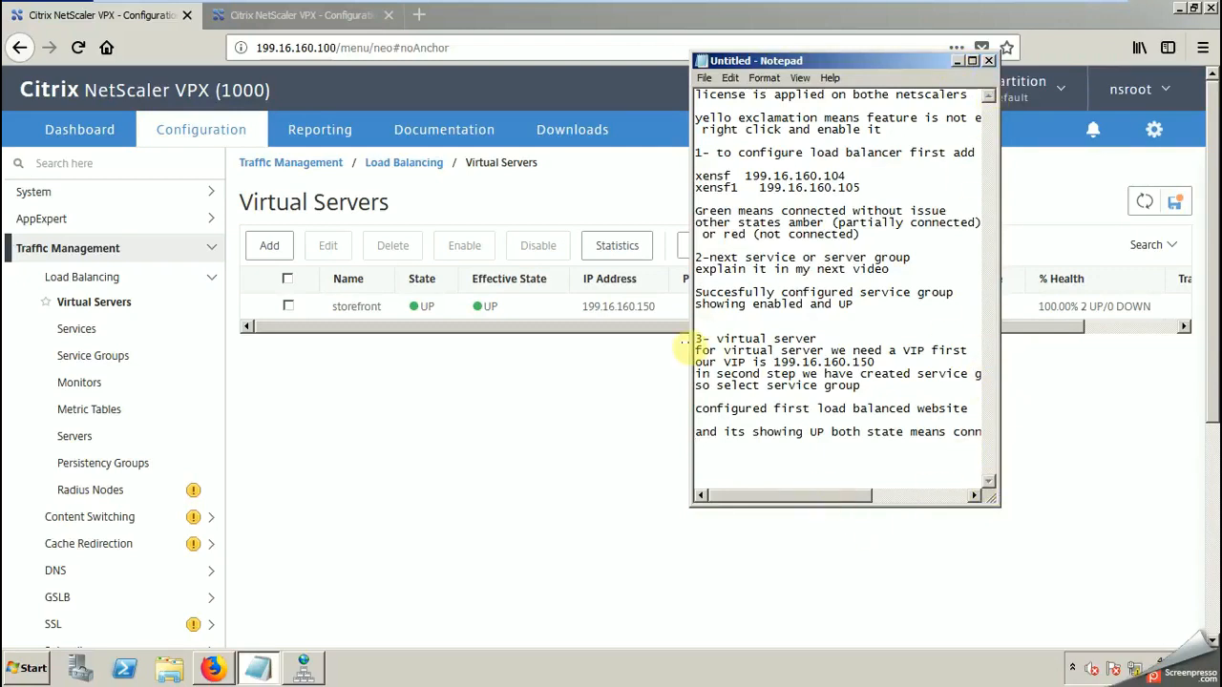
left_click(956, 60)
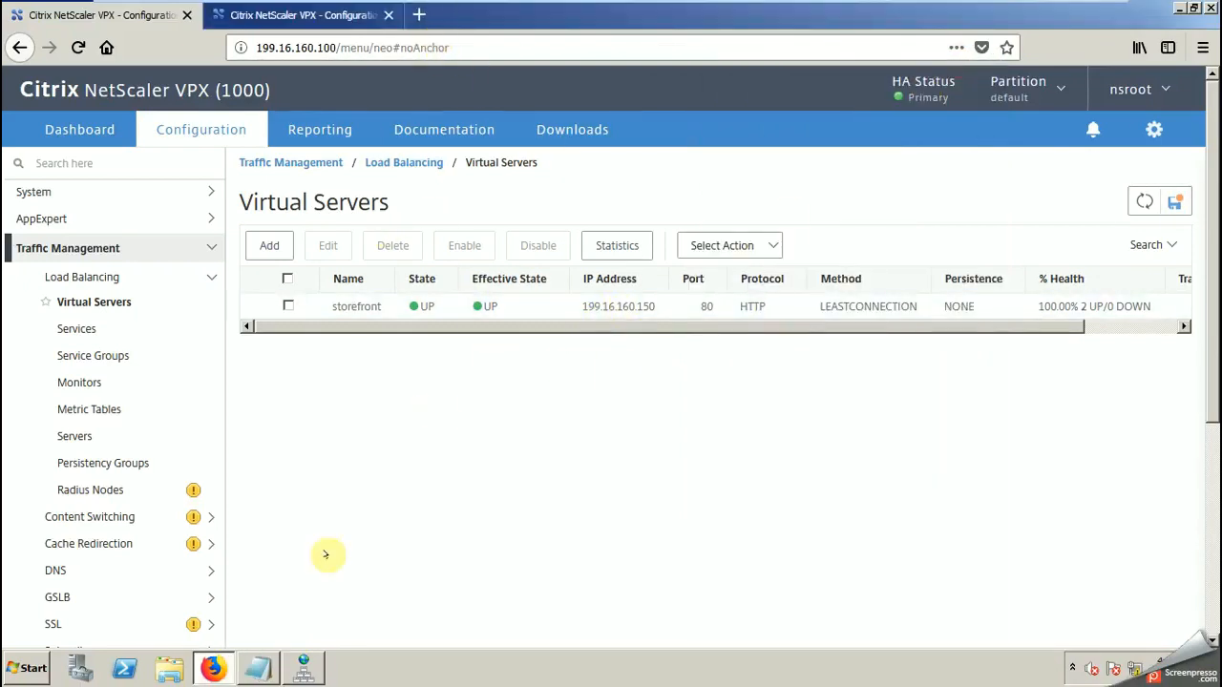
Step: Copy the VIP 199.16.160.150 from the Notepad notes and enter it as the address in a new browser tab
left_click(258, 668)
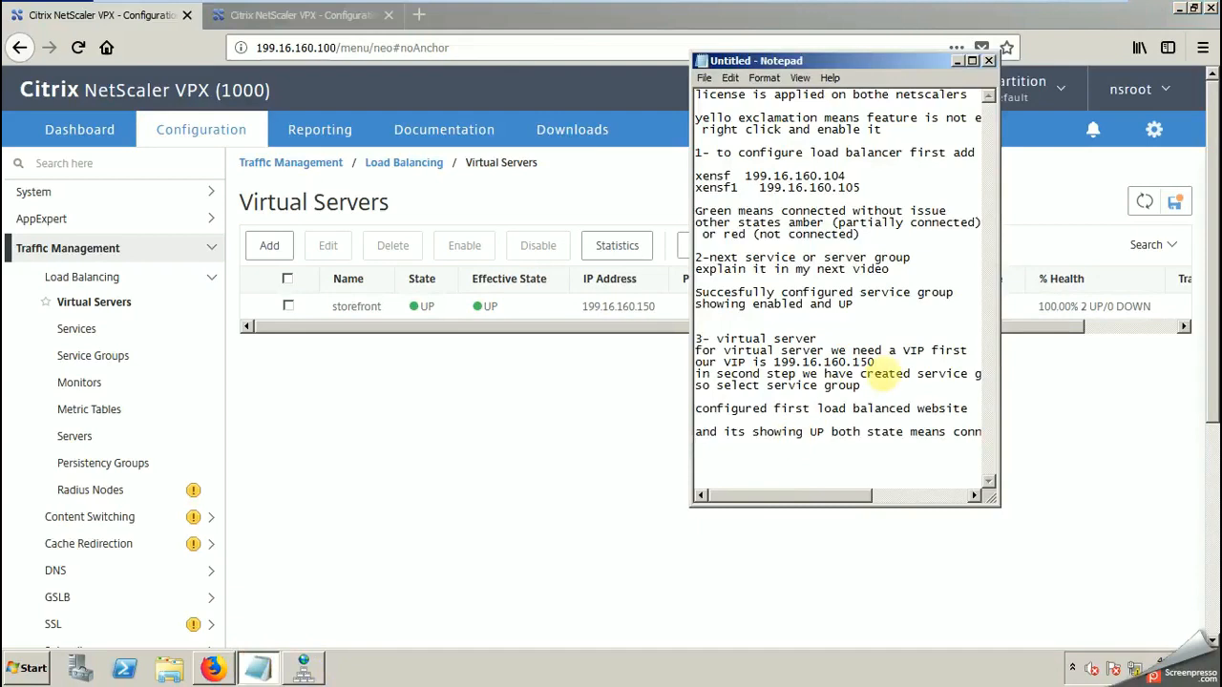
left_click_drag(875, 364, 756, 362)
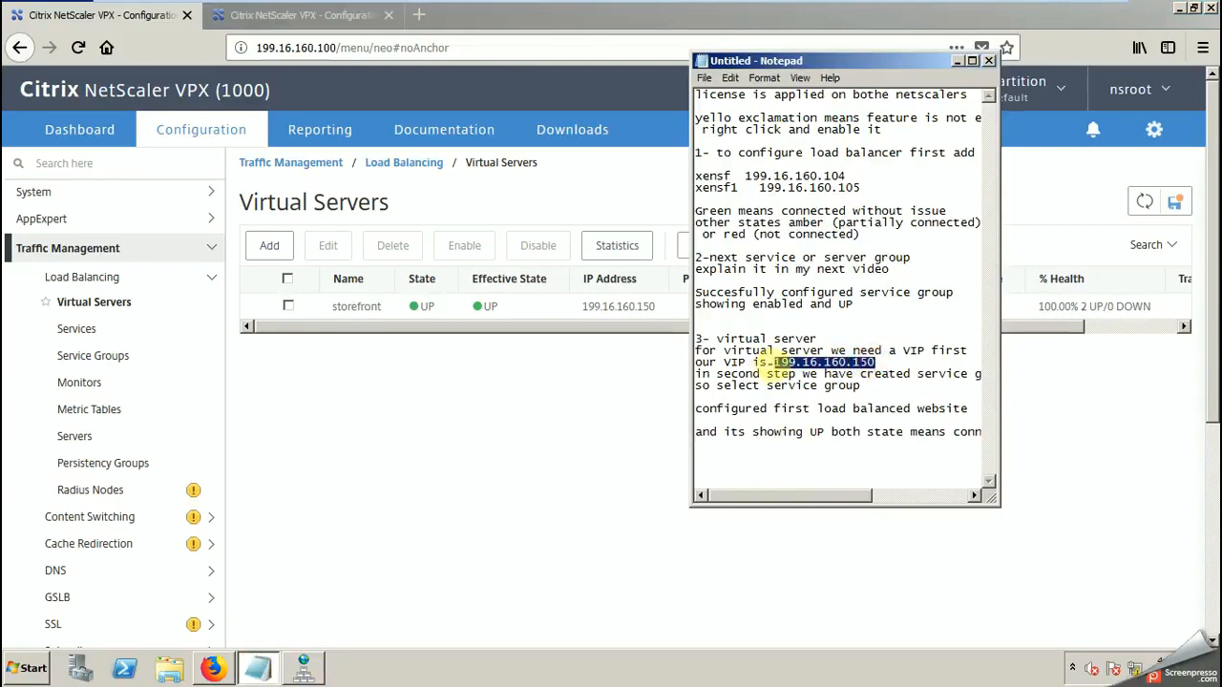
right_click(787, 364)
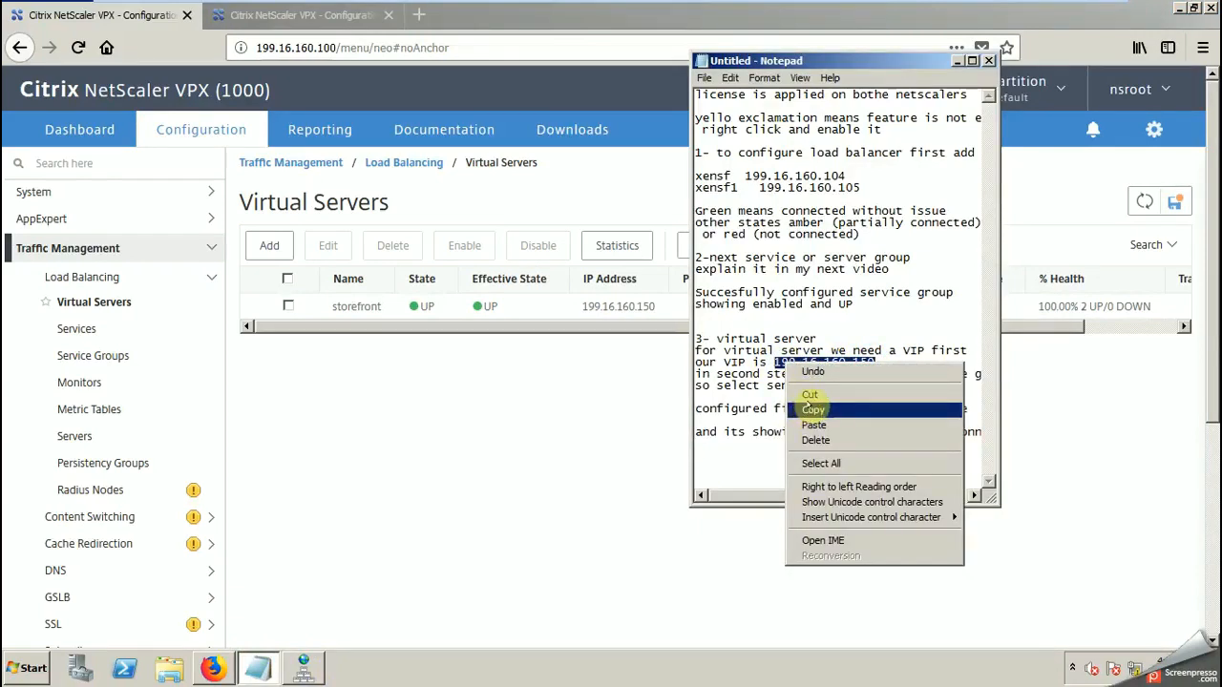
left_click(809, 409)
left_click(412, 15)
right_click(361, 48)
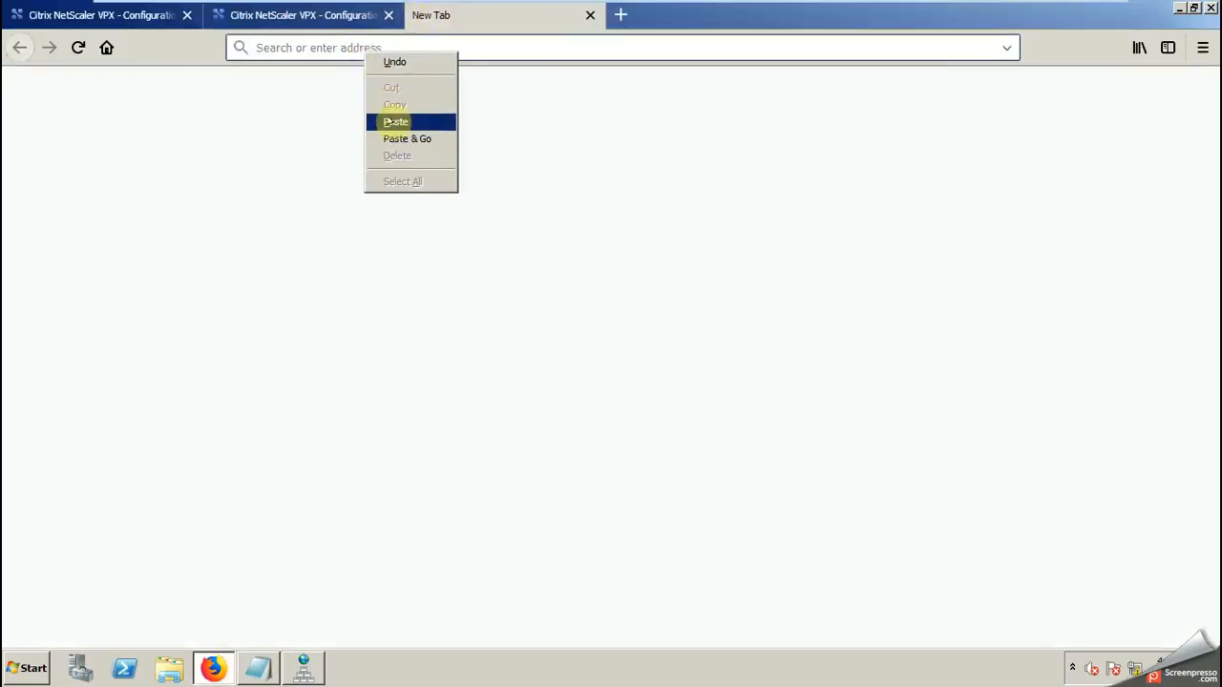
left_click(390, 121)
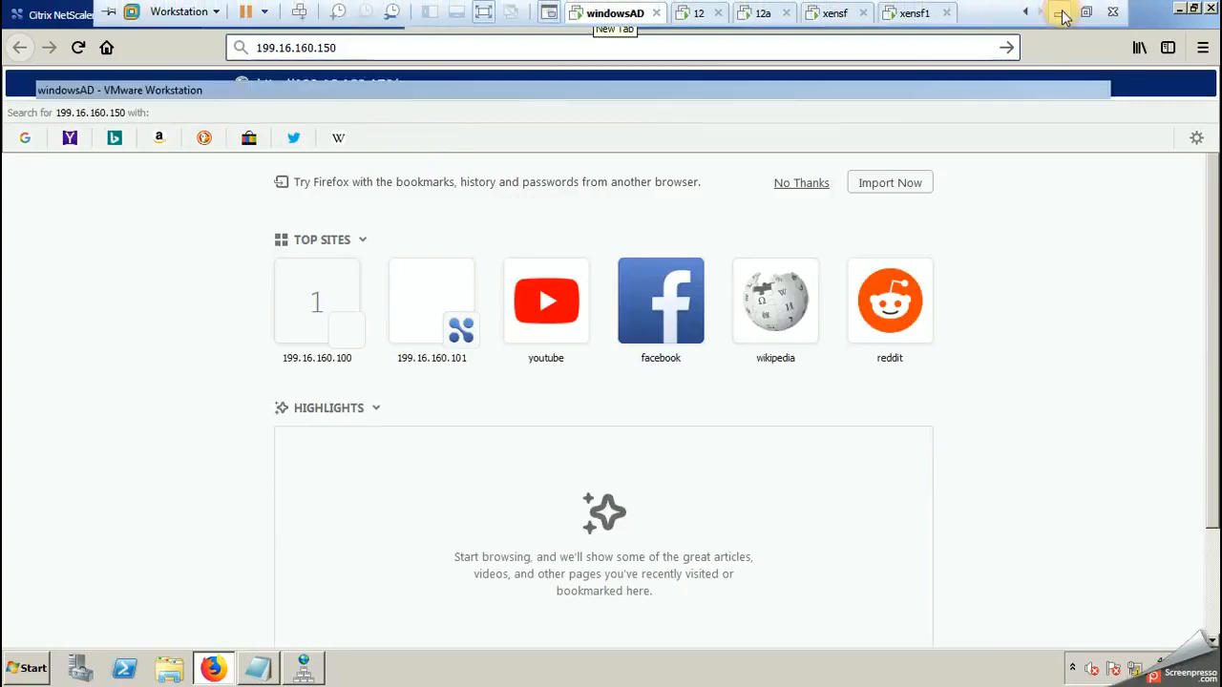
left_click(1062, 16)
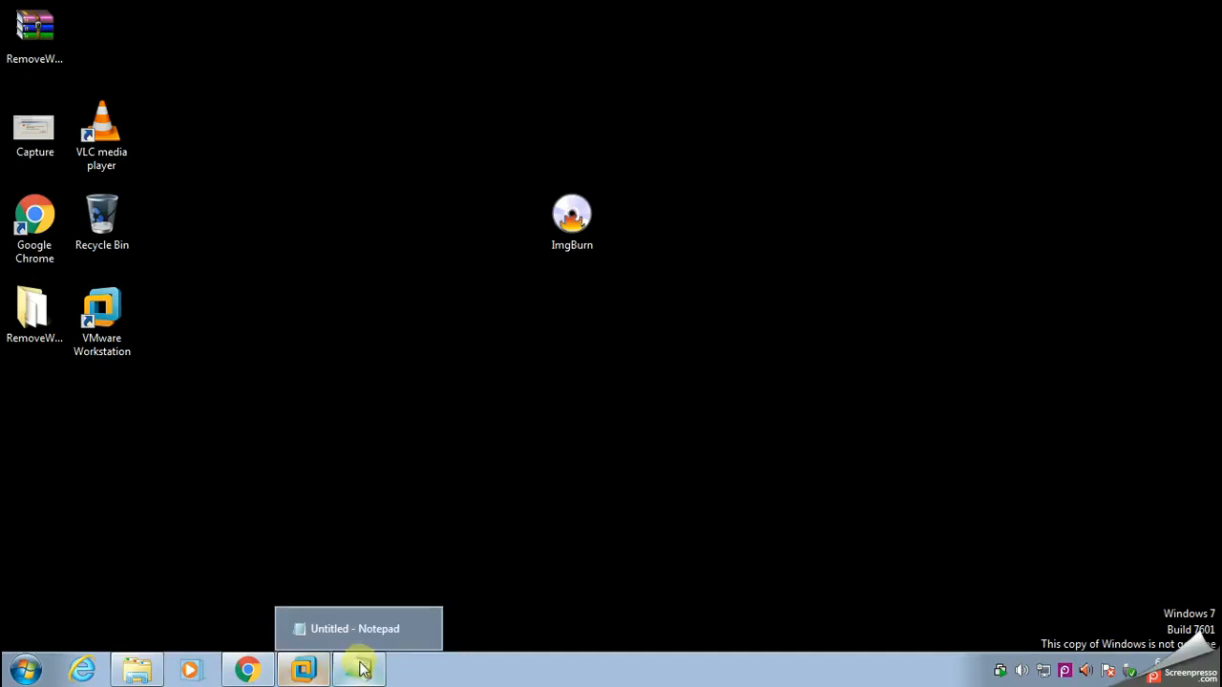
left_click(304, 669)
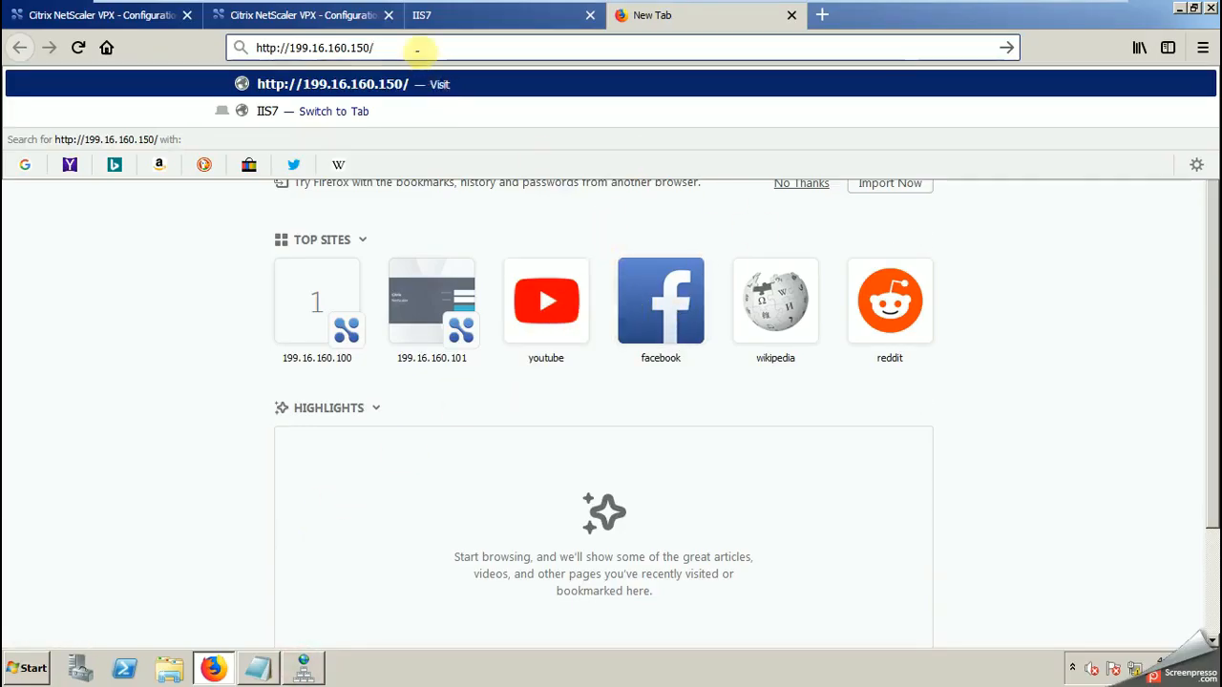
left_click(417, 46)
key("Return")
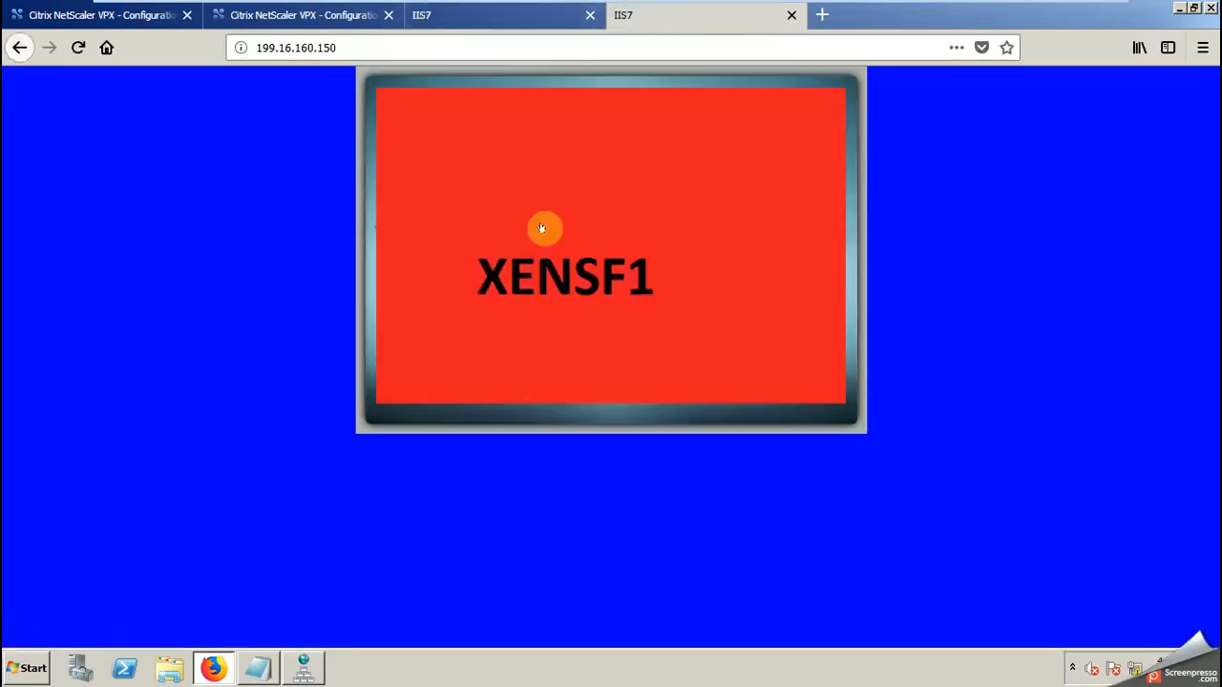
Step: Reload the load-balanced site several times in the first IIS7 tab to check which backend server responds
left_click(455, 14)
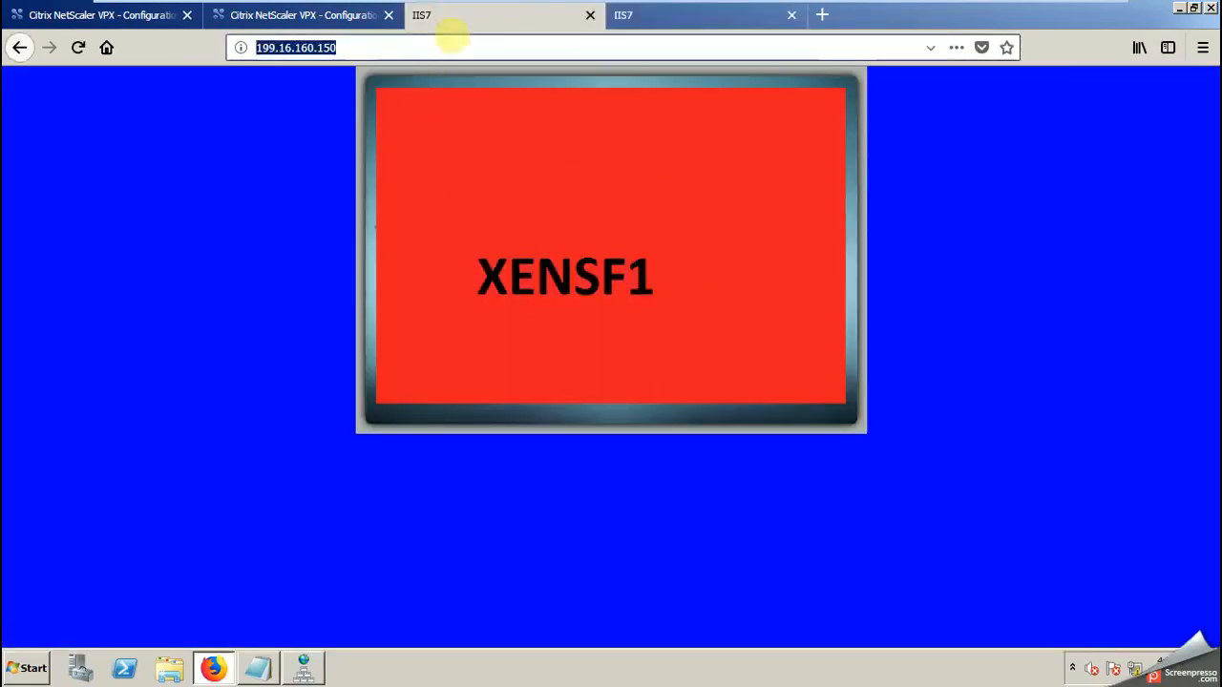
left_click(415, 47)
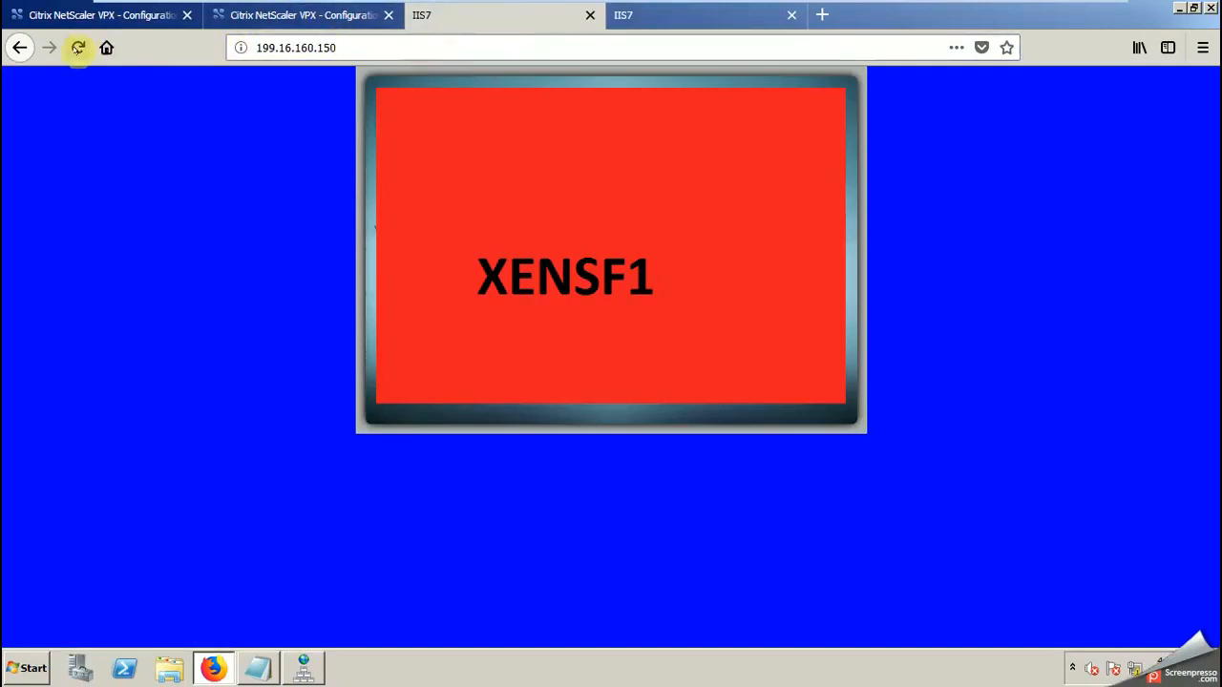
left_click(78, 47)
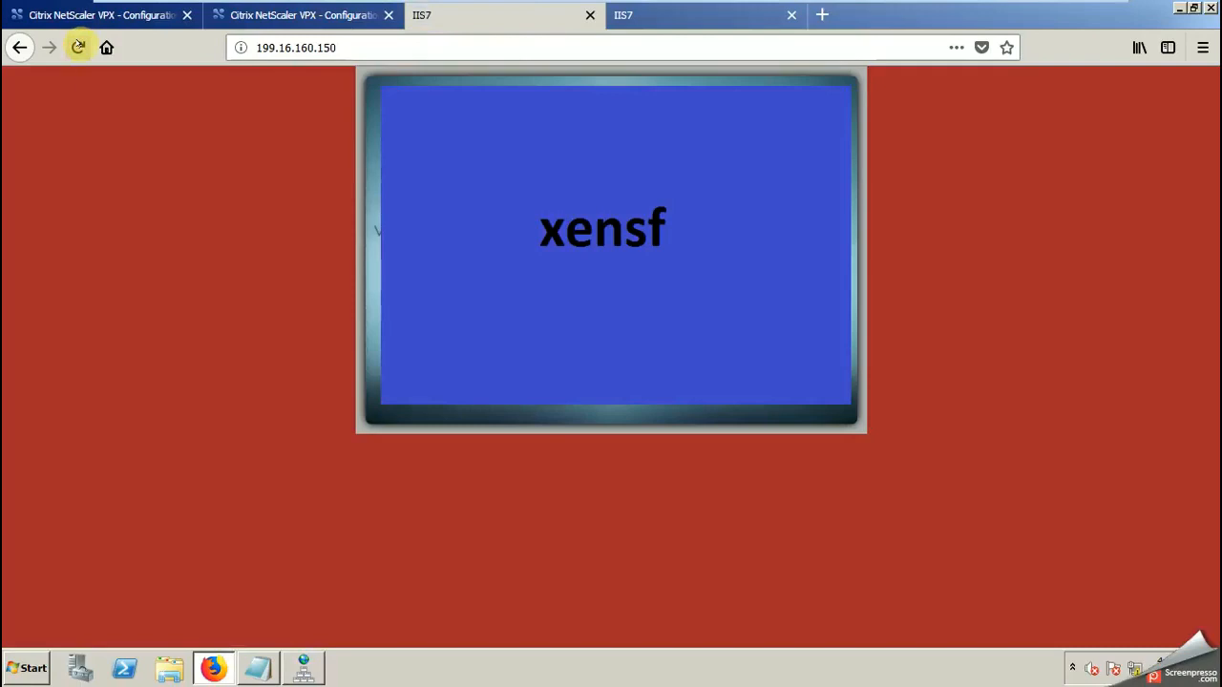
left_click(78, 47)
left_click(78, 47)
left_click(78, 47)
Step: Reload the load-balanced site repeatedly in the second IIS7 tab to test the traffic distribution
left_click(694, 14)
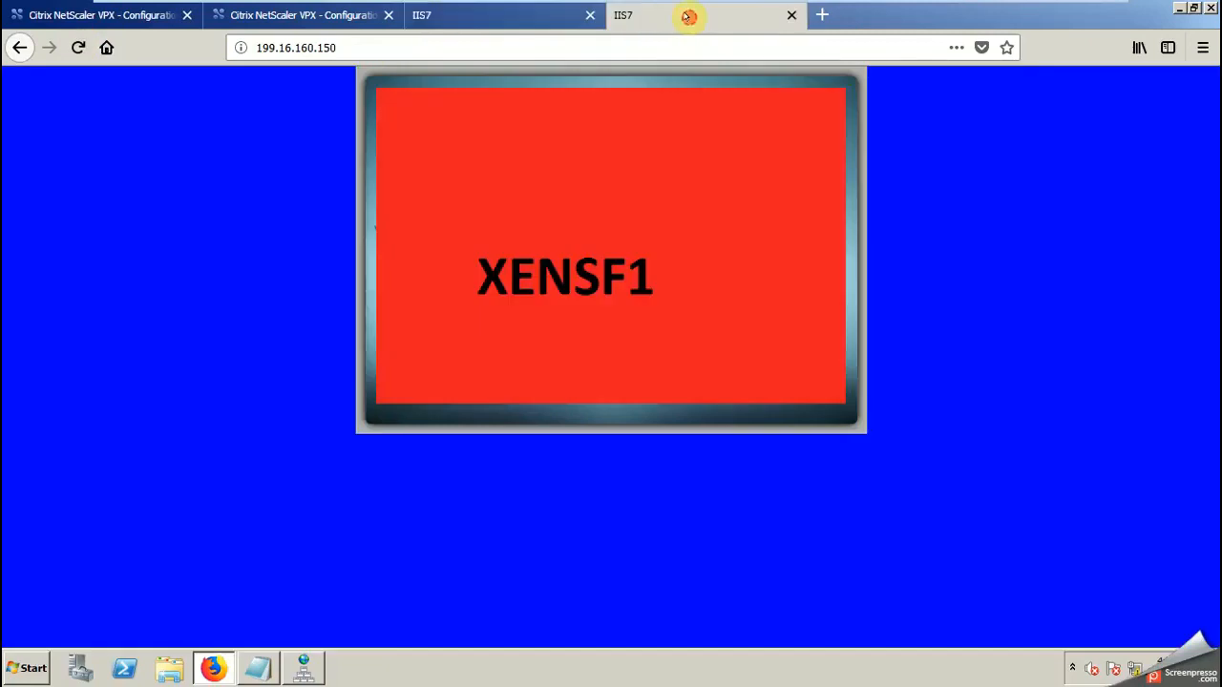
left_click(79, 47)
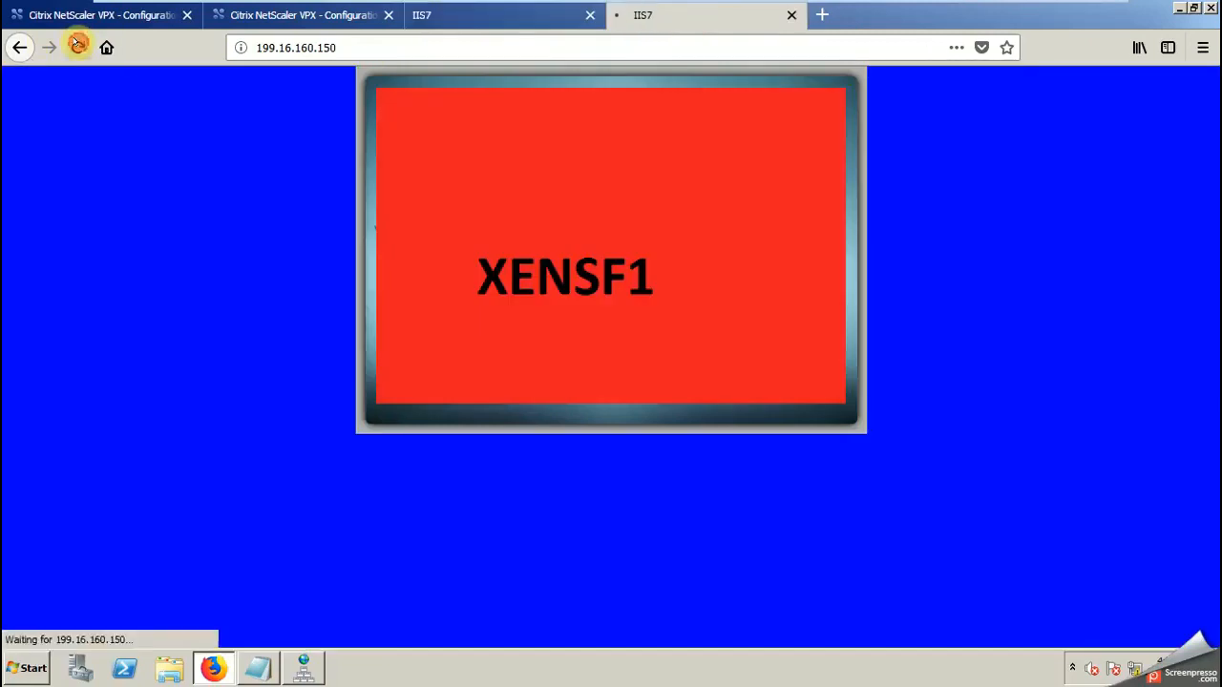
left_click(78, 47)
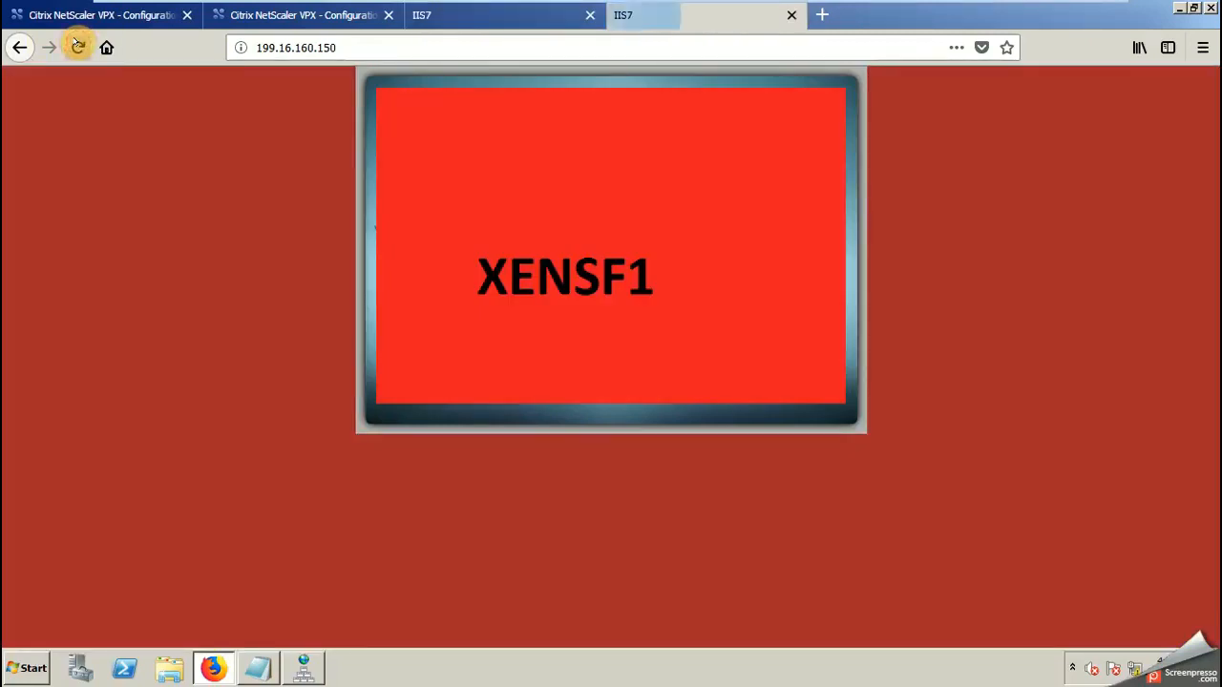
left_click(78, 47)
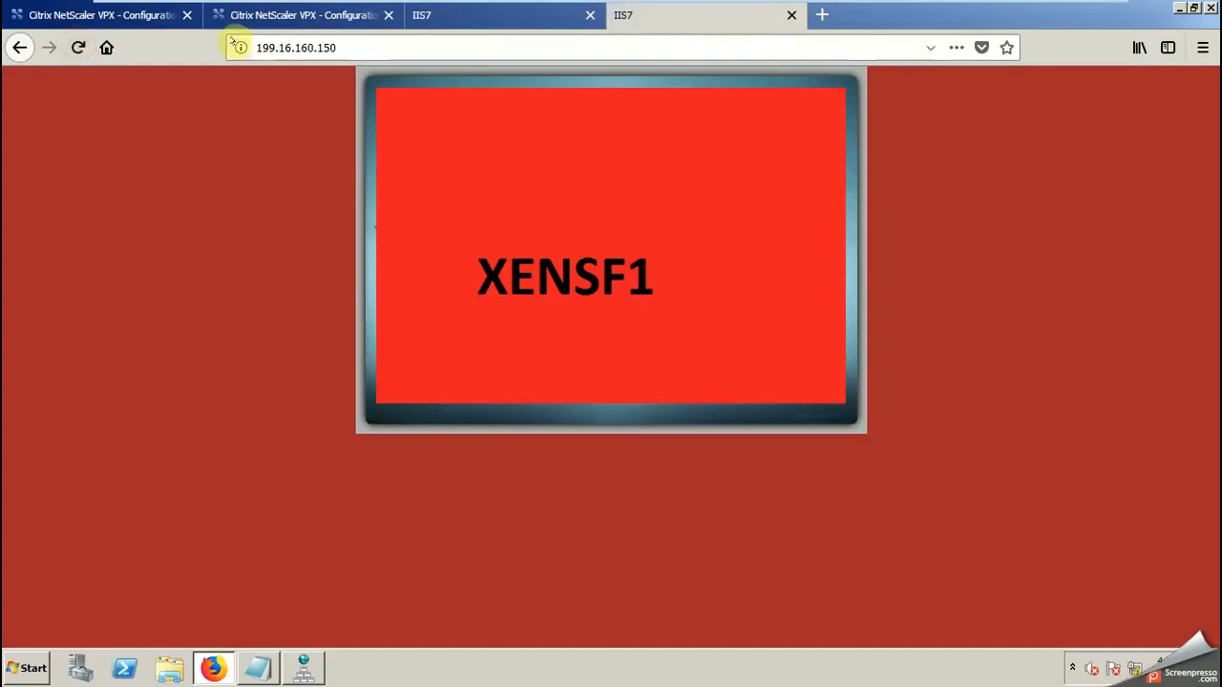
Step: Refresh the first IIS7 tab again and compare its page with the one in the second IIS7 tab
left_click(449, 16)
left_click(79, 47)
left_click(78, 47)
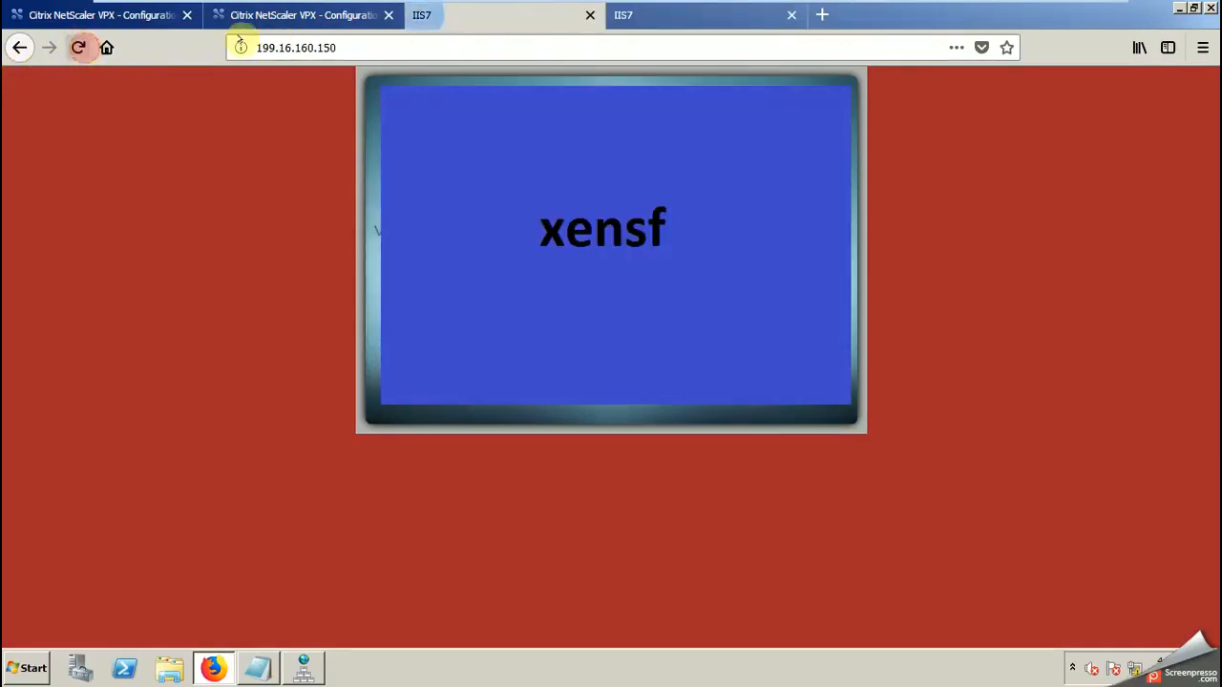
left_click(659, 17)
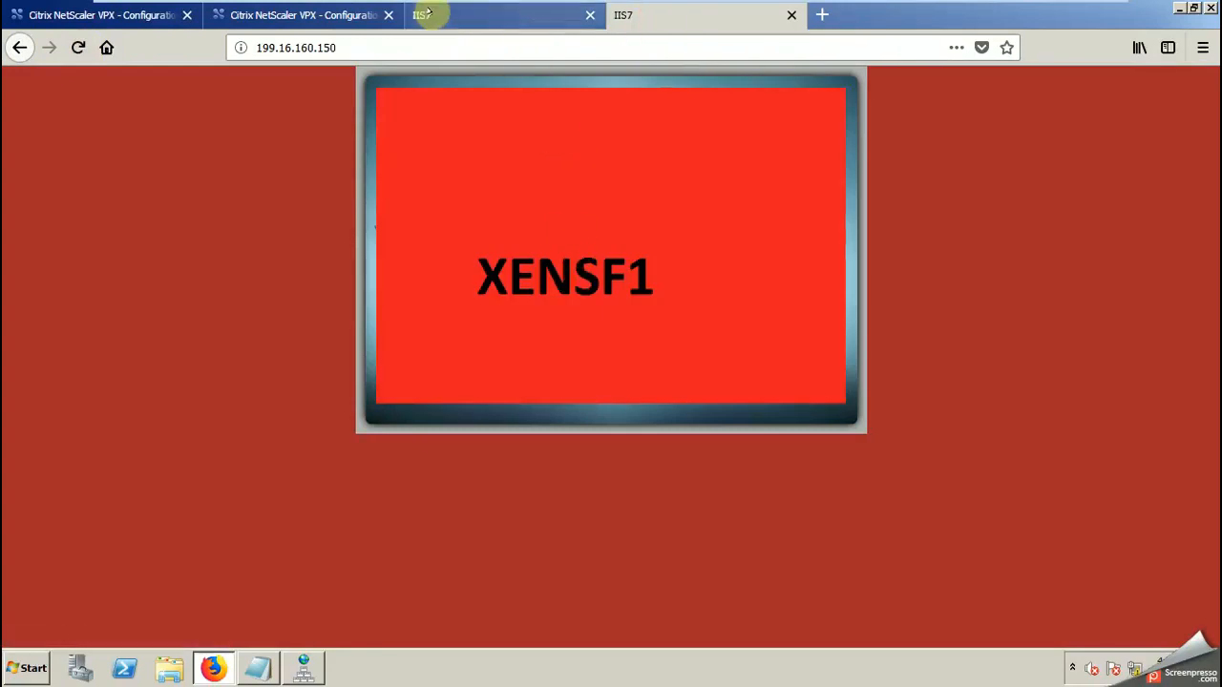
Step: Look up Traffic Management on the secondary NetScaler 199.16.160.101, dismiss the error, and return to the primary's Virtual Servers list
left_click(314, 16)
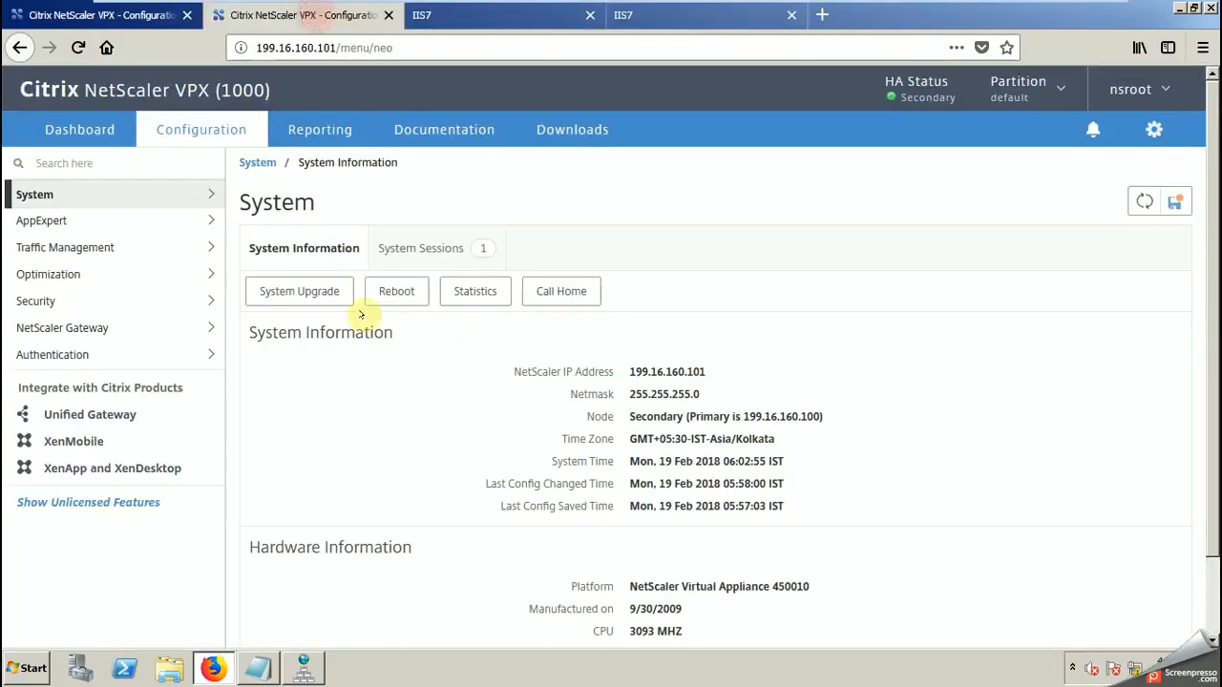
left_click(70, 250)
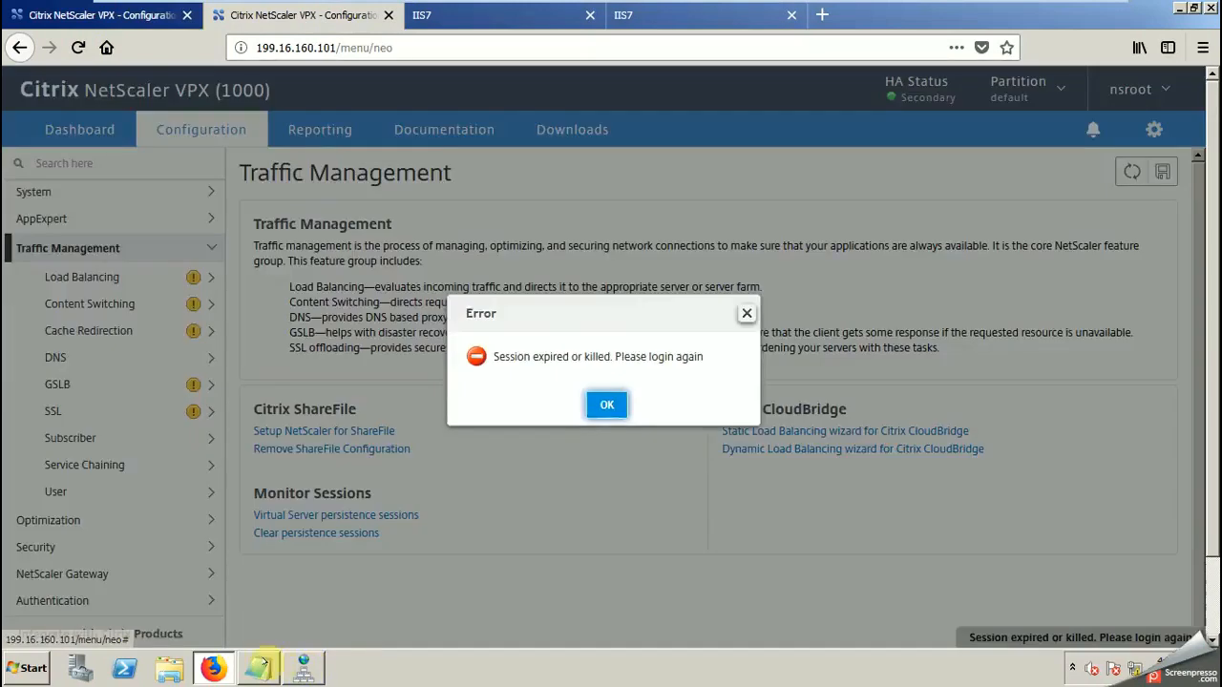
left_click(607, 405)
left_click(74, 14)
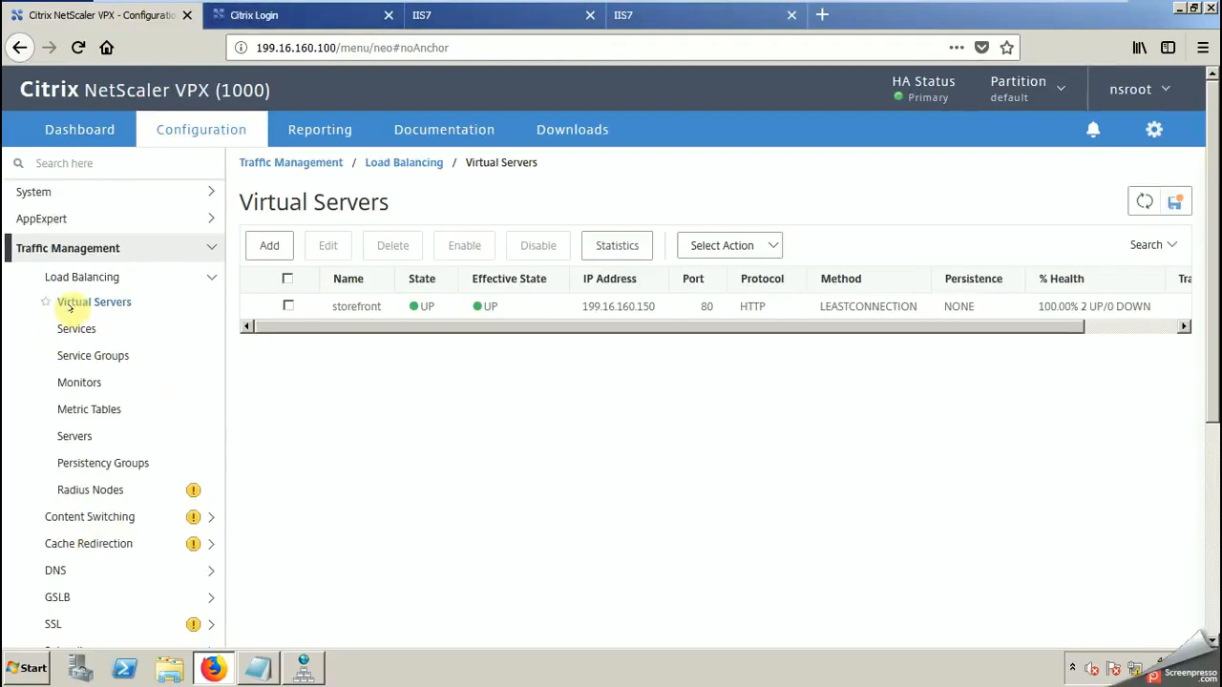
left_click(86, 302)
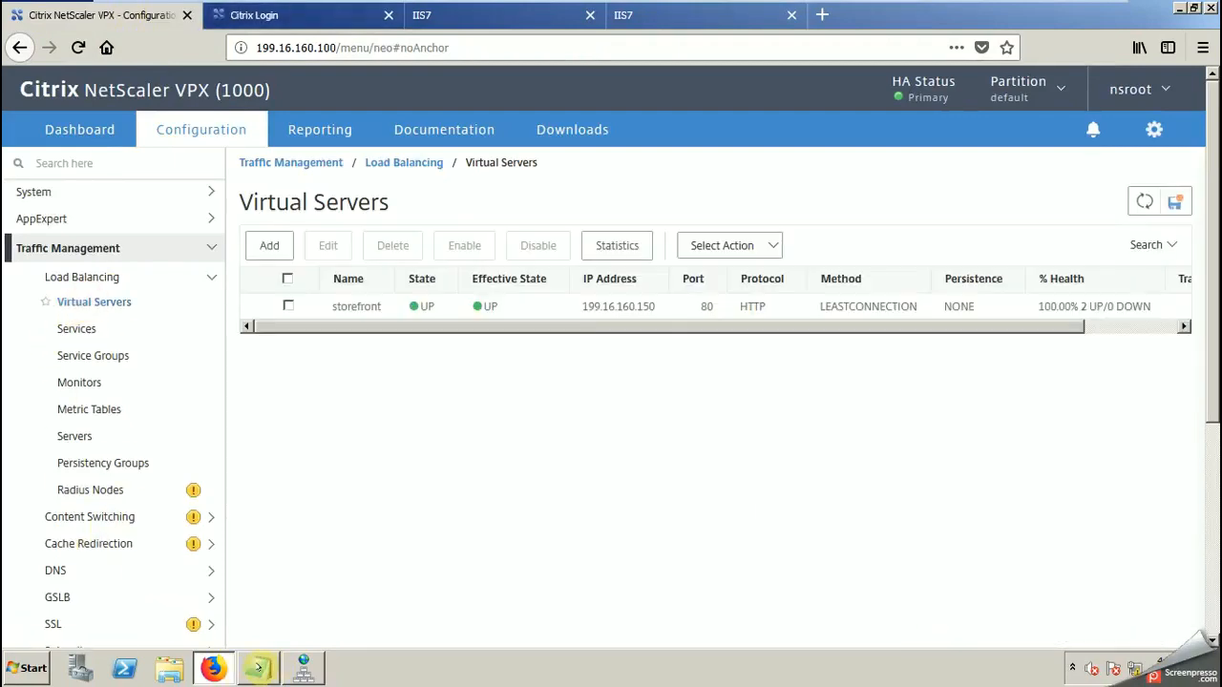
Step: Switch to Notepad and add the line "configured website is working for both Red and blue" at the end of the notes
left_click(256, 669)
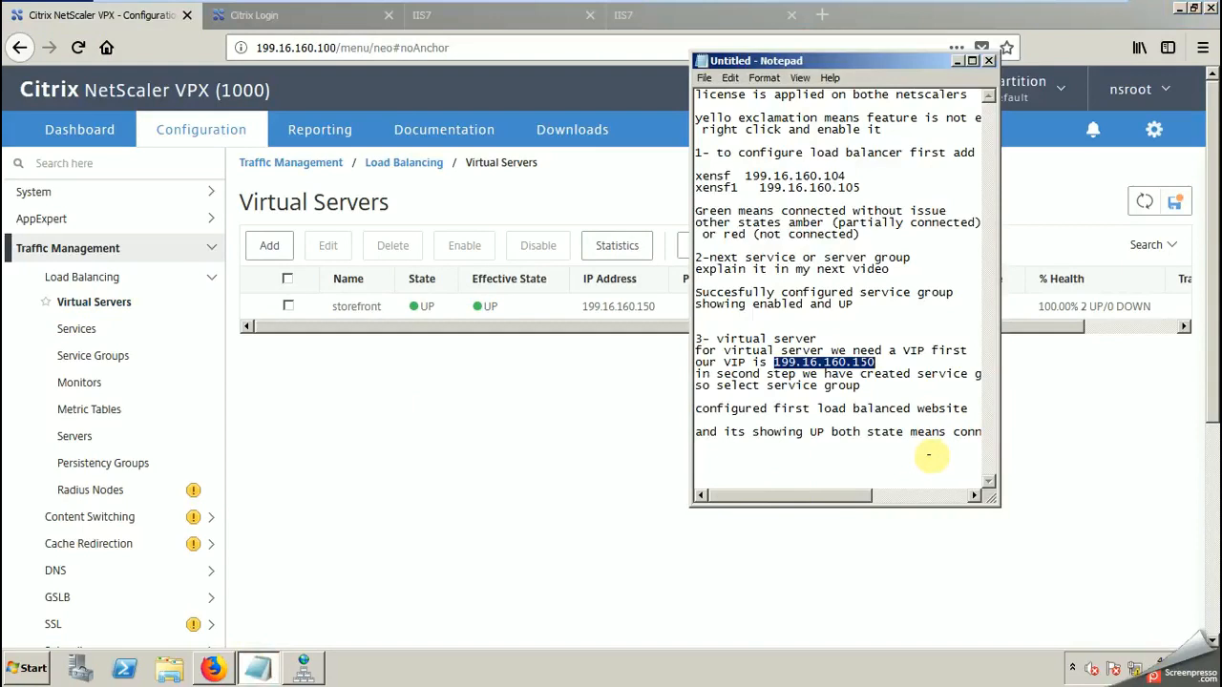
left_click(762, 444)
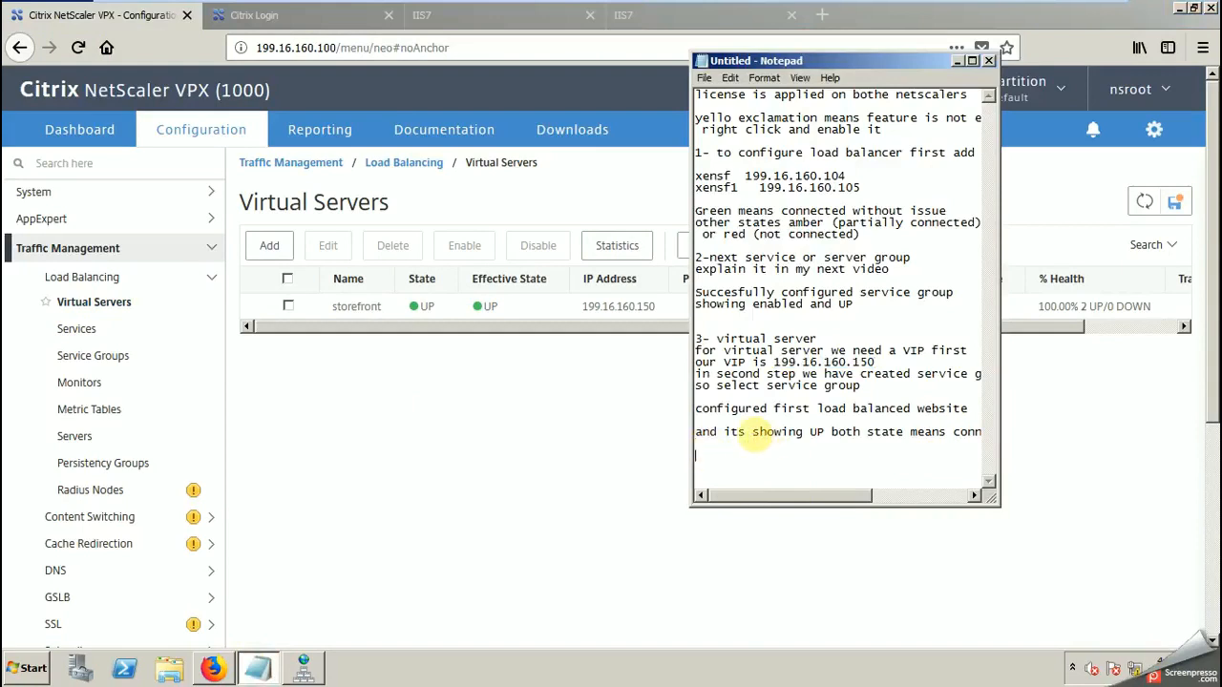
key("Return")
key("Return")
key("Return")
key("Return")
key("Return")
key("Return")
key("Return")
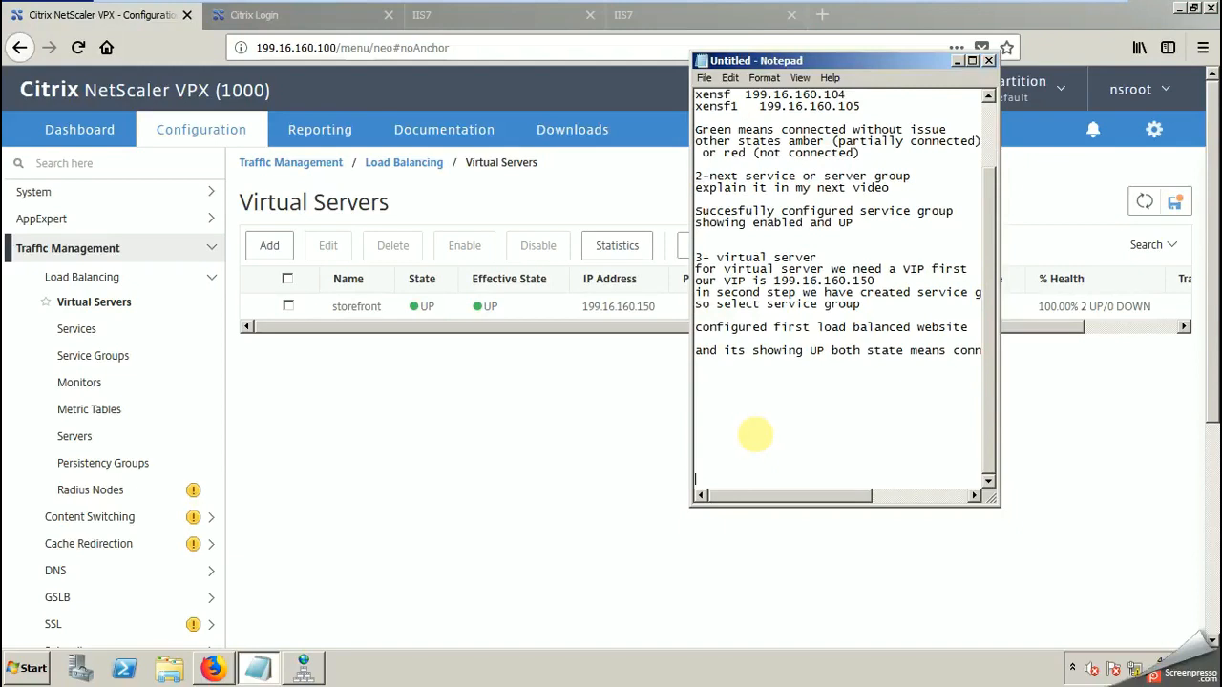
type("configured website is ")
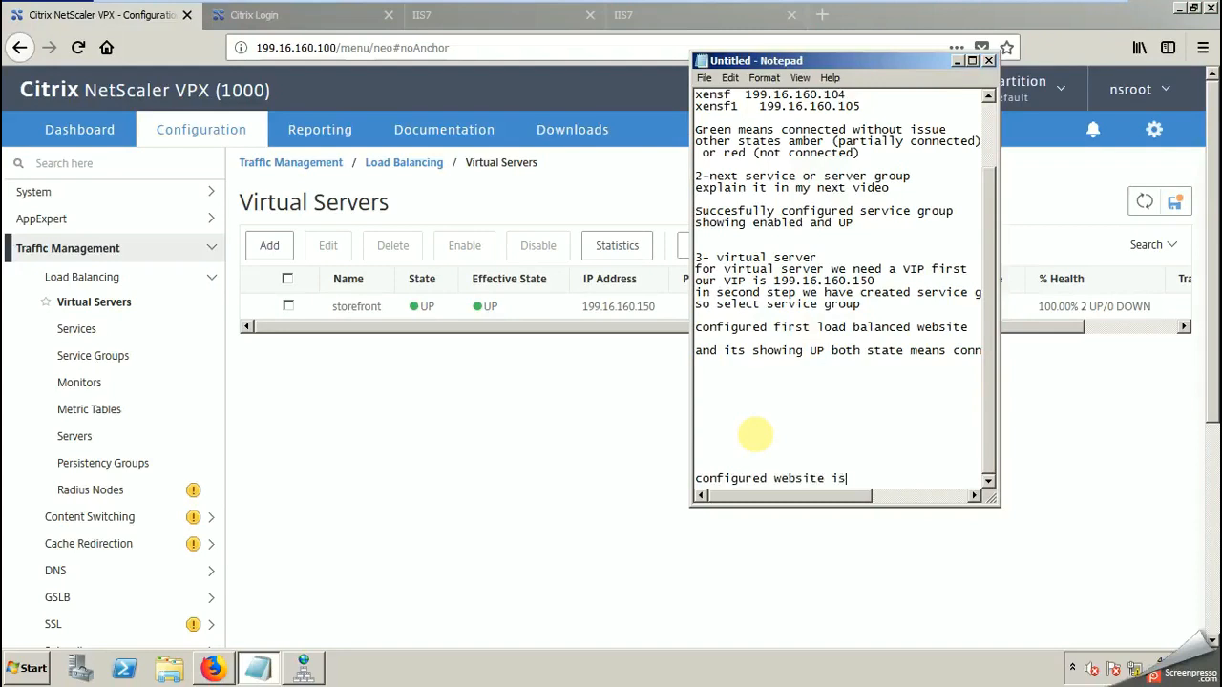
type("working for both Red and ")
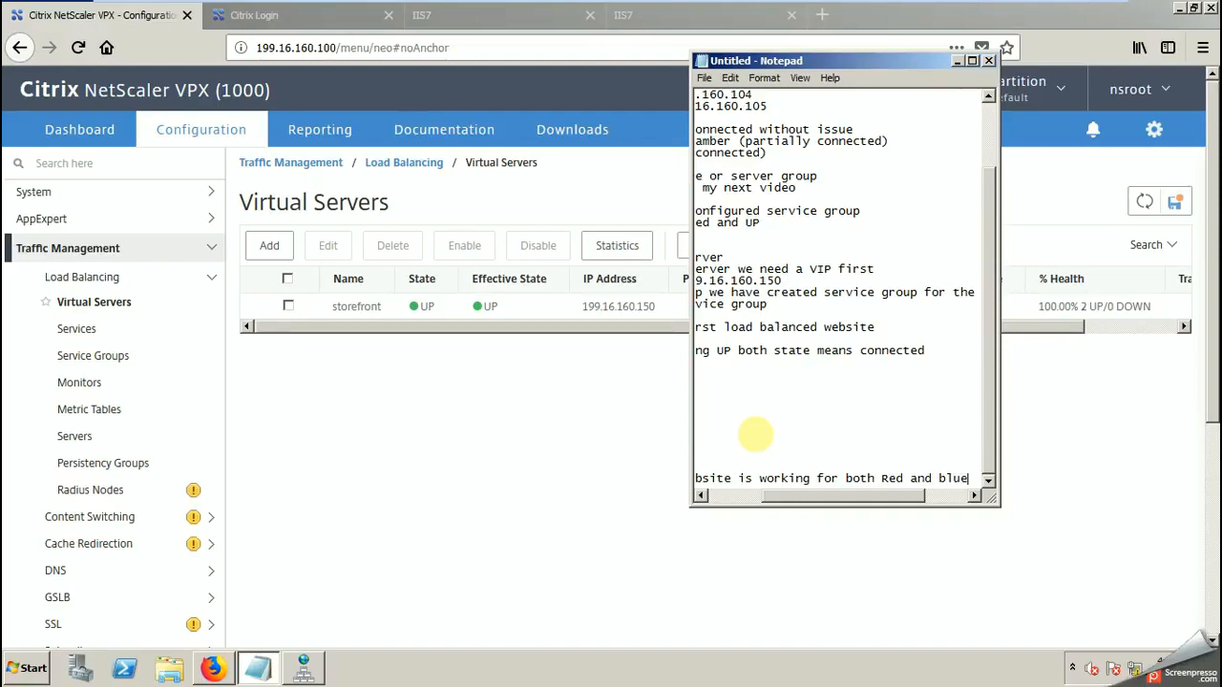
type("blue")
Step: Add the line "testing is done" directly below the configured website note
key("Return")
type("testing i")
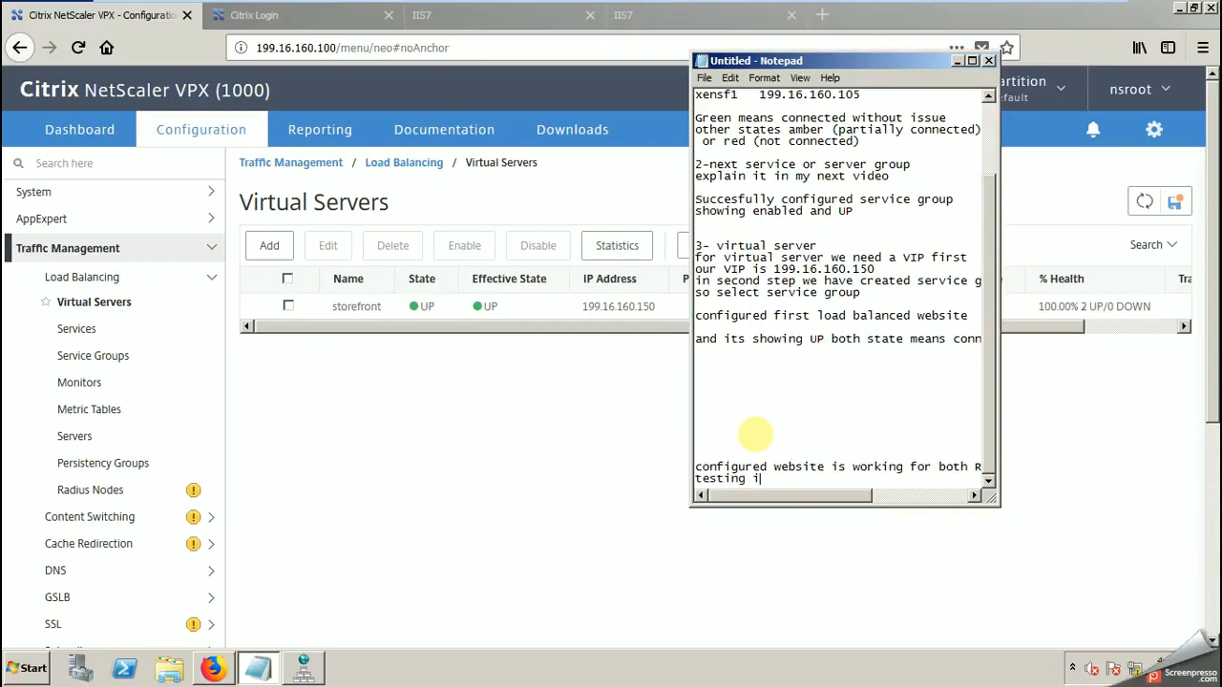
type("s done")
key("Return")
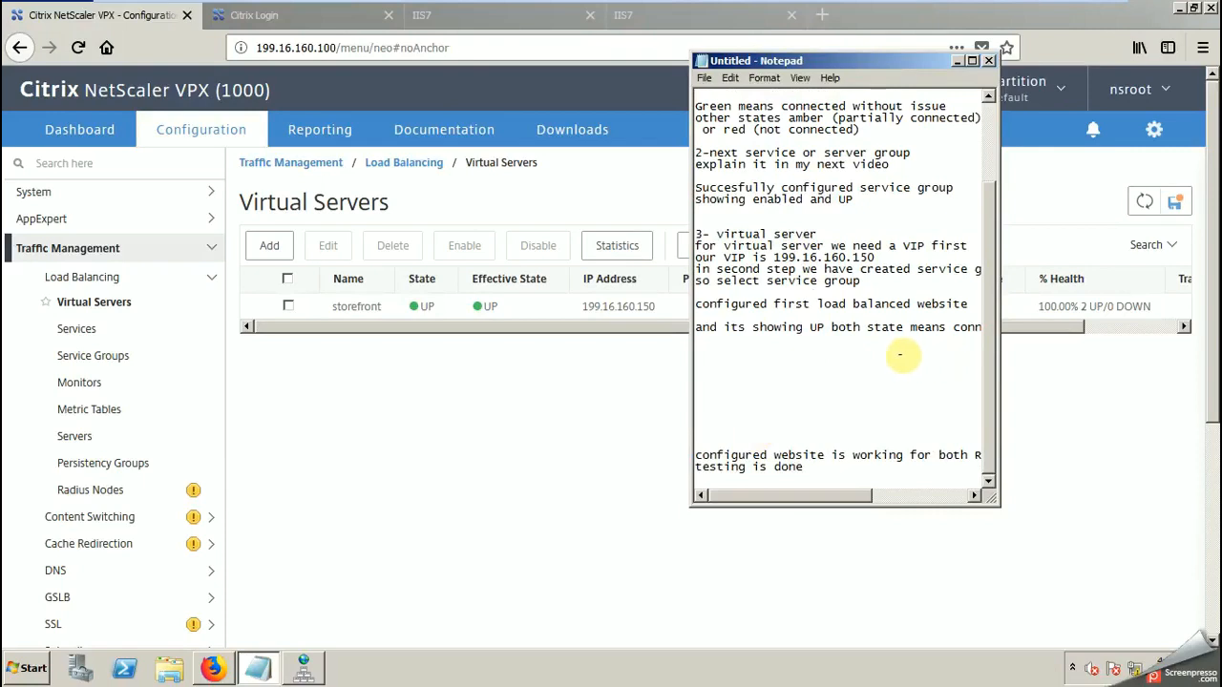
Step: Add the line "in my next video i will explain service or server group", reusing the wording from note 2
left_click_drag(746, 152, 911, 155)
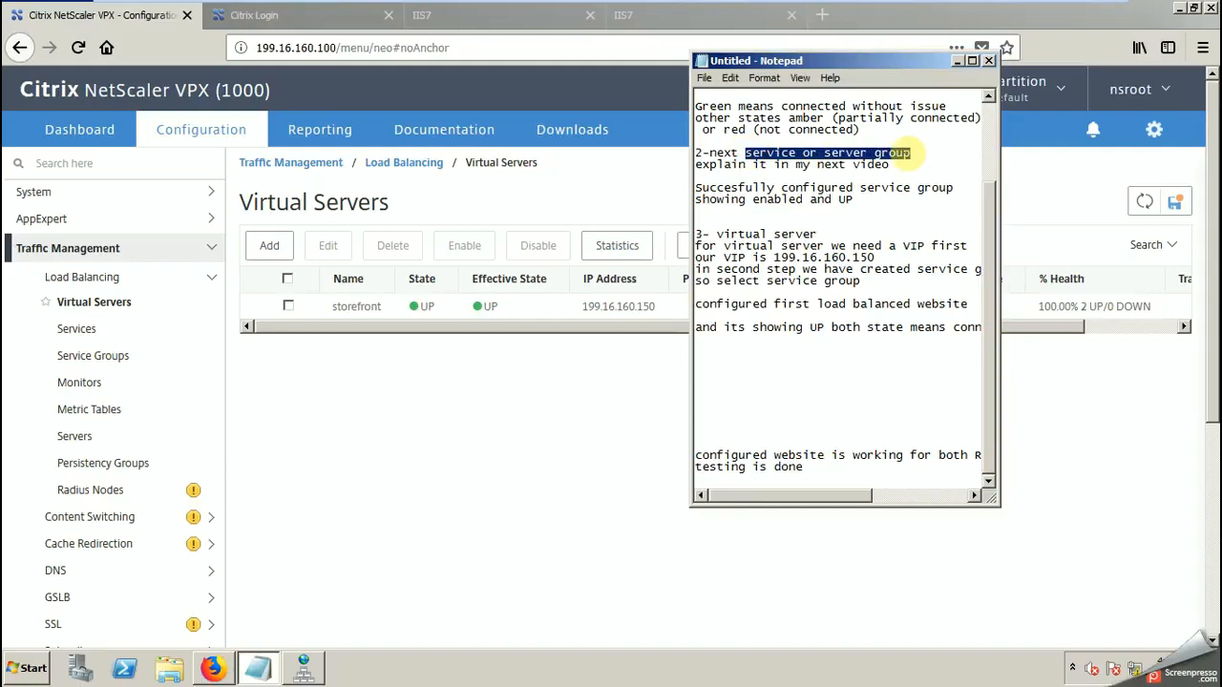
left_click(820, 467)
key("Return")
key("Return")
type("in my next video i will ")
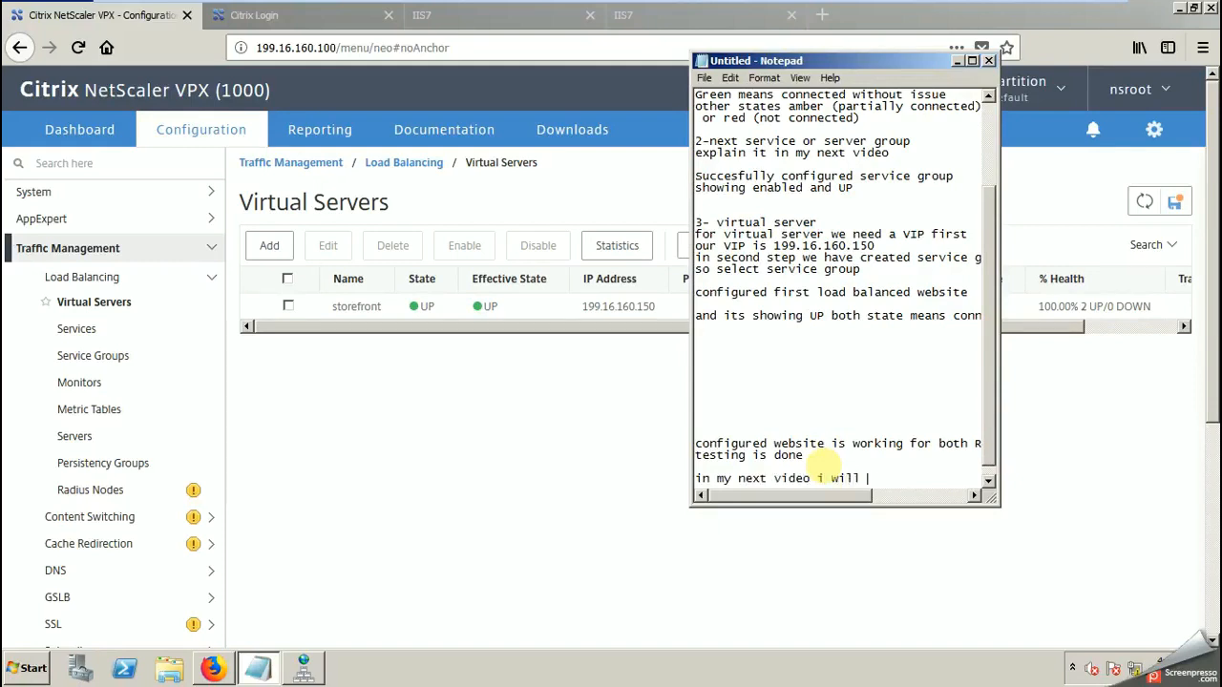
type("explain service or server group")
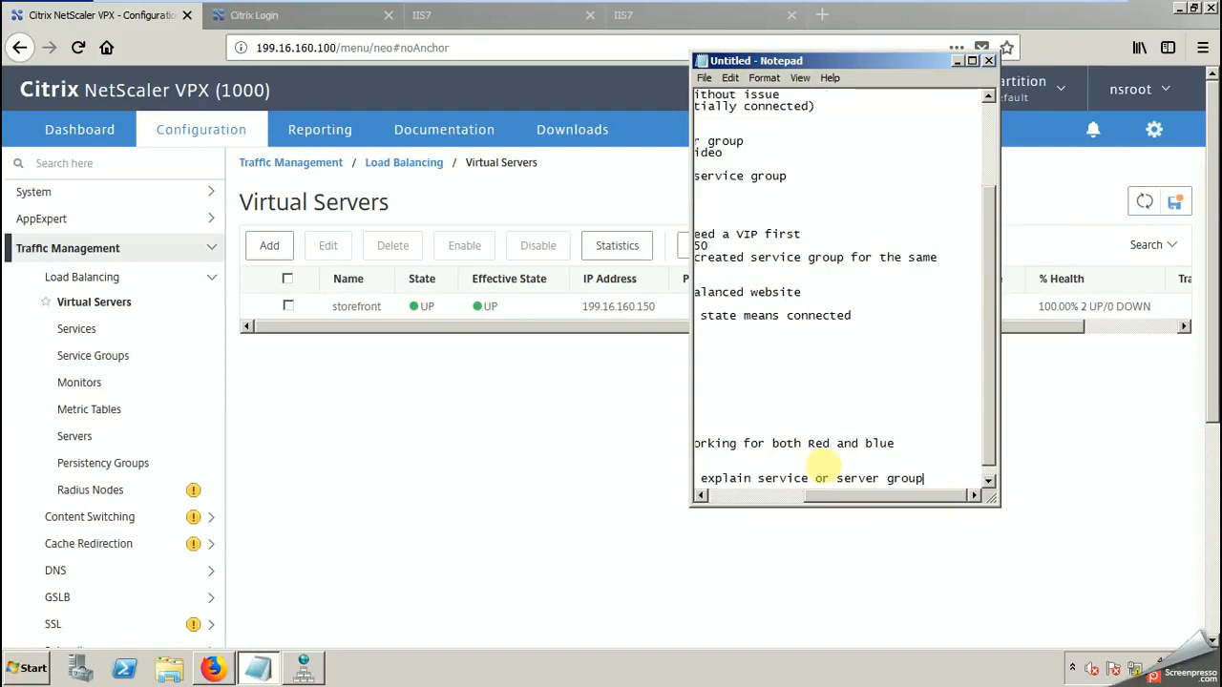
Step: Enlarge the Notepad window and add the line "thanks for watching" below the next video note
key("Return")
type("thanks for")
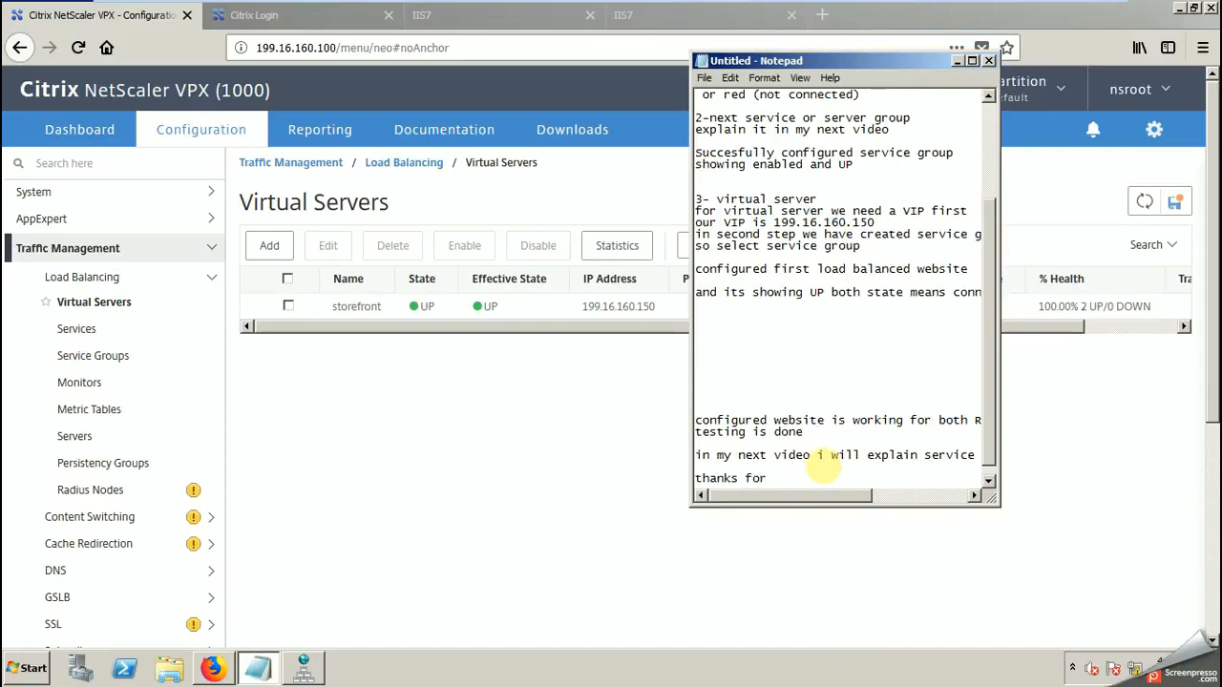
left_click_drag(991, 499, 1152, 607)
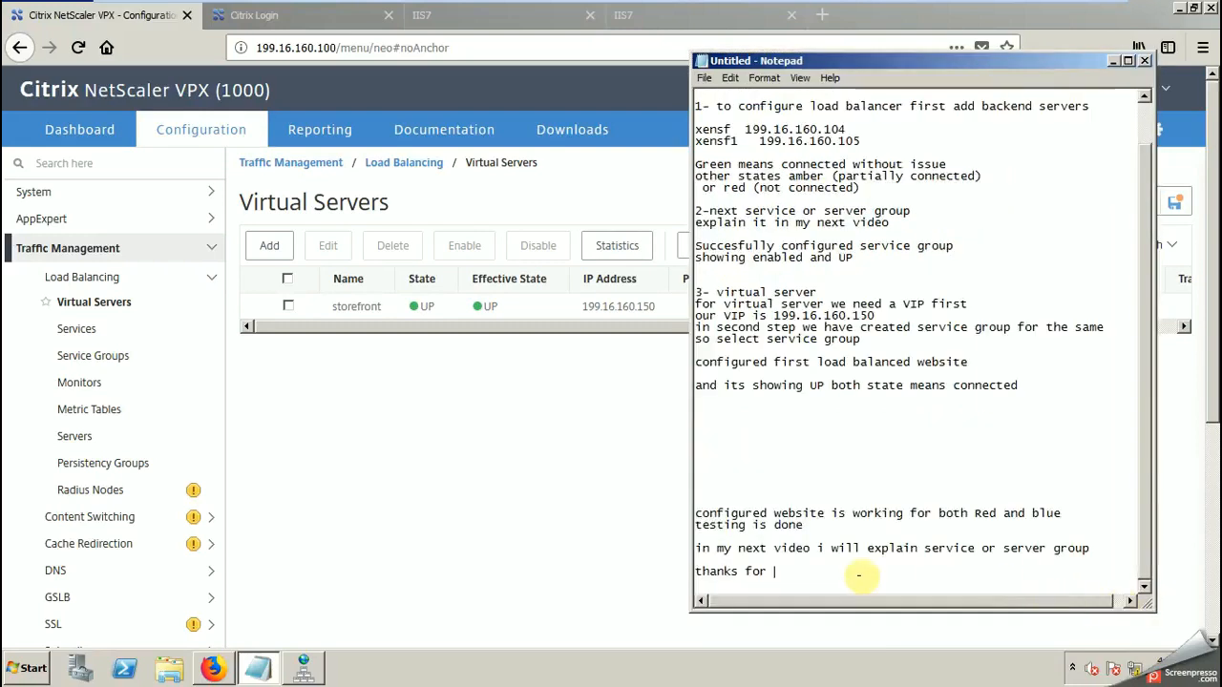
type("t")
type("ching")
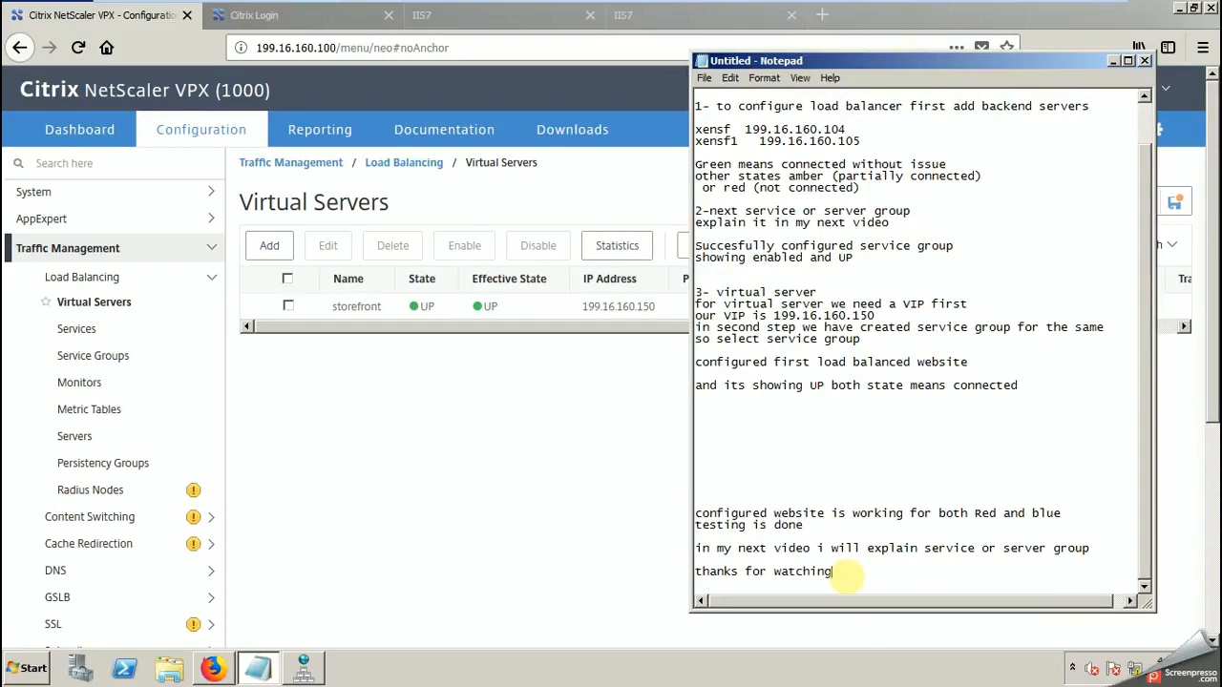
key("Return")
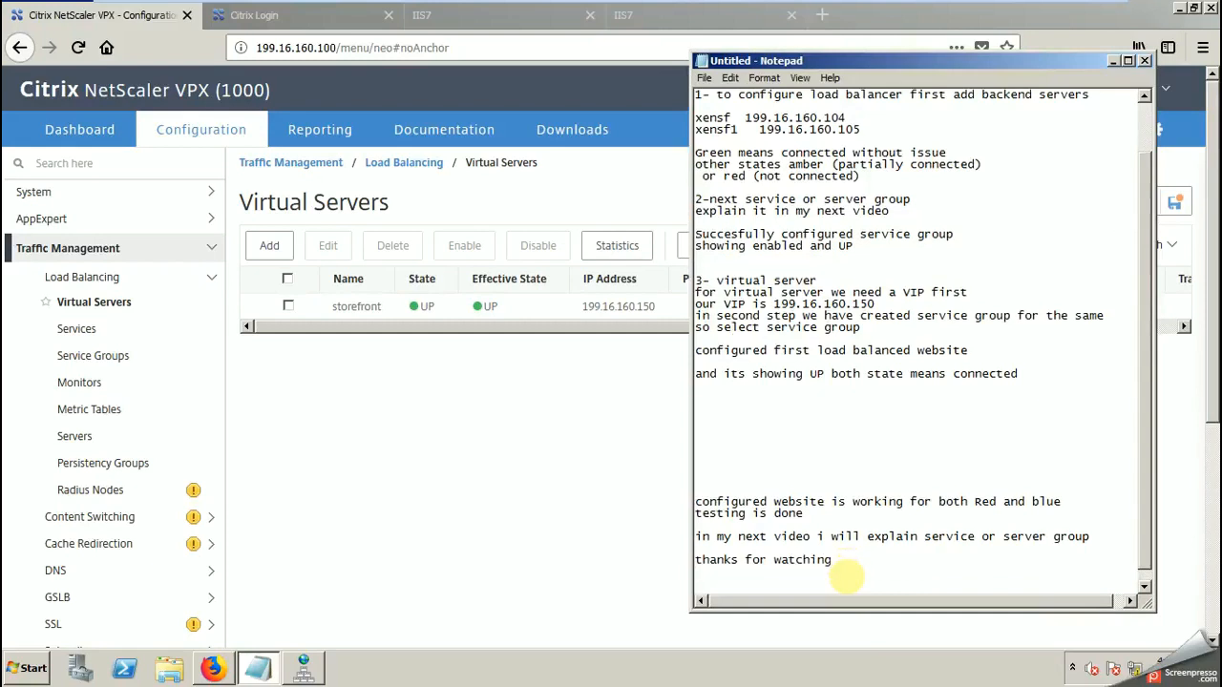
Step: Finish the notes with the line "please subscribe my channel" and minimize the virtual machine window
type("please subscribe my c")
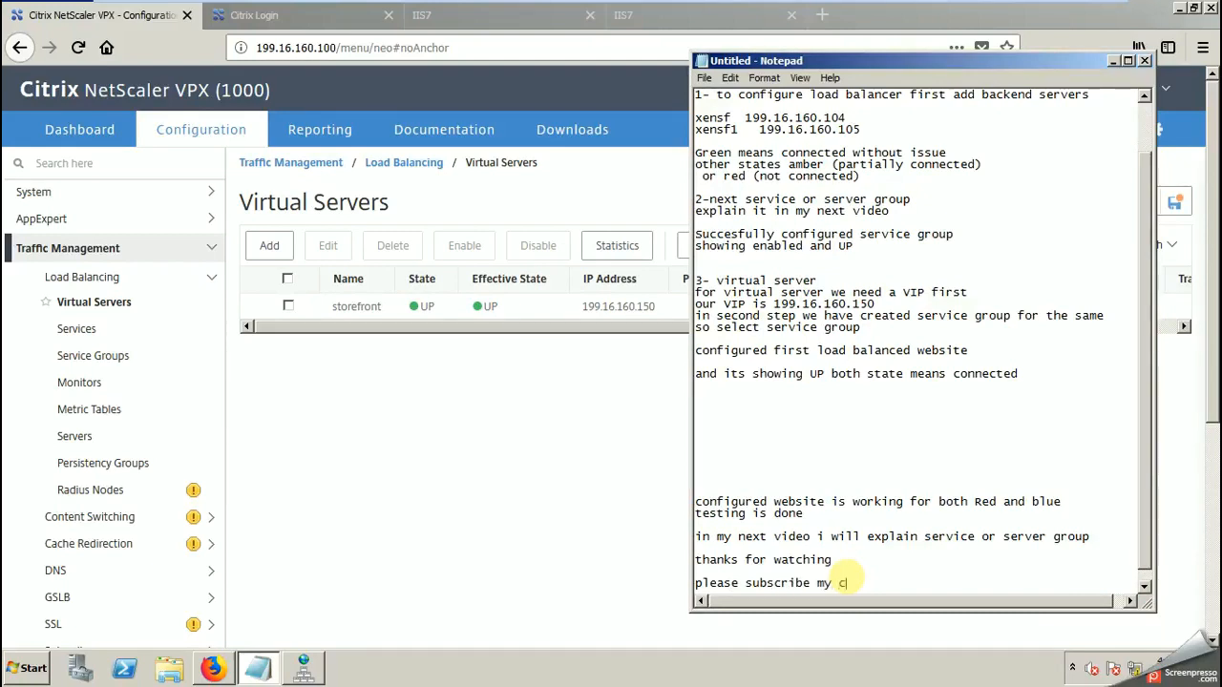
type("hannel")
key("Return")
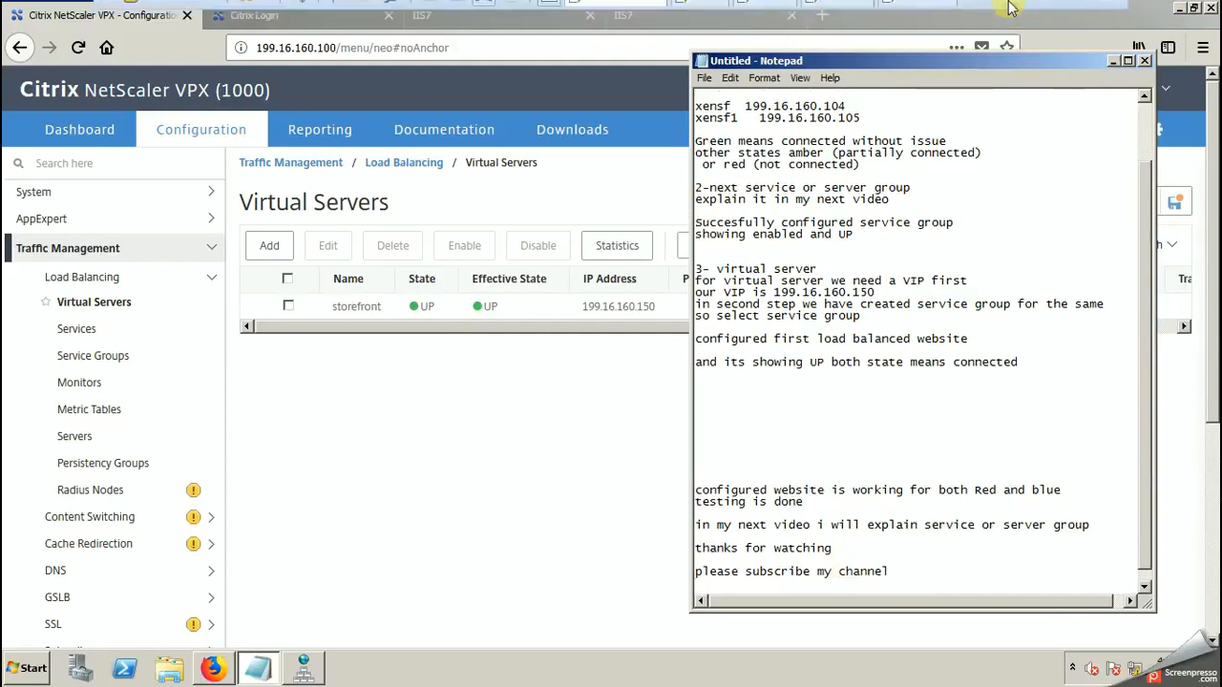
left_click(1061, 15)
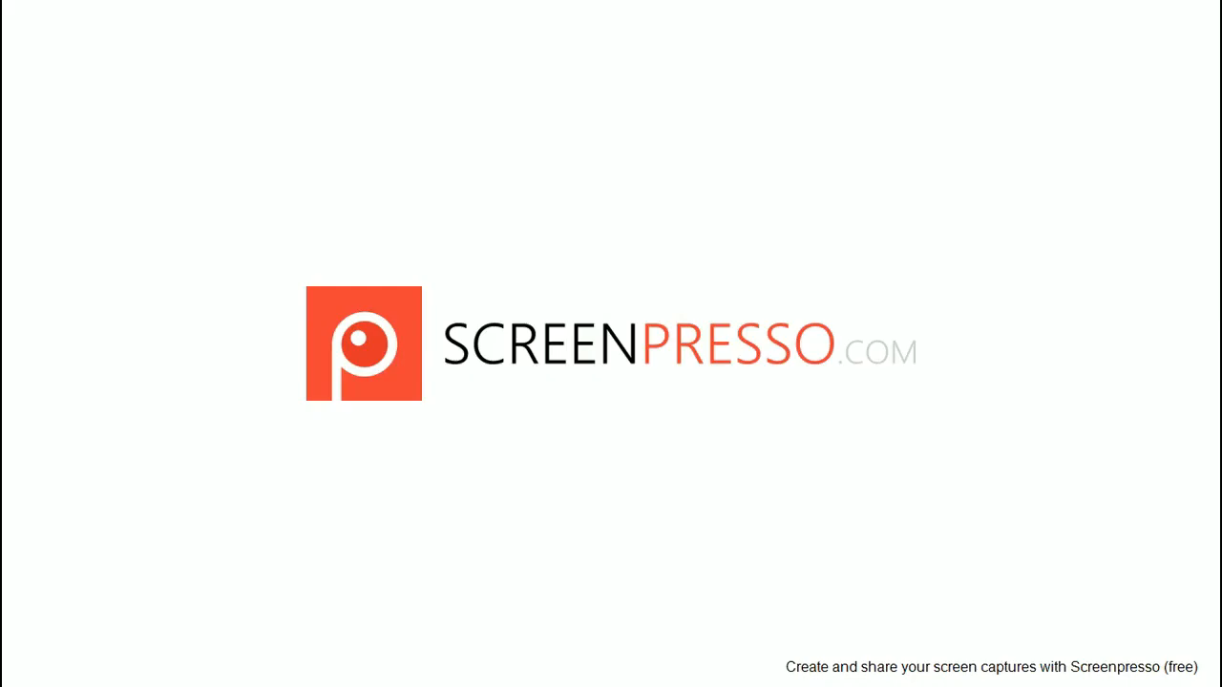